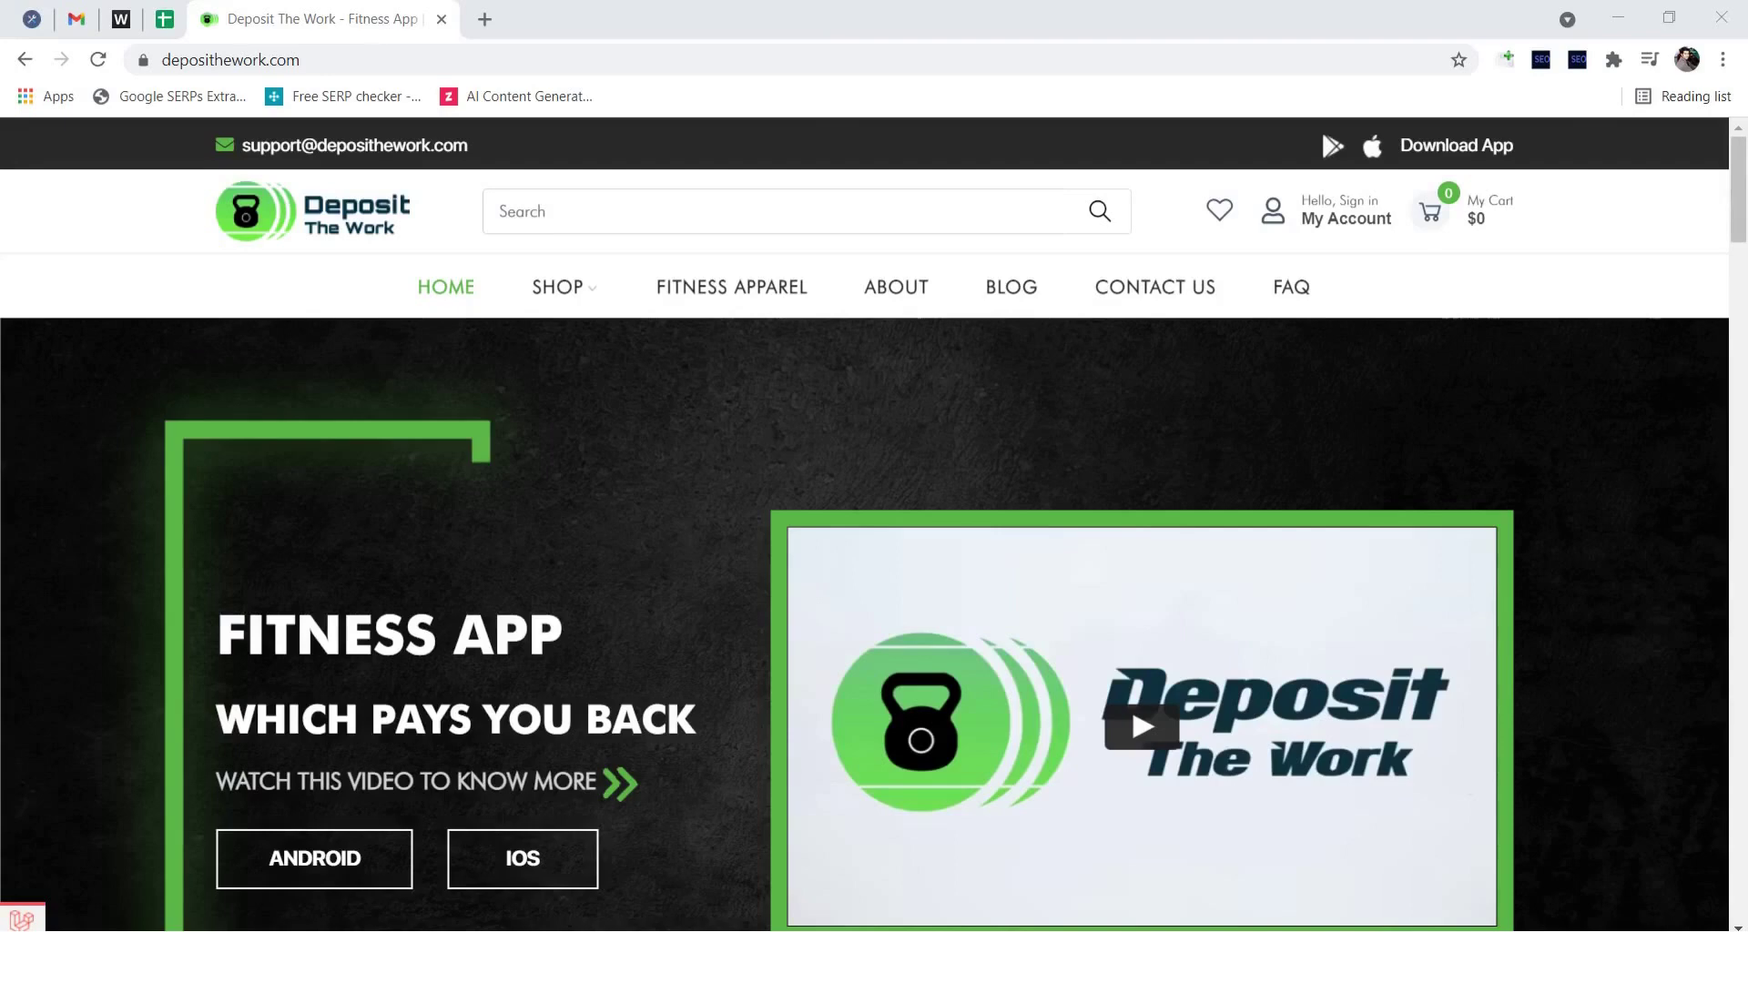
Step: Open the Deposit The Work blog and browse its listing of published articles
left_click(1010, 287)
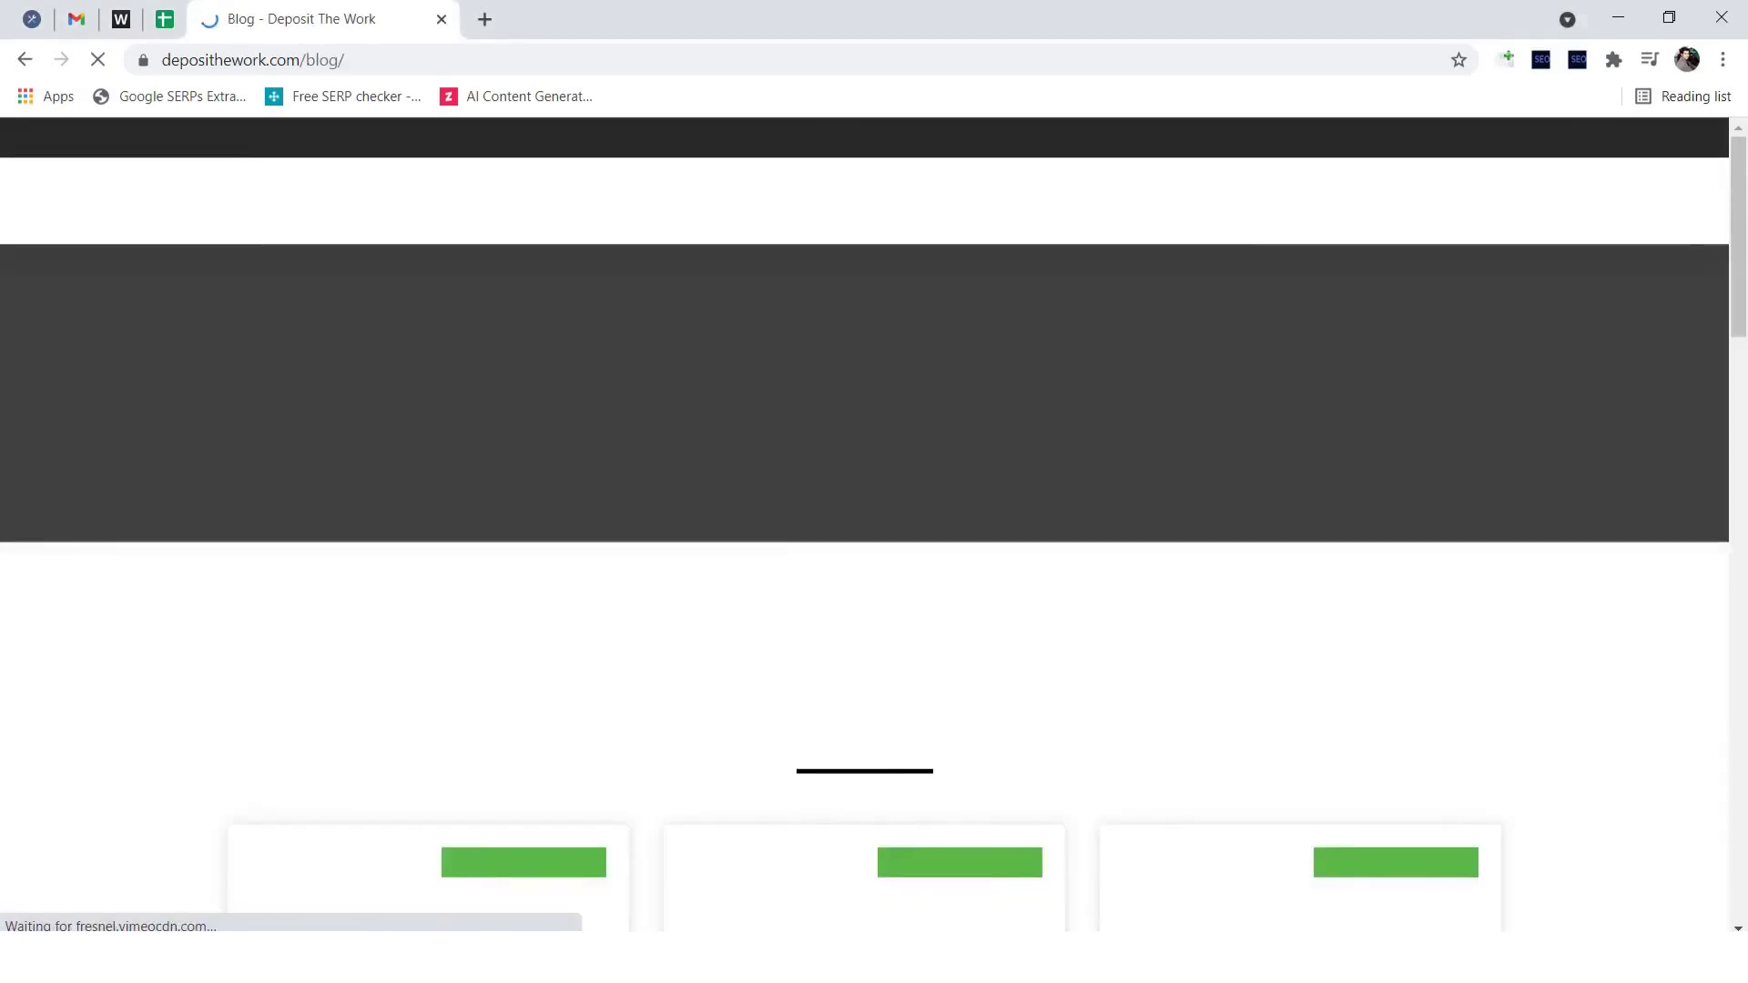
scroll(874, 535, "down", 3)
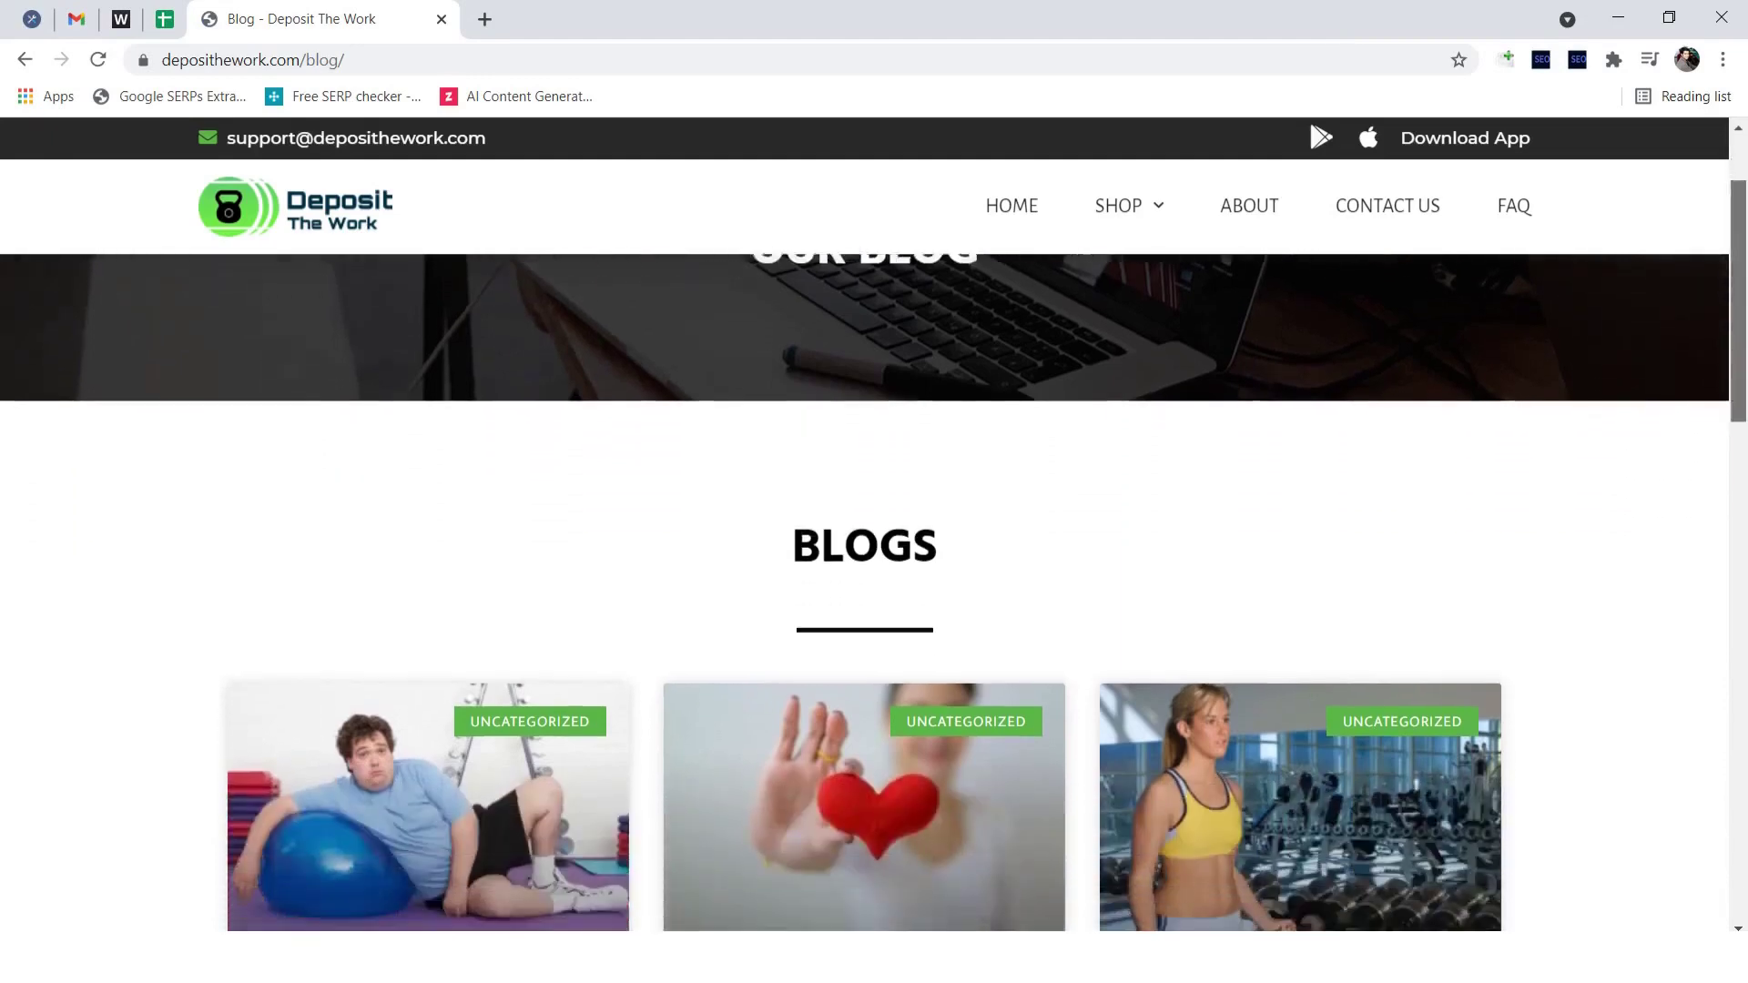
scroll(874, 536, "down", 7)
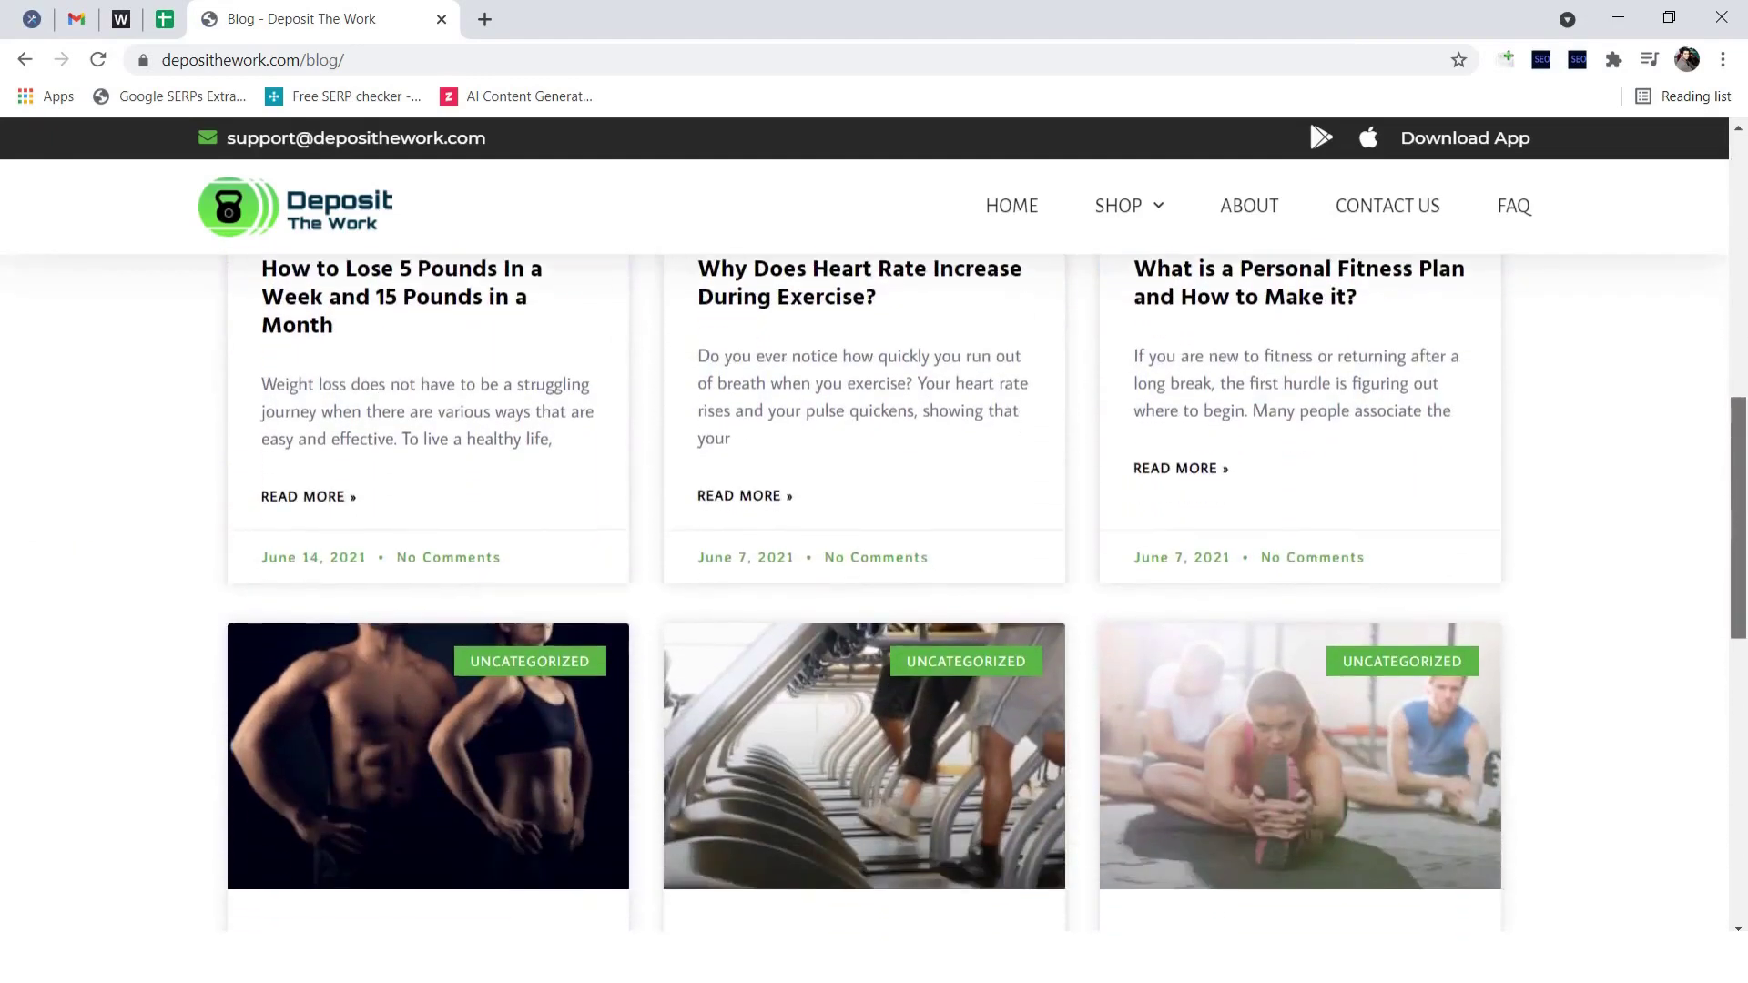
scroll(874, 536, "down", 5)
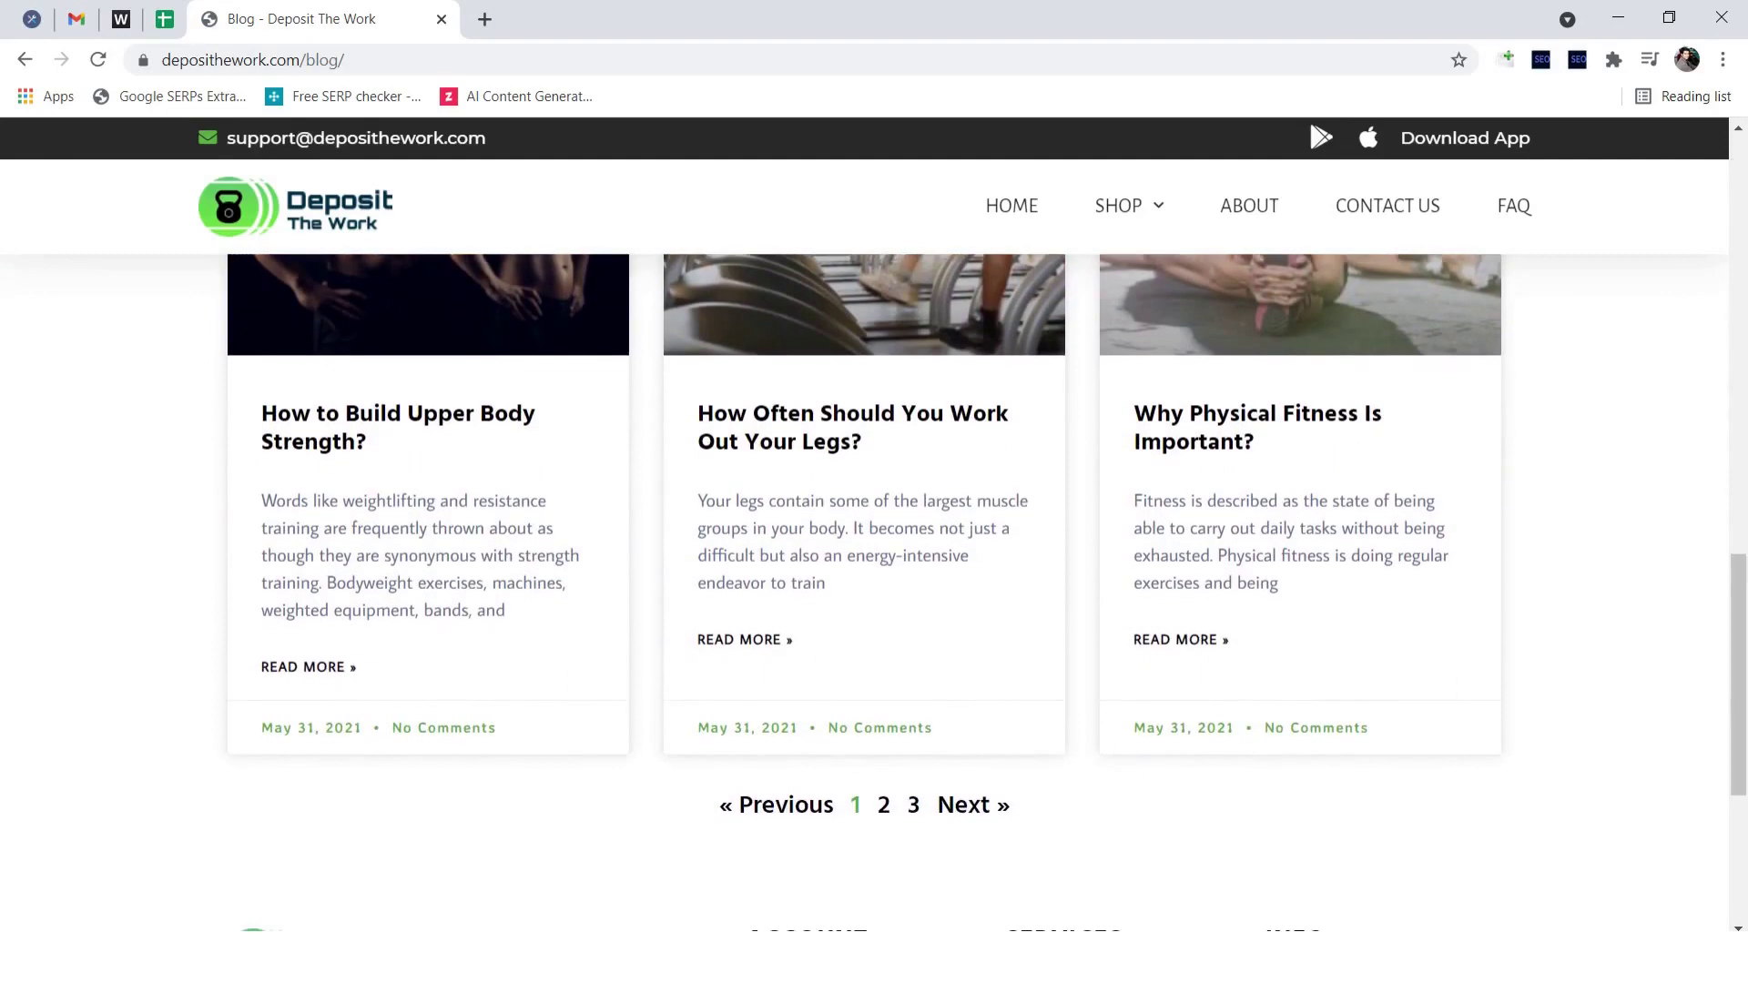
scroll(874, 546, "up", 1)
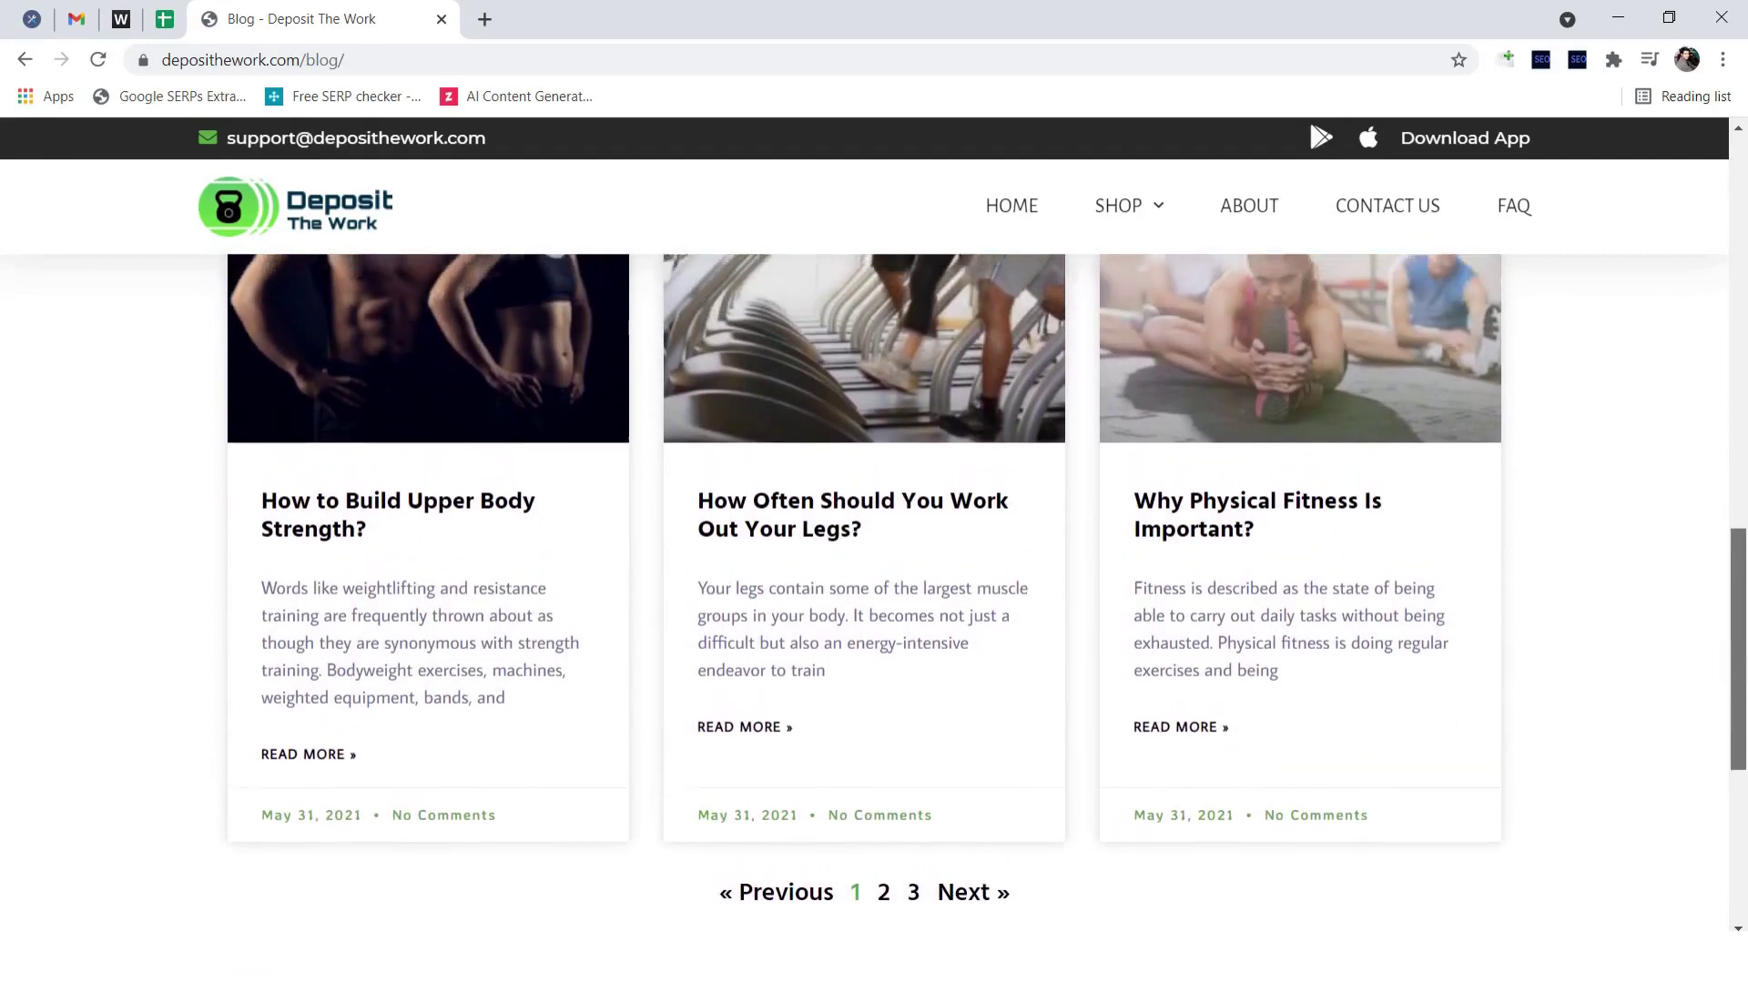
scroll(874, 592, "up", 6)
scroll(874, 592, "up", 3)
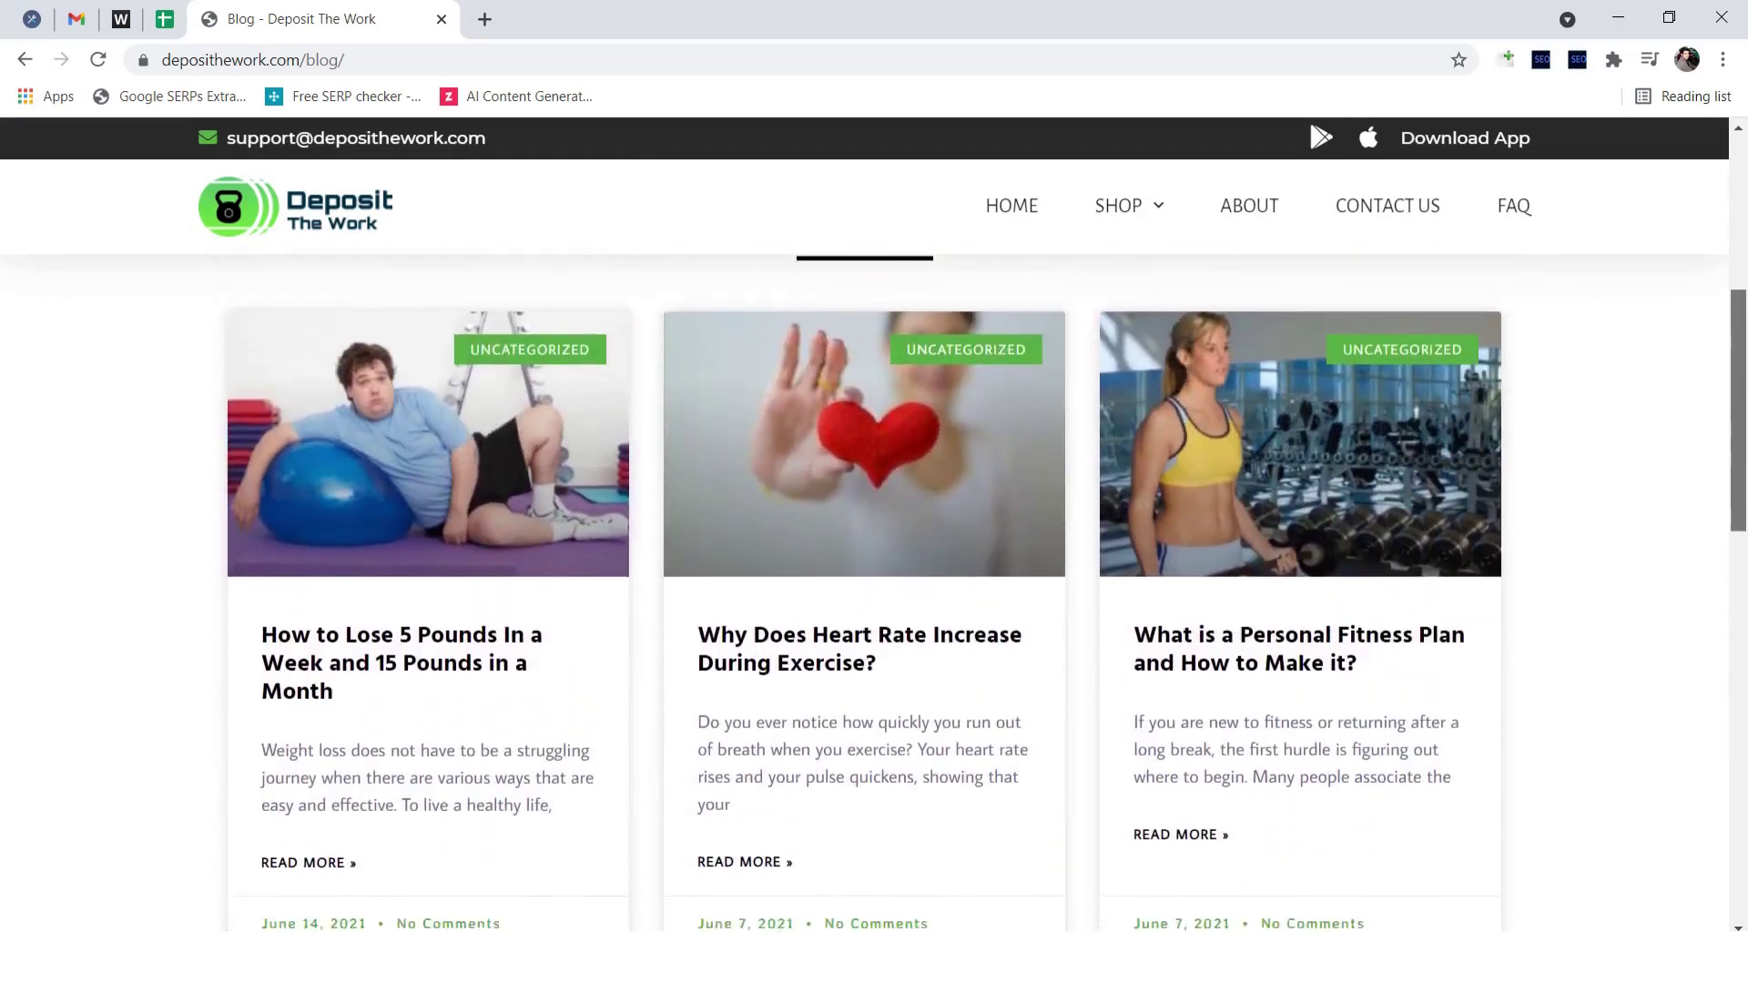
scroll(874, 591, "down", 4)
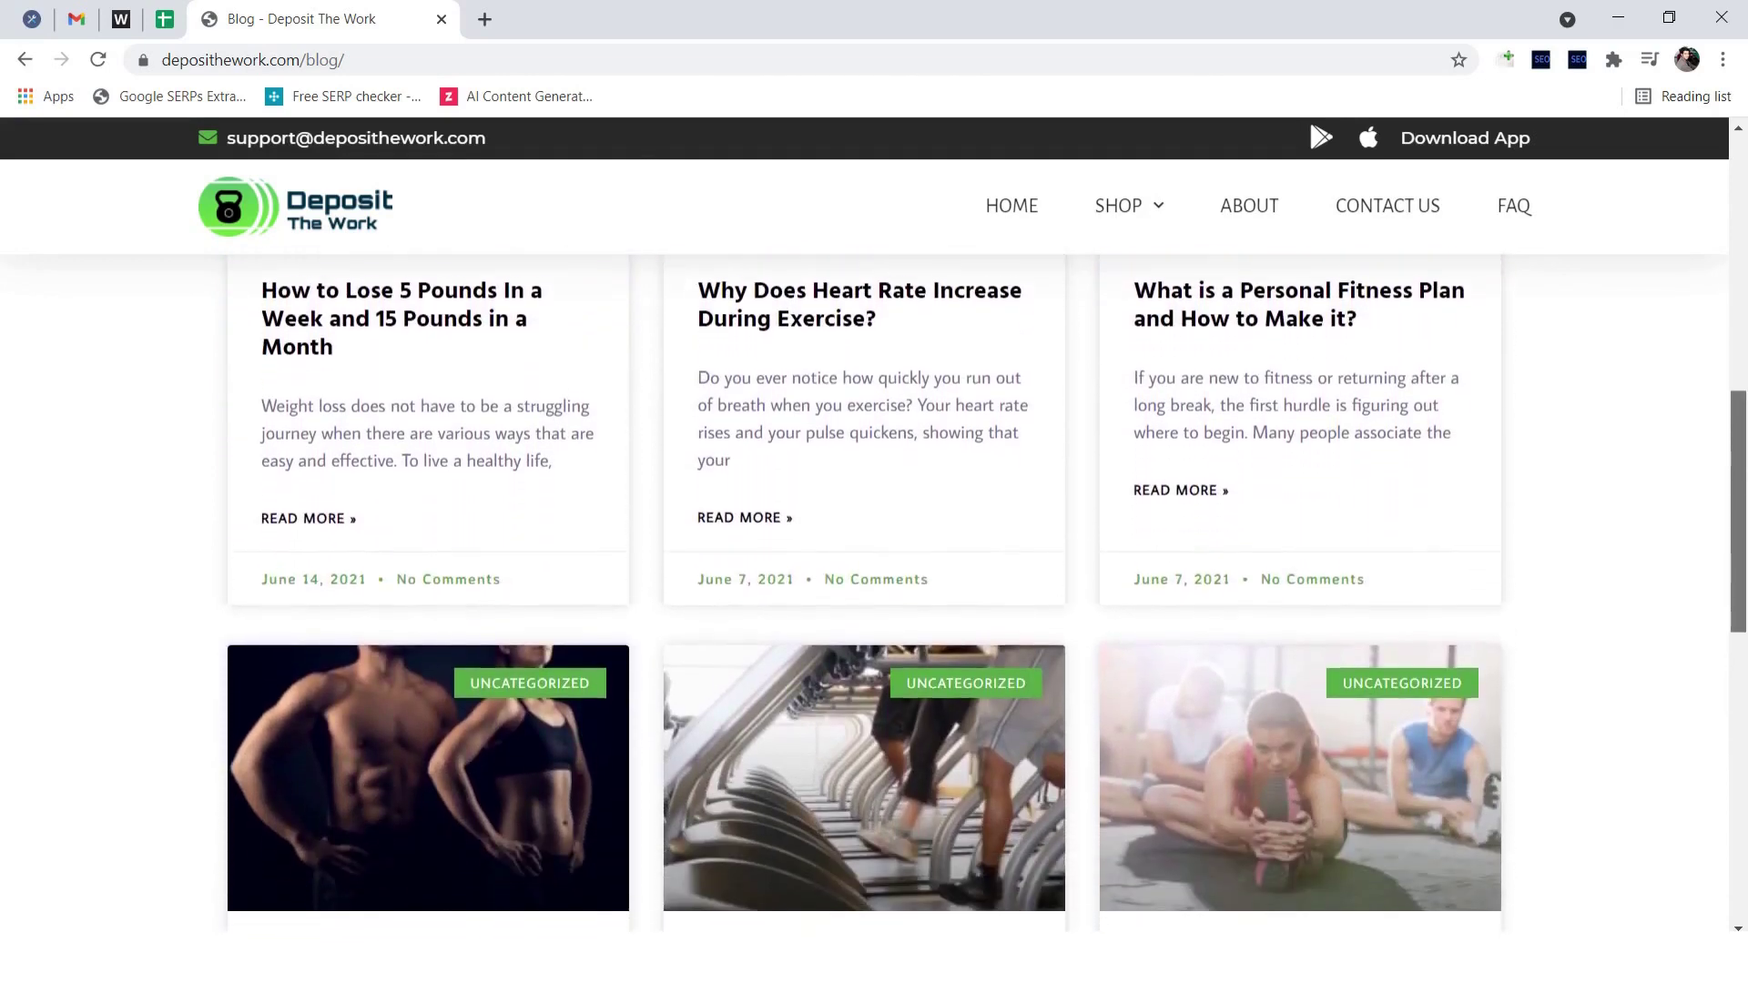
scroll(874, 592, "down", 3)
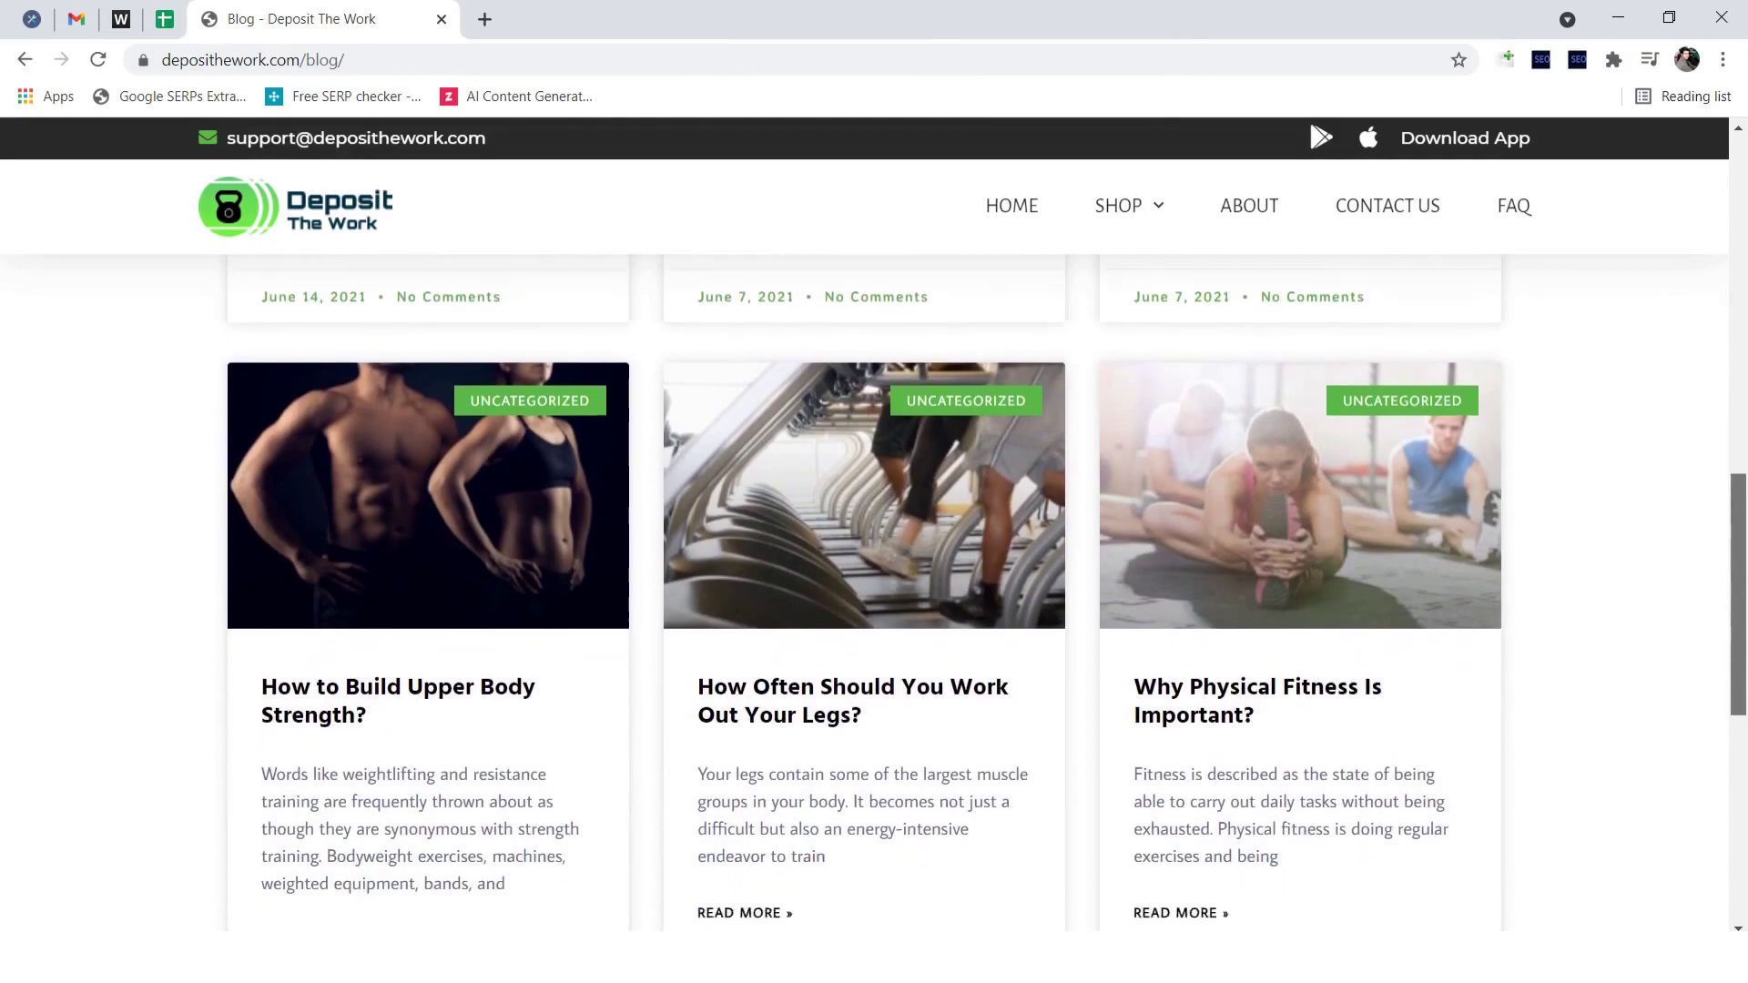
scroll(874, 592, "down", 3)
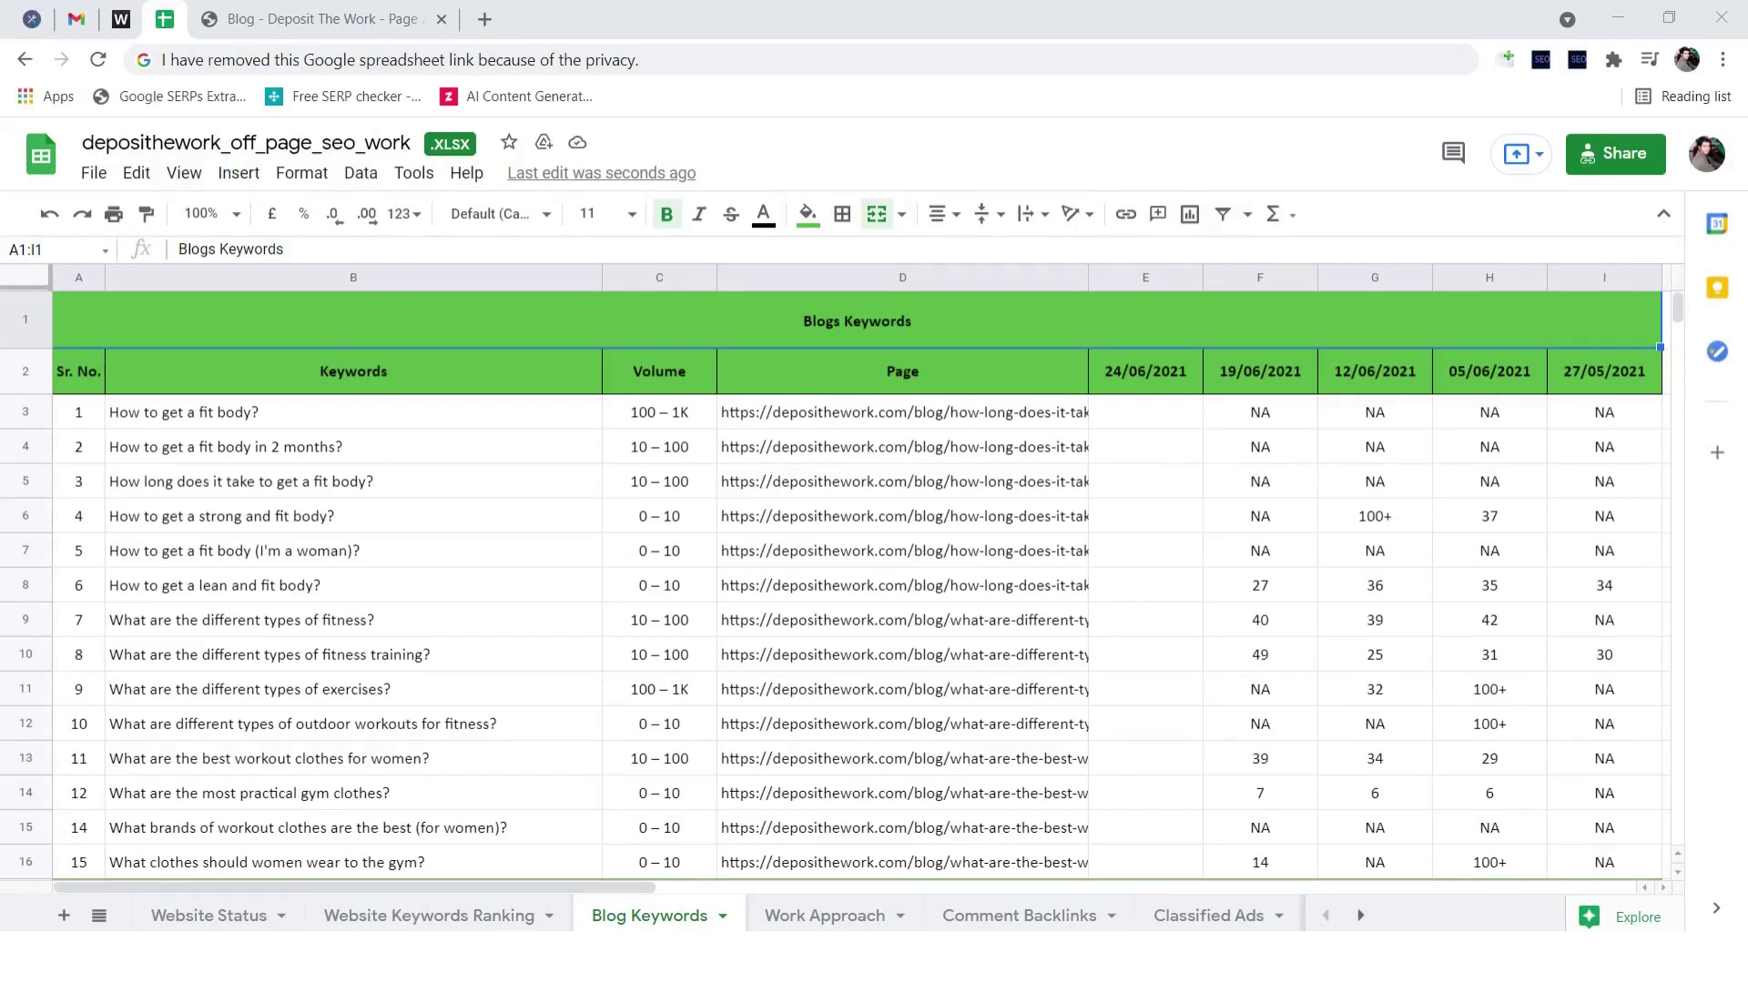
Step: Review the Blog Keywords sheet's title and its column headers, from Keywords, Volume and Page to the ranking dates
key("ctrl+l")
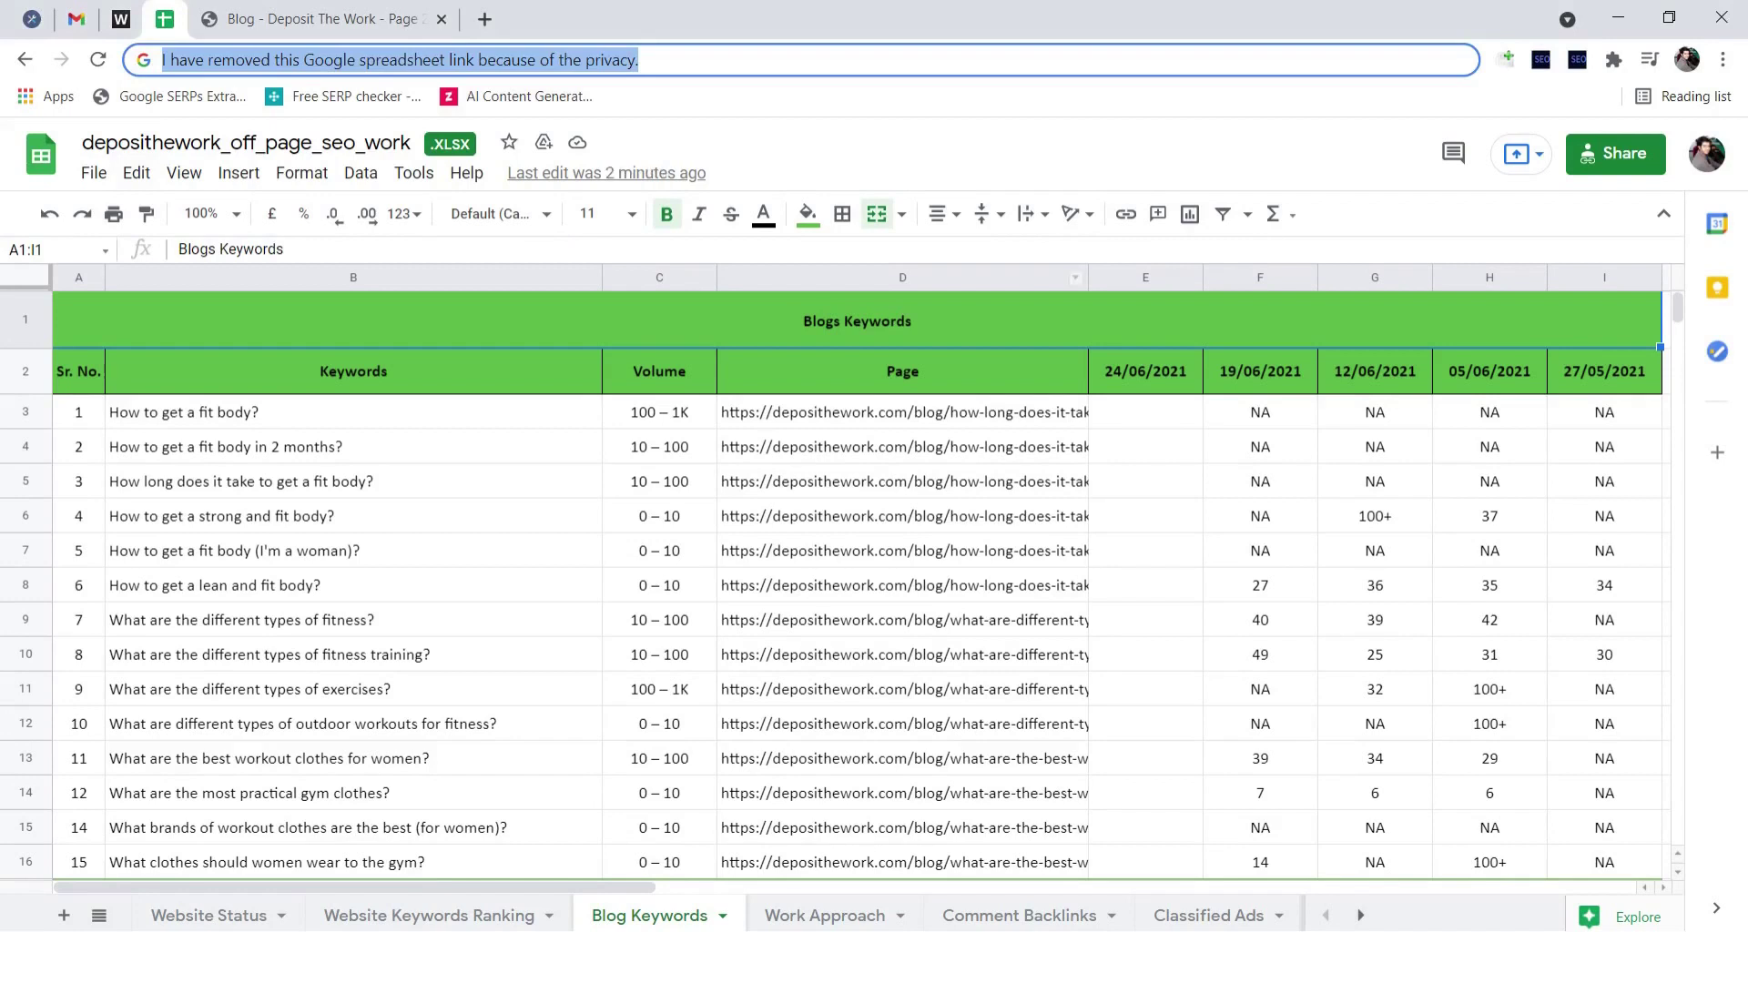
left_click(903, 321)
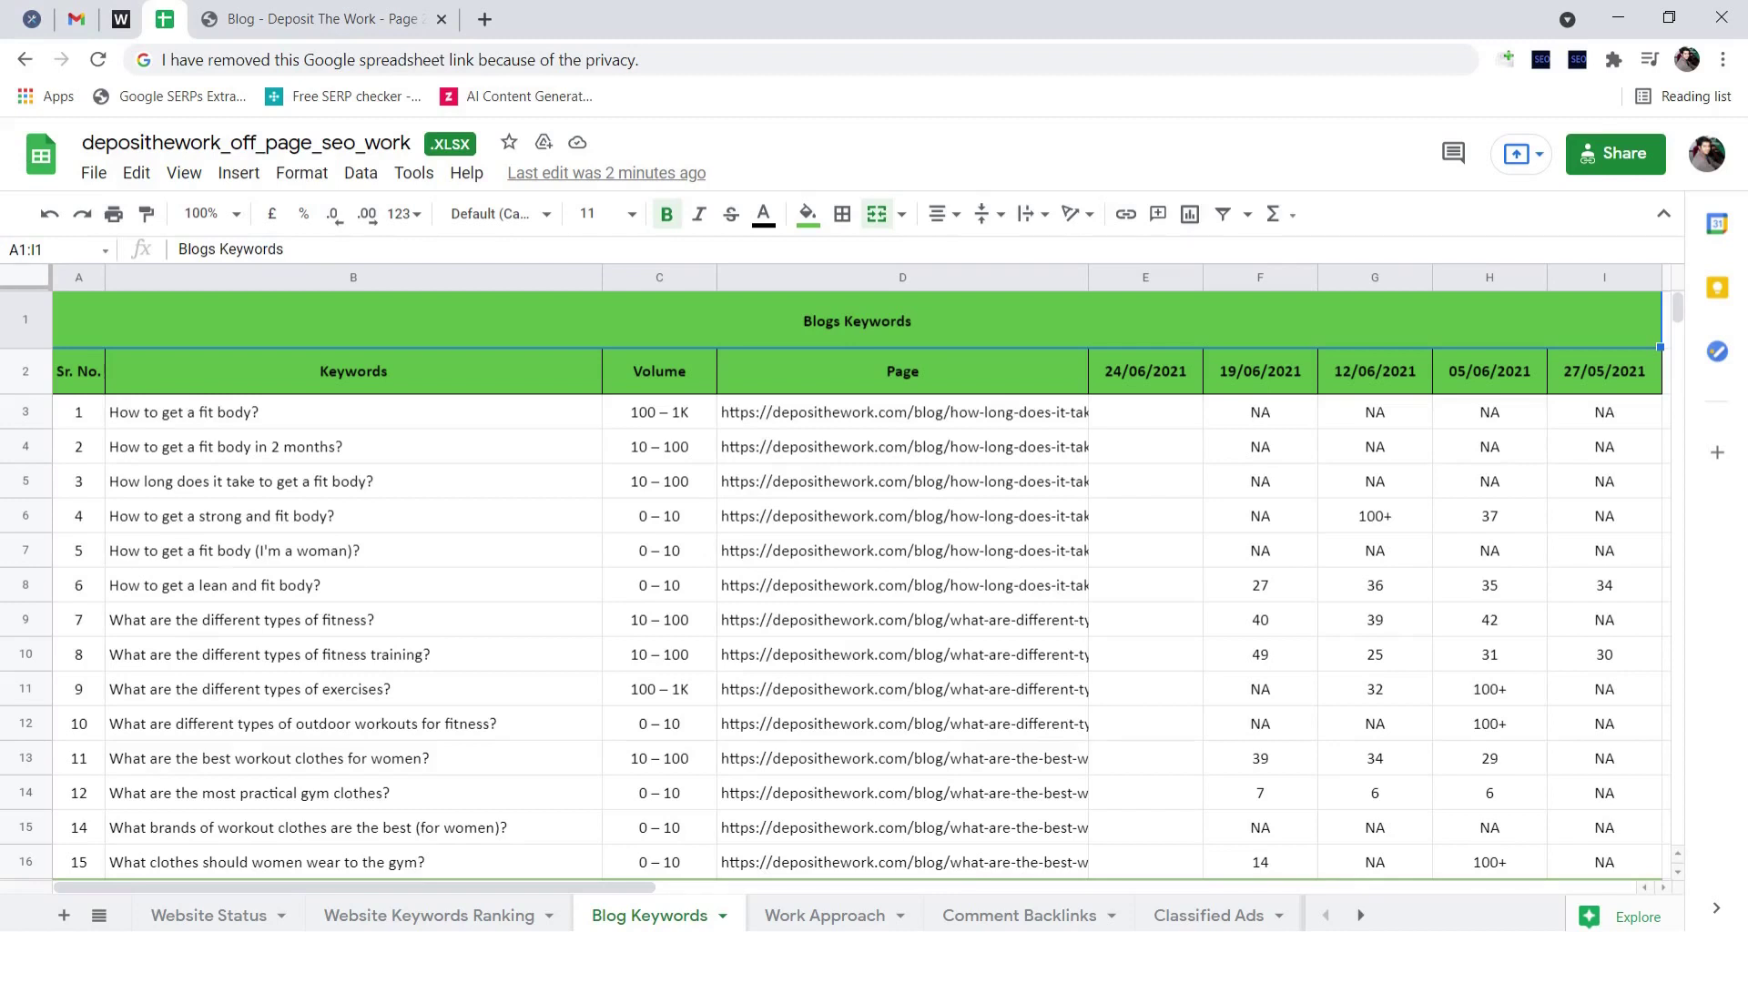
left_click(353, 371)
left_click(660, 372)
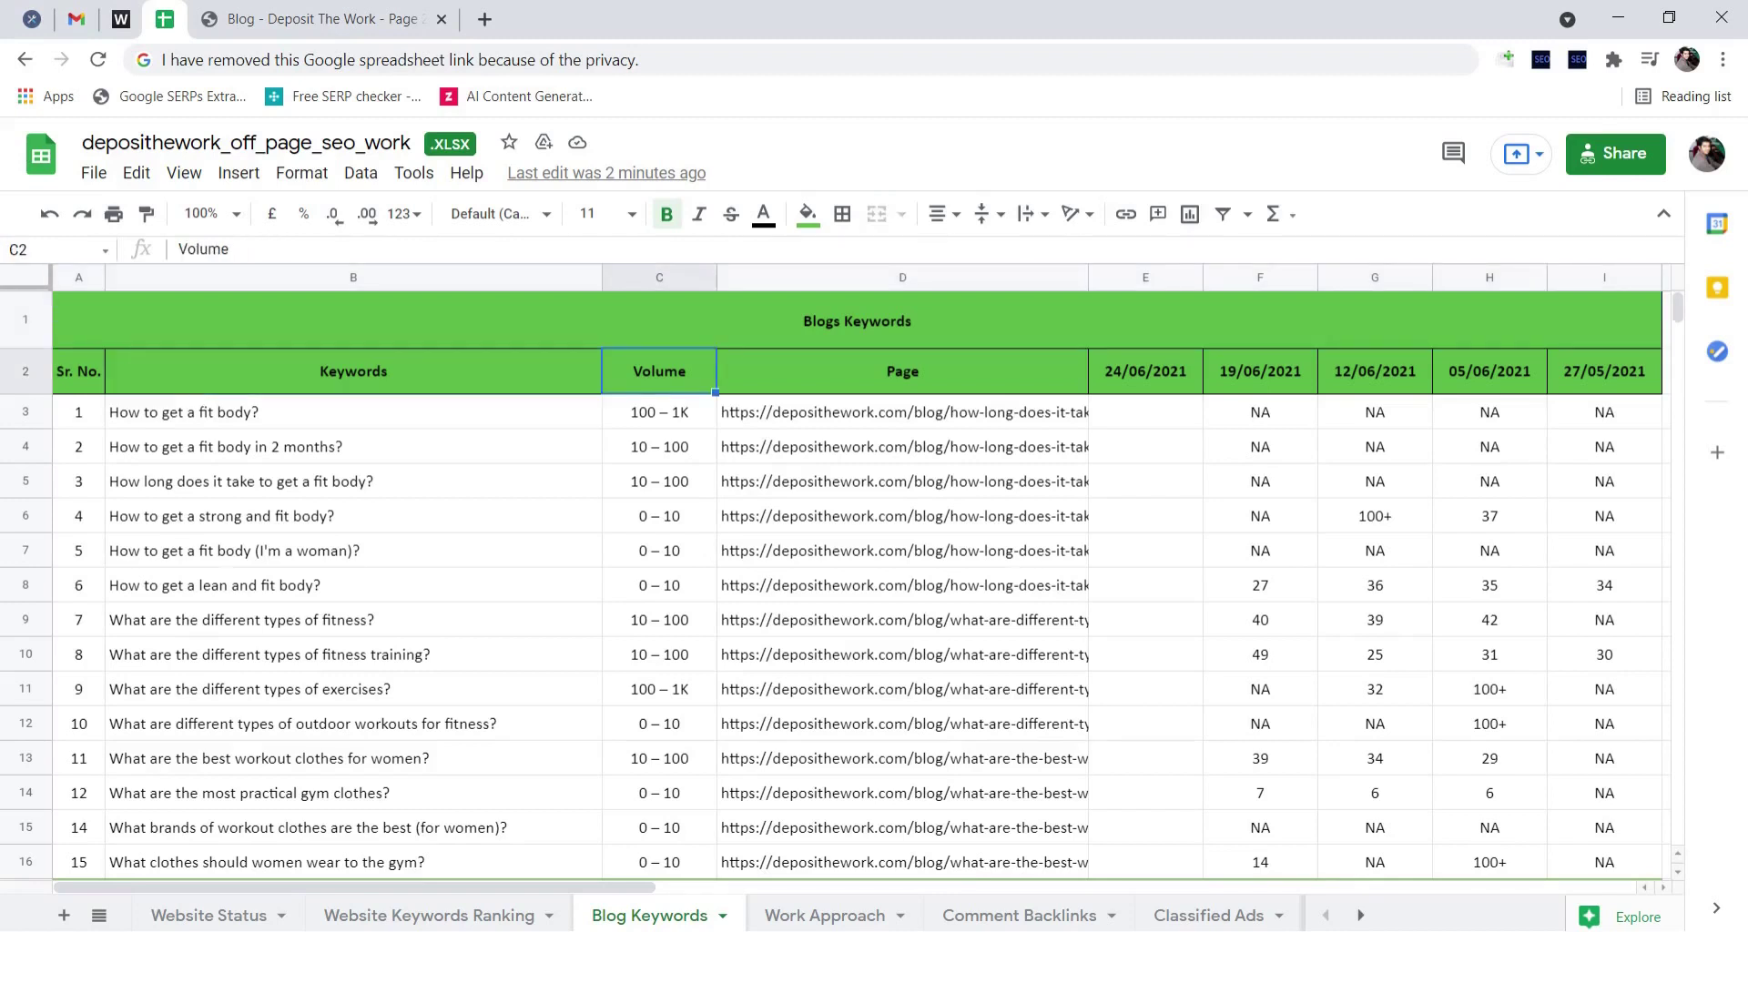
left_click(902, 372)
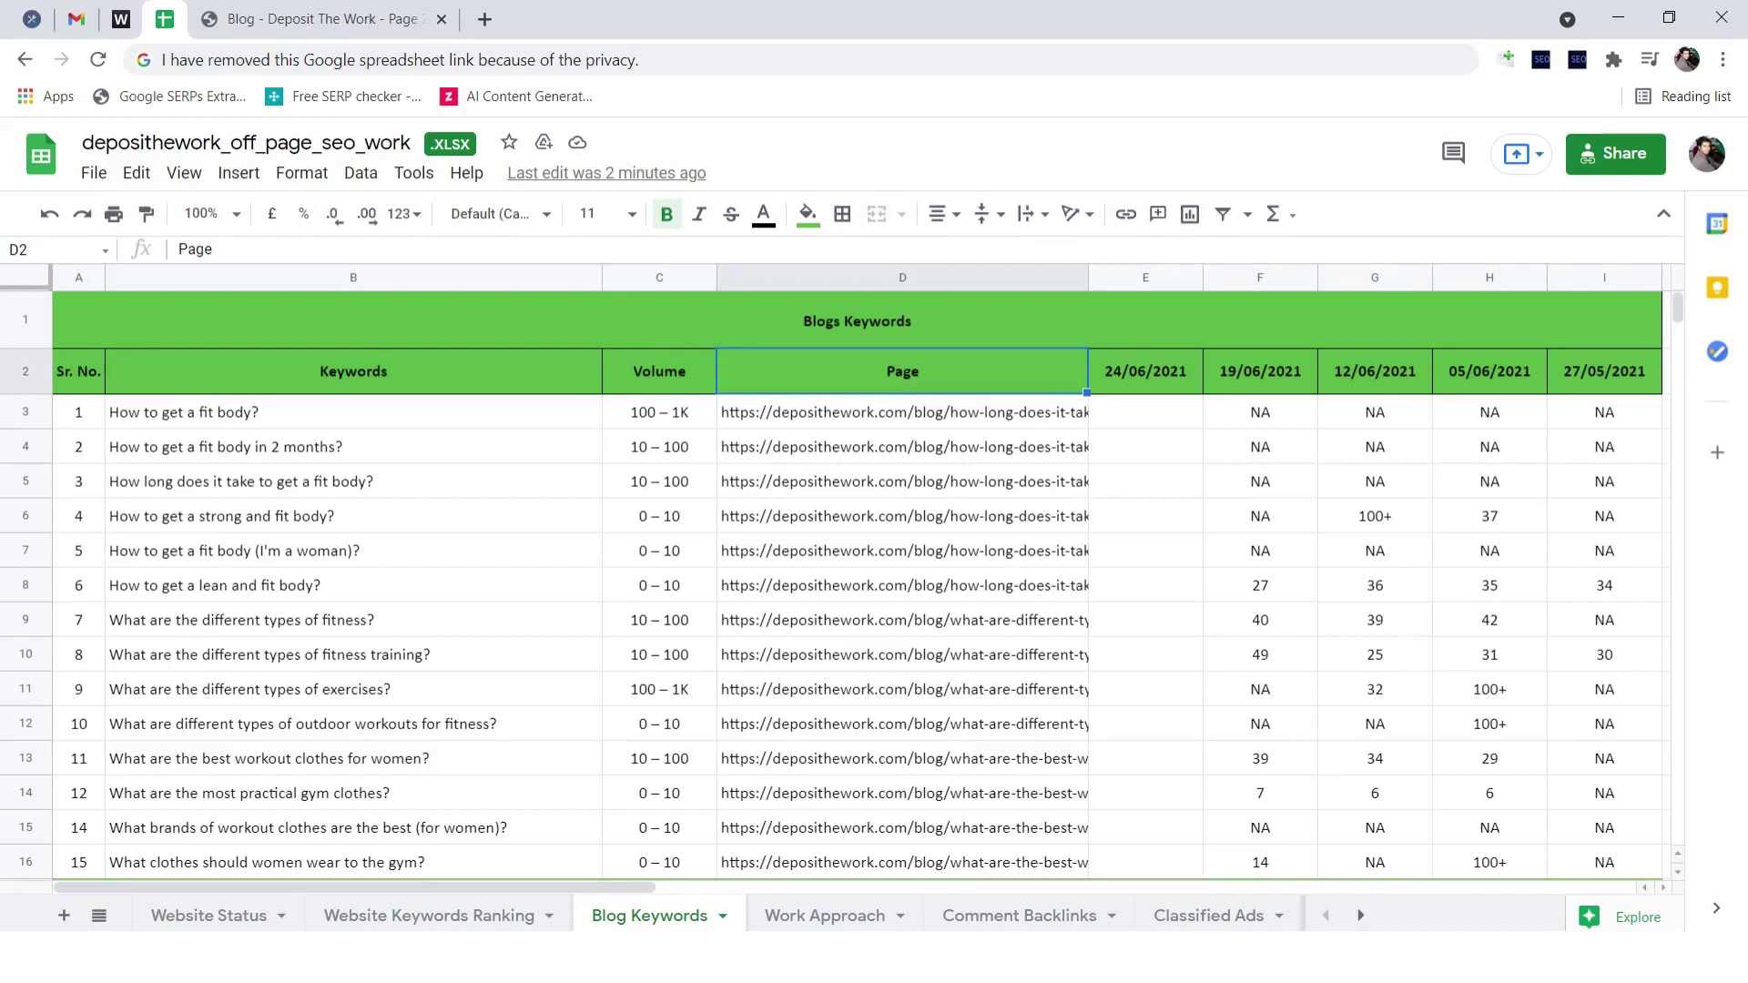
left_click(1145, 371)
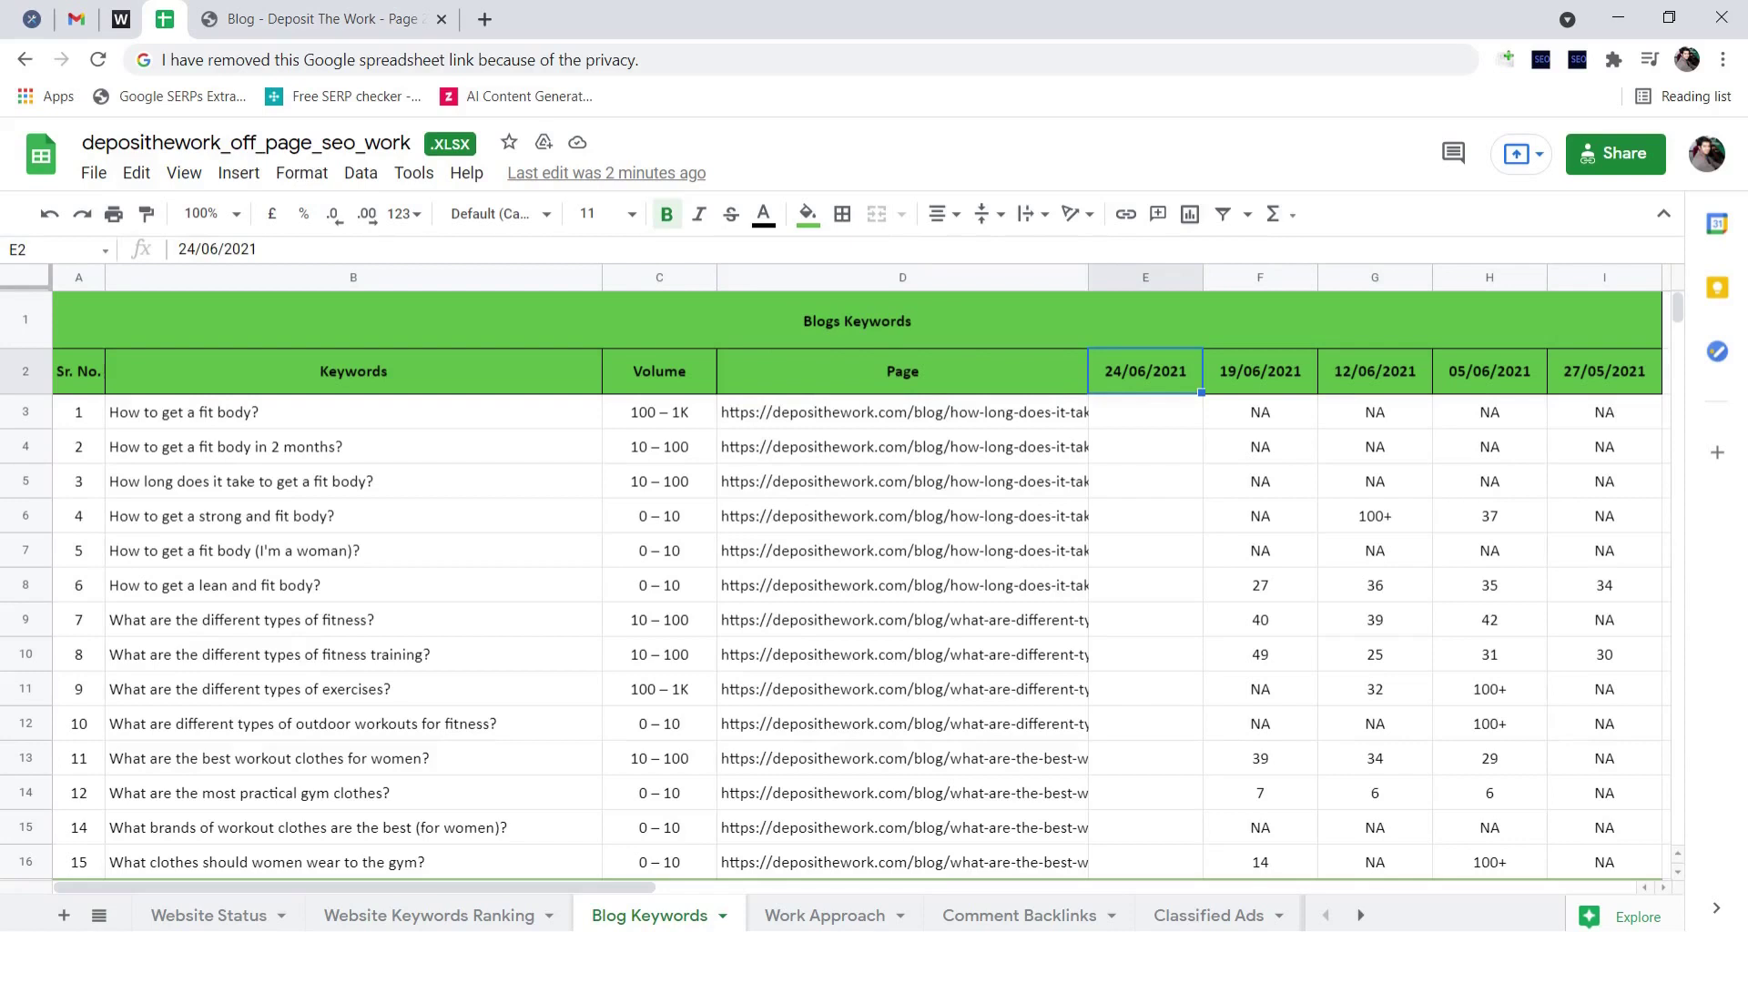
left_click(1260, 371)
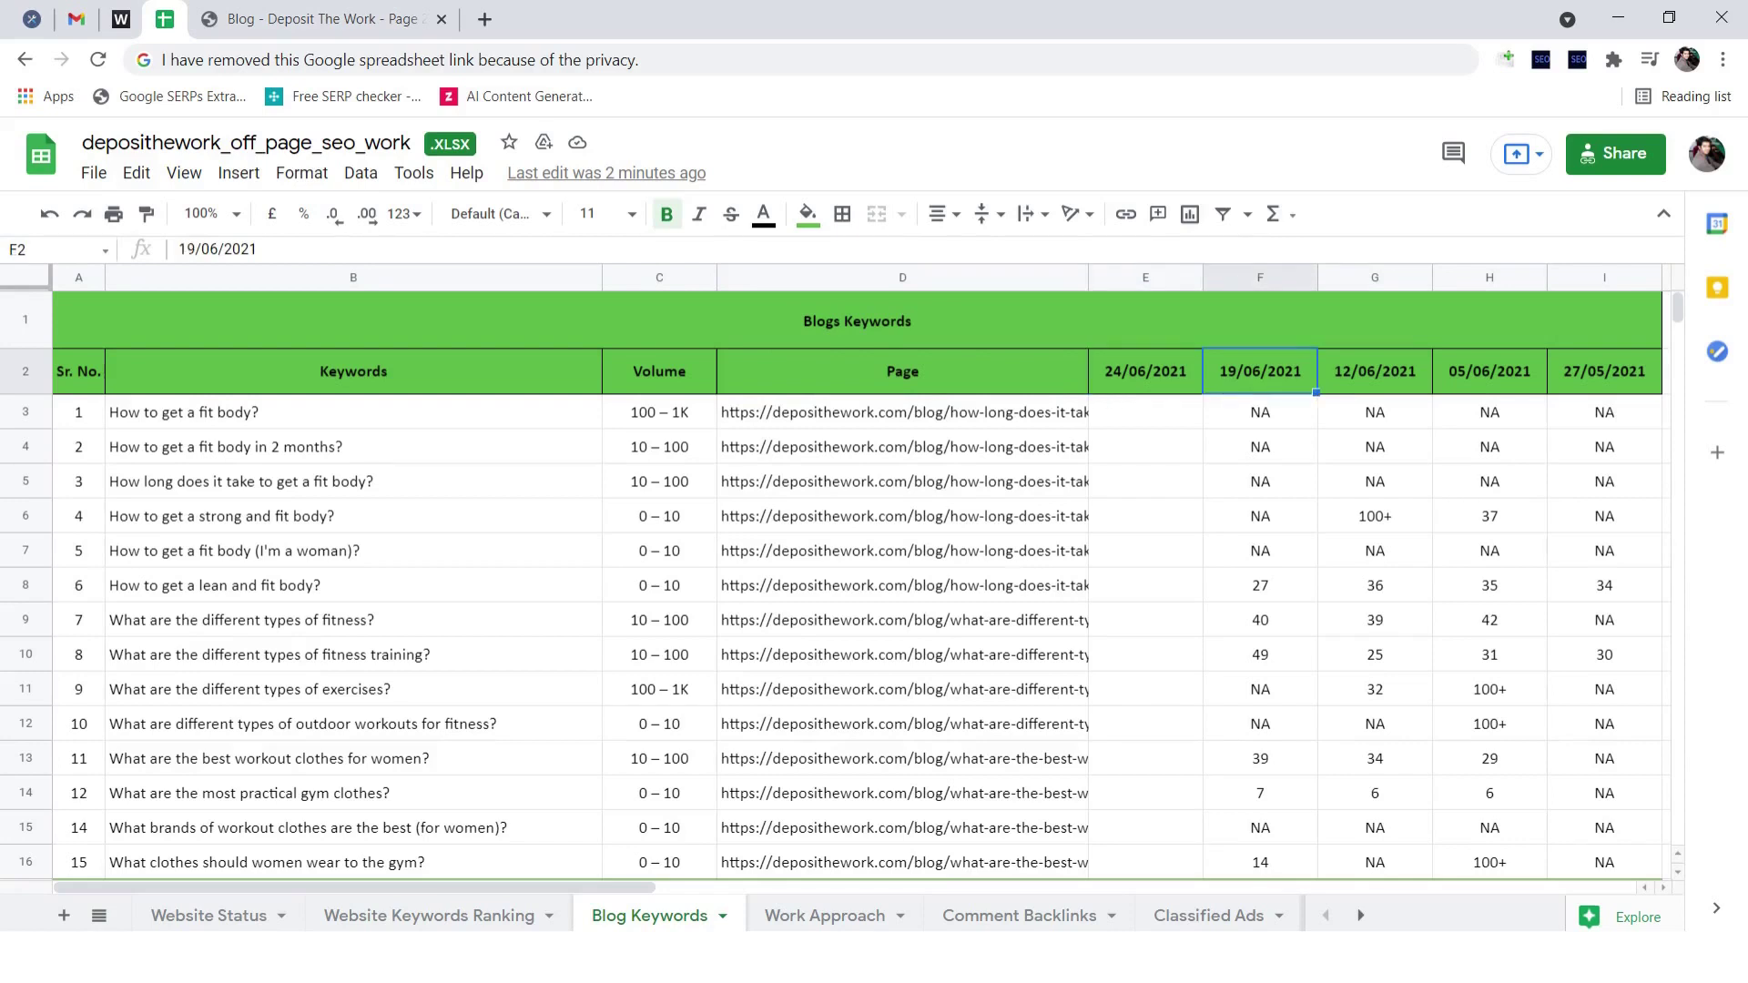
left_click(1375, 372)
left_click(1490, 371)
left_click(1604, 371)
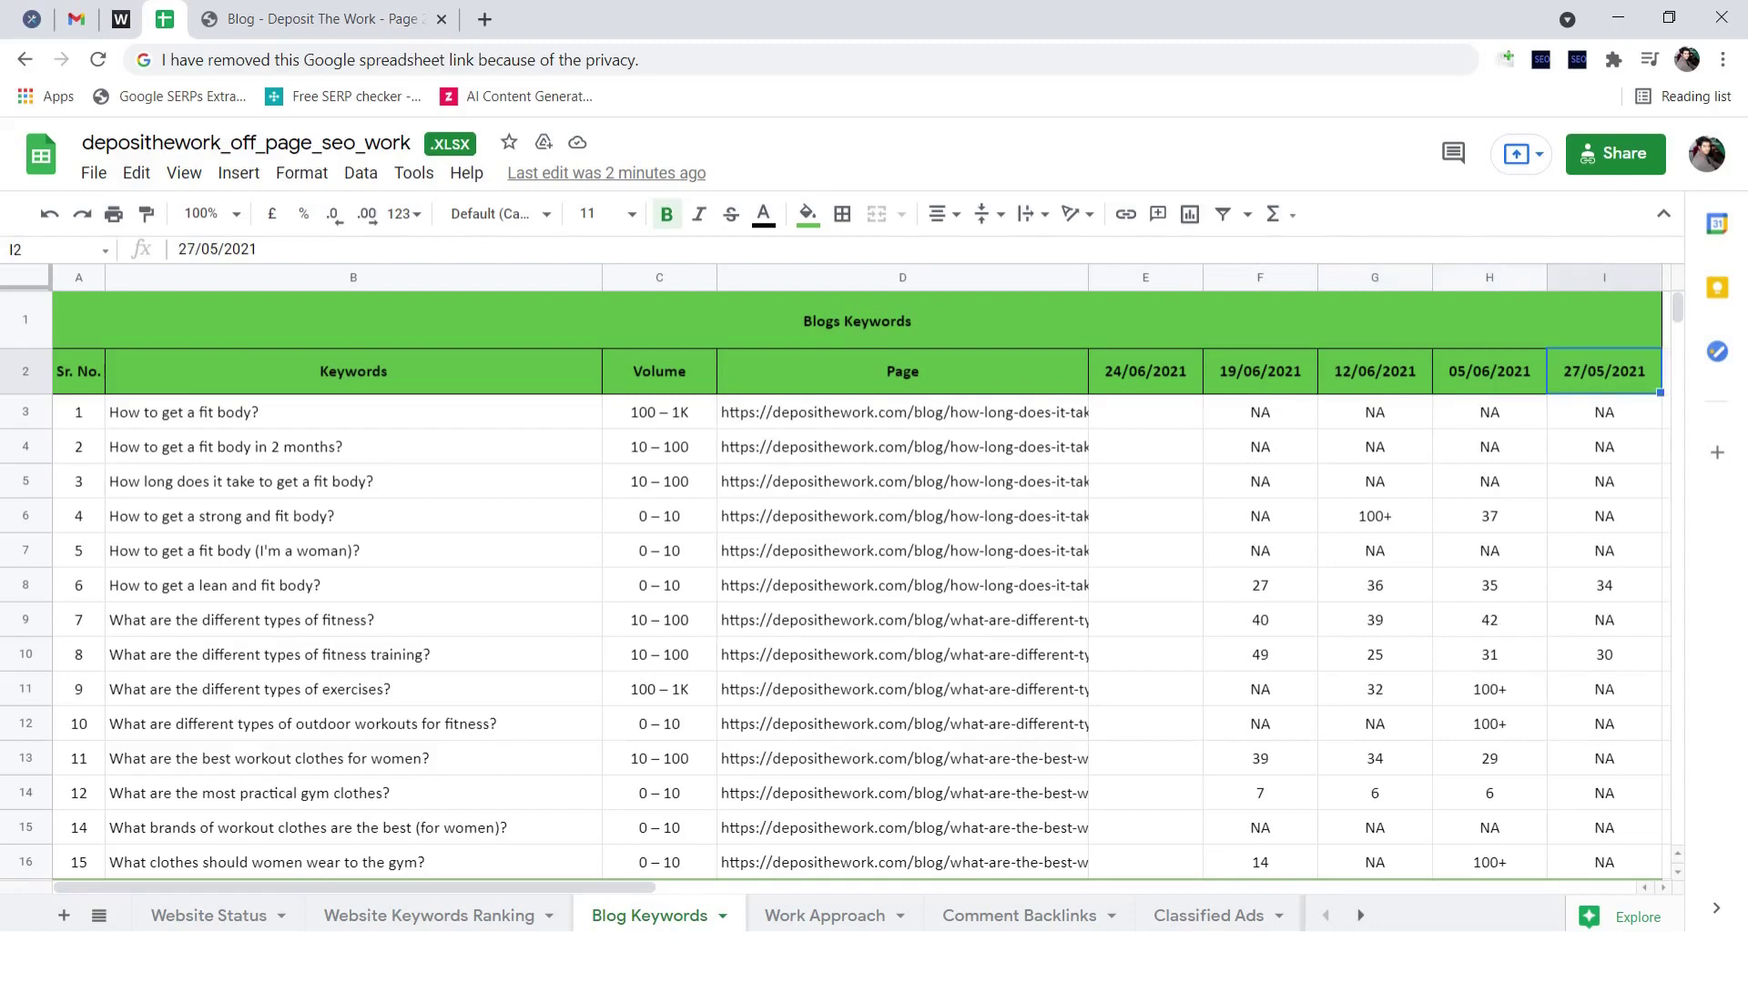
Step: Inspect the keyword, search volume and page URL in row 17 for "How Long Does Pre Workout Take to Kick In"
scroll(856, 582, "down", 1)
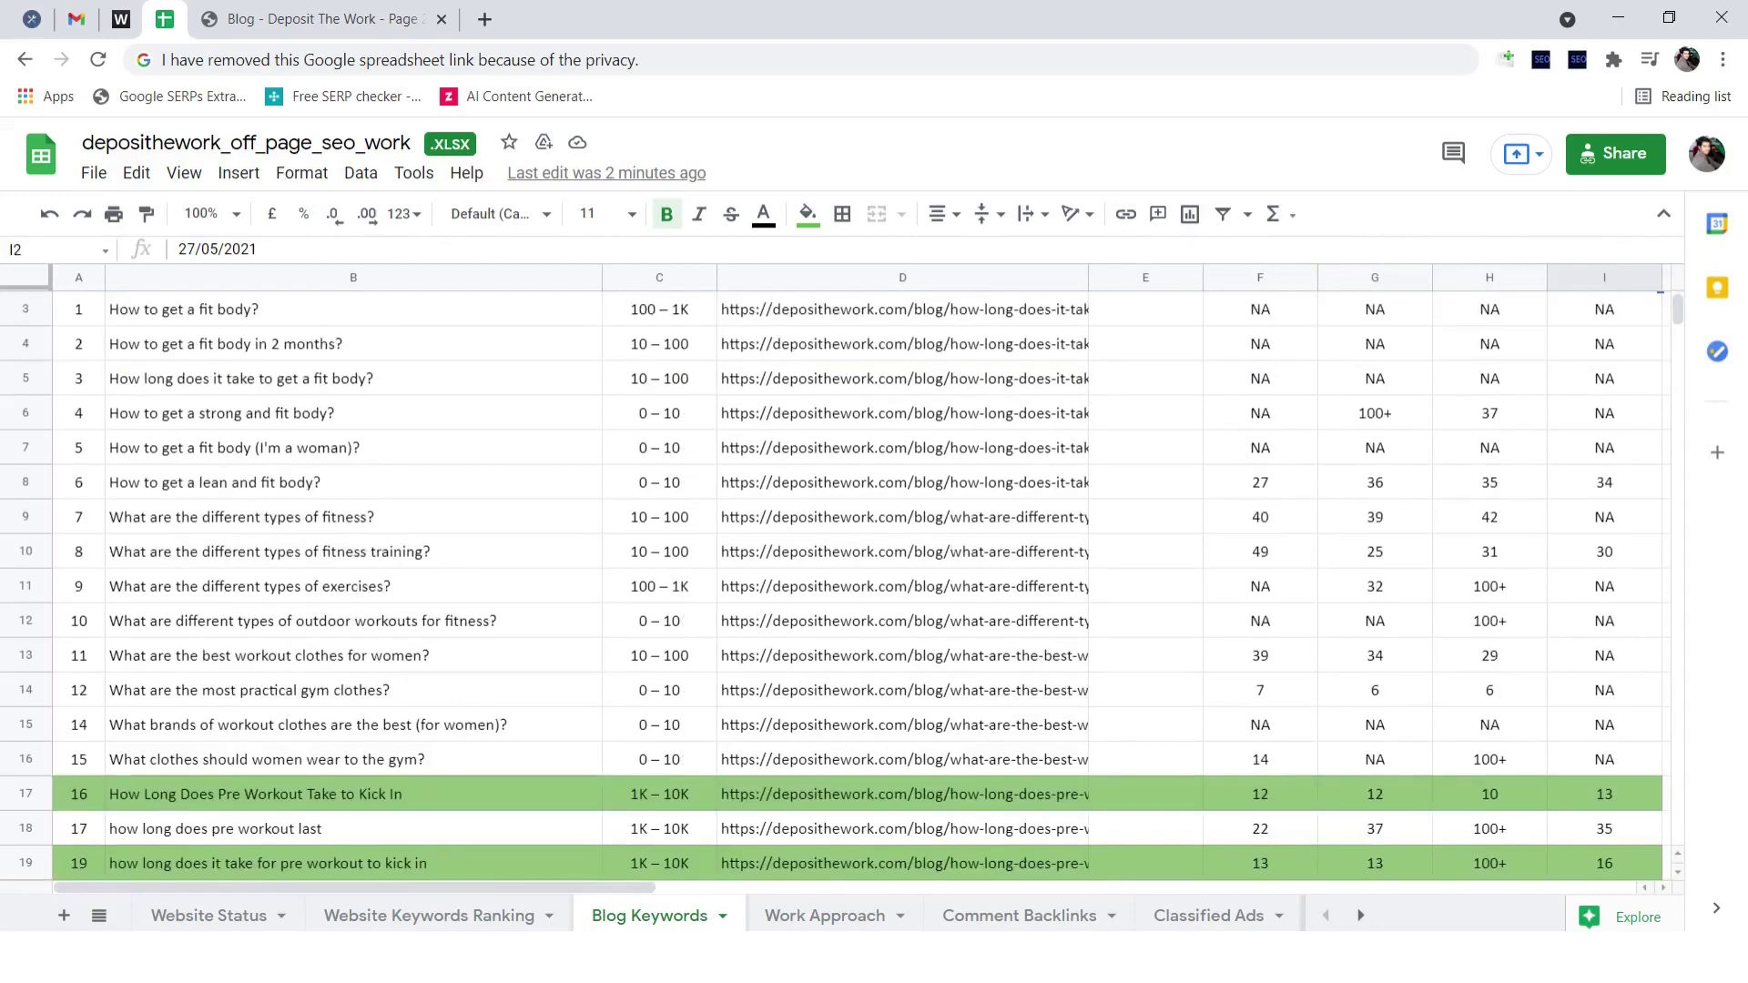
scroll(856, 583, "down", 2)
scroll(855, 583, "down", 2)
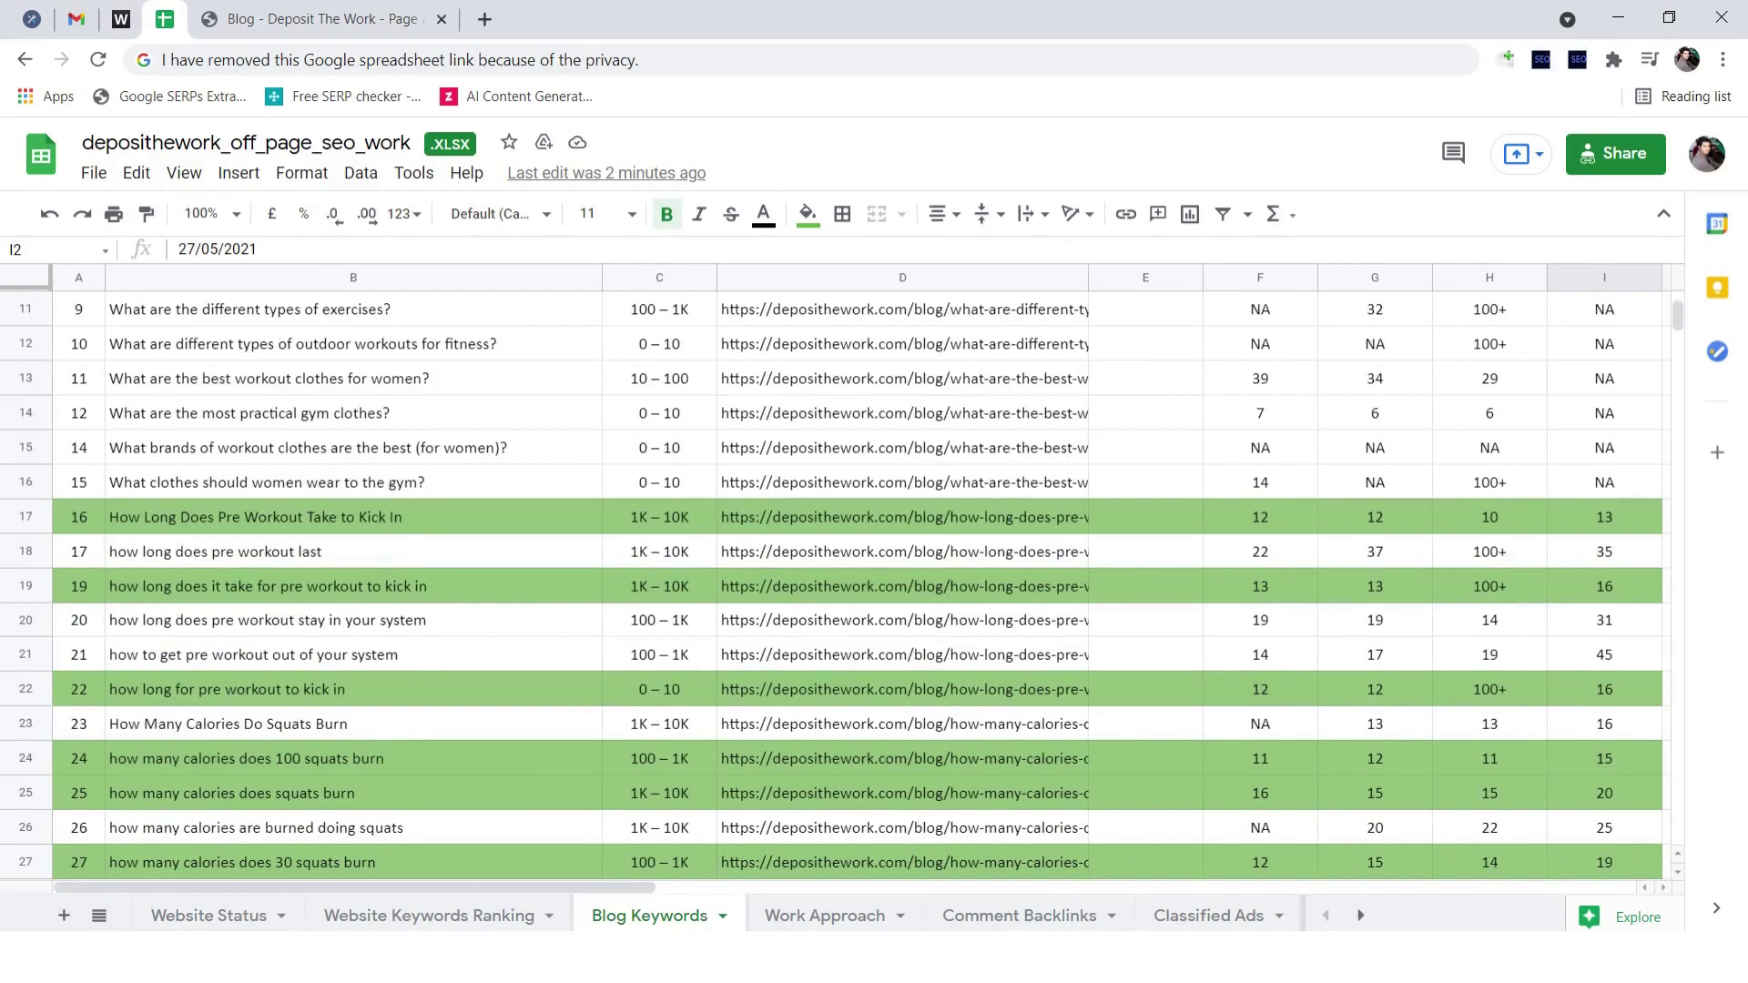
left_click(353, 517)
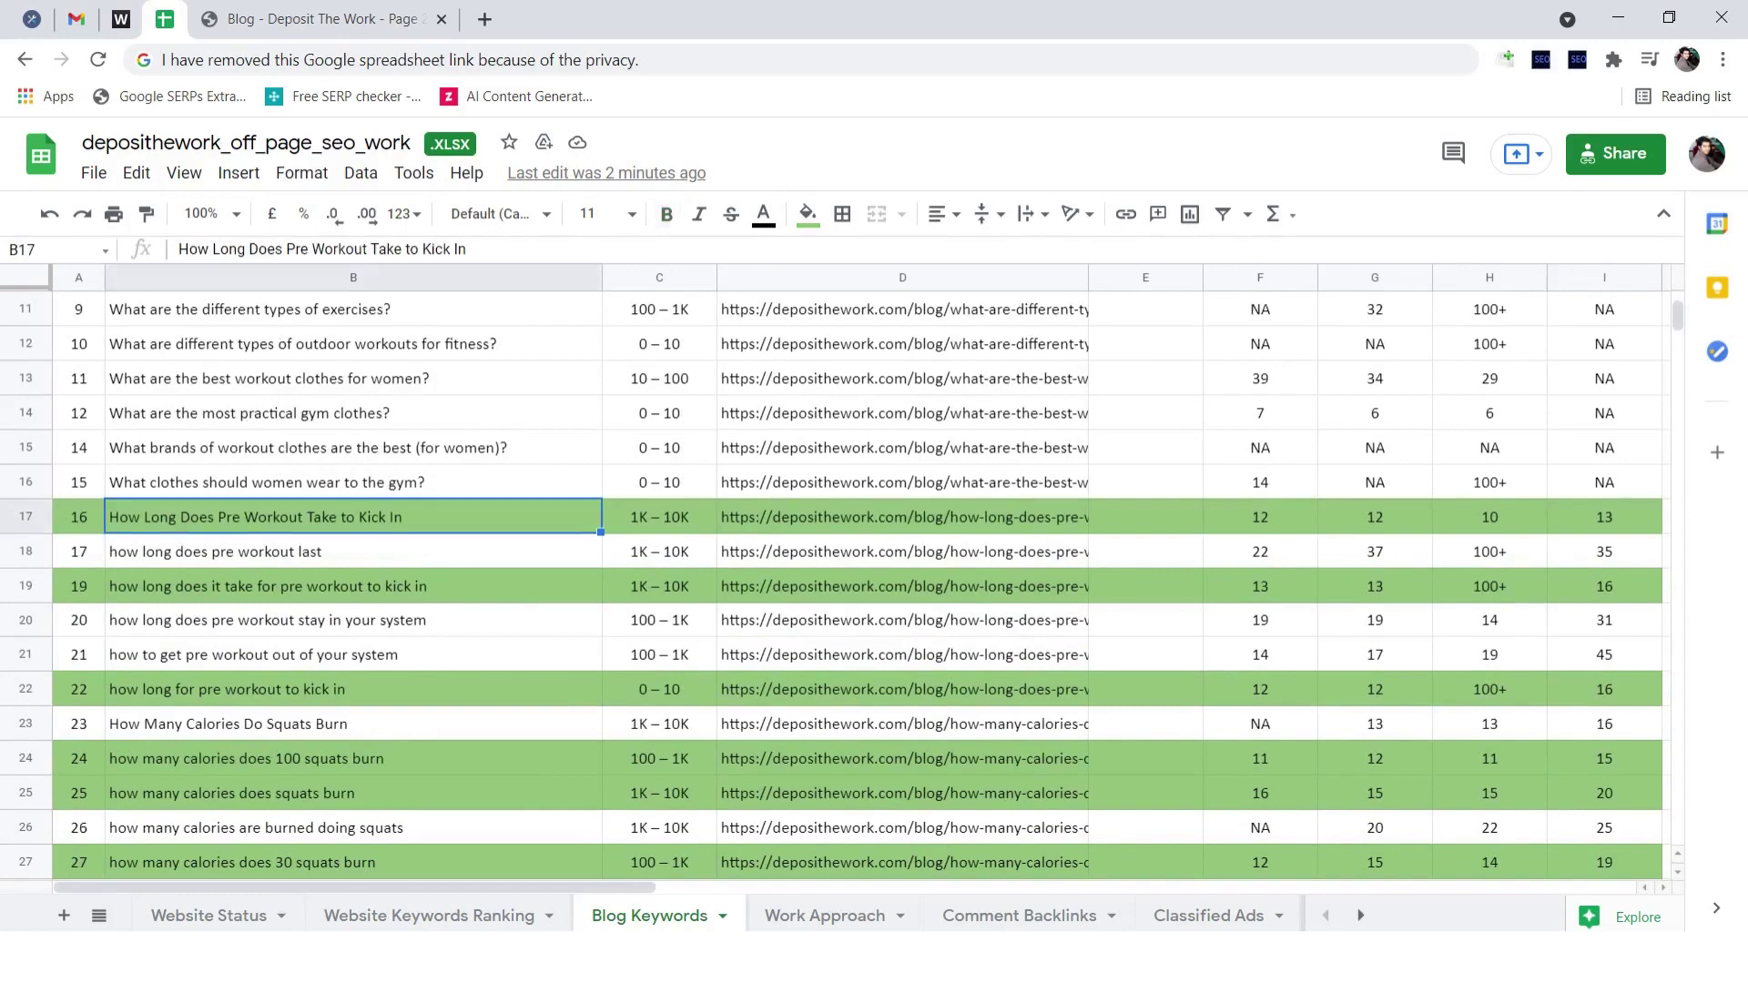
left_click(659, 517)
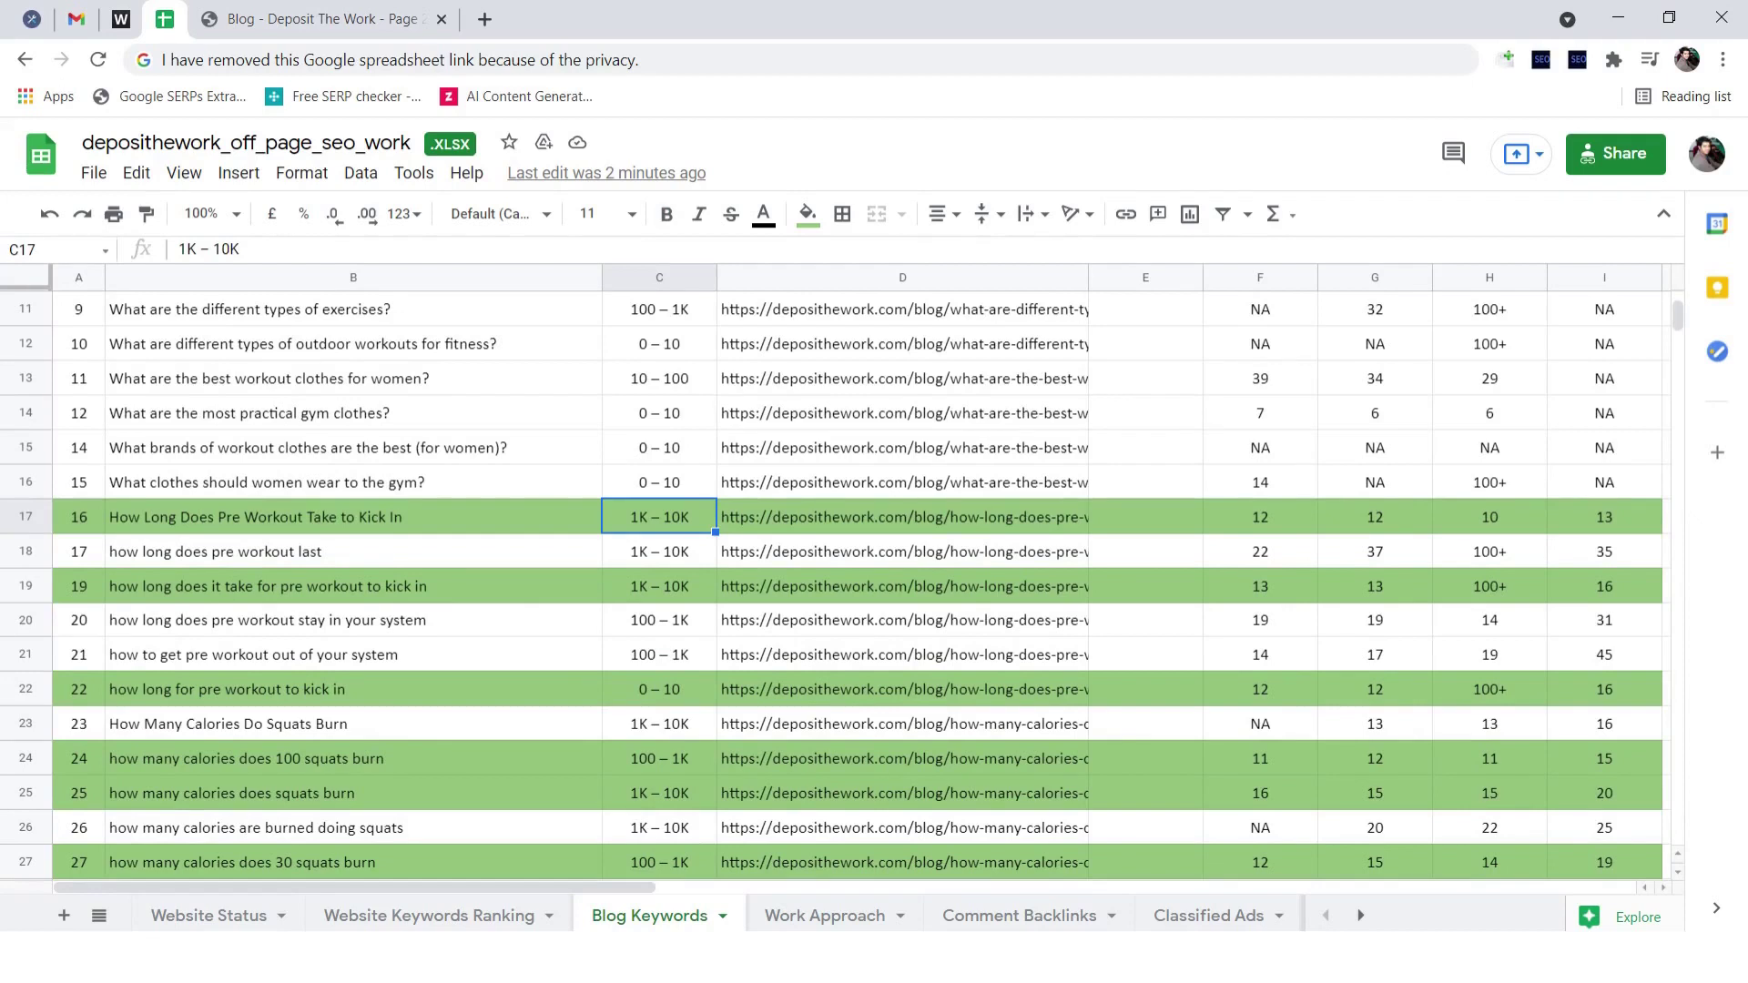
left_click(903, 517)
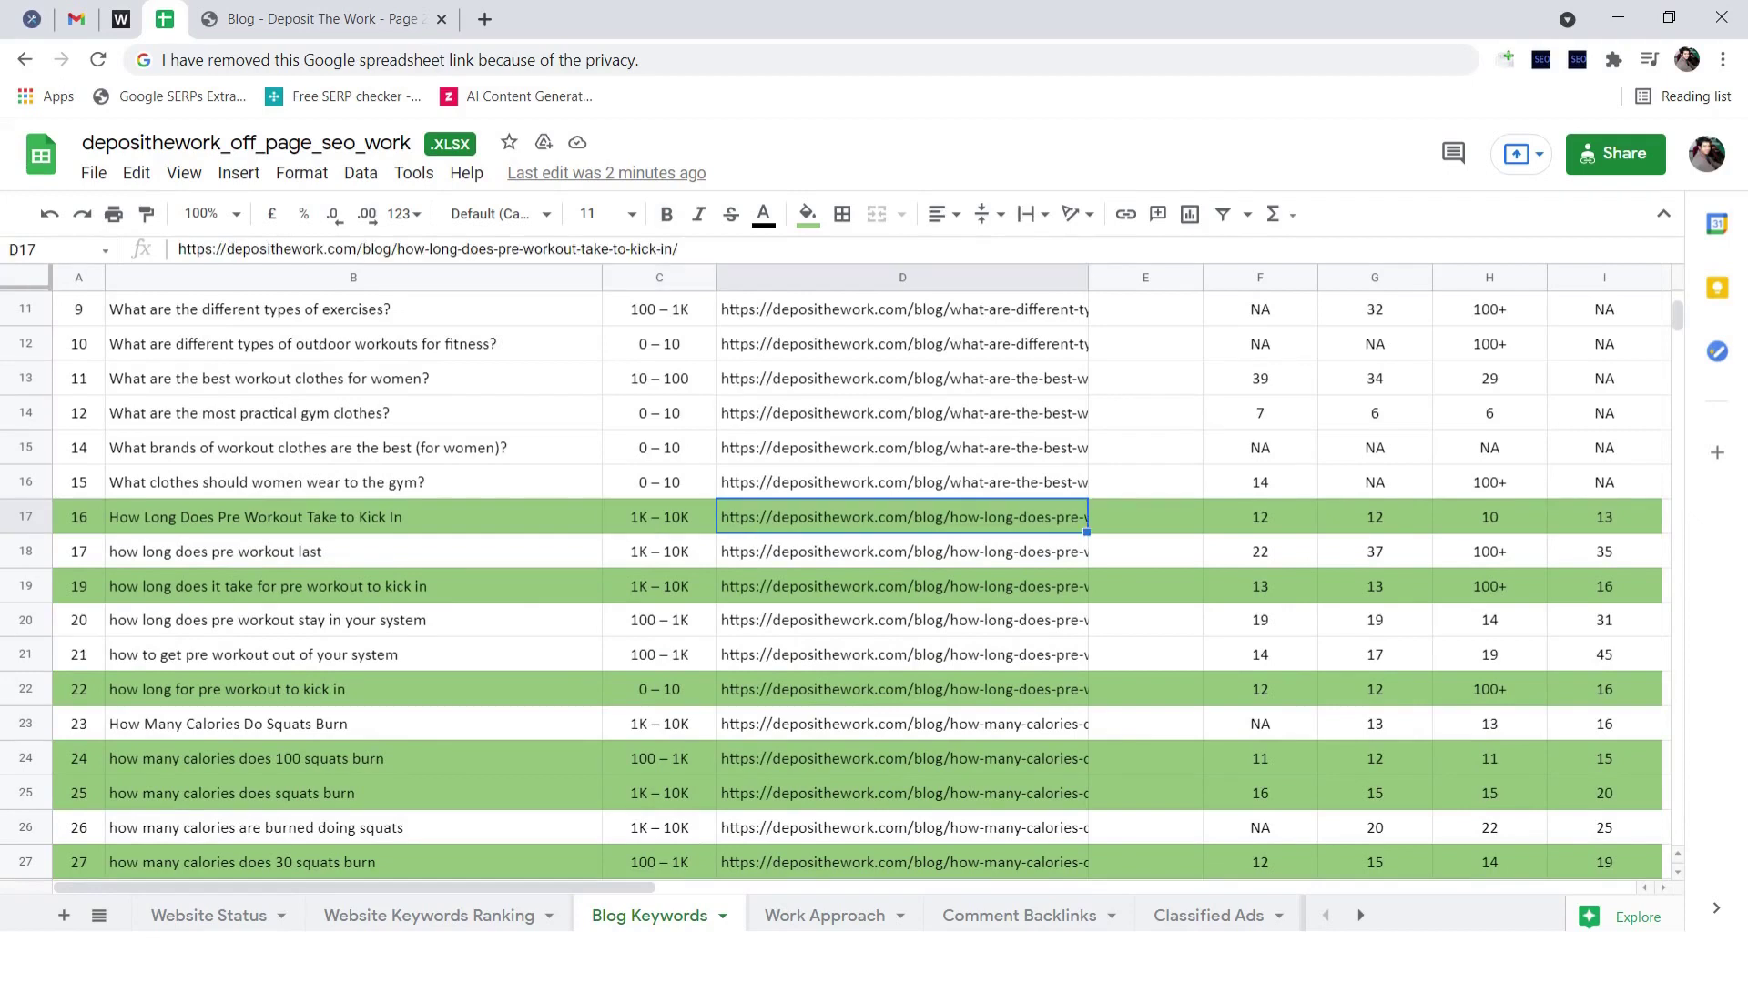
Step: Copy the article URL from cell D17 and load it in the browser tab that holds the blog
key("ctrl+c")
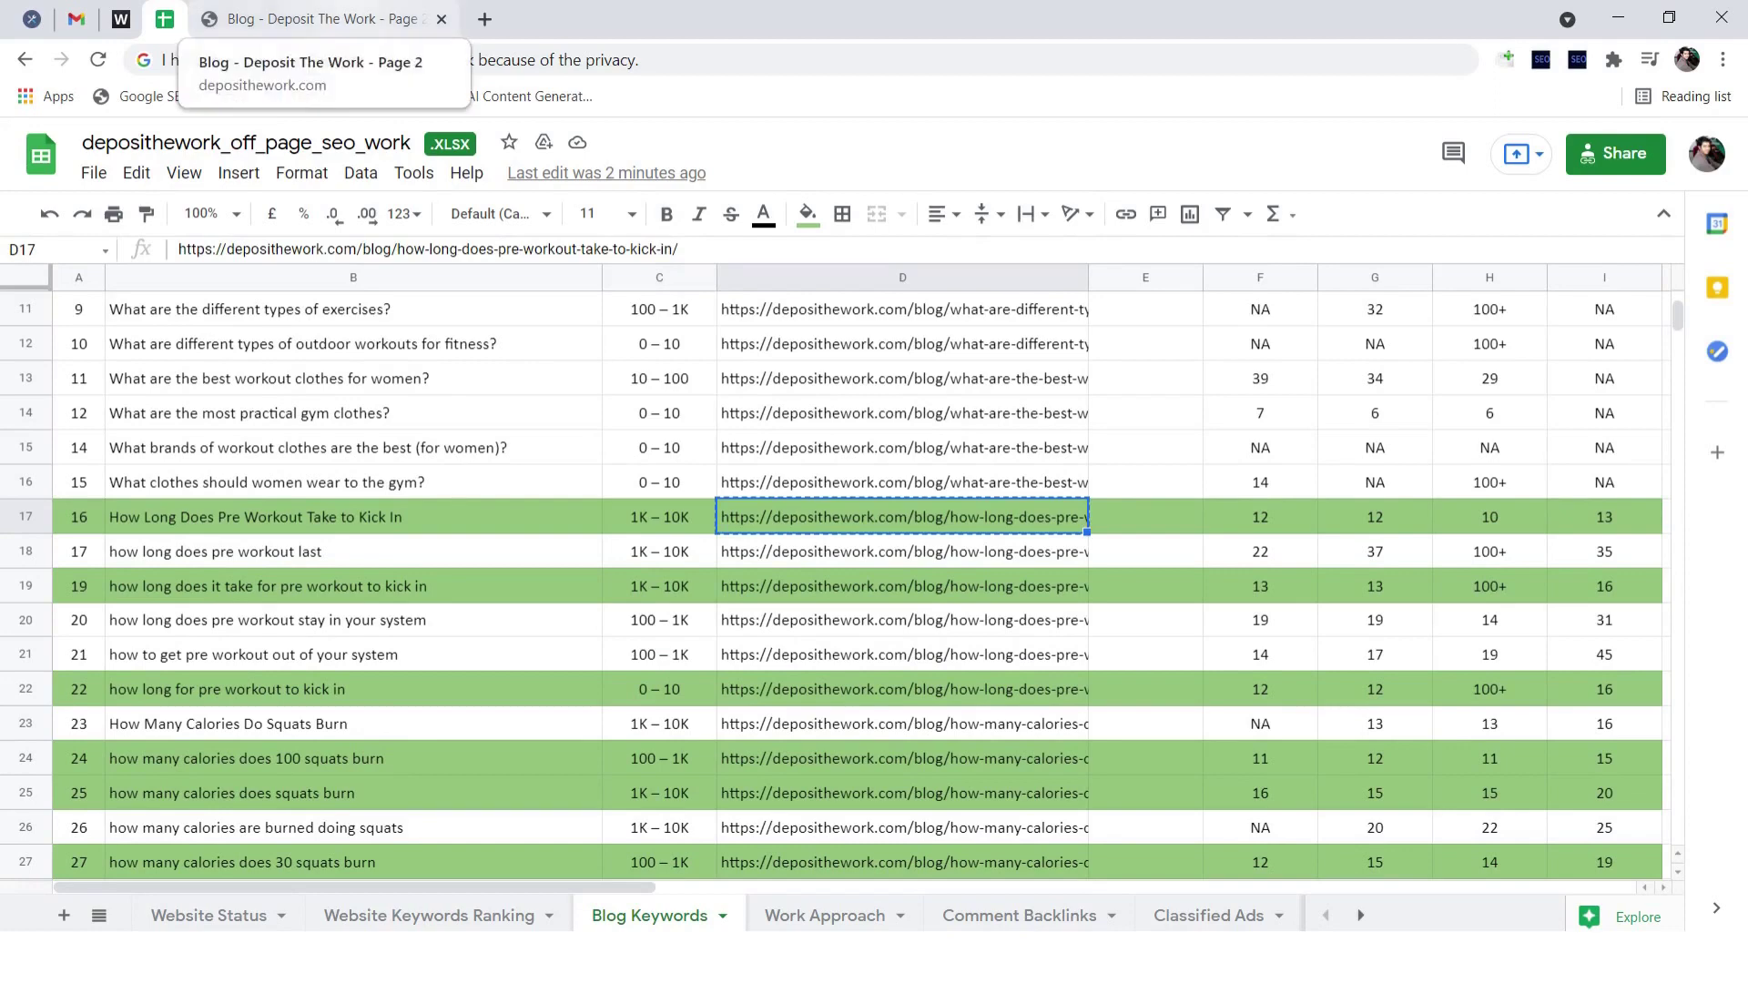
left_click(301, 19)
key("ctrl+l")
key("ctrl+v")
key("Return")
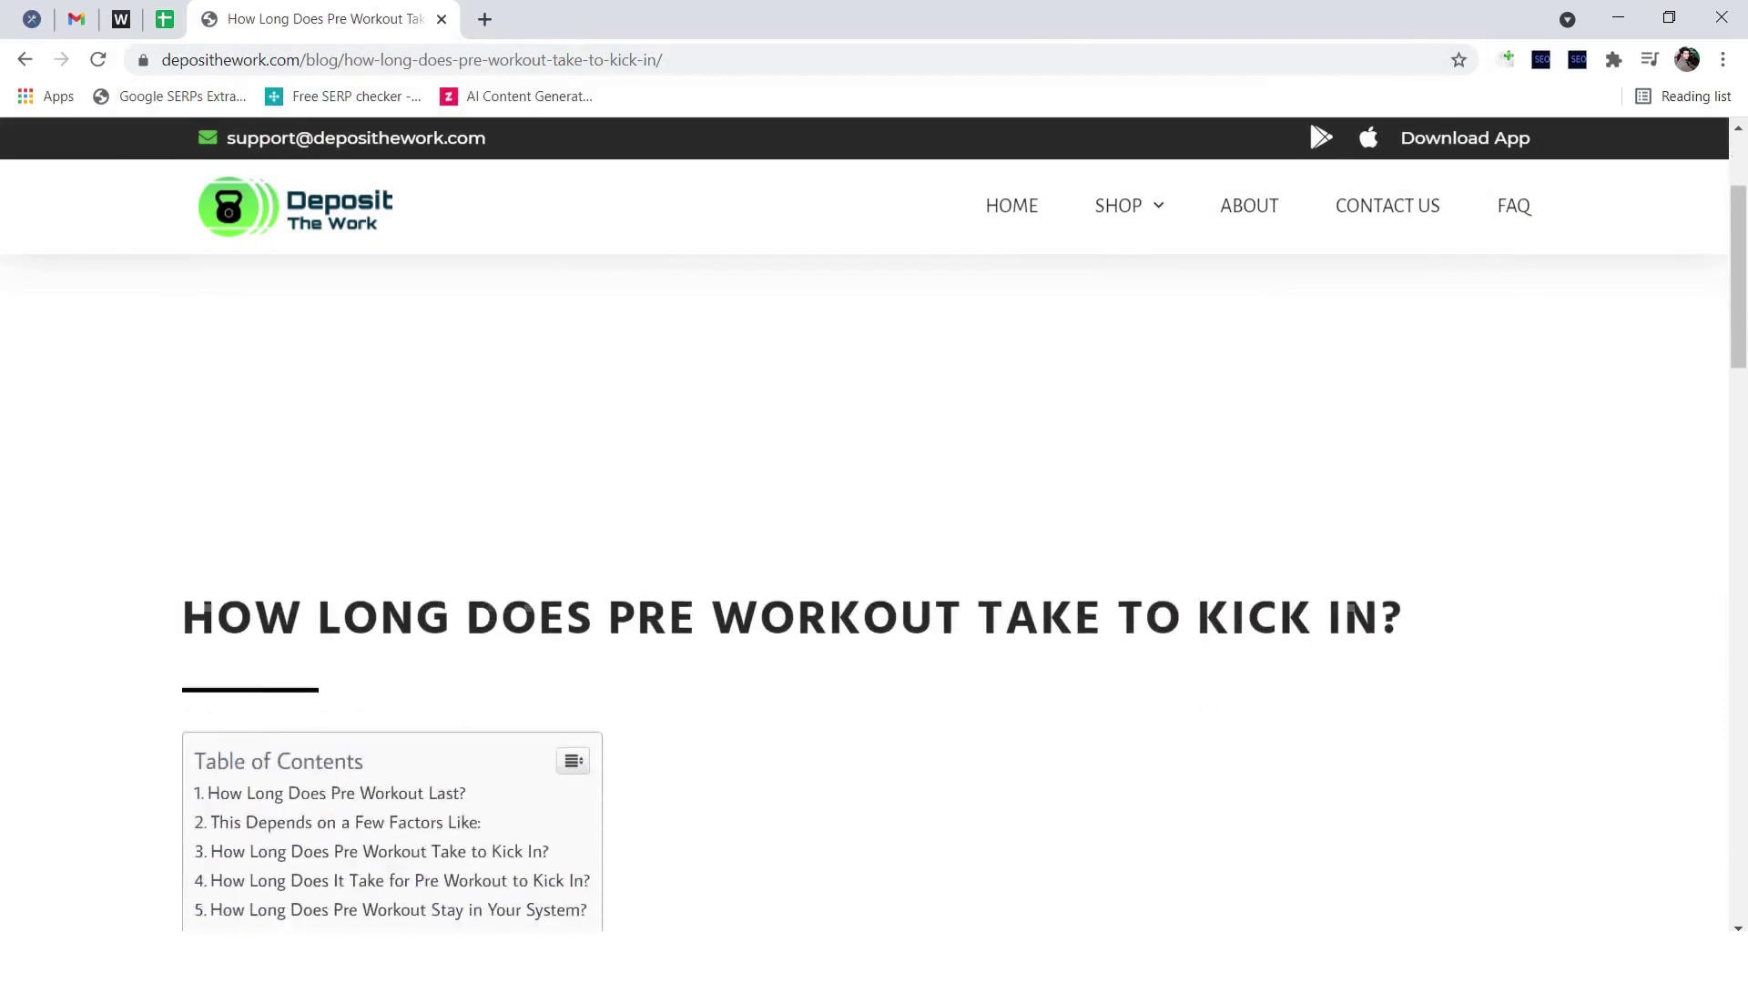
Step: Highlight the pre-workout article's main heading to compare it with the target keyword
right_click(1206, 407)
right_click(1022, 484)
left_click(910, 446)
scroll(910, 447, "down", 1)
triple_click(847, 392)
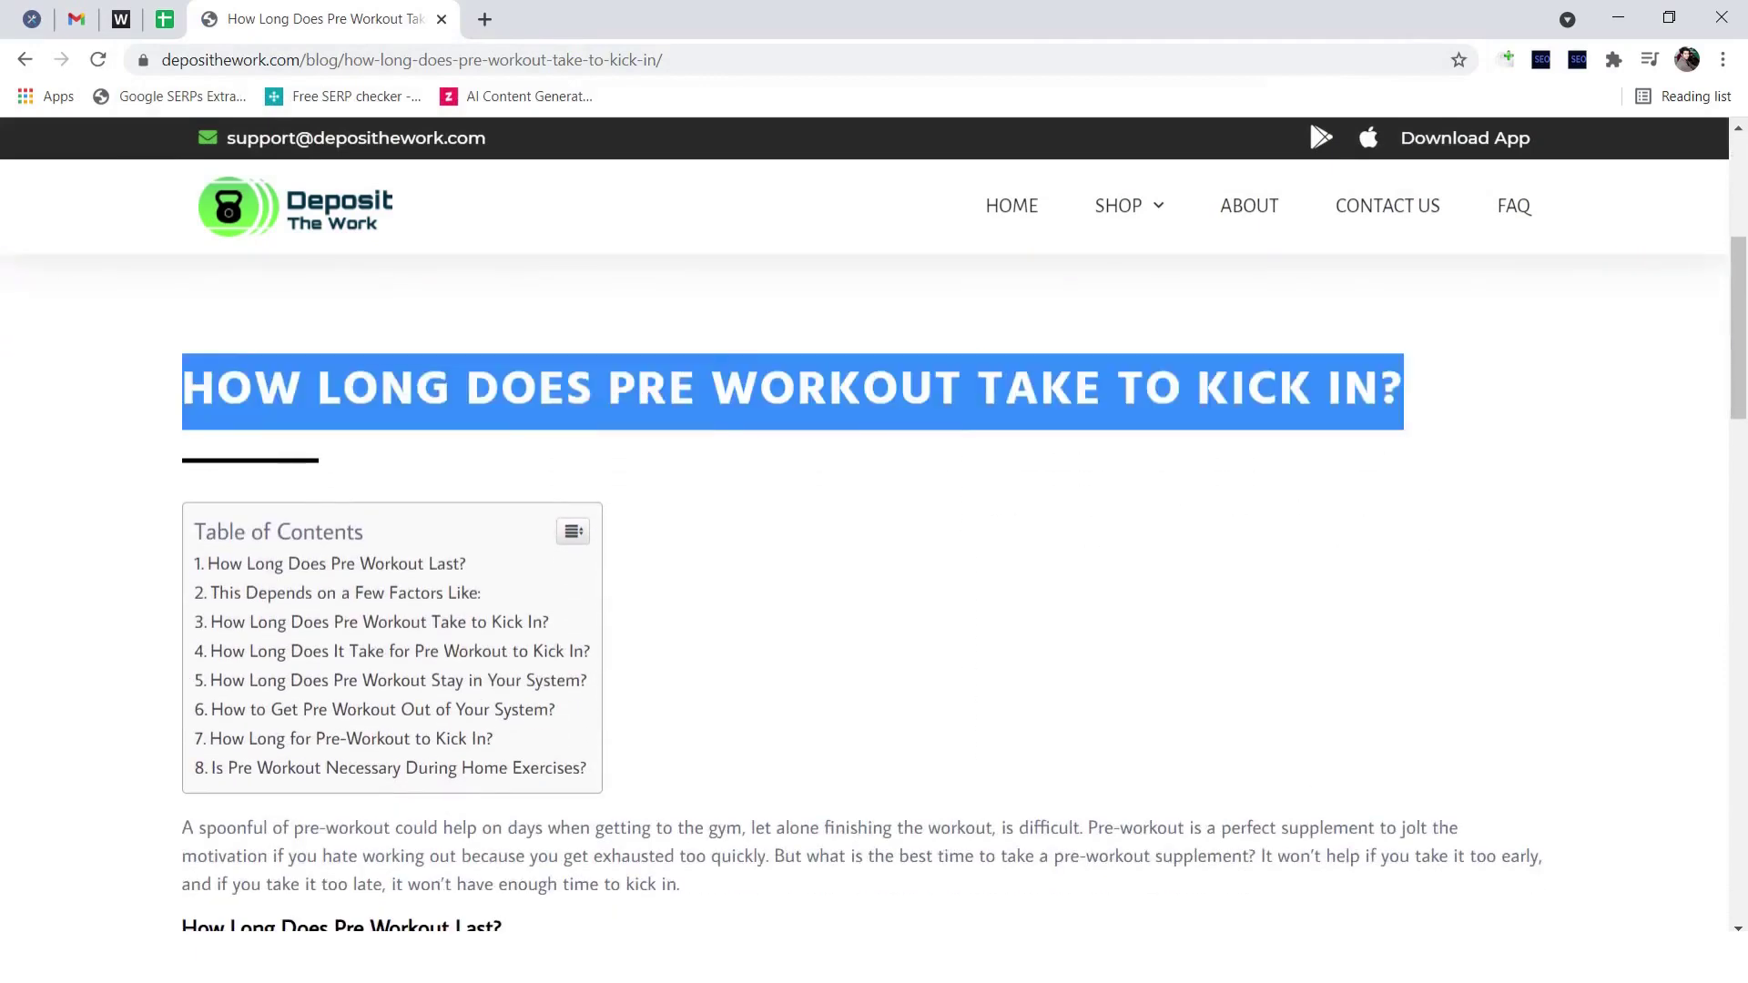
left_click(846, 401)
Step: Return to the keyword spreadsheet and inspect row 17's volume, page URL and ranking in the oldest date column
key("ctrl+shift+Tab")
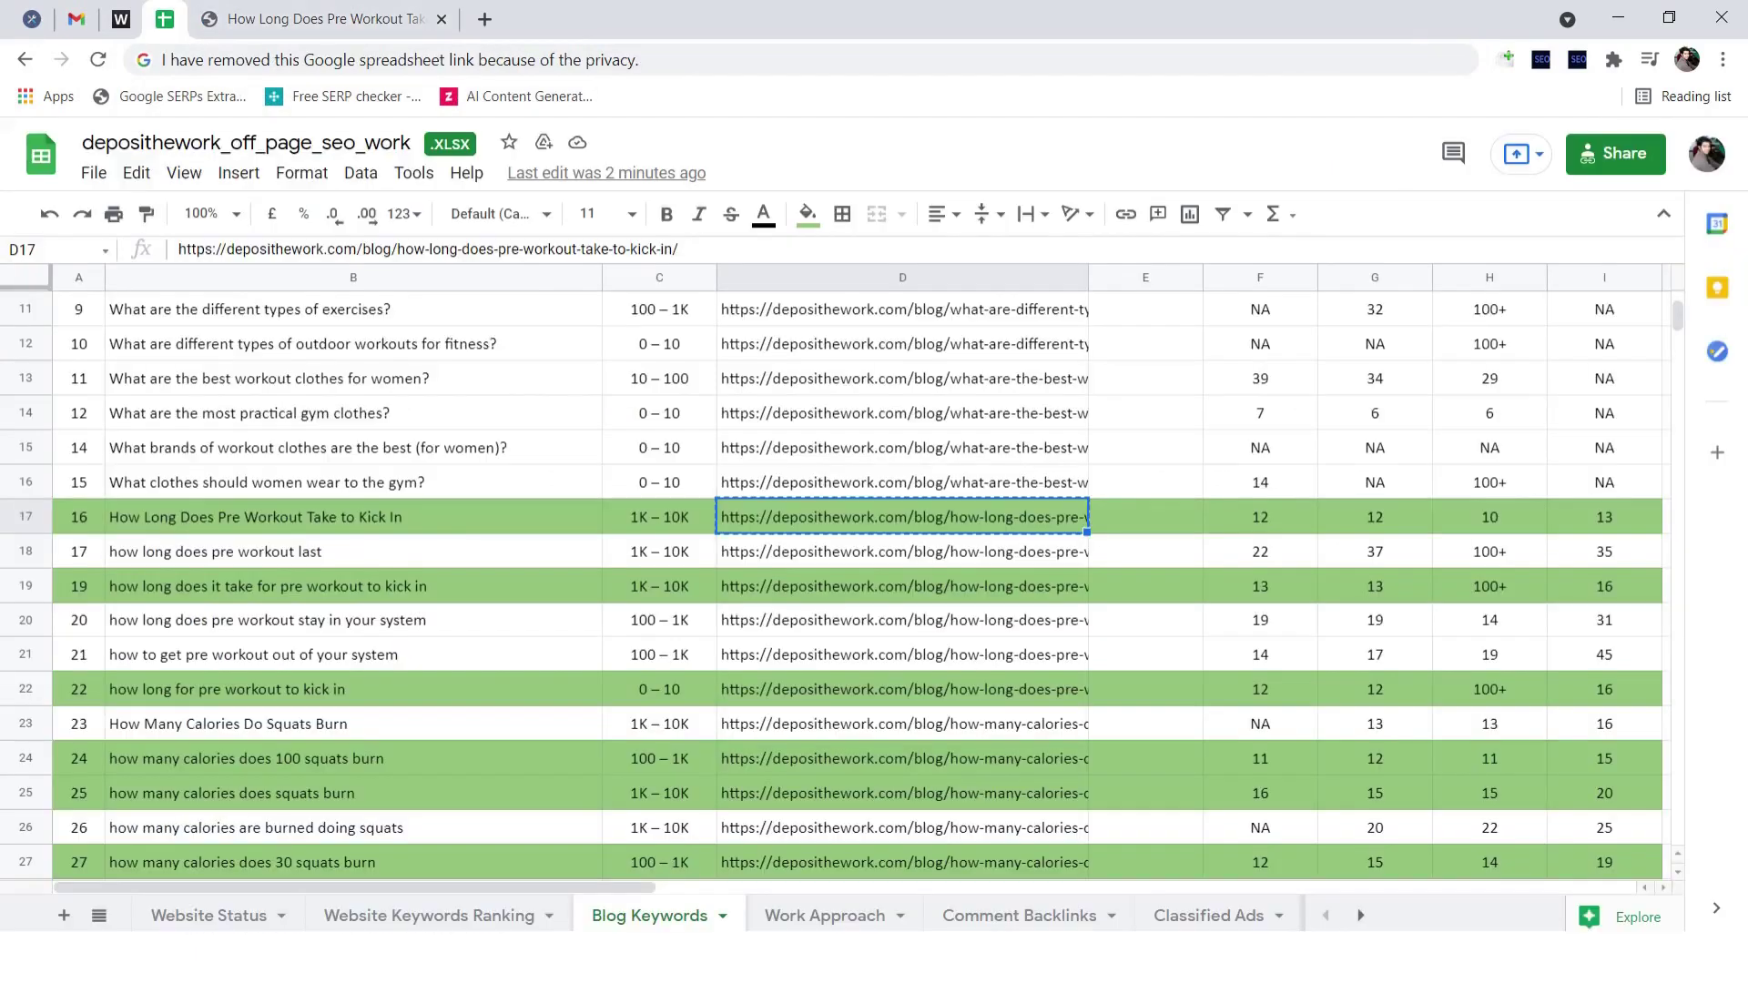
left_click(659, 517)
left_click(902, 517)
scroll(856, 583, "up", 1)
right_click(1606, 585)
mouse_move(1693, 575)
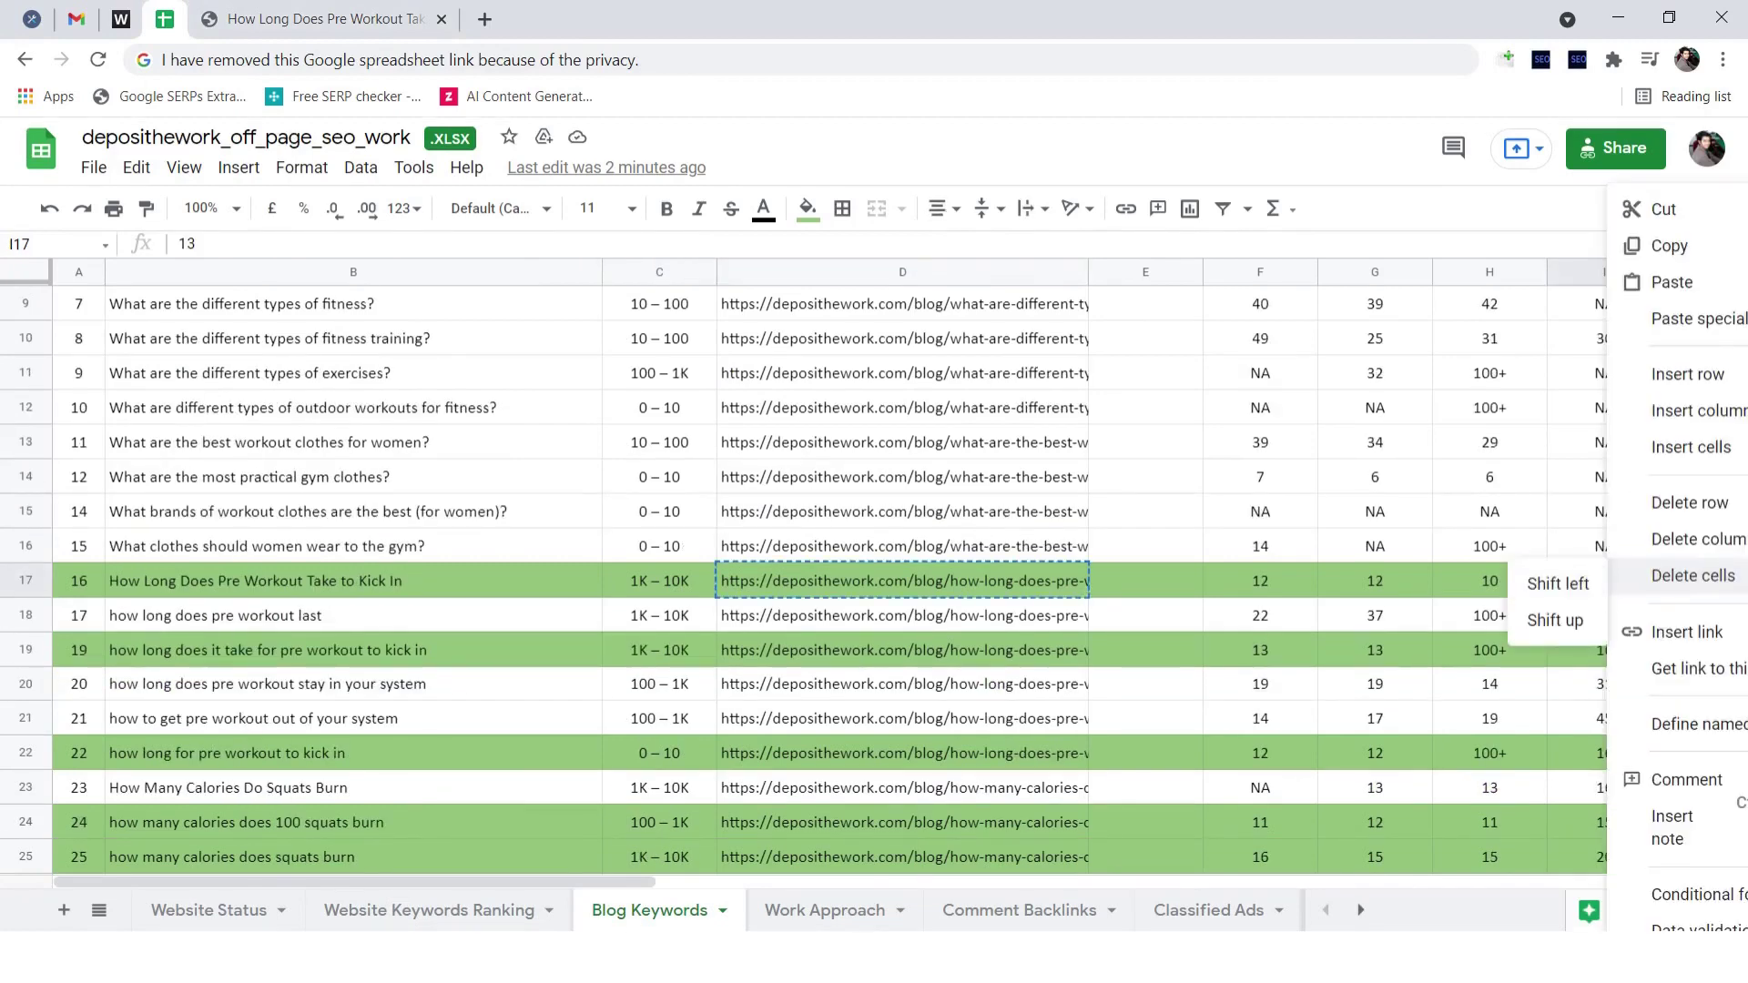
left_click(1374, 582)
left_click(1604, 586)
Step: Match the 27/05/2021 date header with the ranking recorded under it in row 17
scroll(856, 583, "up", 3)
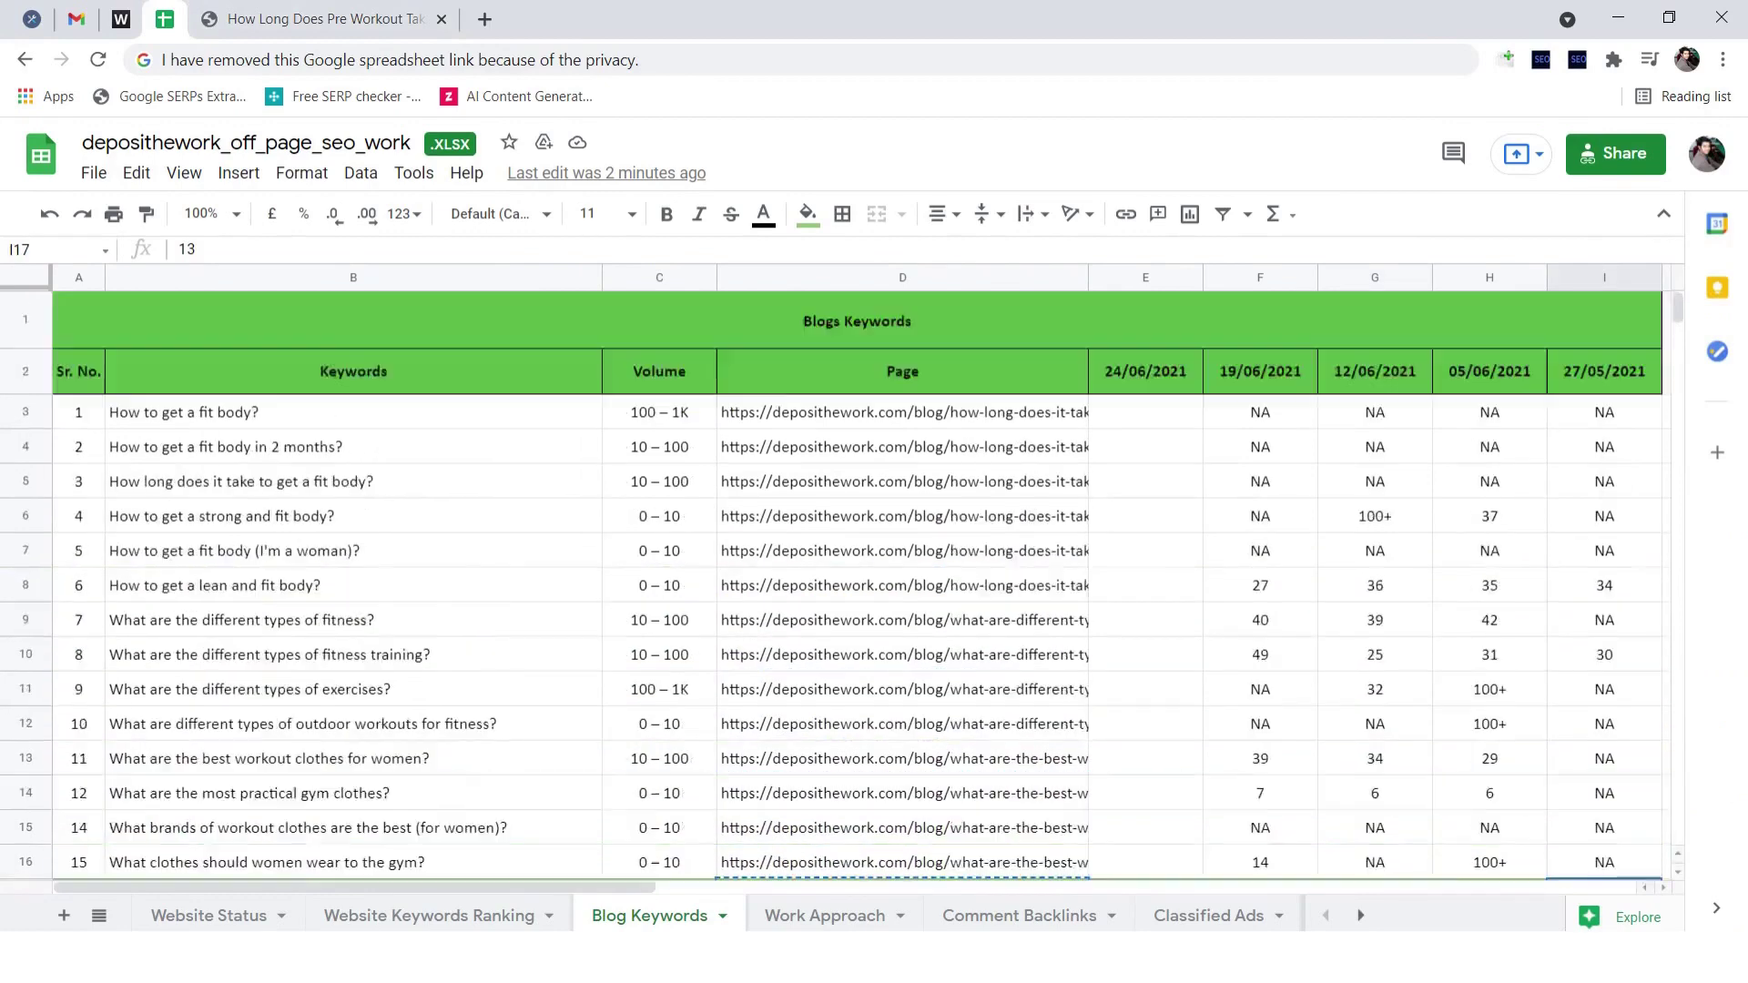
left_click(1604, 372)
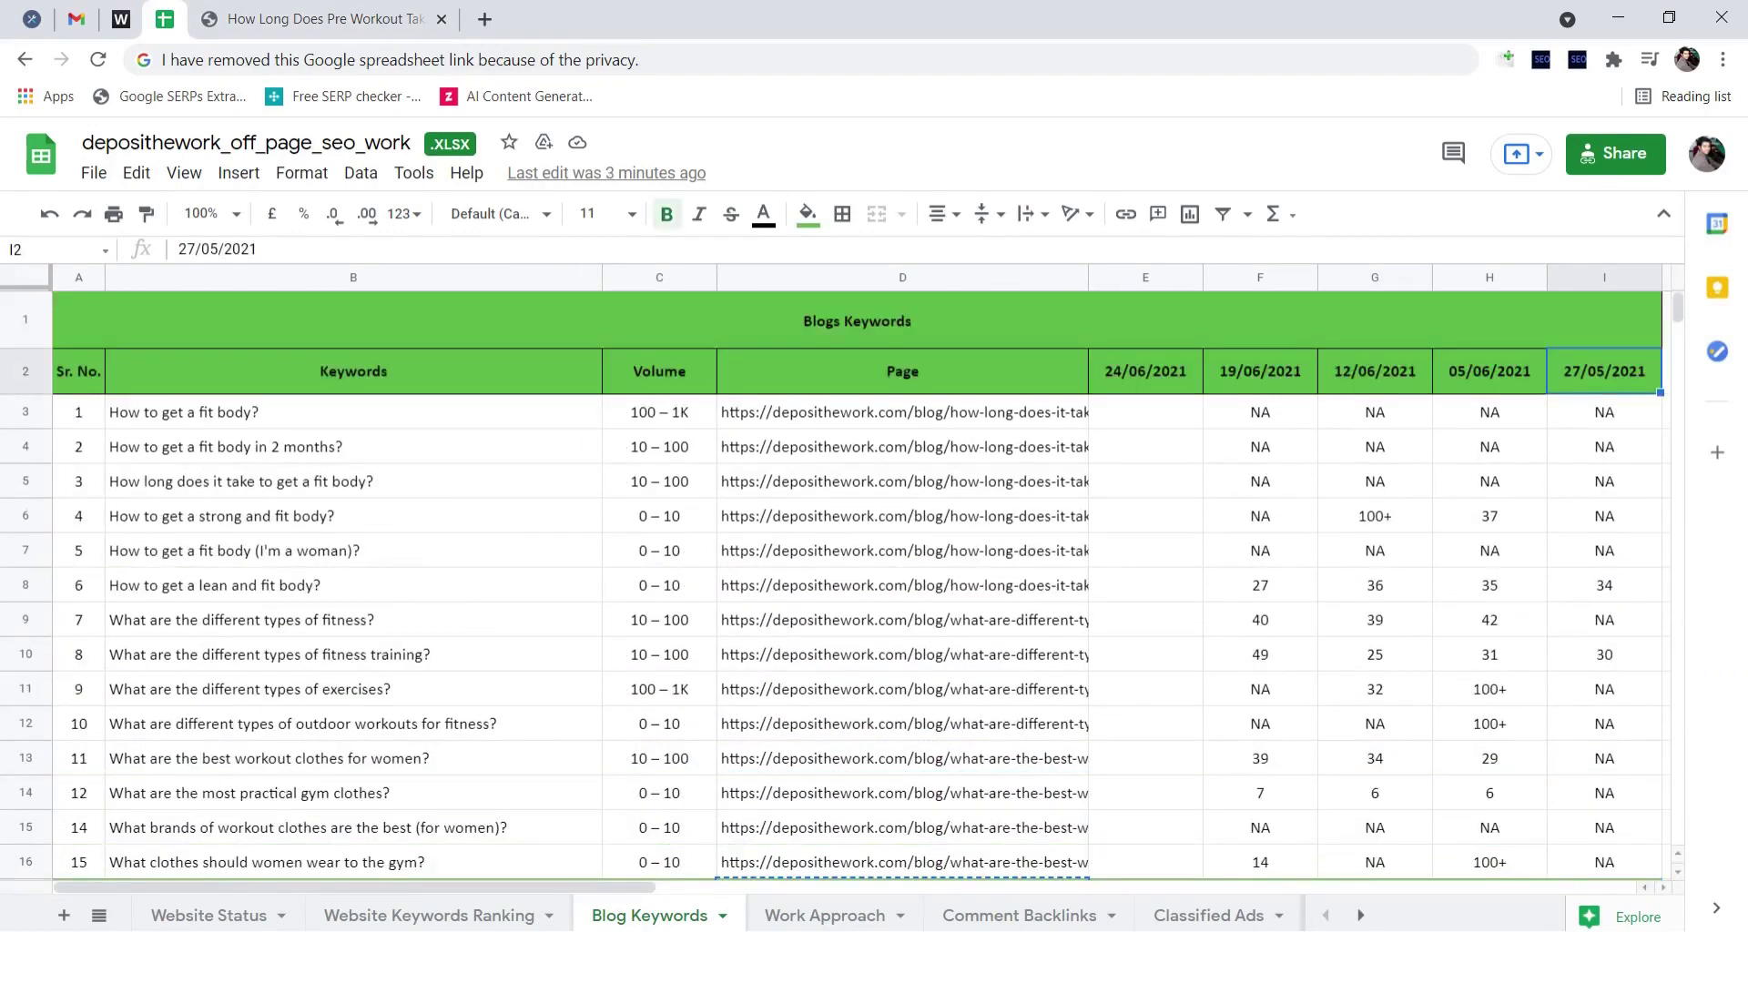
scroll(856, 583, "down", 4)
left_click(1604, 587)
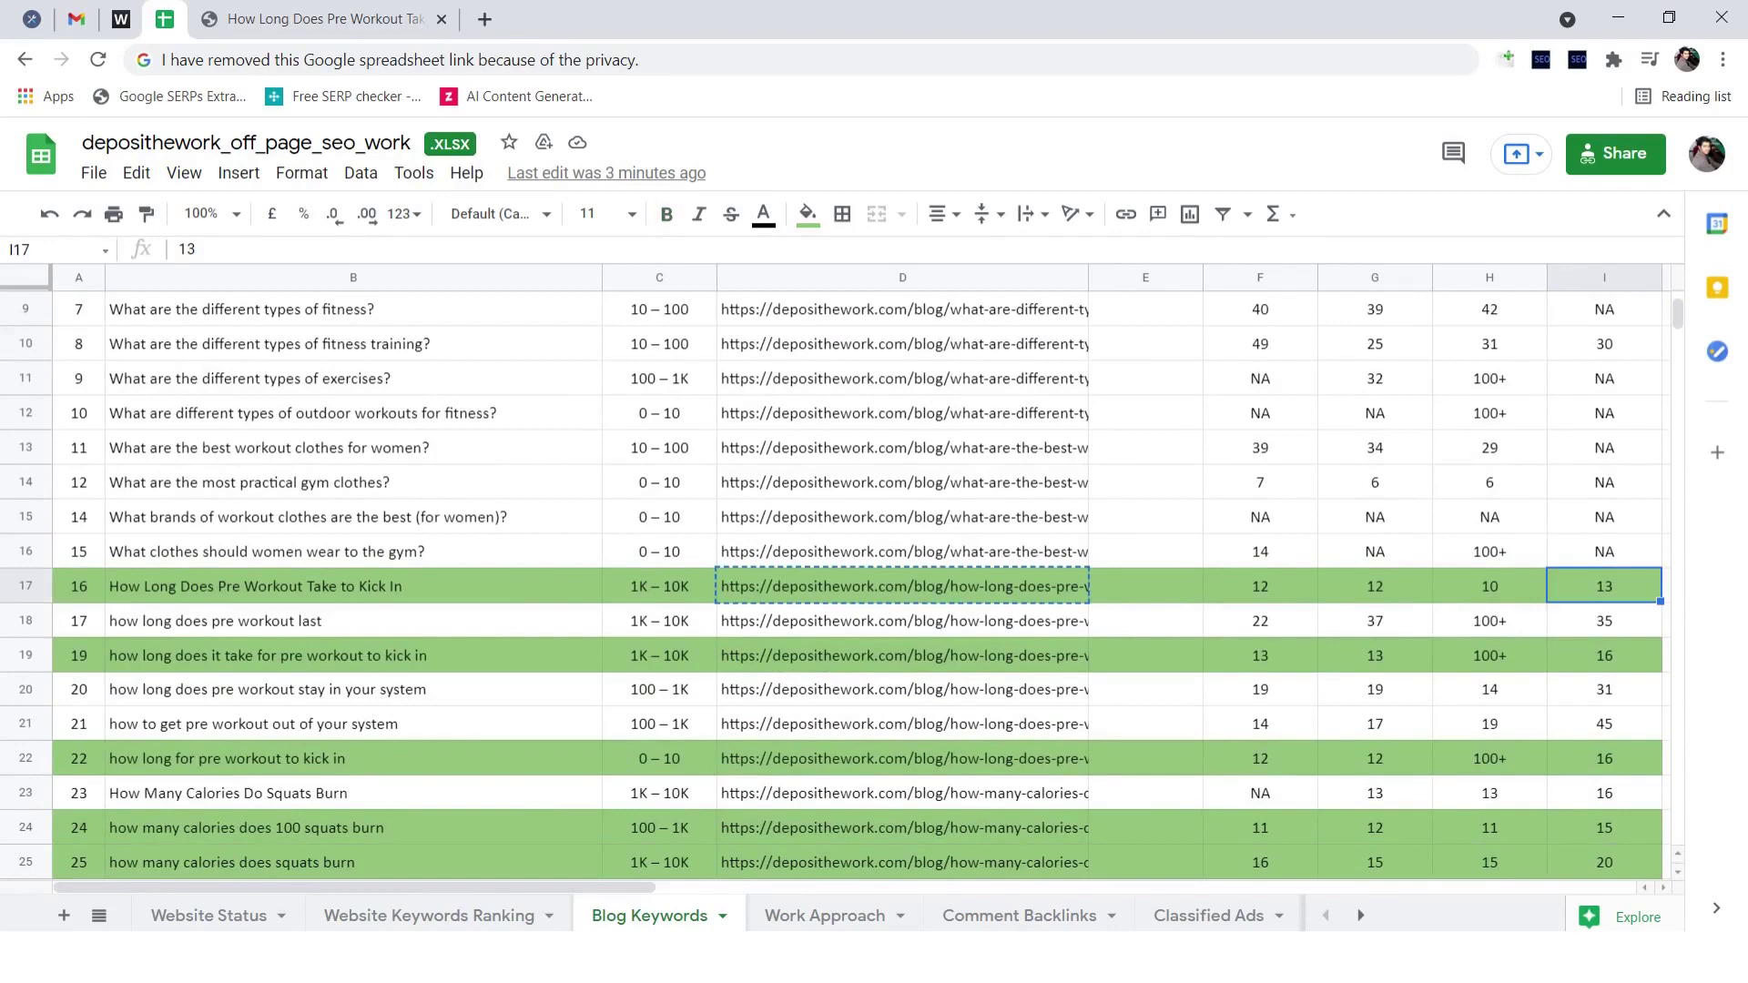
scroll(856, 582, "up", 1)
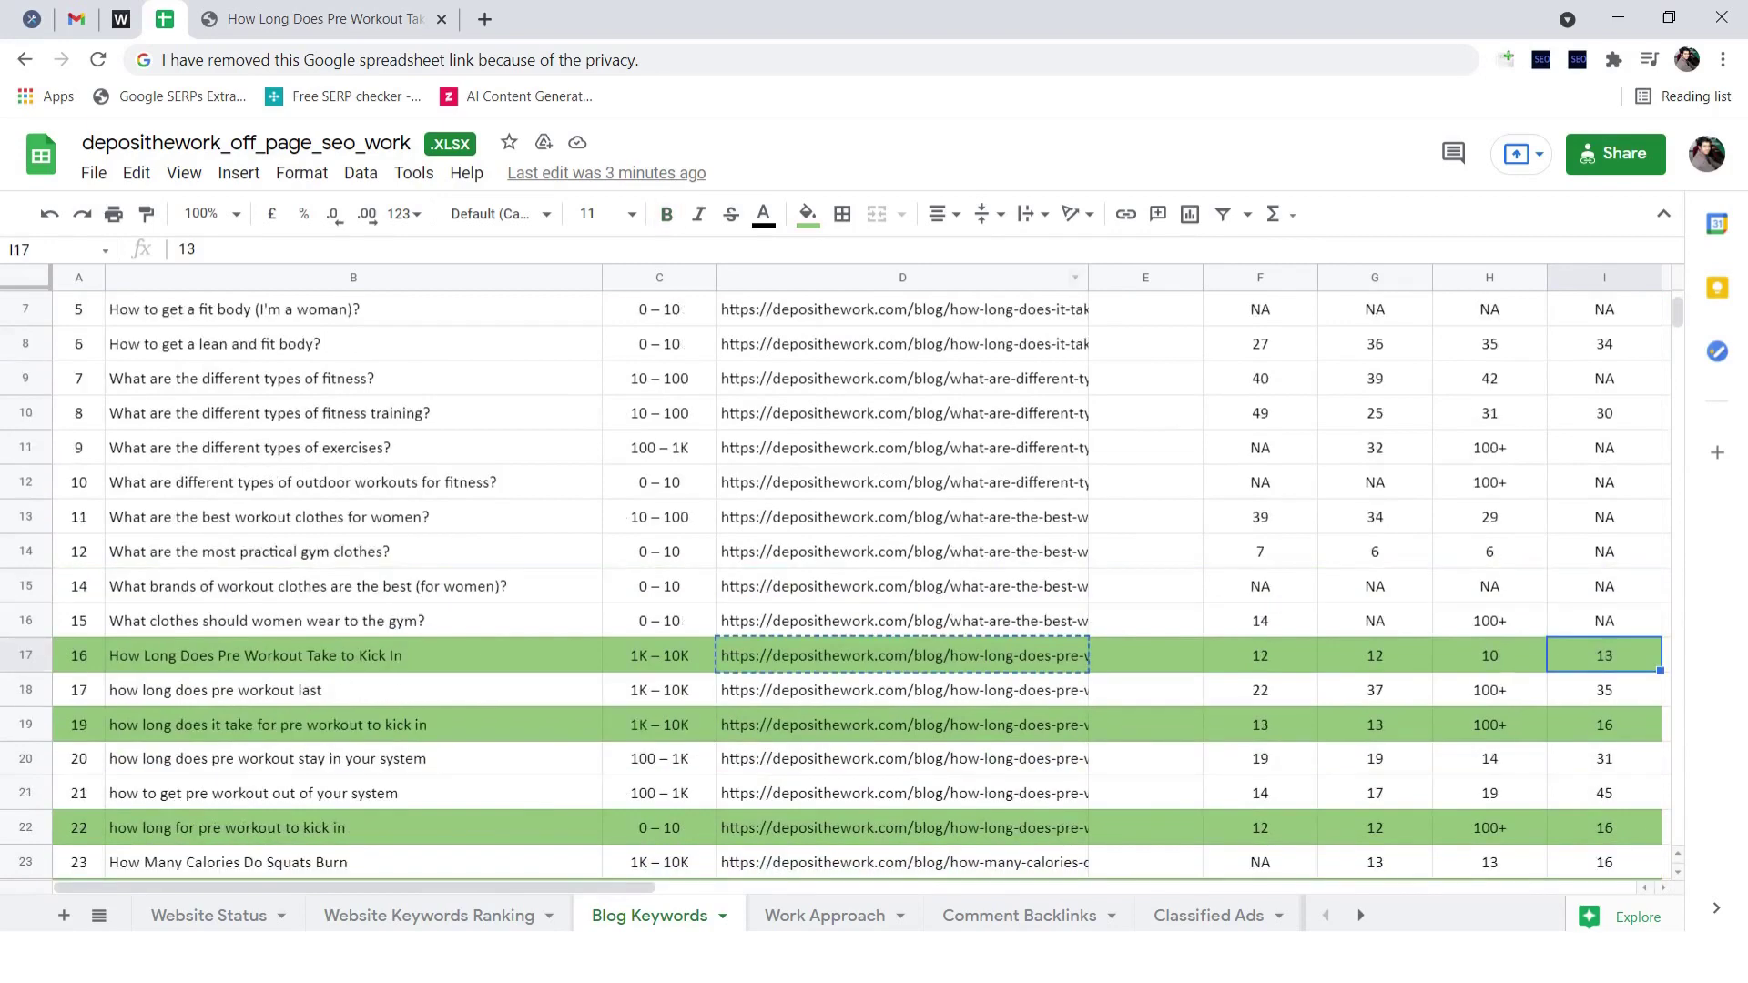
Step: Skim the full pre-workout article and highlight its publication date and comment count in the blog listing
left_click(324, 20)
scroll(865, 583, "up", 5)
scroll(874, 592, "down", 7)
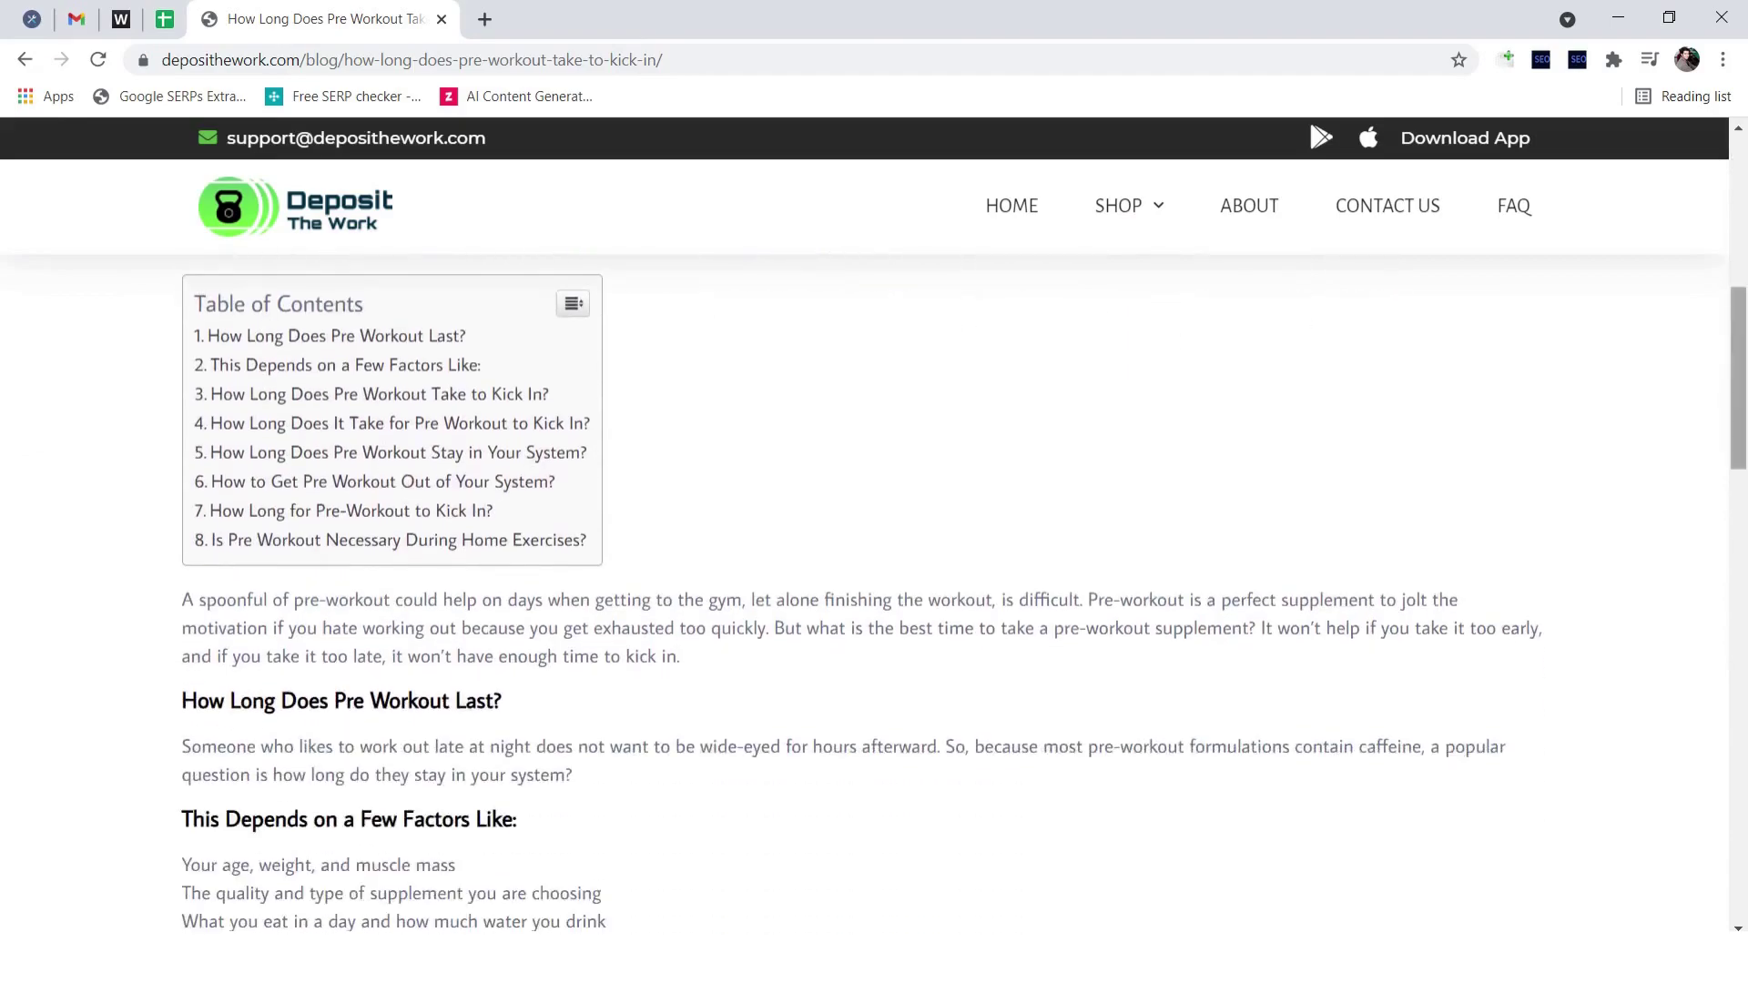
scroll(874, 592, "down", 16)
scroll(874, 592, "up", 20)
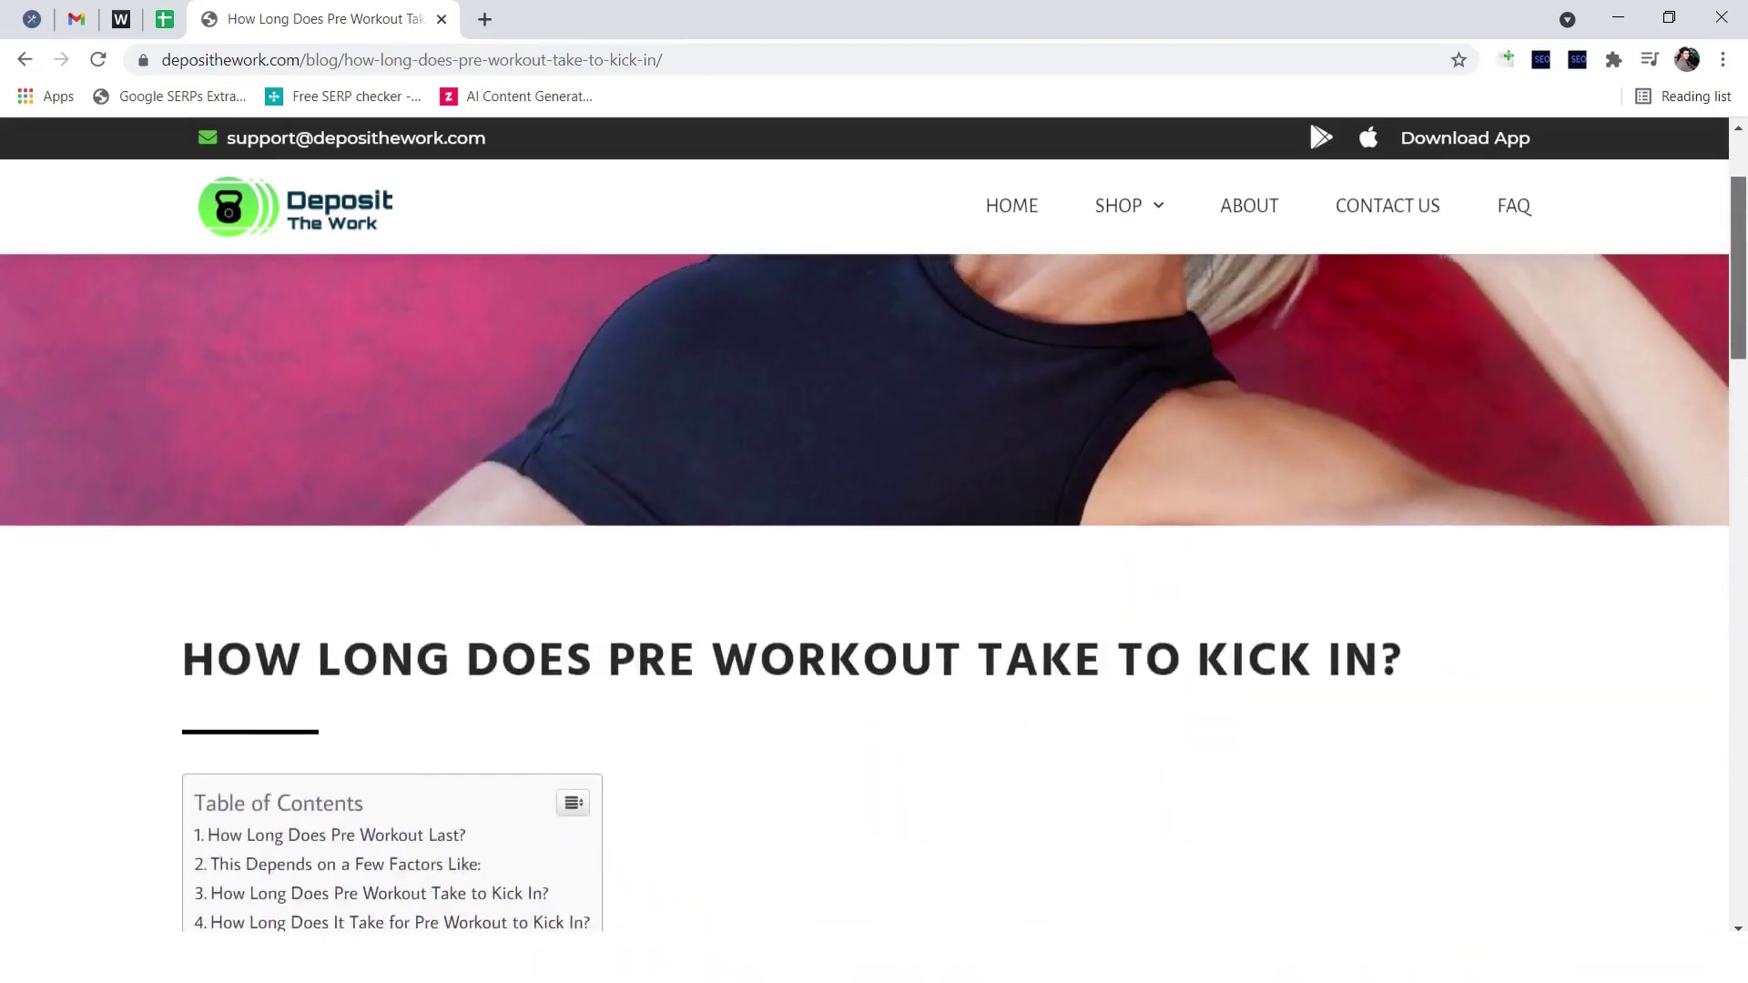
scroll(874, 546, "up", 2)
key("alt+Left")
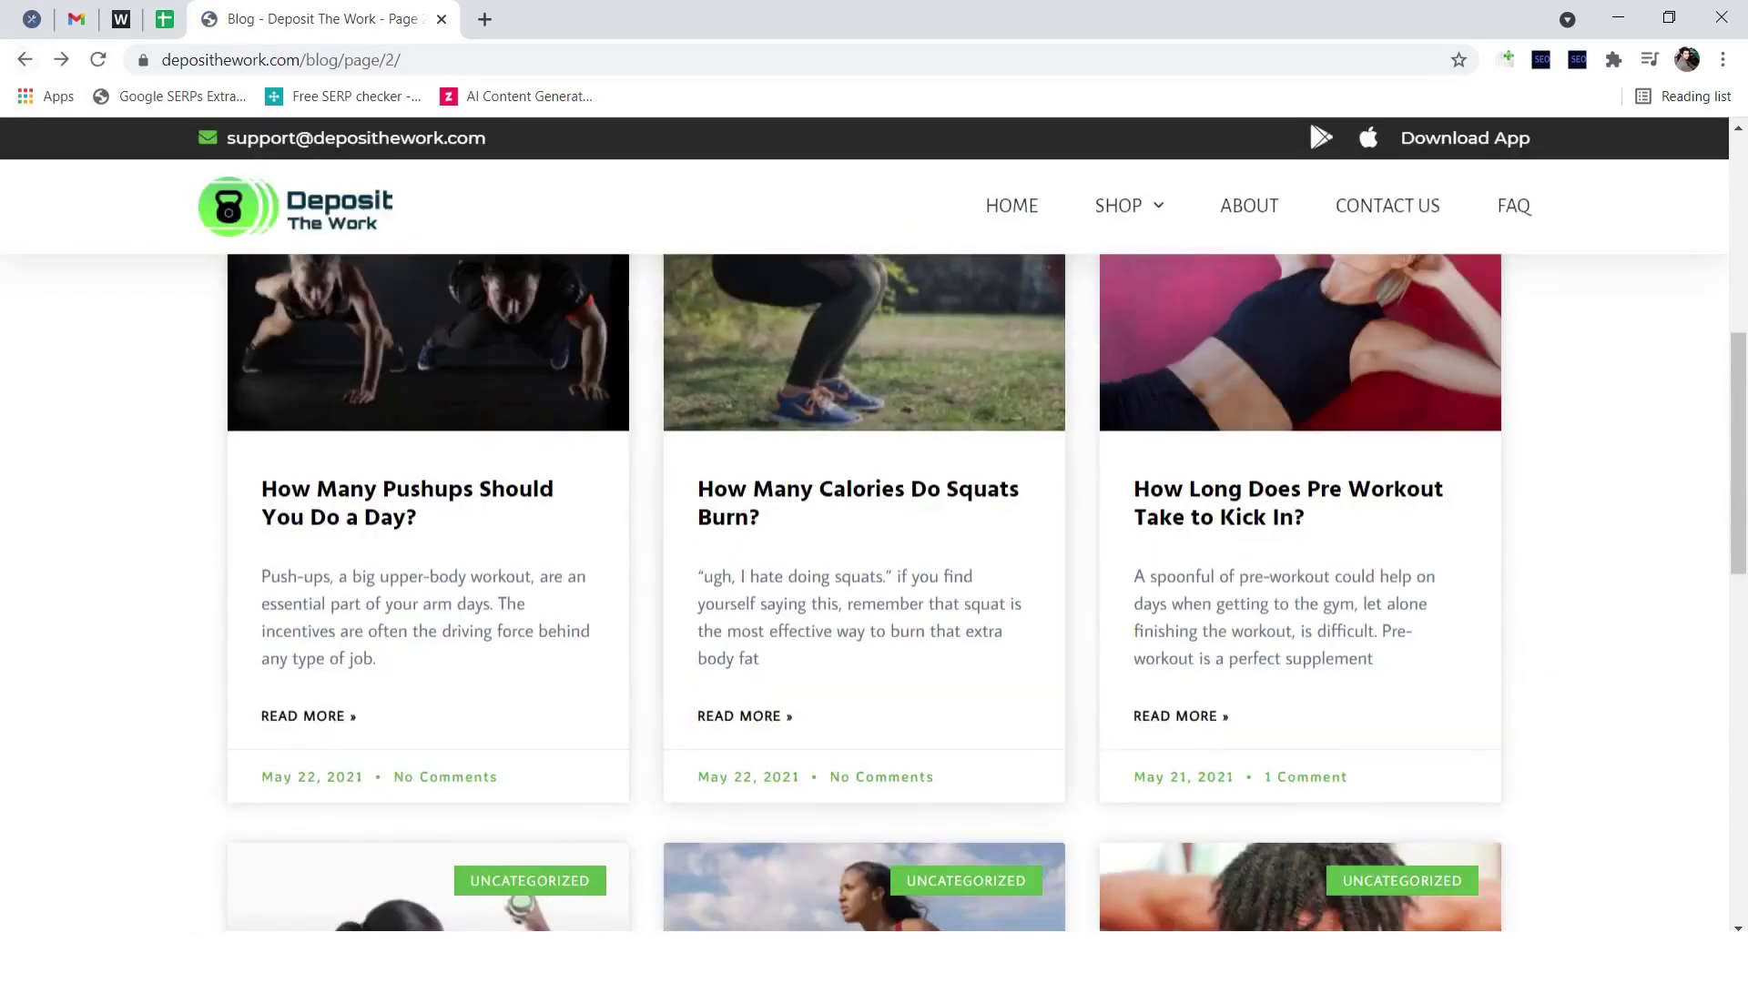
left_click_drag(1349, 777, 1134, 777)
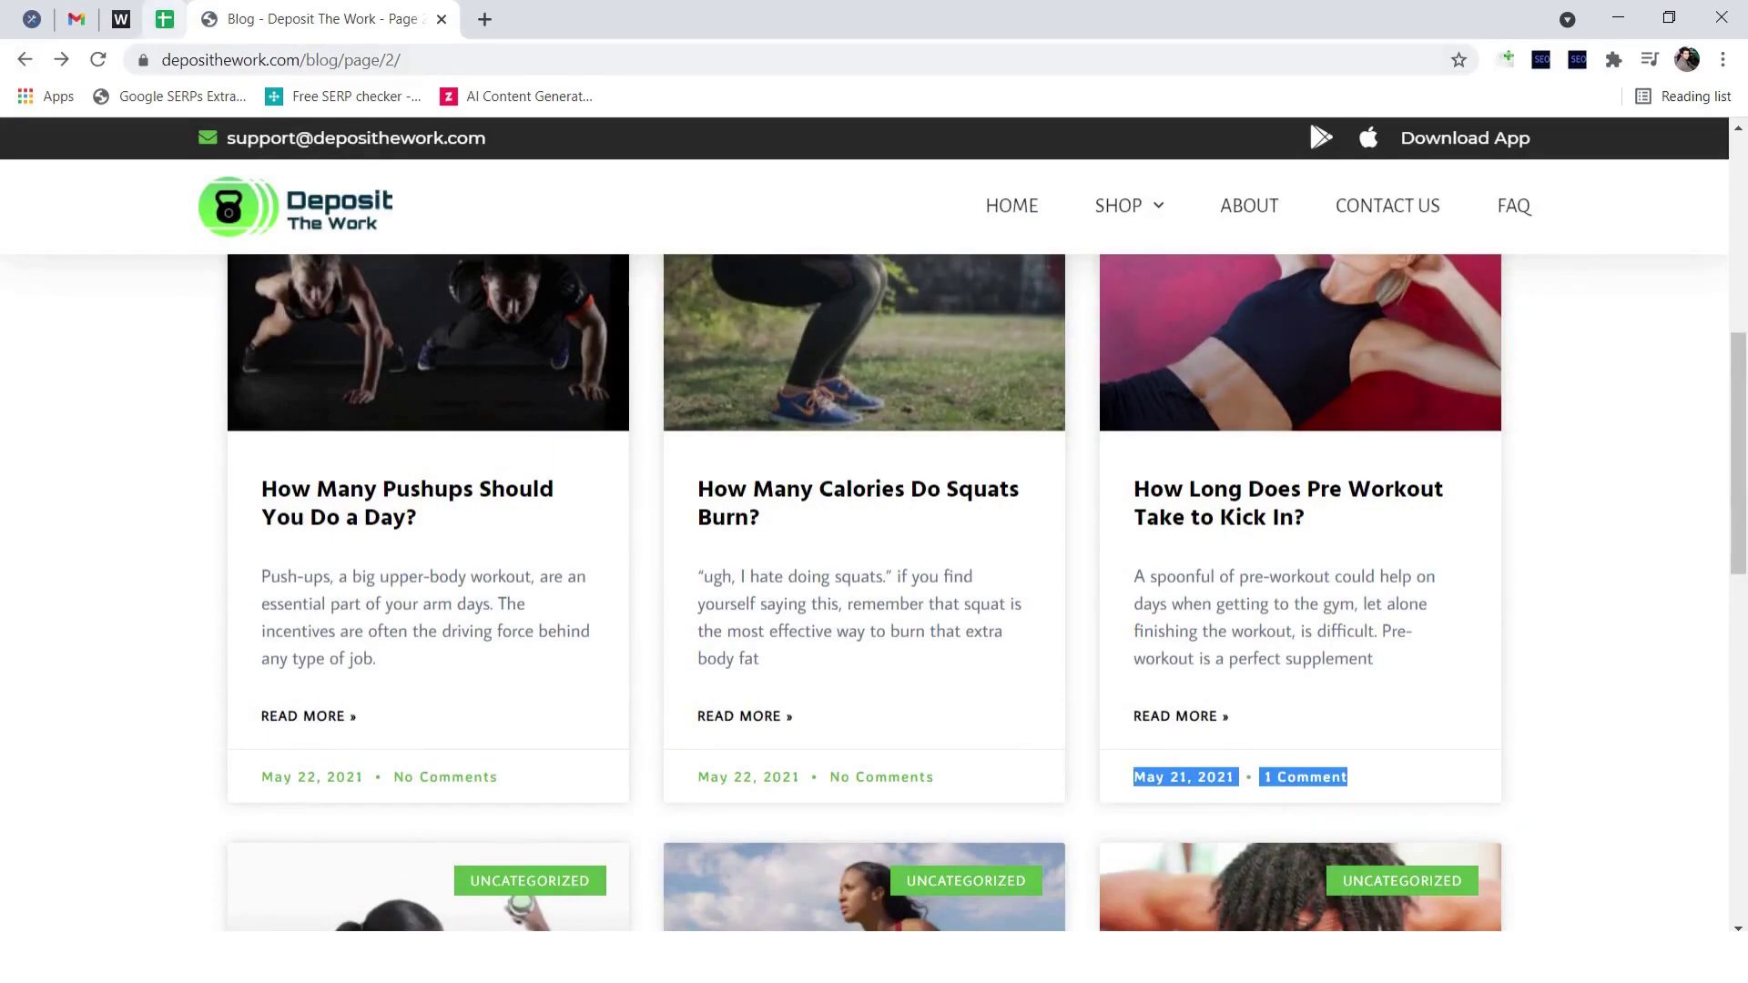
Step: Switch back to the keyword spreadsheet and recheck the 27/05/2021 header against cell I17 for the pre-workout keyword
left_click(164, 18)
scroll(856, 583, "up", 3)
left_click(1604, 372)
scroll(856, 582, "down", 3)
left_click(1604, 586)
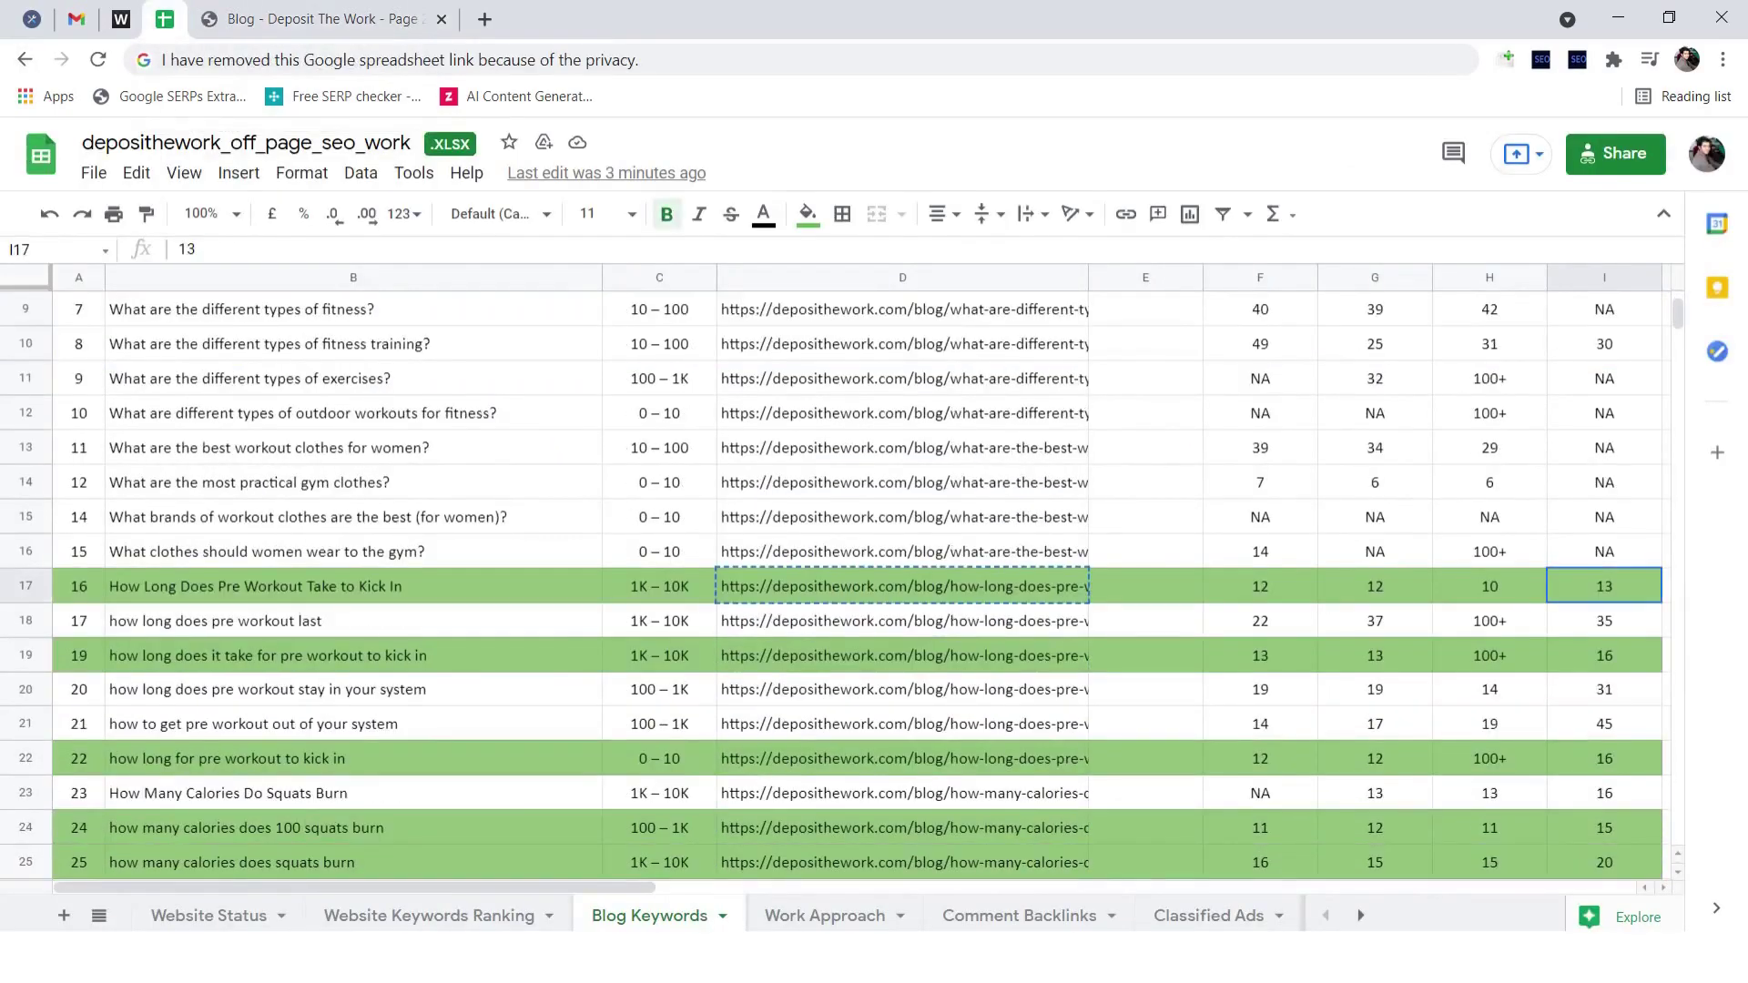
Step: Review the volume and 27/05/2021 ranking of rows 17 and 19, comparing their page URLs with each other
left_click(660, 586)
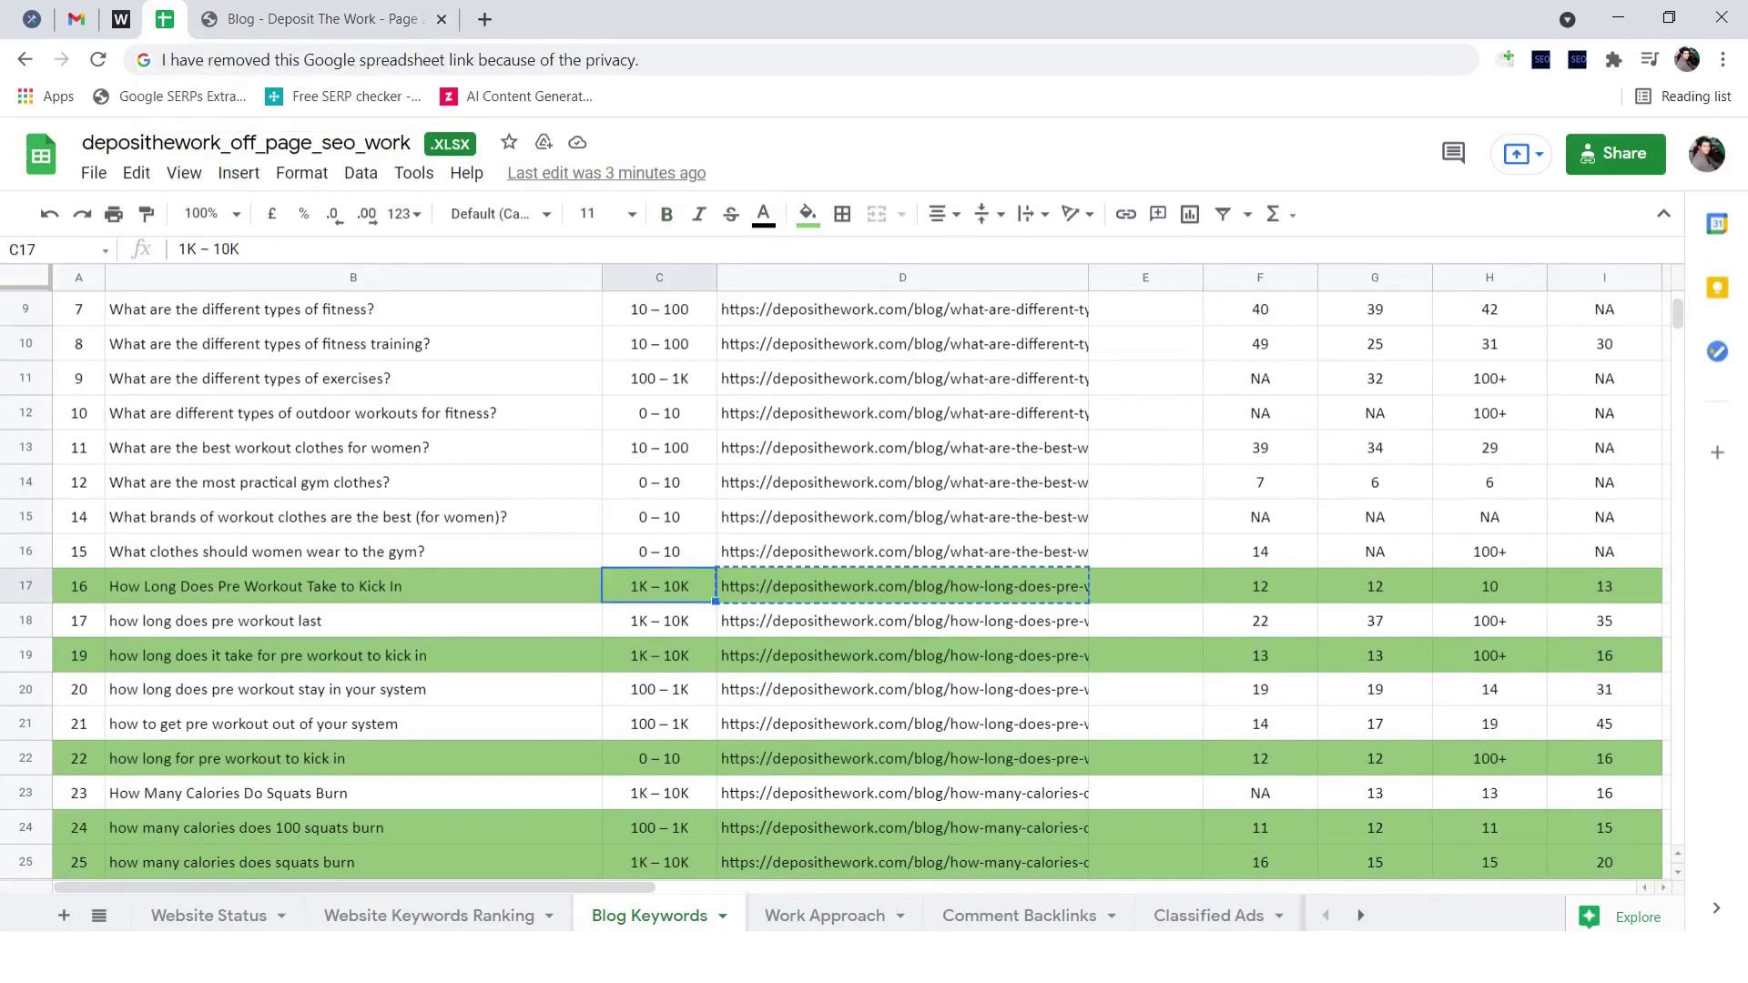
left_click(1604, 586)
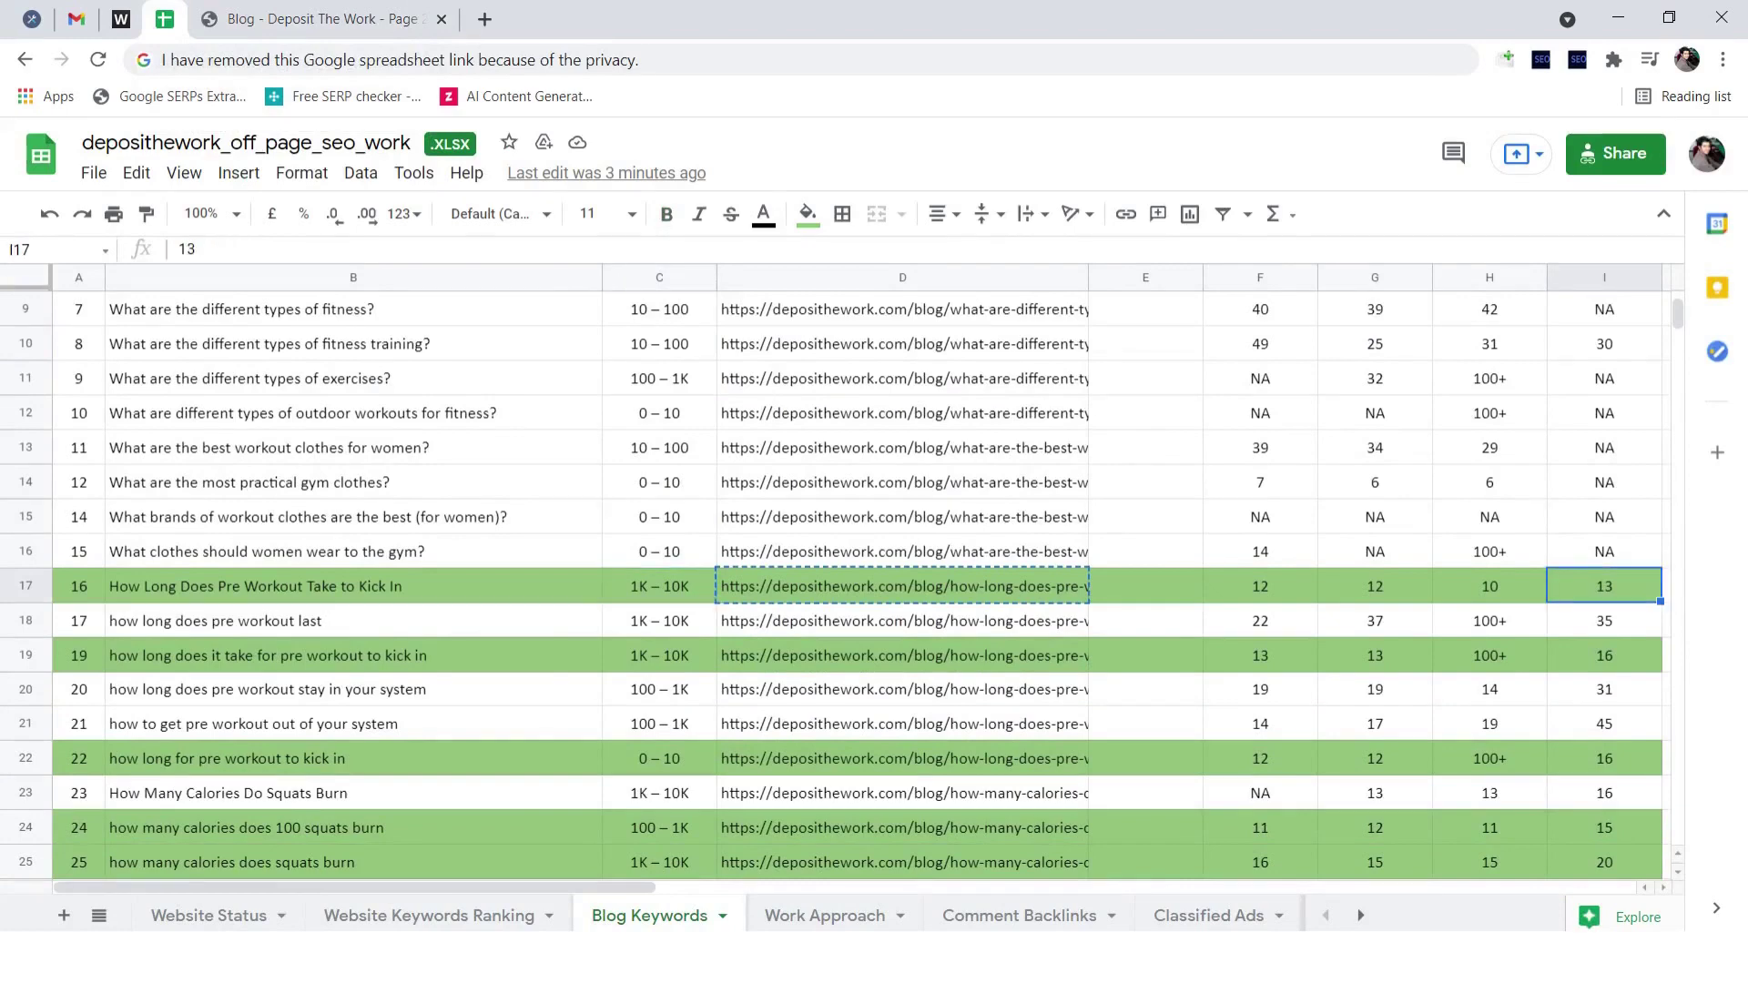
left_click(354, 656)
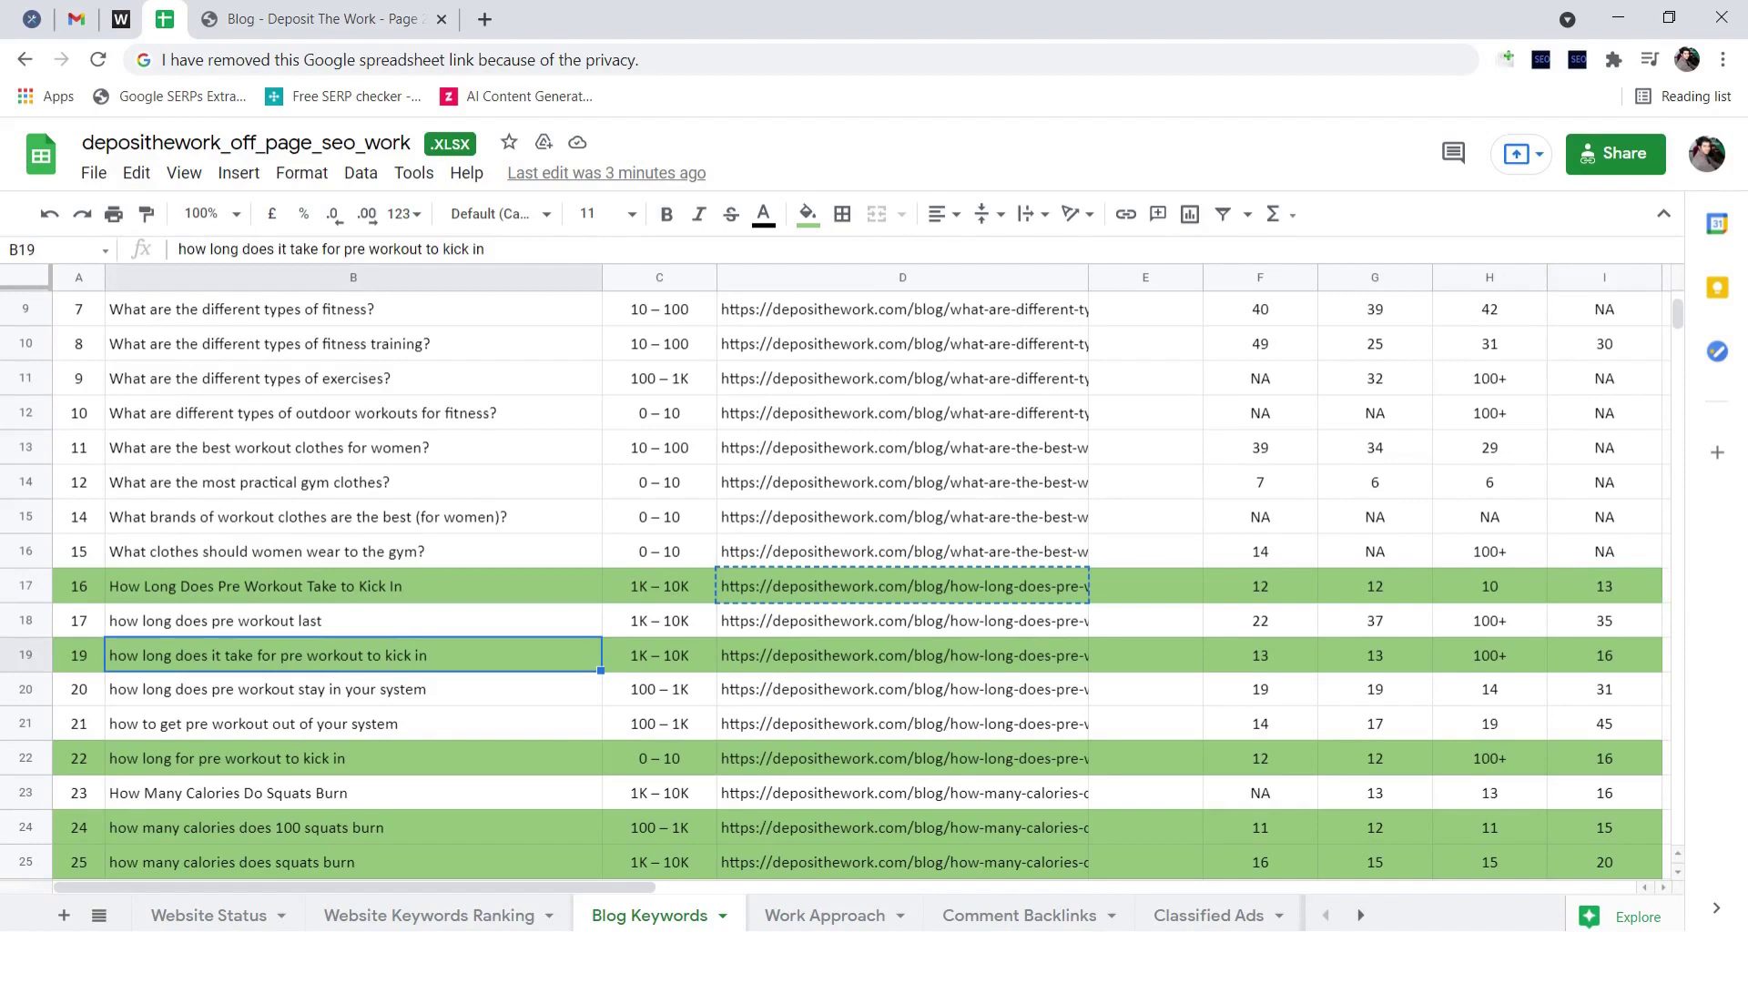
left_click(659, 656)
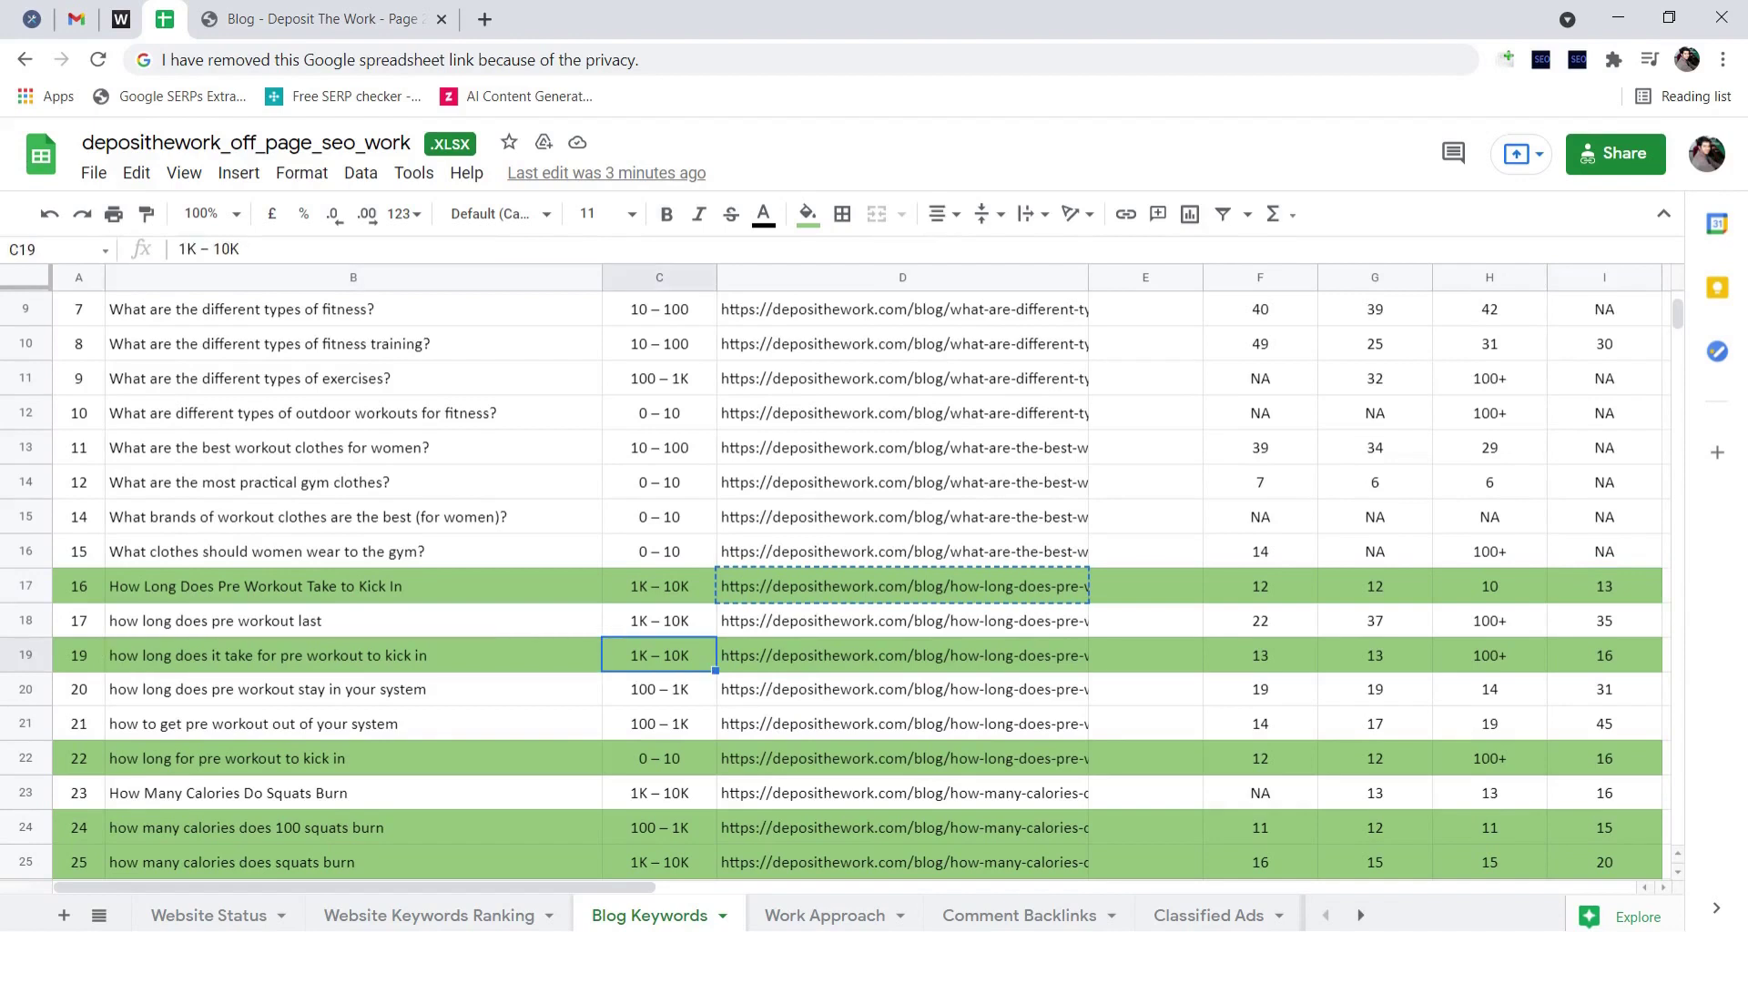
left_click(902, 587)
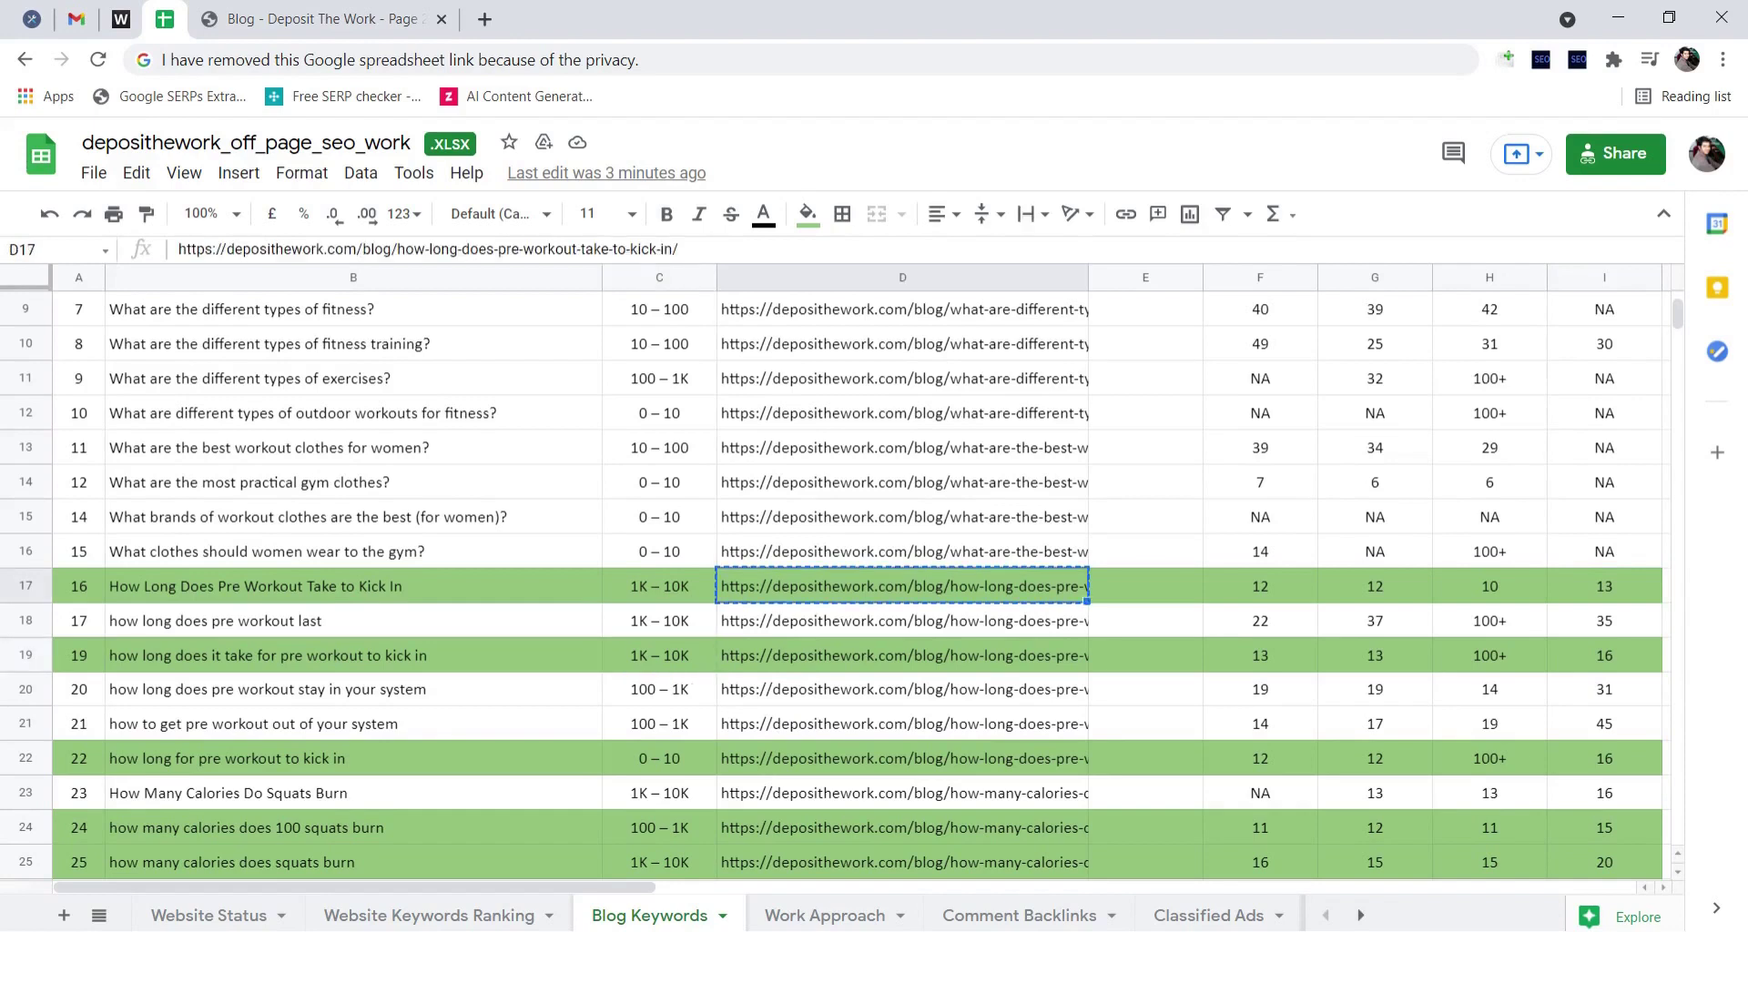
left_click(902, 655)
left_click(902, 586)
left_click(902, 656)
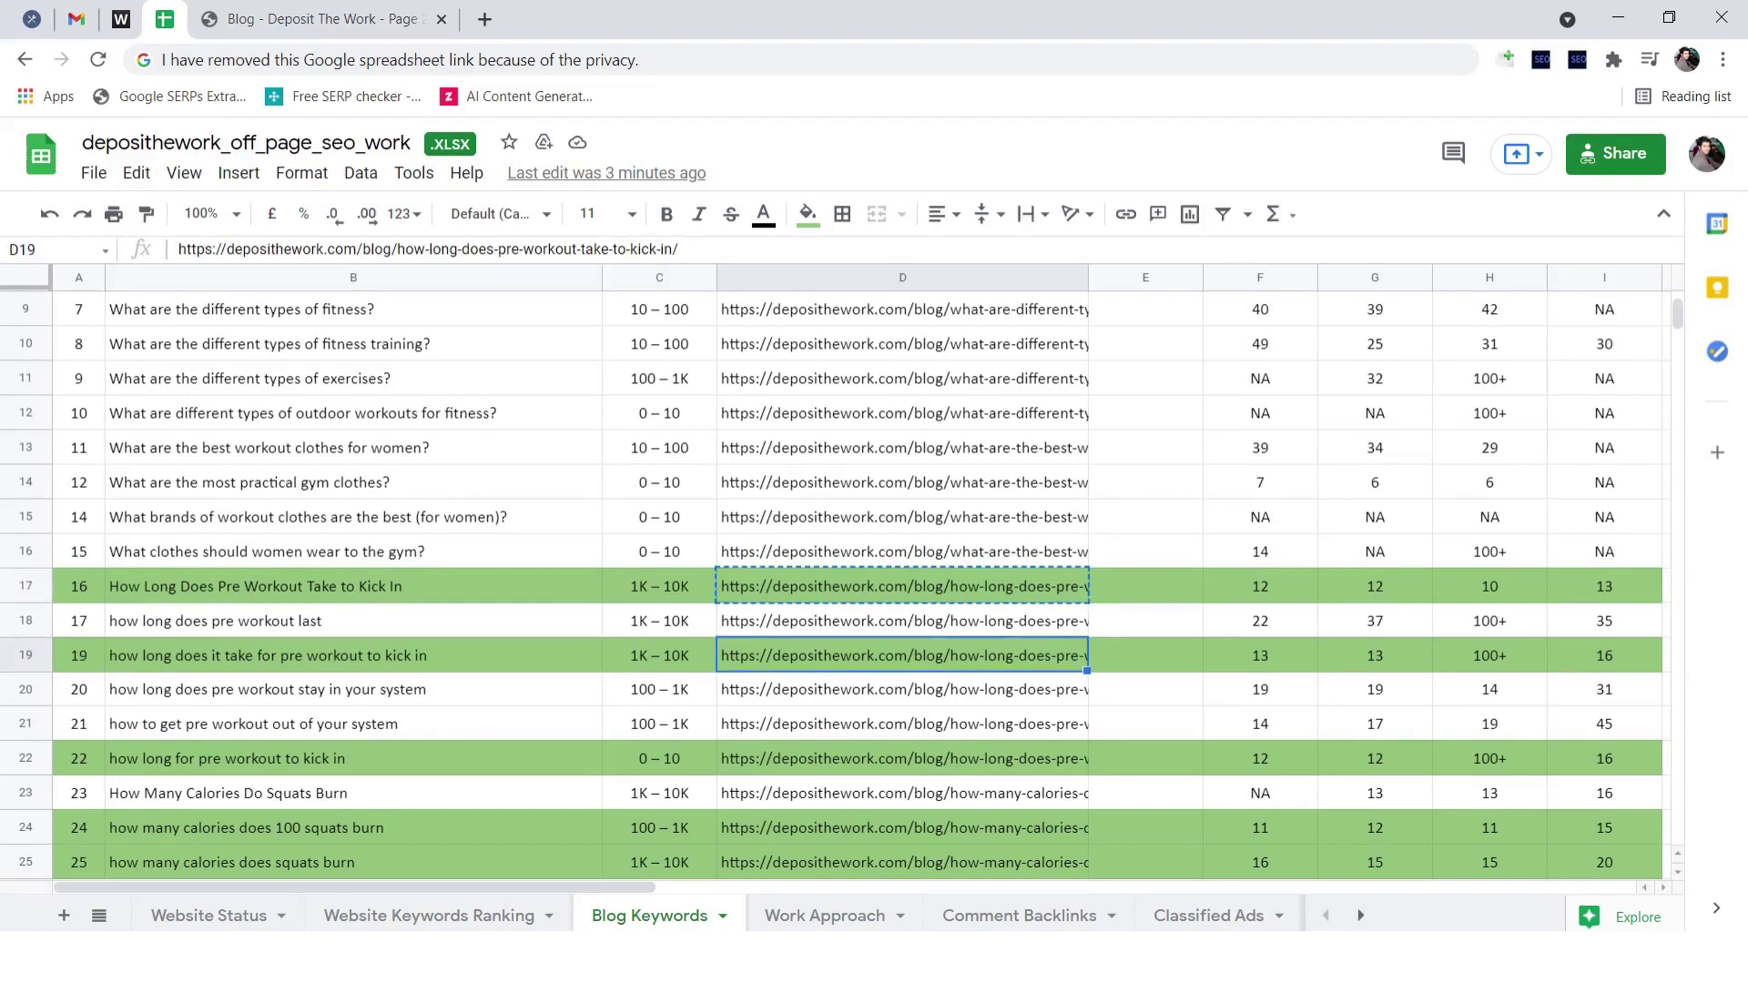
left_click(1604, 656)
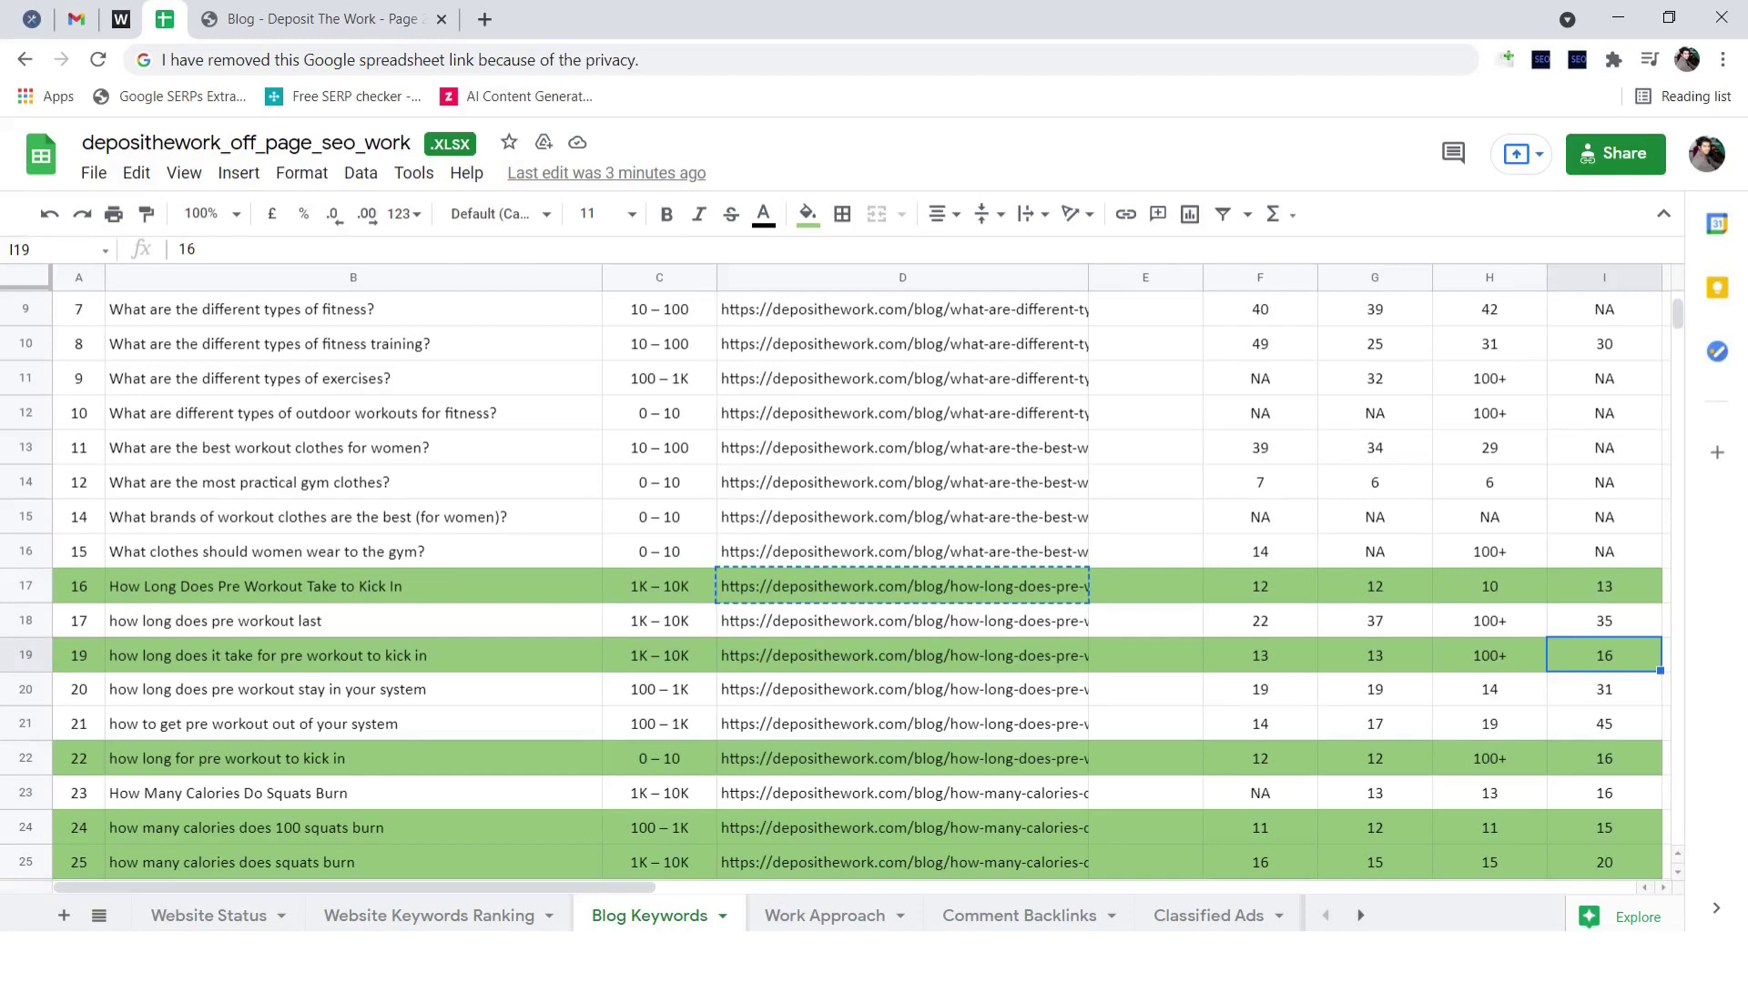
Step: Inspect the keyword in row 22 together with its volume and its 27/05/2021 ranking
left_click(353, 758)
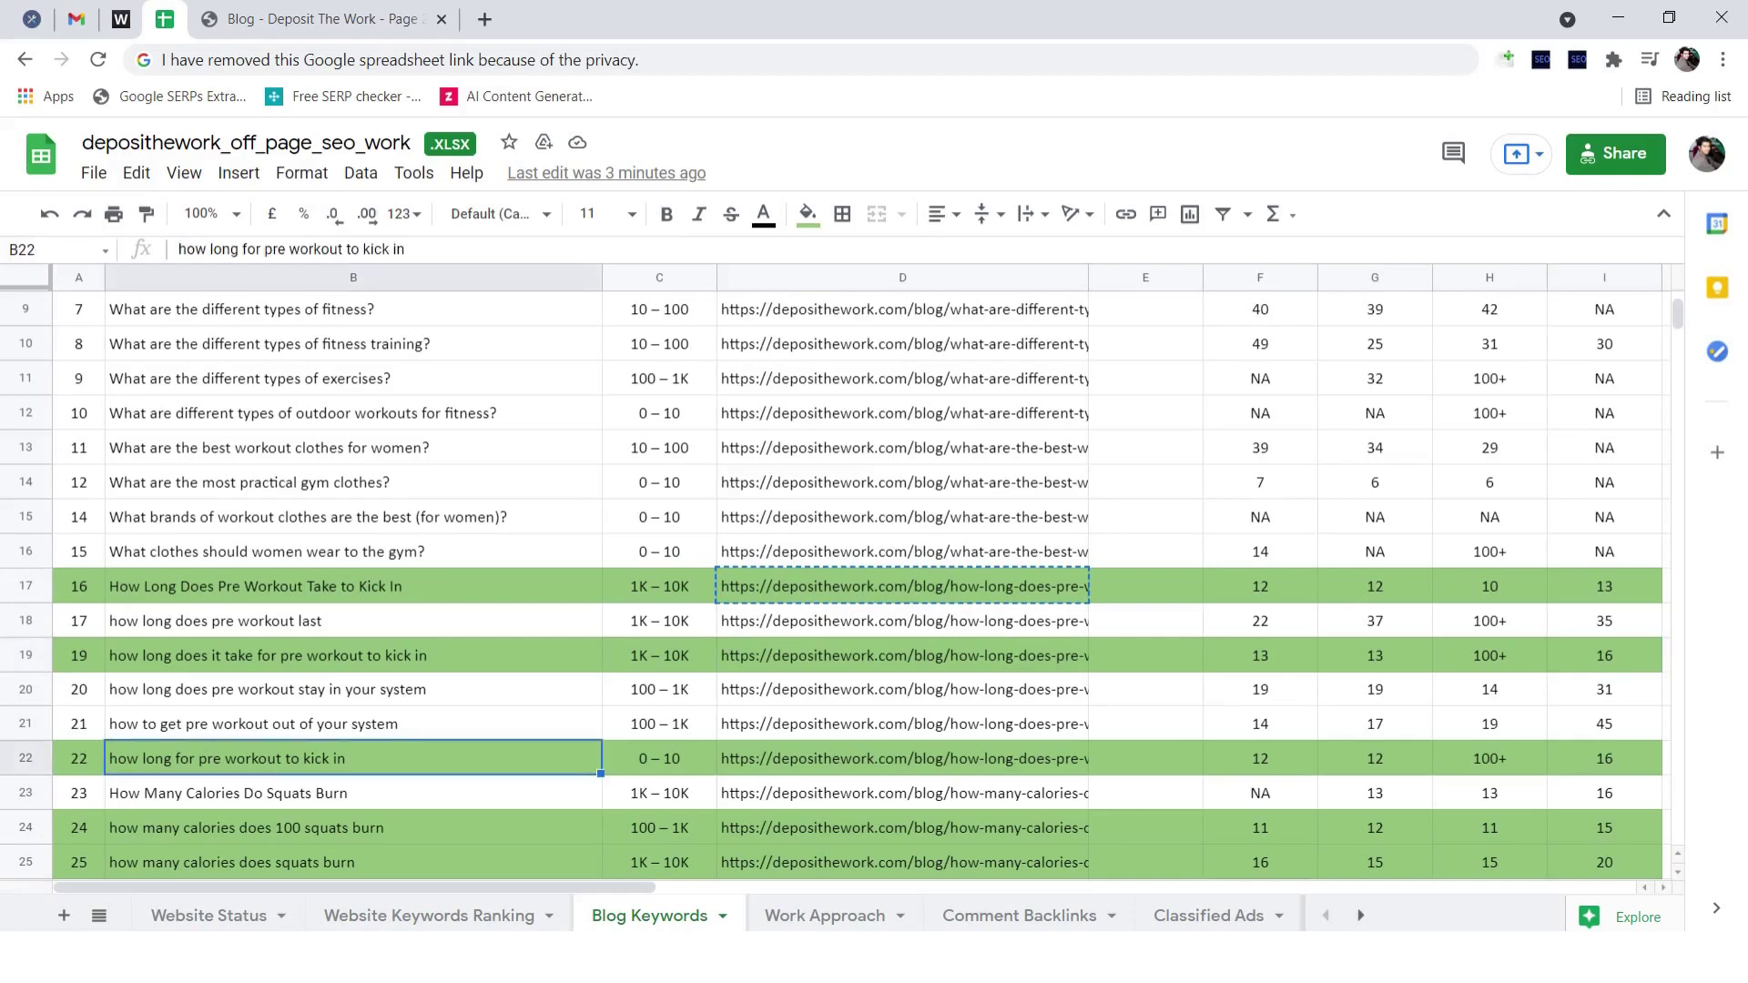
left_click(659, 758)
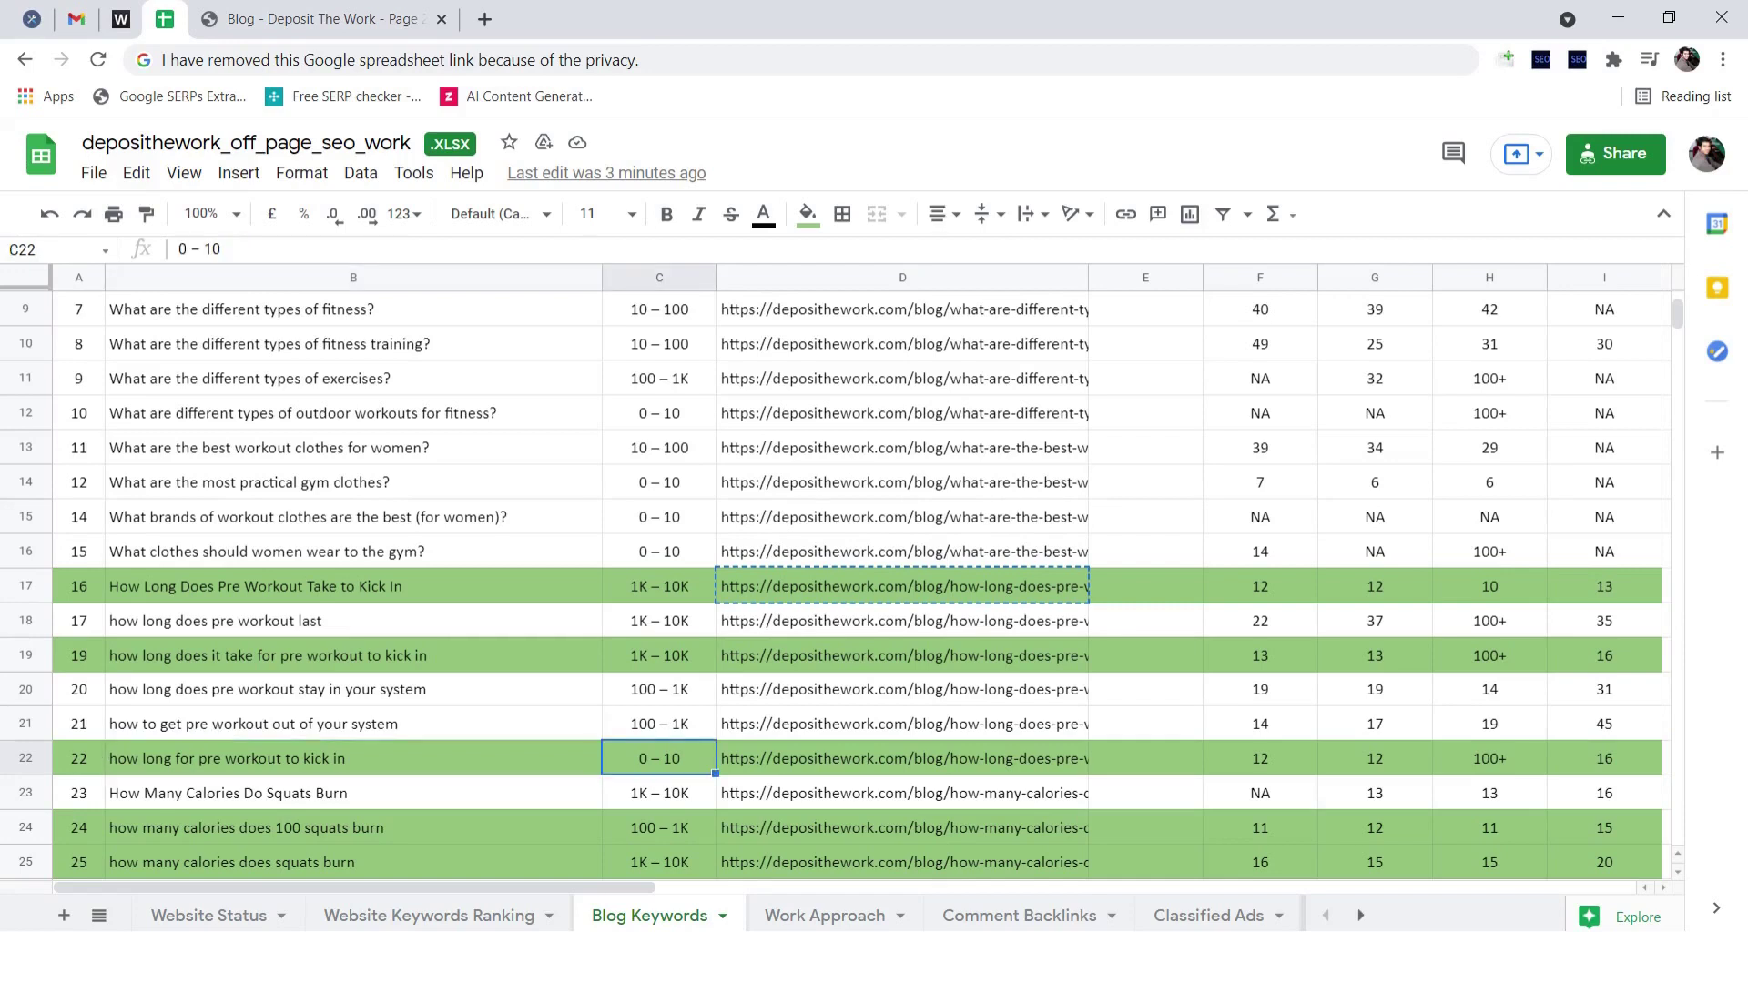
left_click(1604, 758)
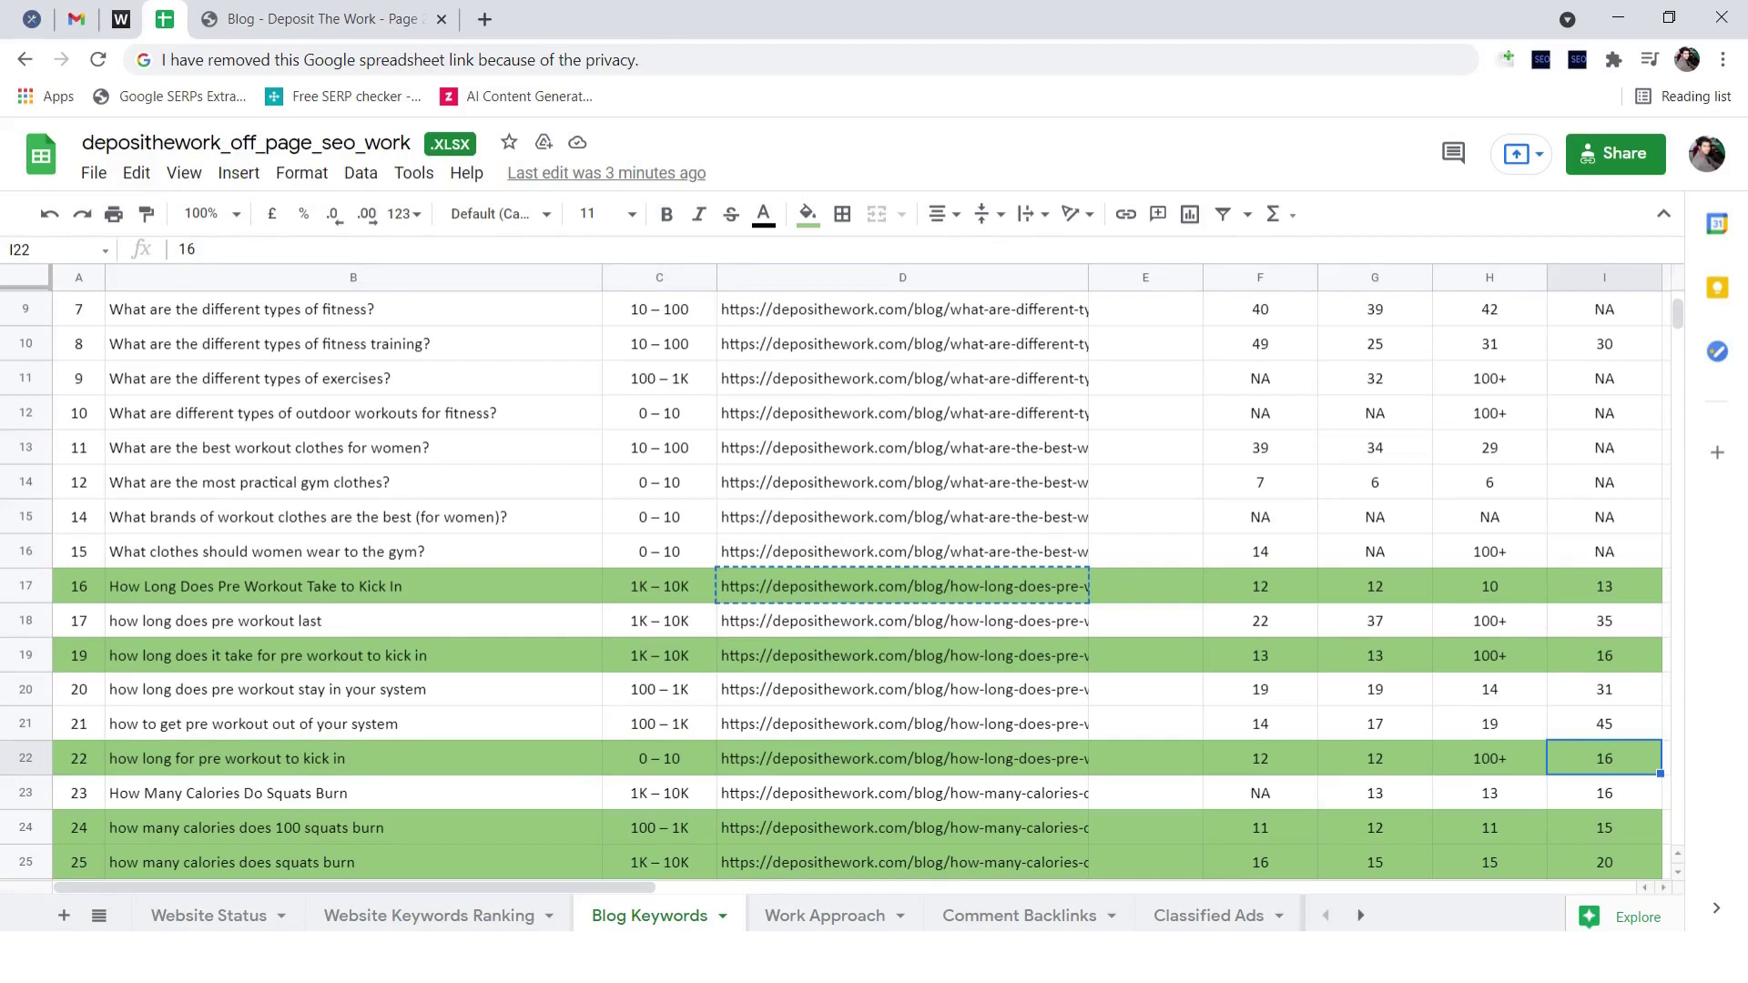
Step: Compare the keywords, page URLs and 27/05/2021 rankings across rows 17, 19 and 22
left_click(353, 586)
left_click(353, 655)
left_click(354, 758)
left_click(902, 759)
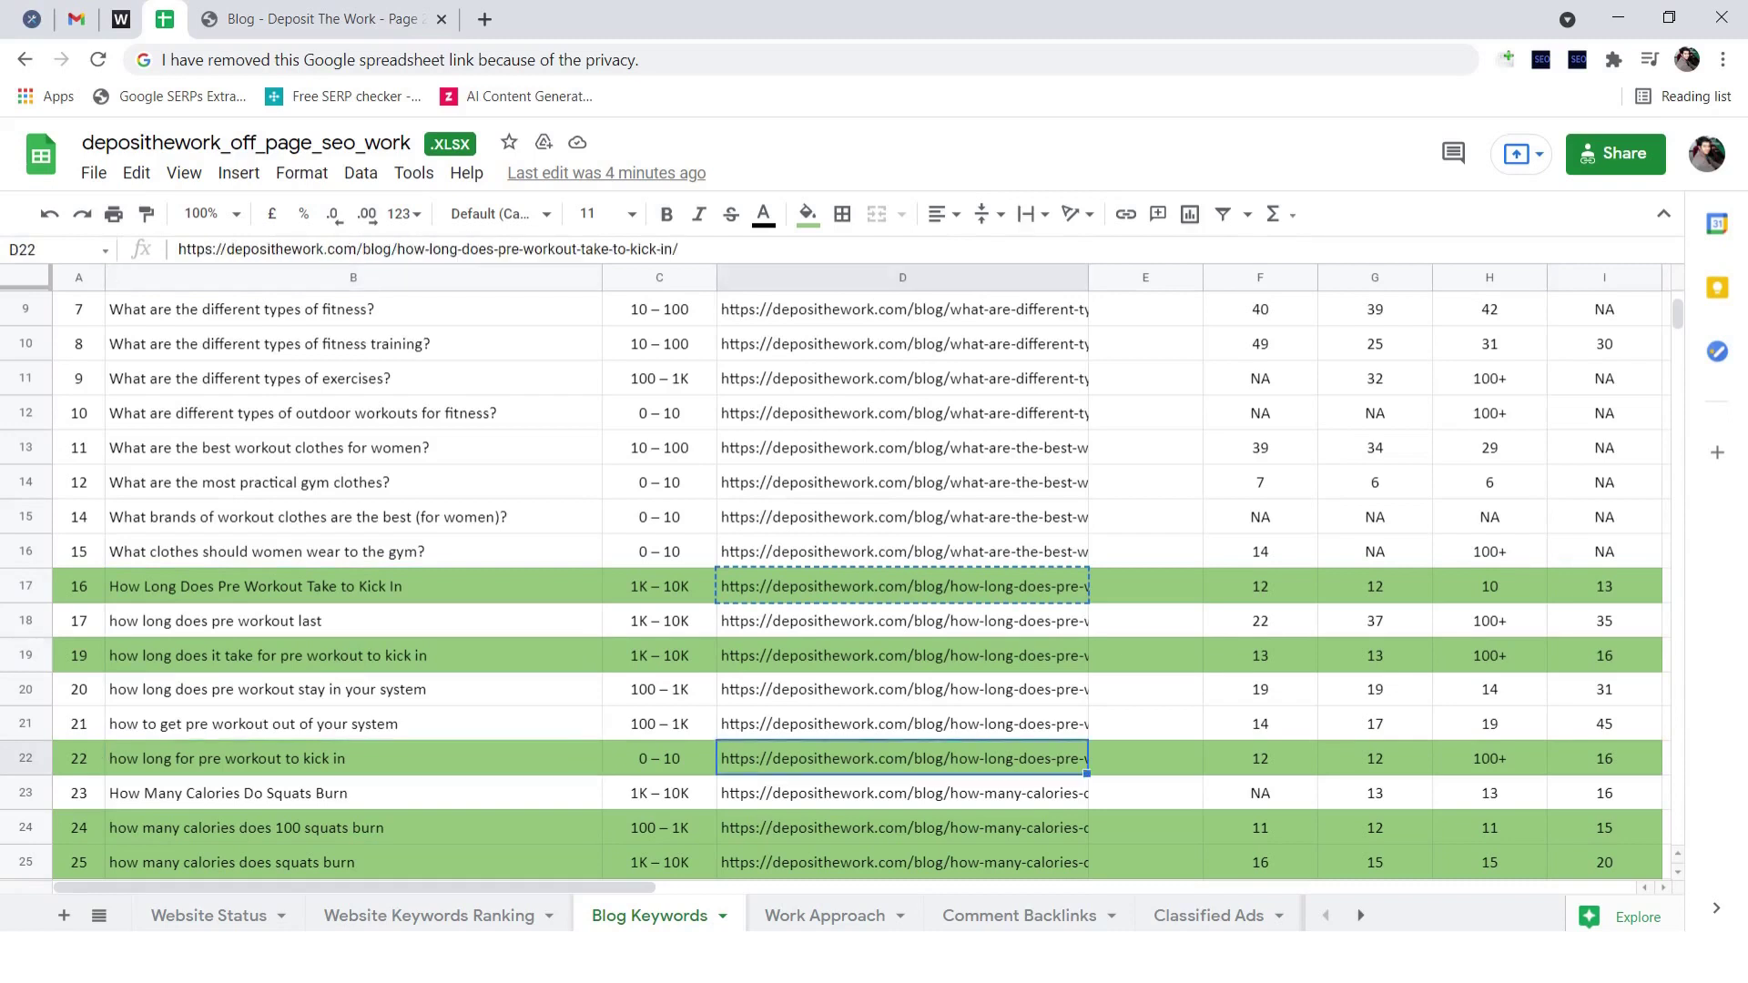
left_click(902, 656)
left_click(902, 586)
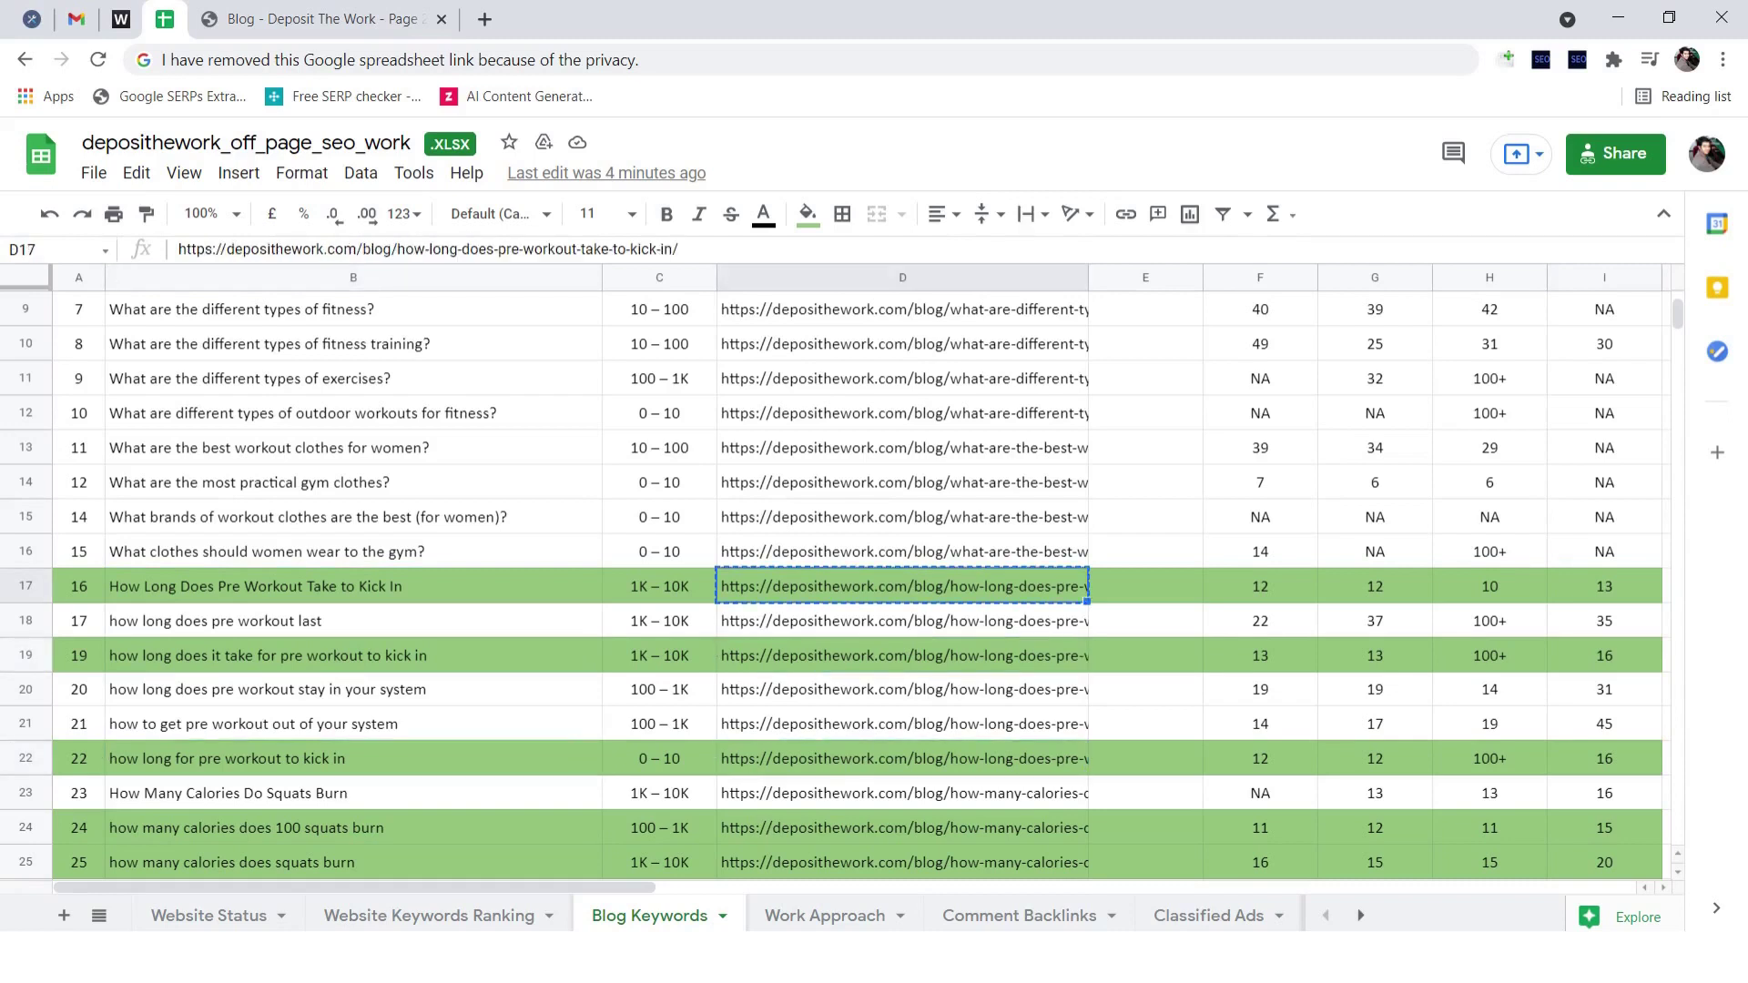
left_click(1604, 586)
left_click(1604, 656)
left_click(1604, 759)
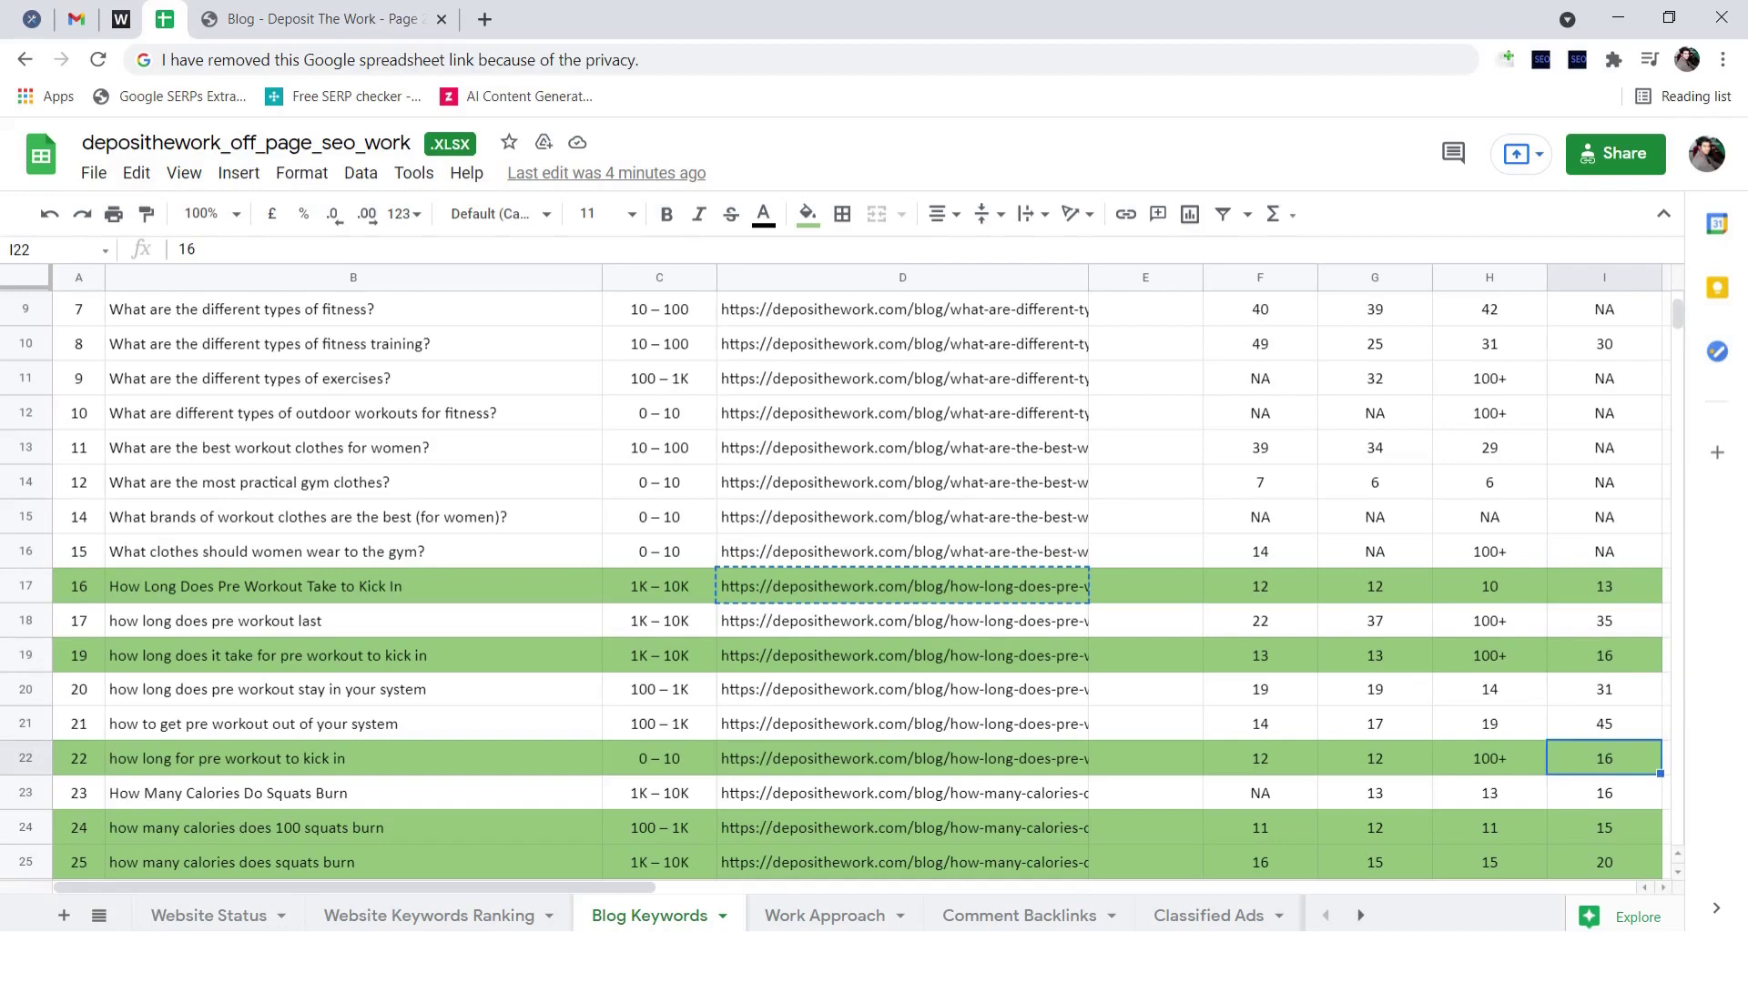
Step: Recheck the 27/05/2021 date header in the keyword sheet and highlight the matching post details in the blog listing
left_click_drag(1677, 314, 1678, 302)
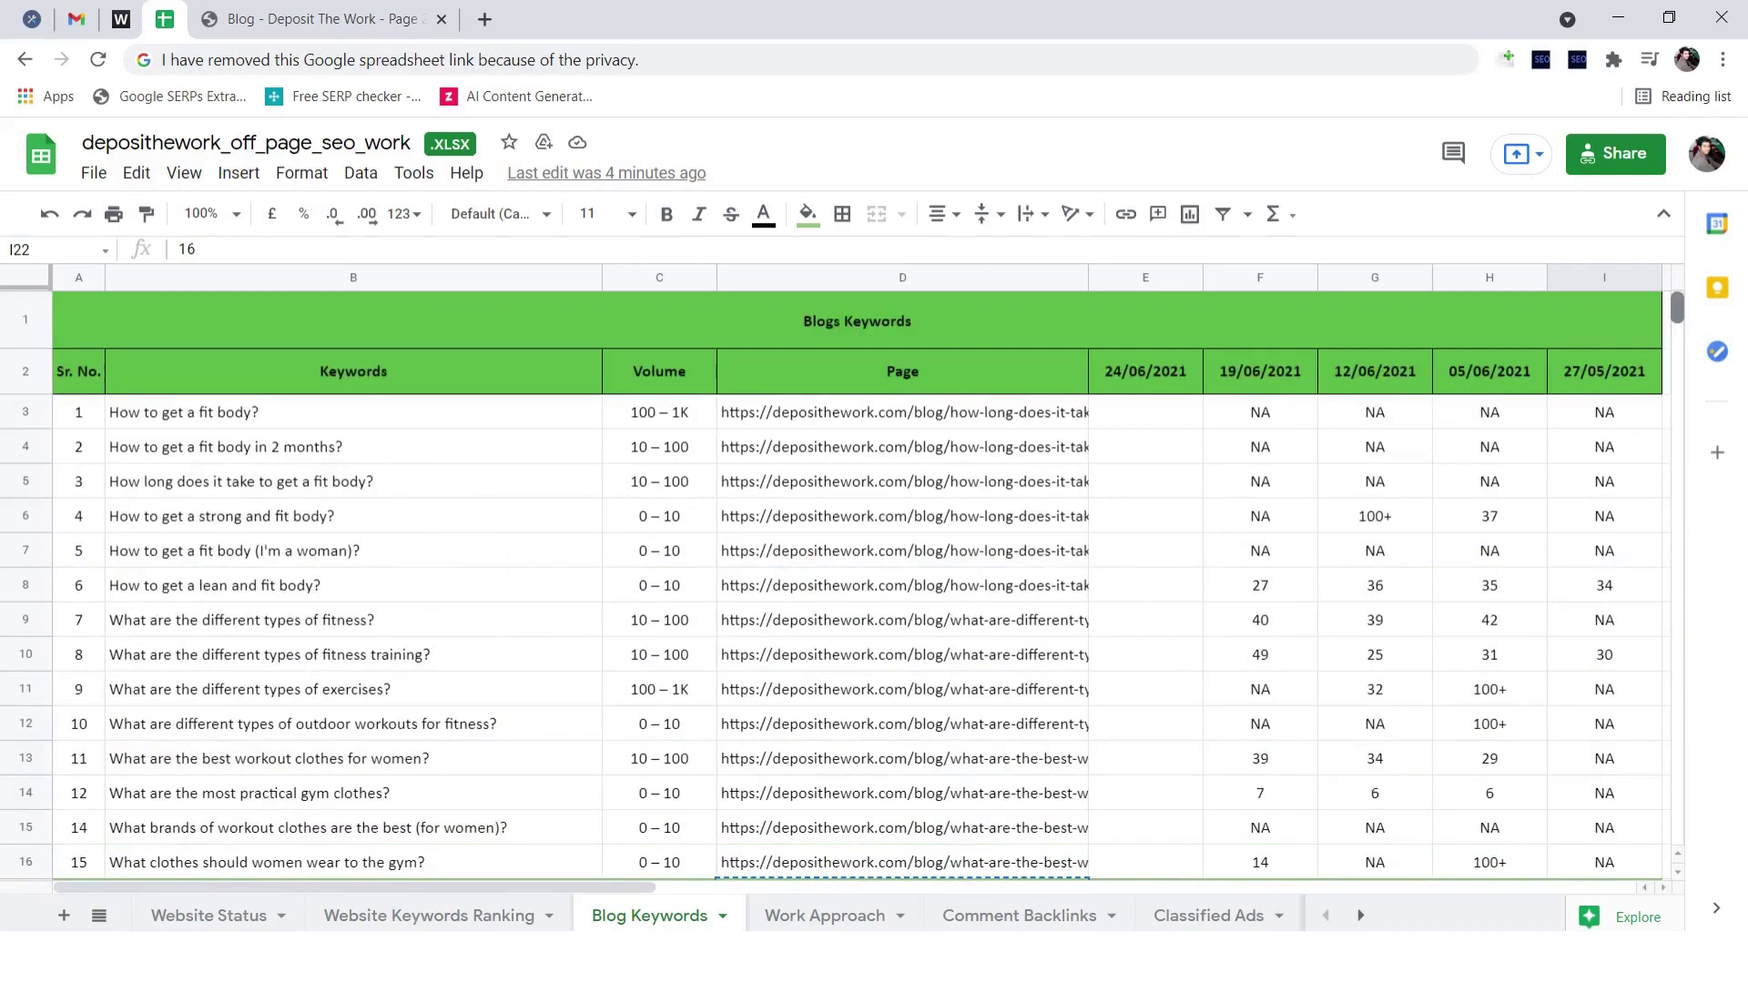
left_click(1604, 372)
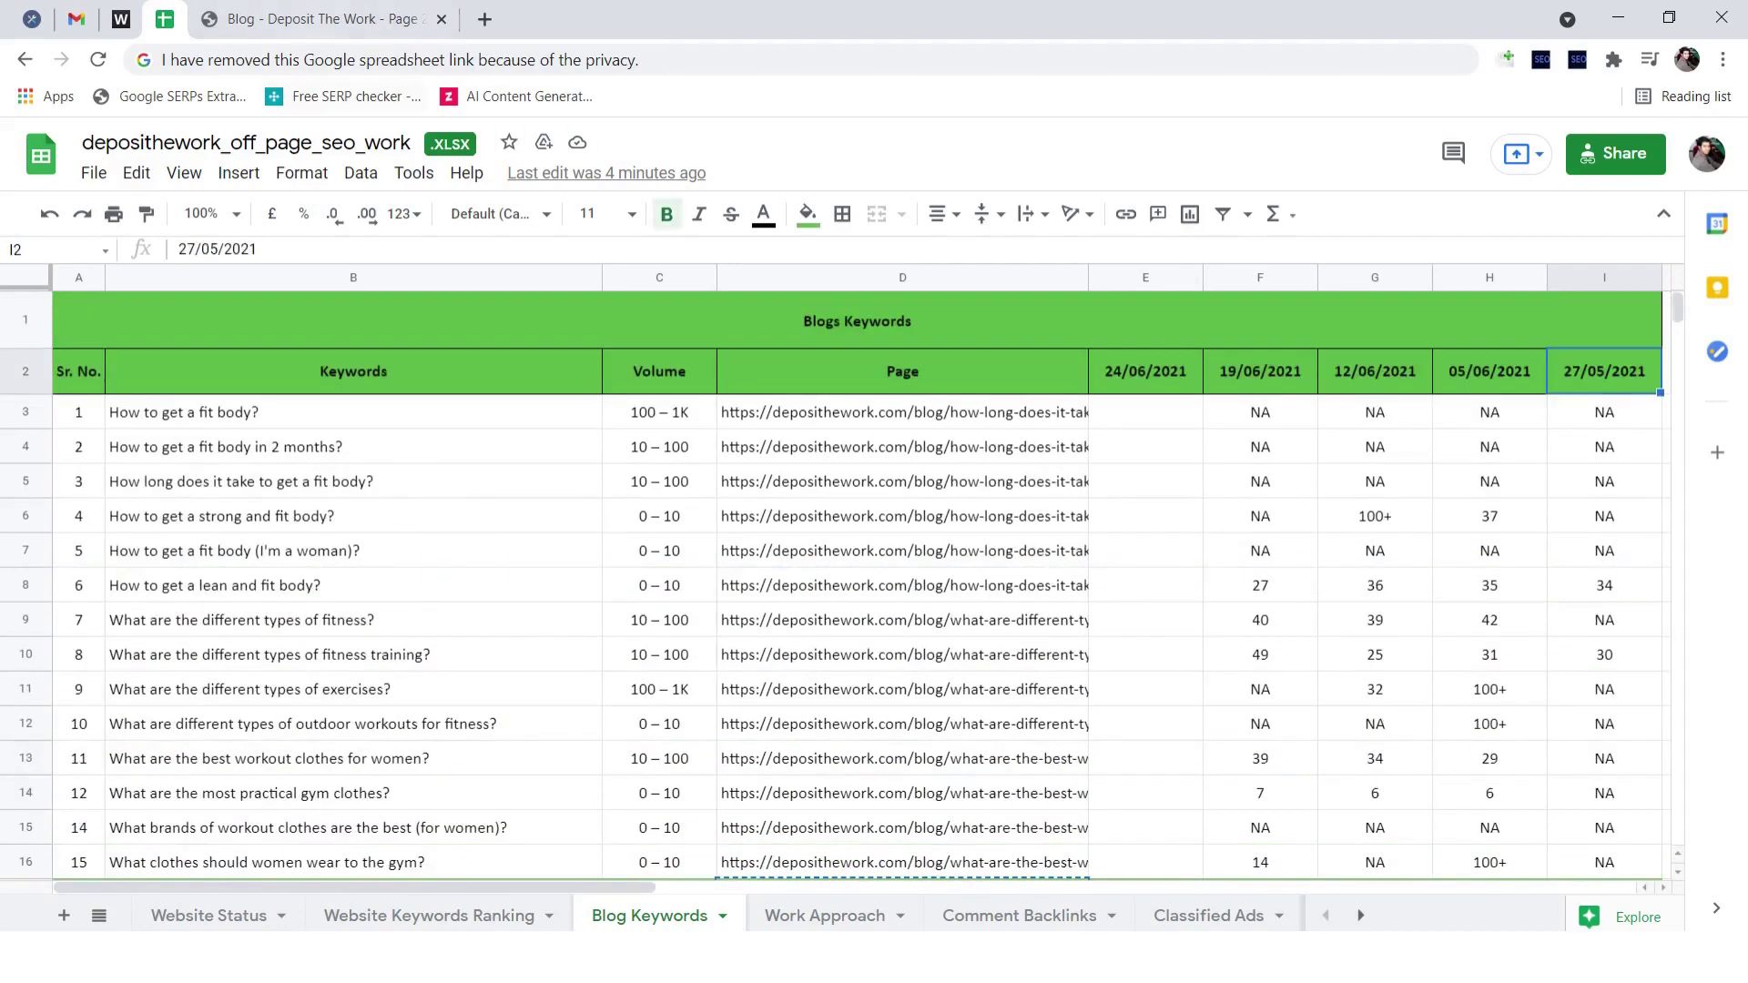
key("ctrl+Tab")
left_click(1363, 778)
left_click_drag(1356, 777, 1132, 777)
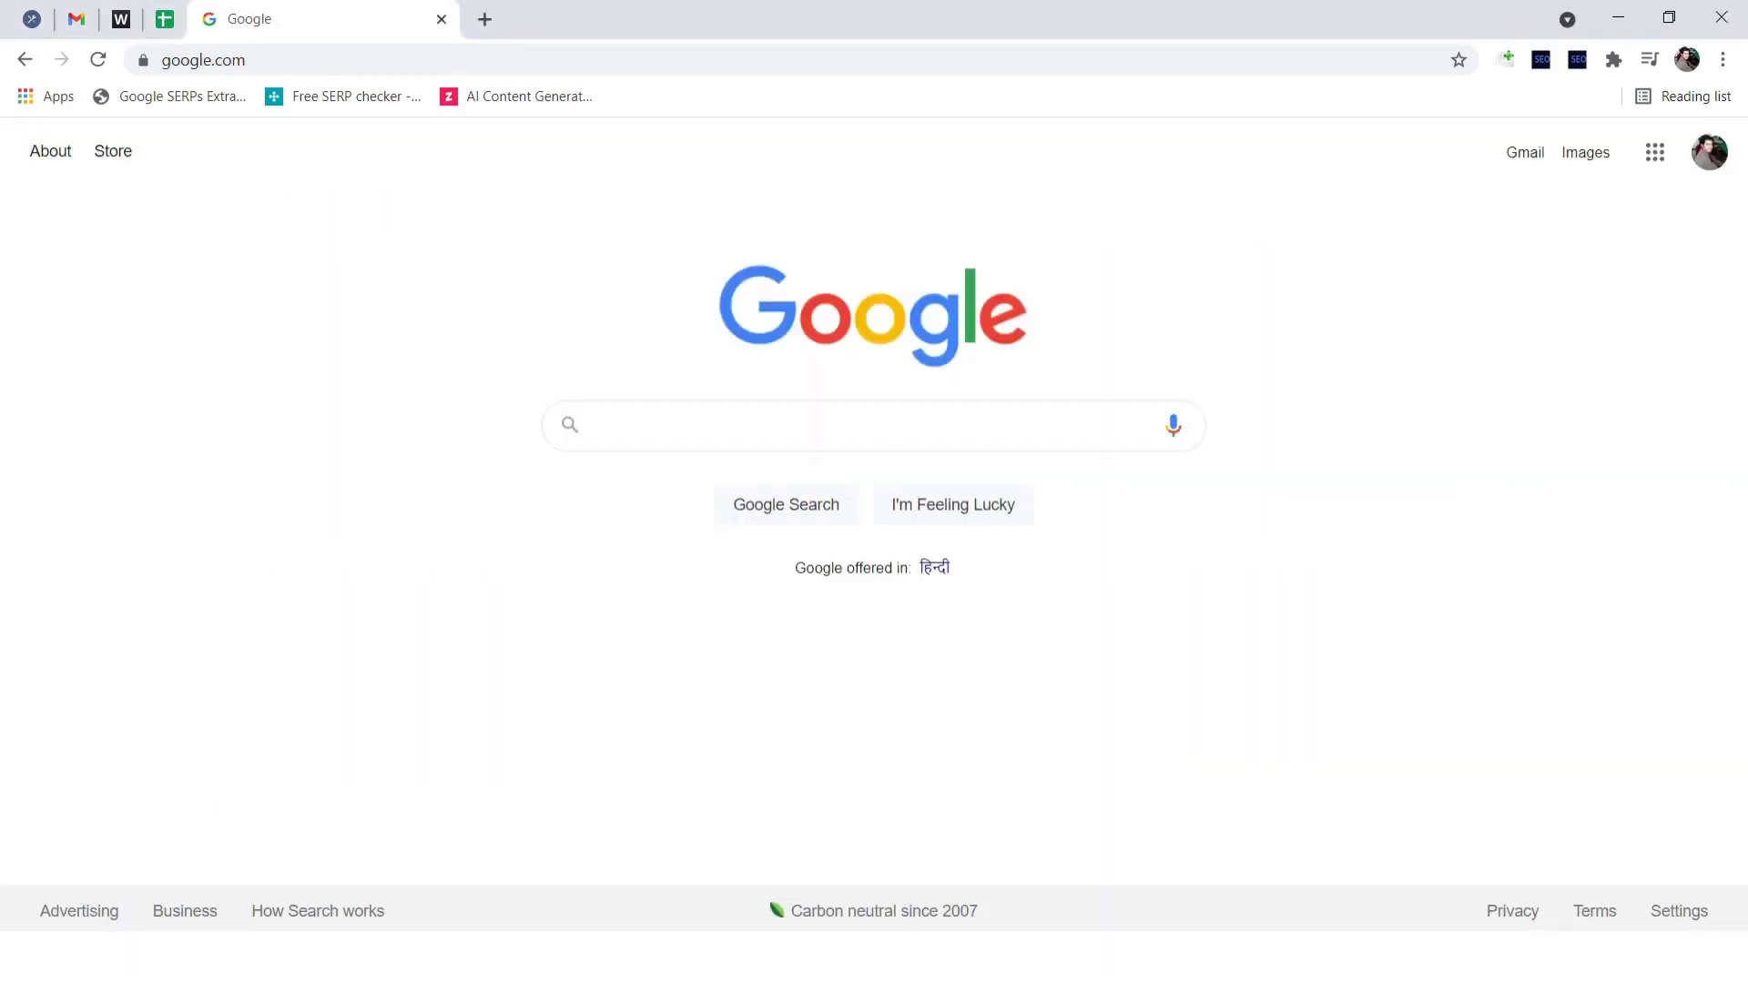
Step: Save Google's search settings with 100 results per page and United States as the region
left_click(1679, 911)
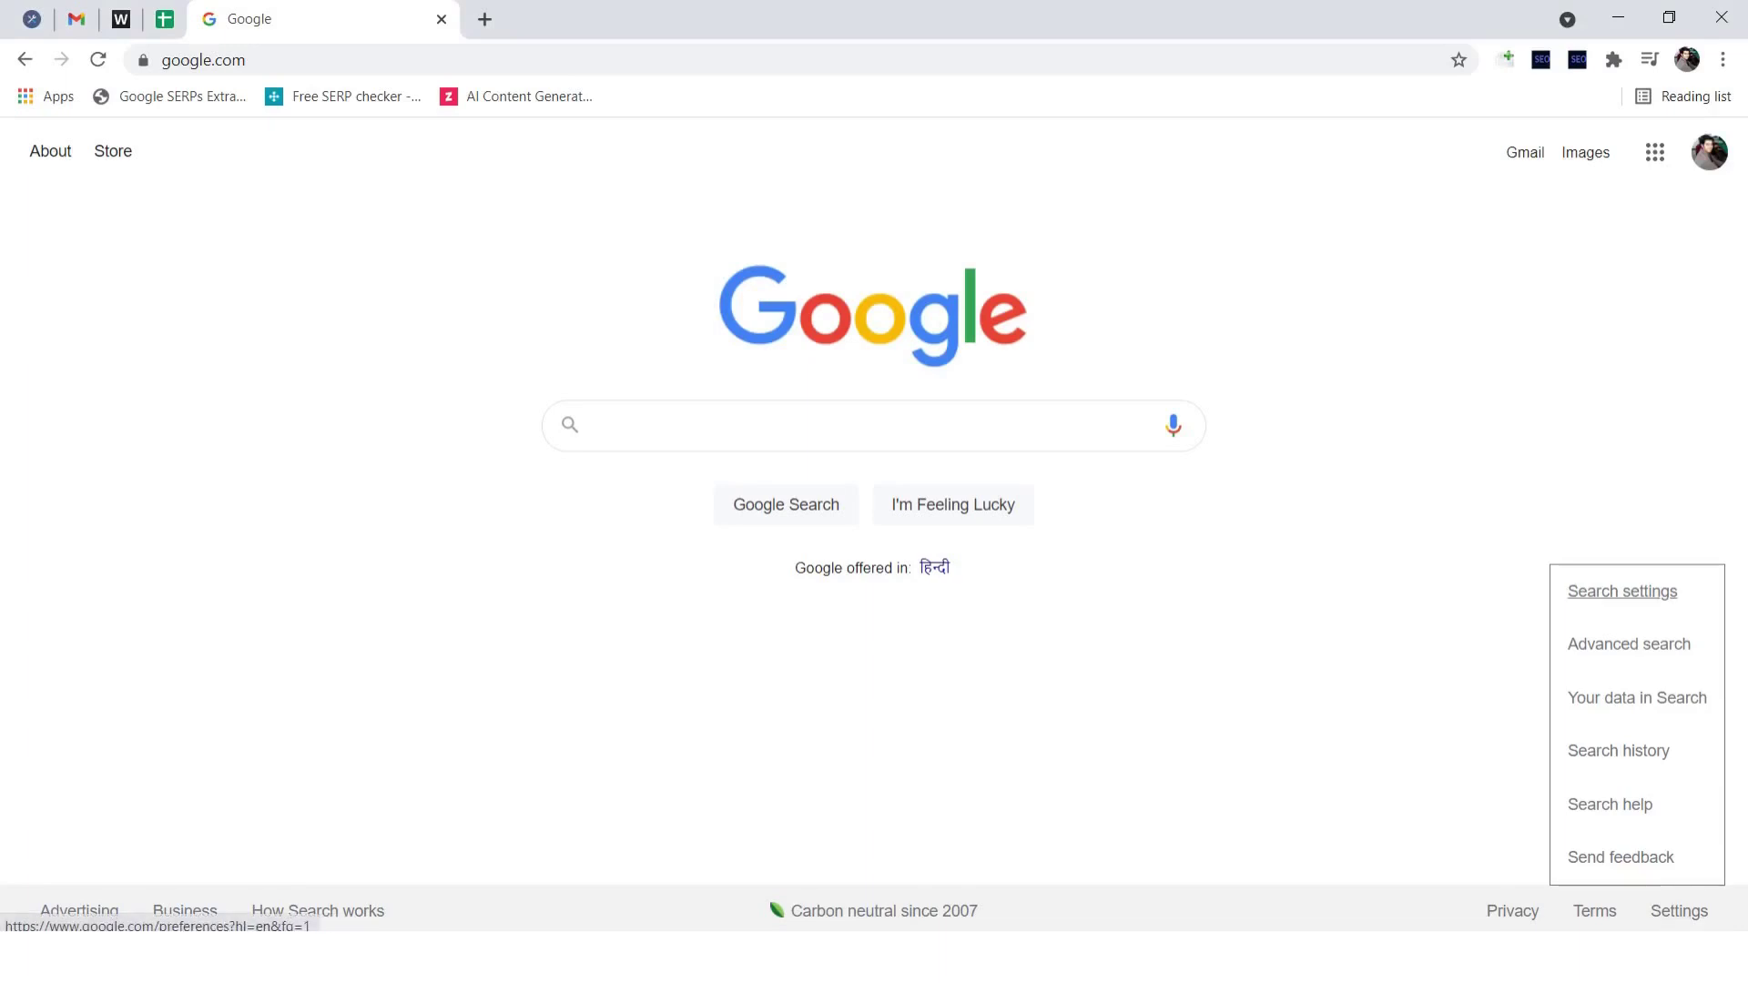
left_click(1616, 590)
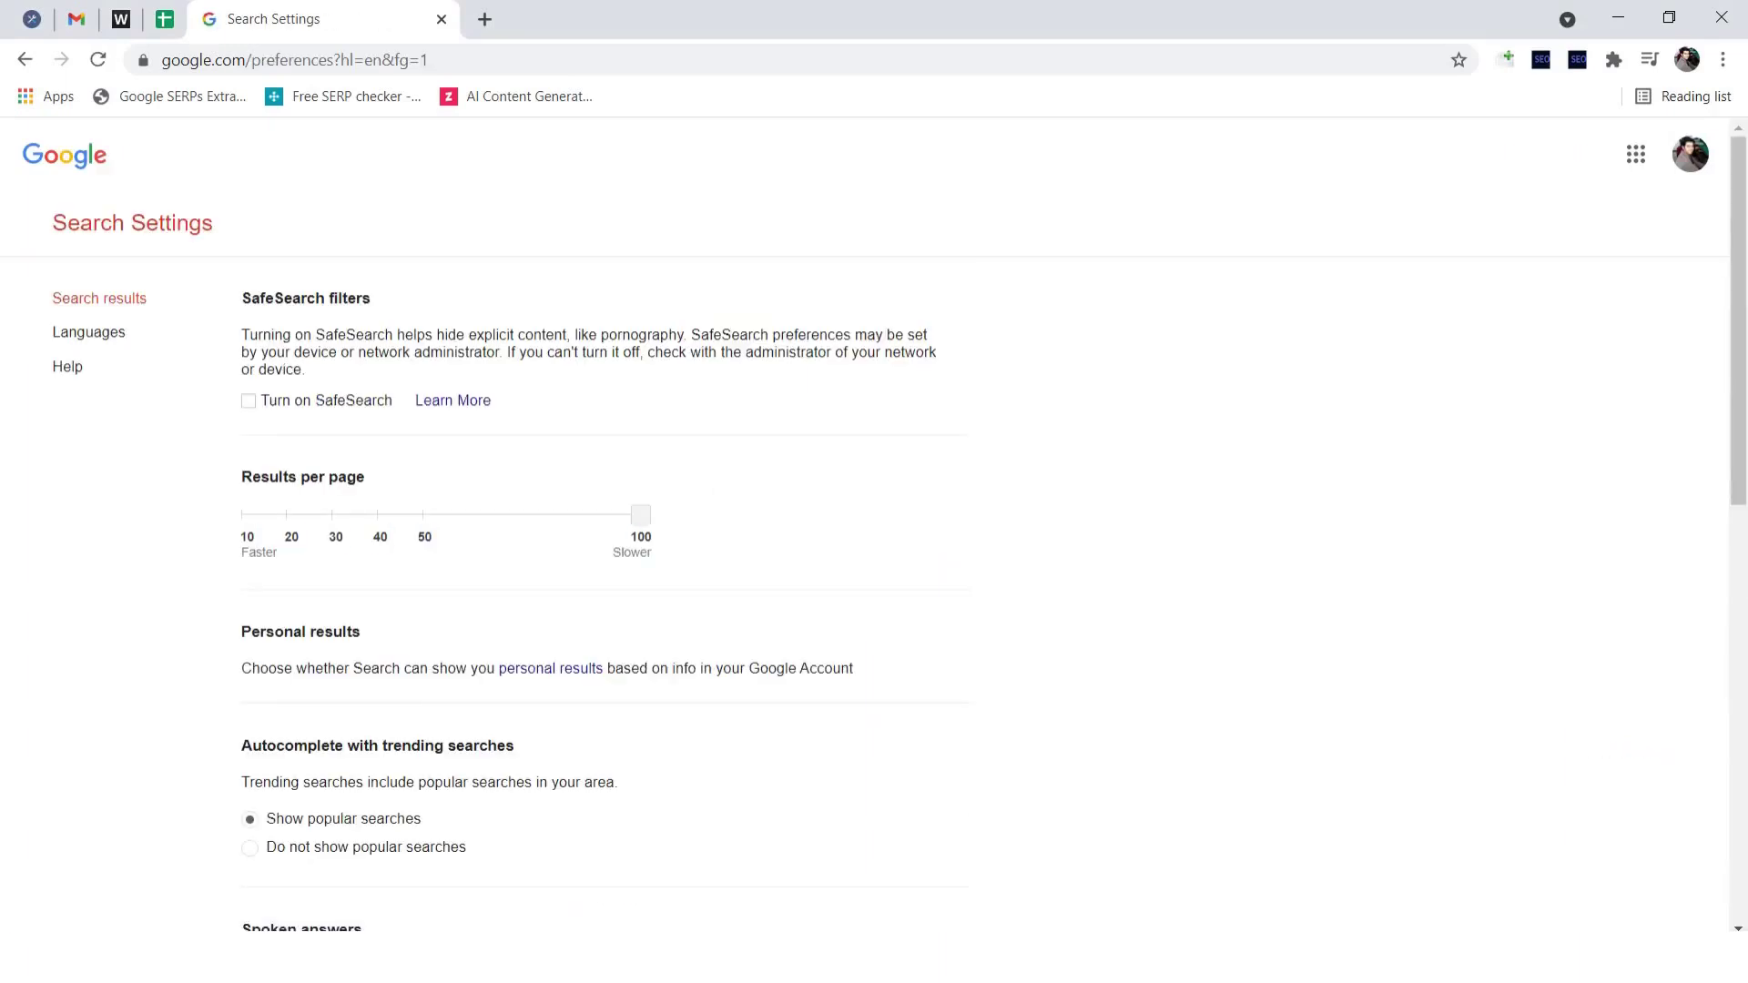
scroll(600, 524, "down", 10)
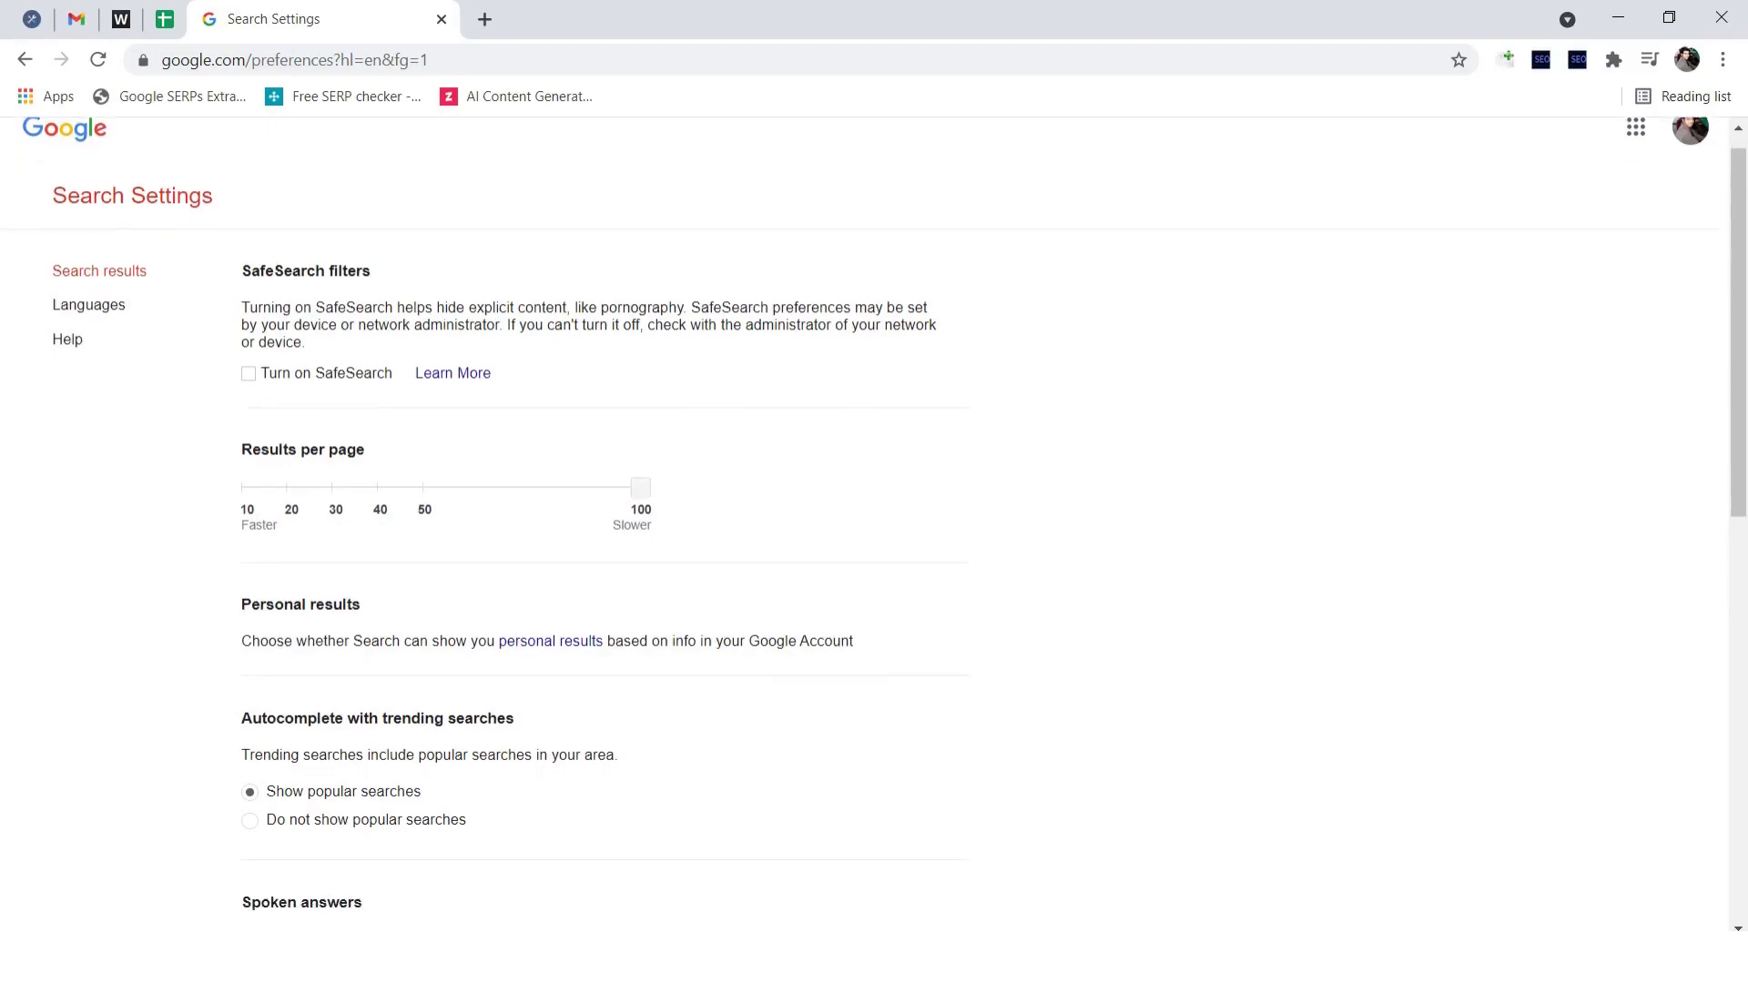
left_click(280, 592)
scroll(583, 556, "down", 10)
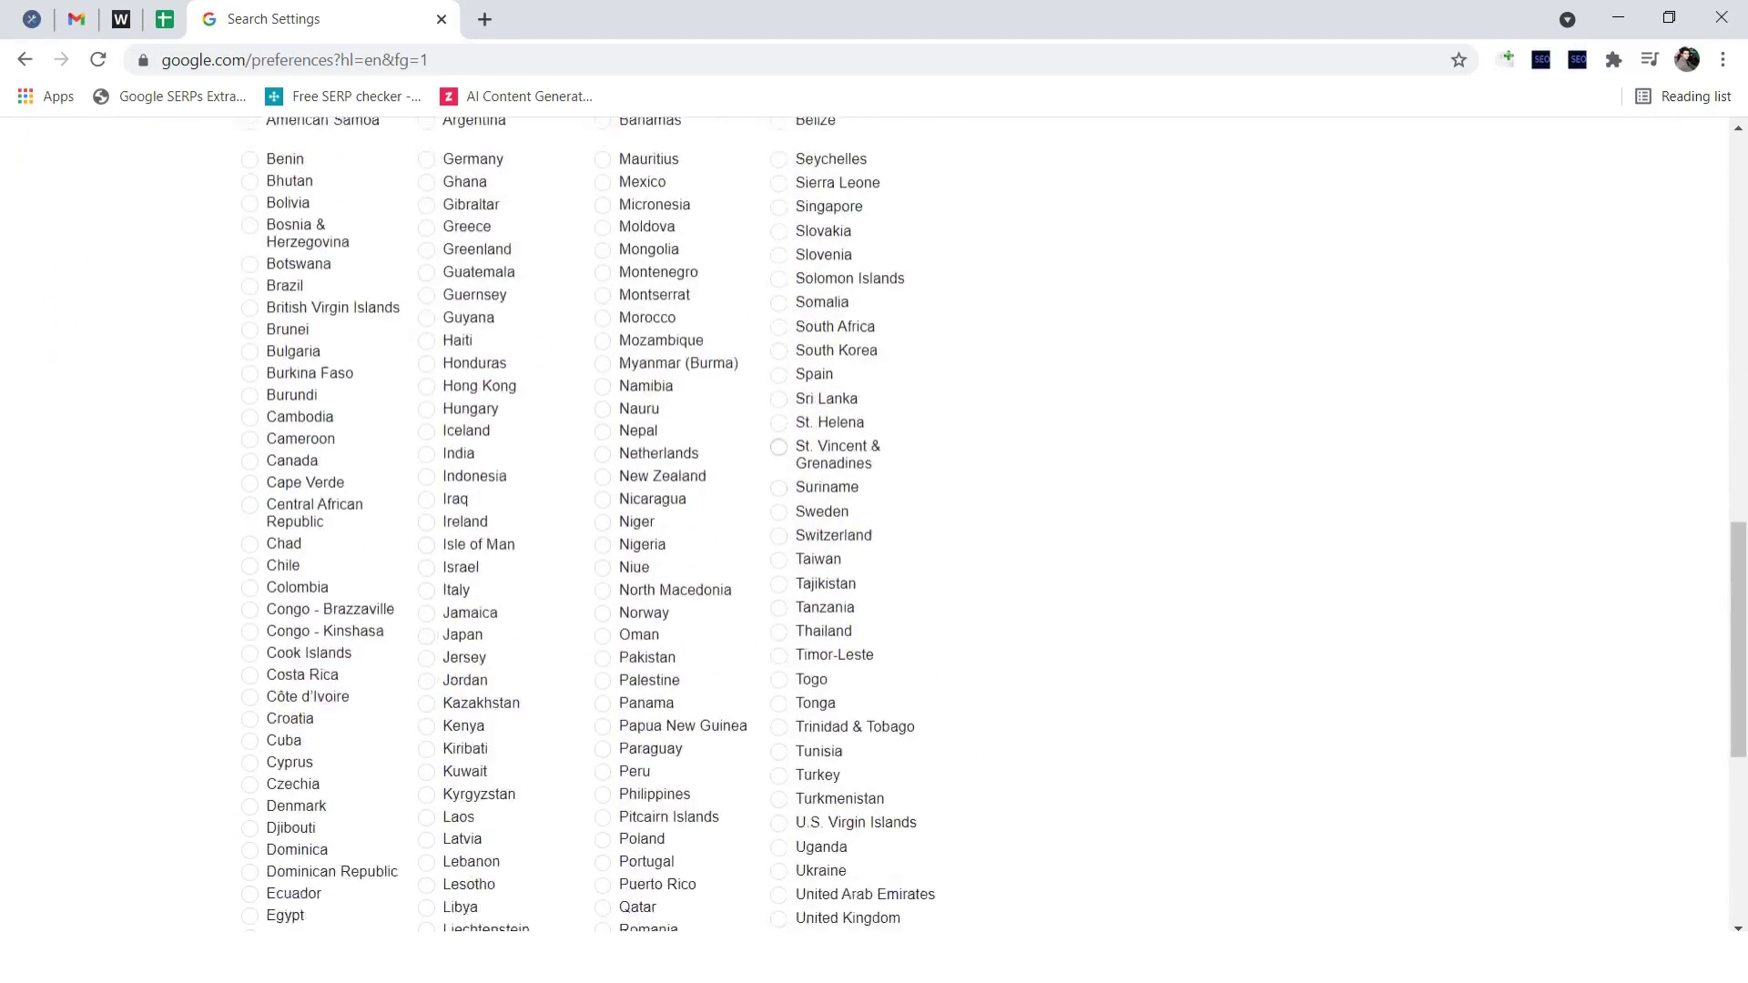
left_click(828, 736)
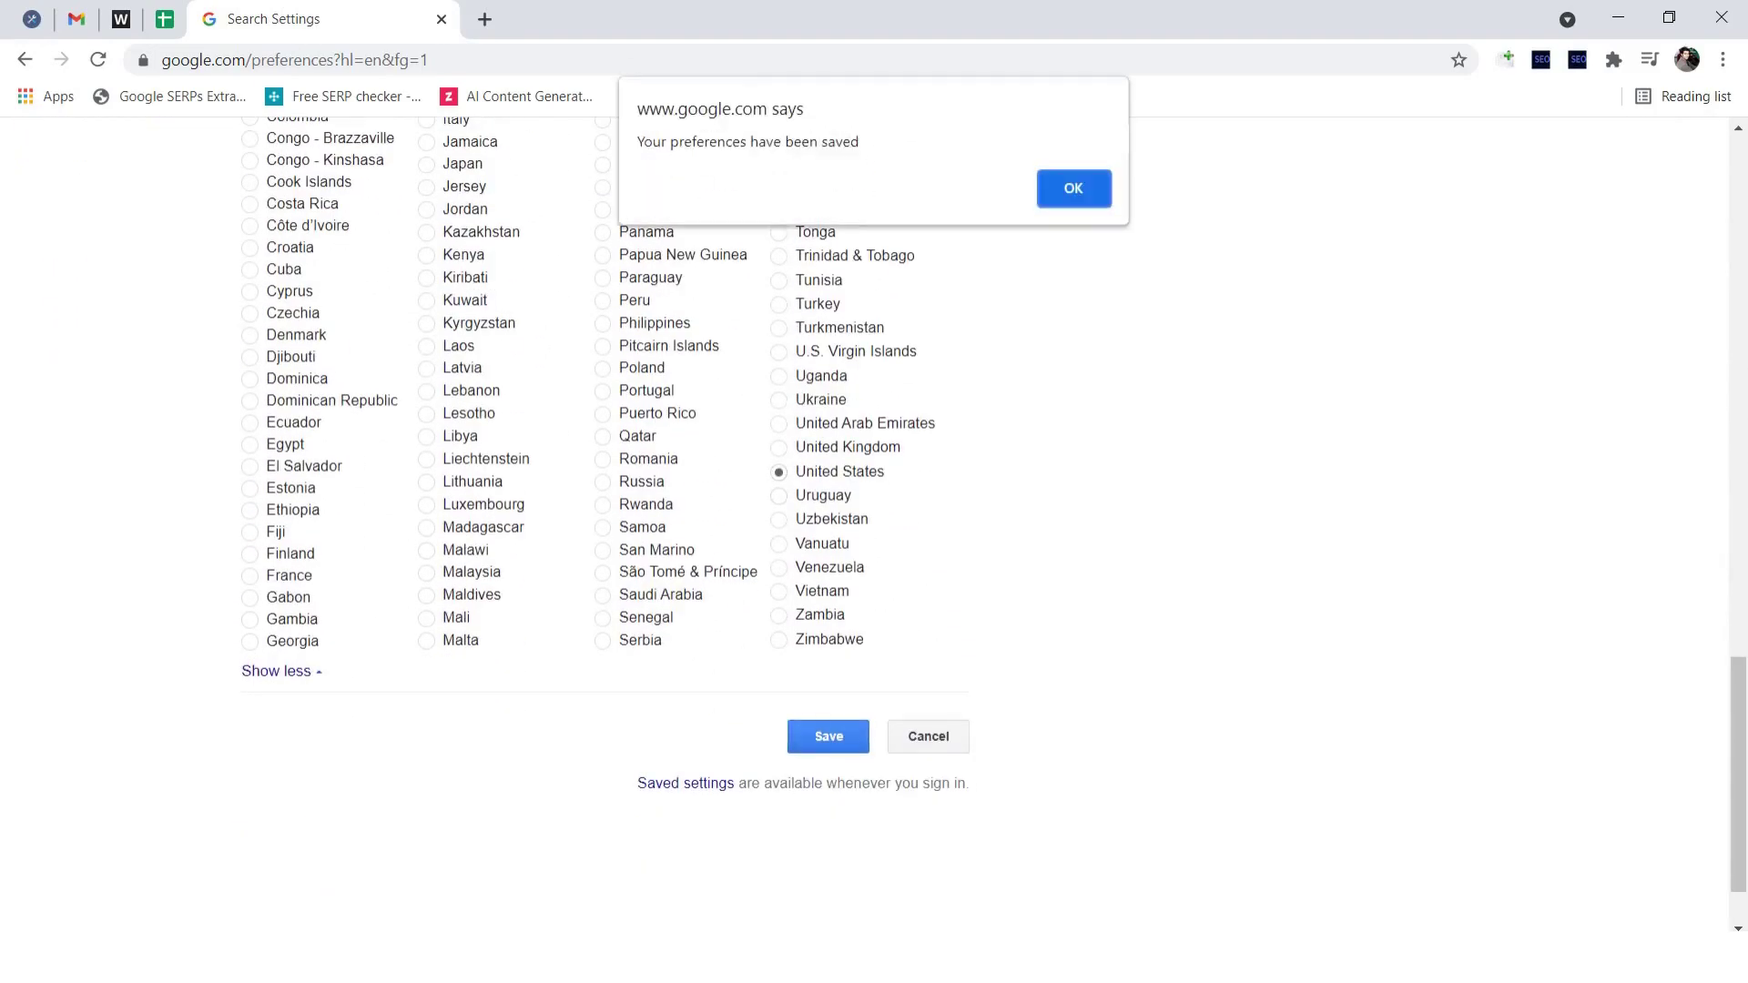
left_click(1073, 187)
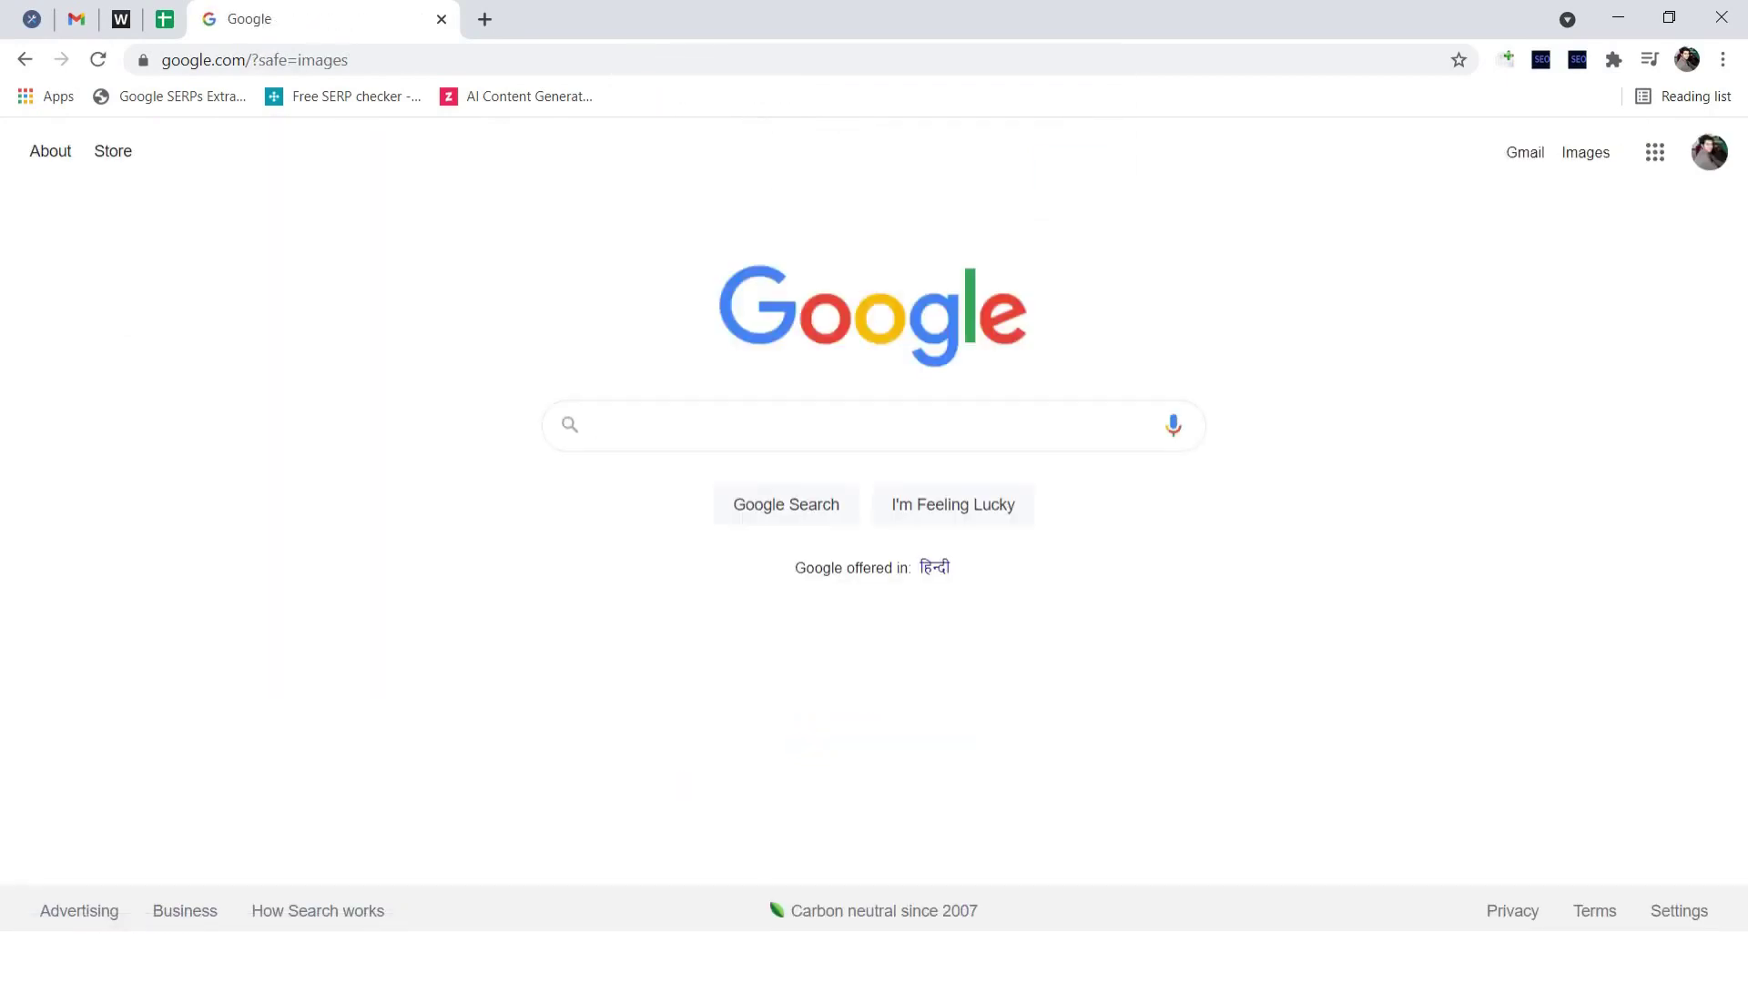
Step: Copy the keyword "How Long Does Pre Workout Take to Kick In" from row 17 of the spreadsheet and search Google for it
left_click(164, 19)
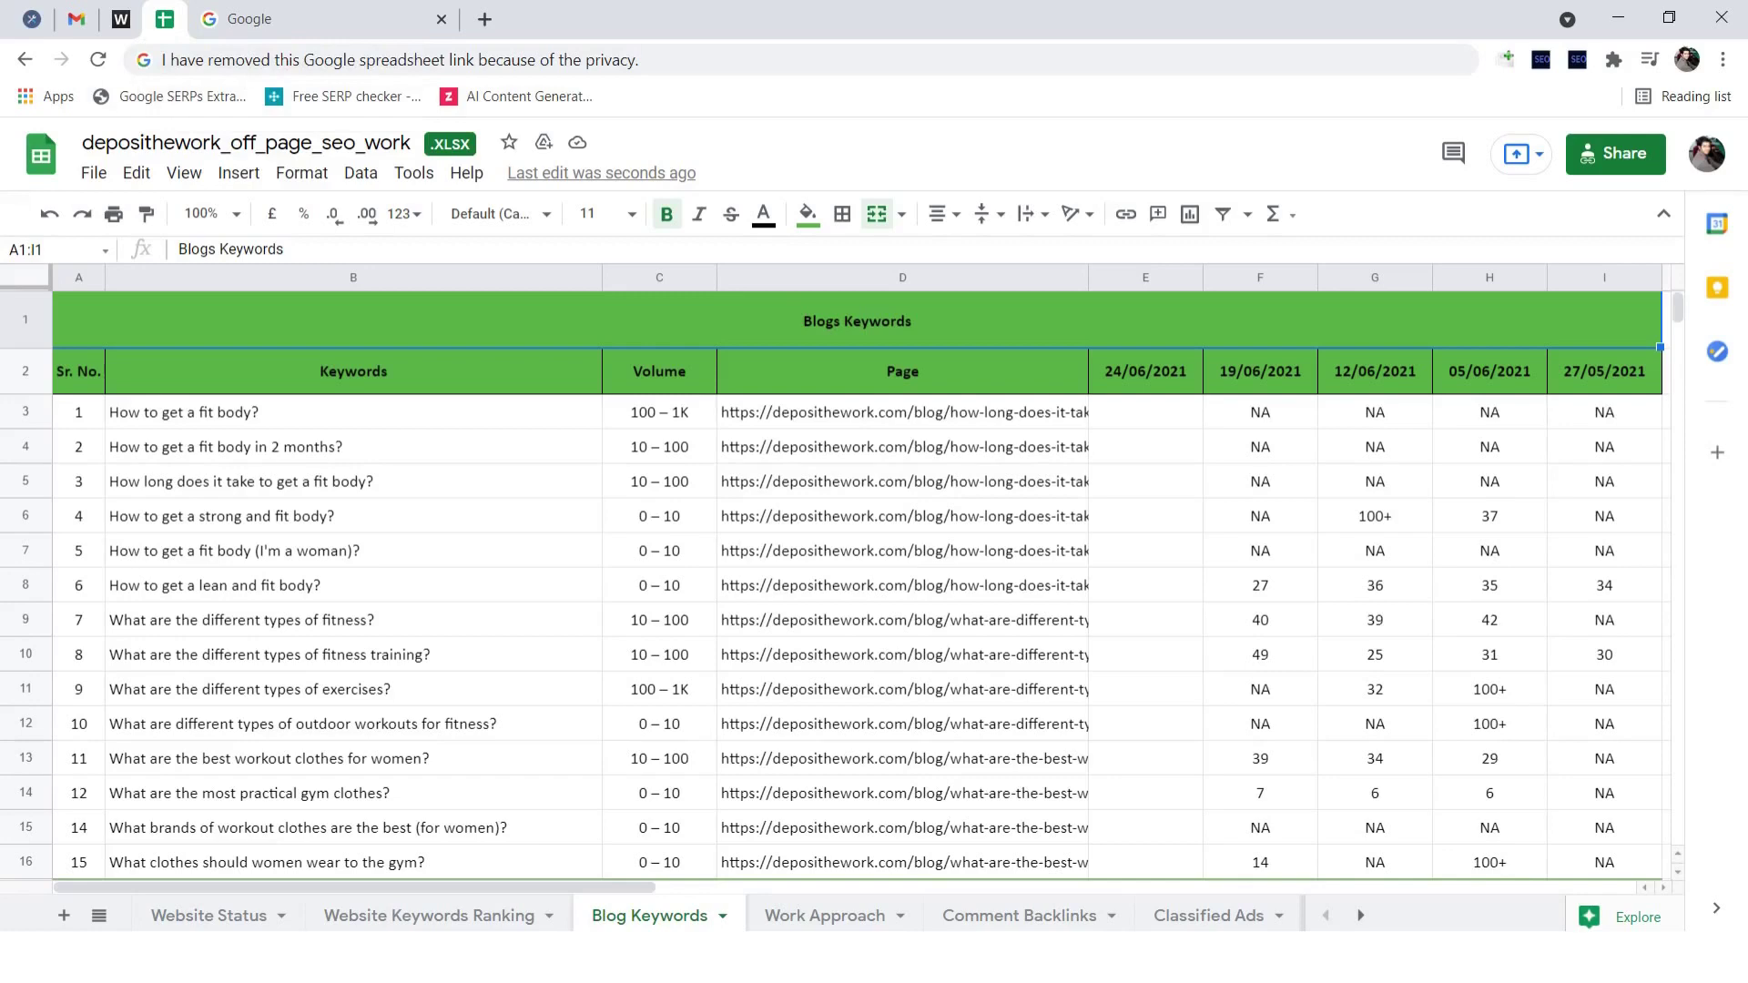
scroll(856, 583, "down", 5)
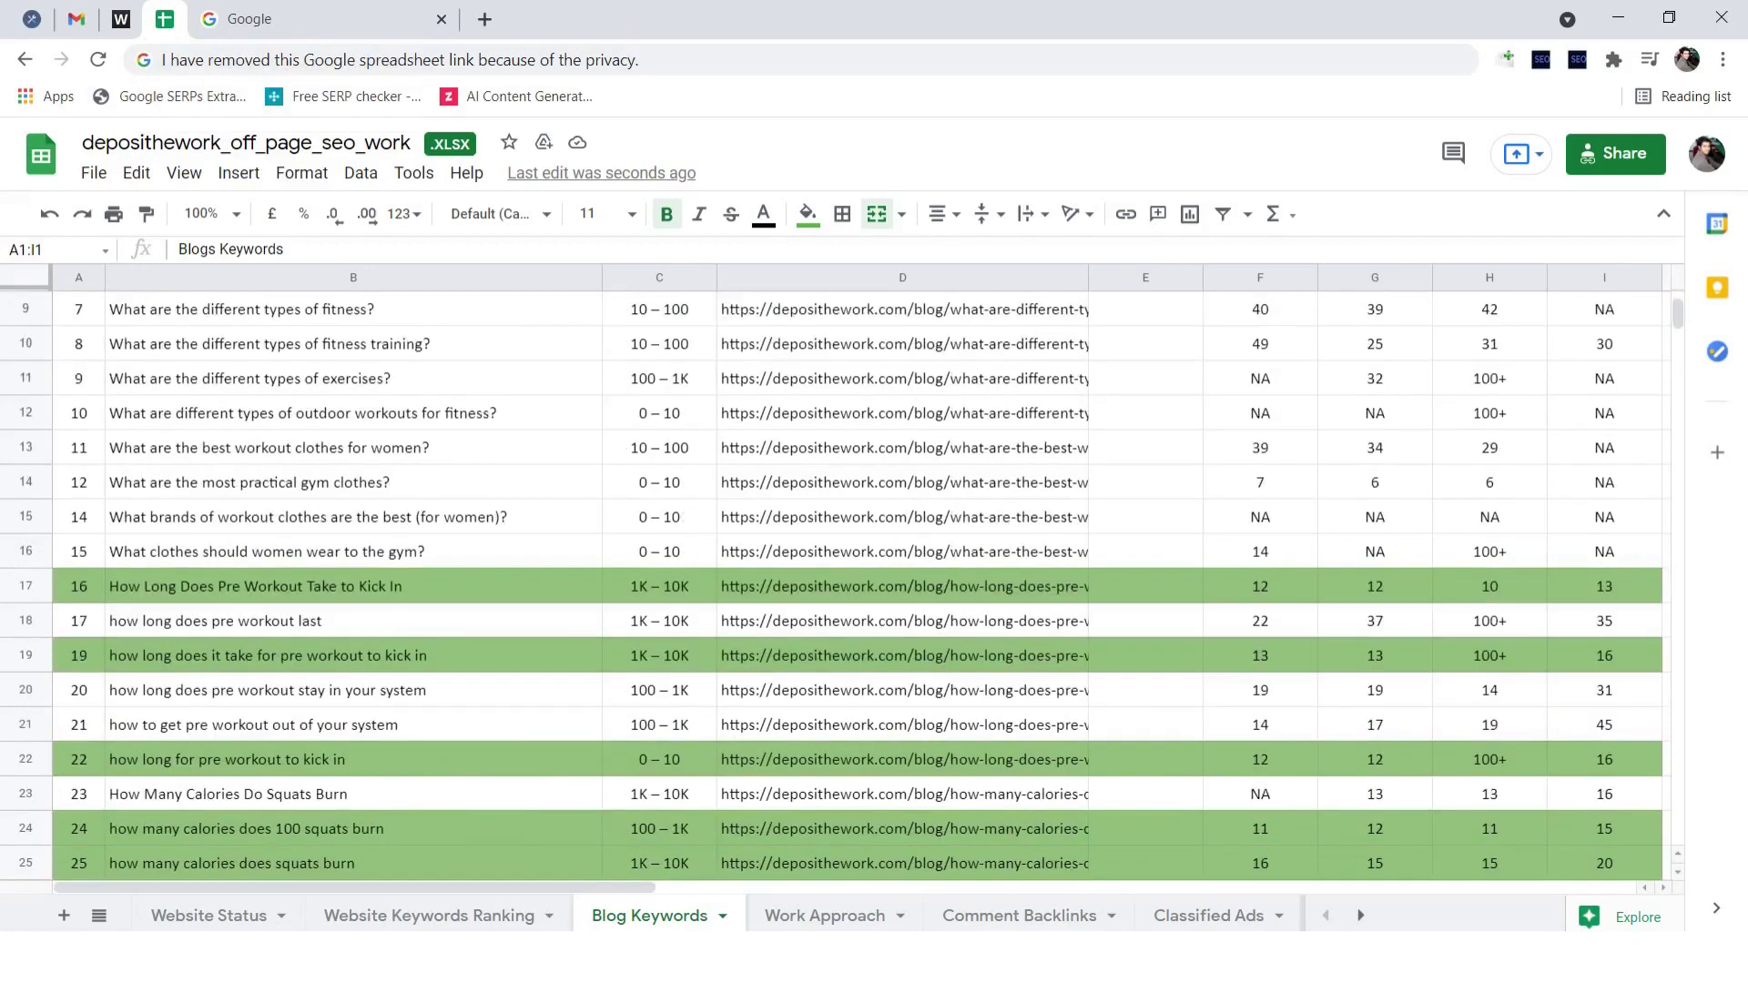
left_click(353, 587)
key("ctrl+c")
key("ctrl+Tab")
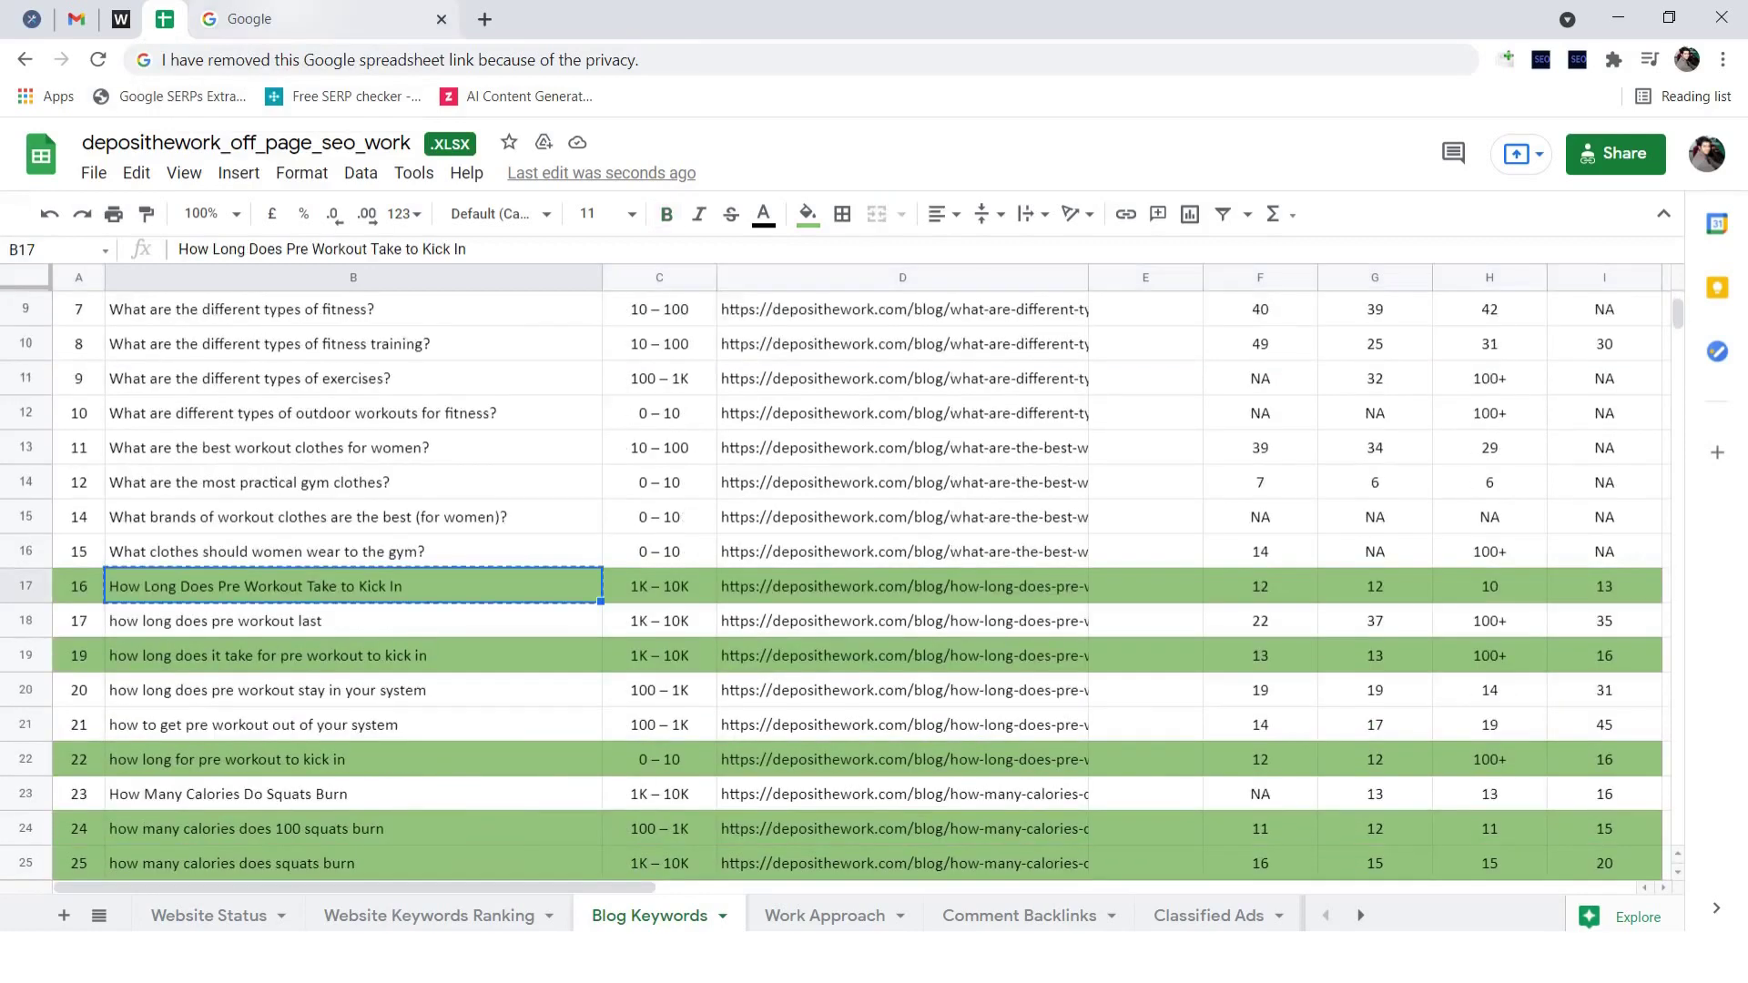
key("ctrl+v")
key("Return")
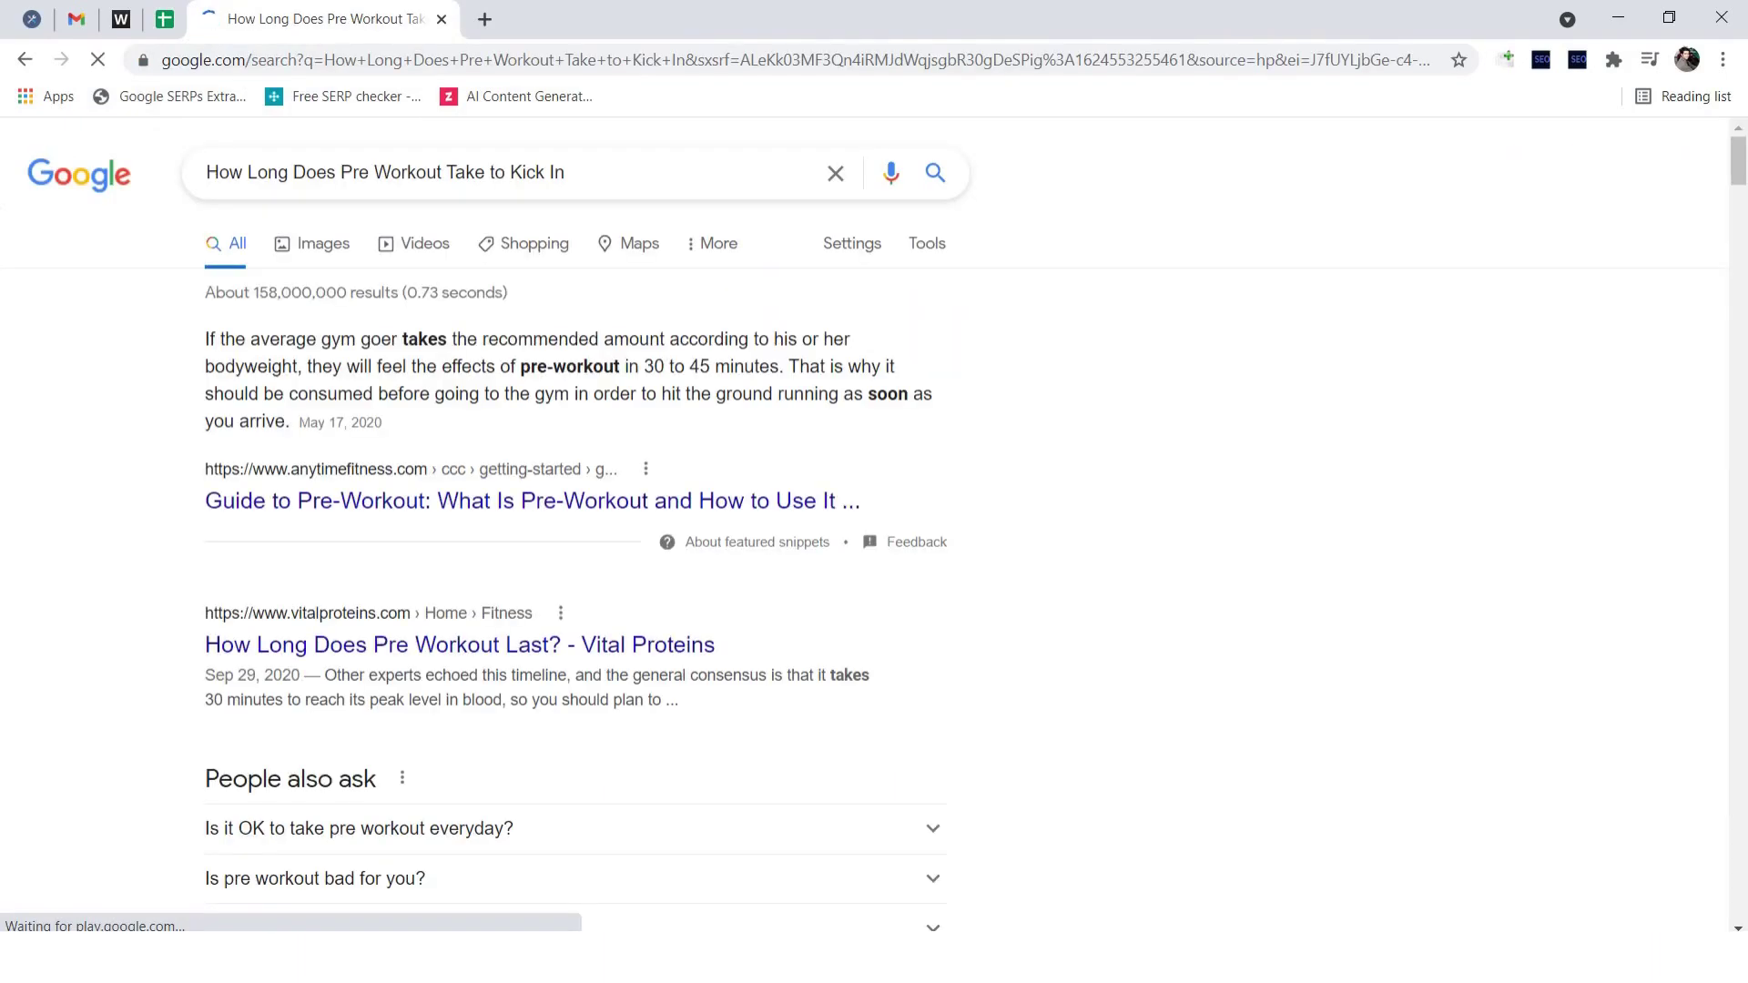
Step: Find "deposi" on the results page and record ranking 15 for row 17 in the 24/06/2021 column
key("ctrl+f")
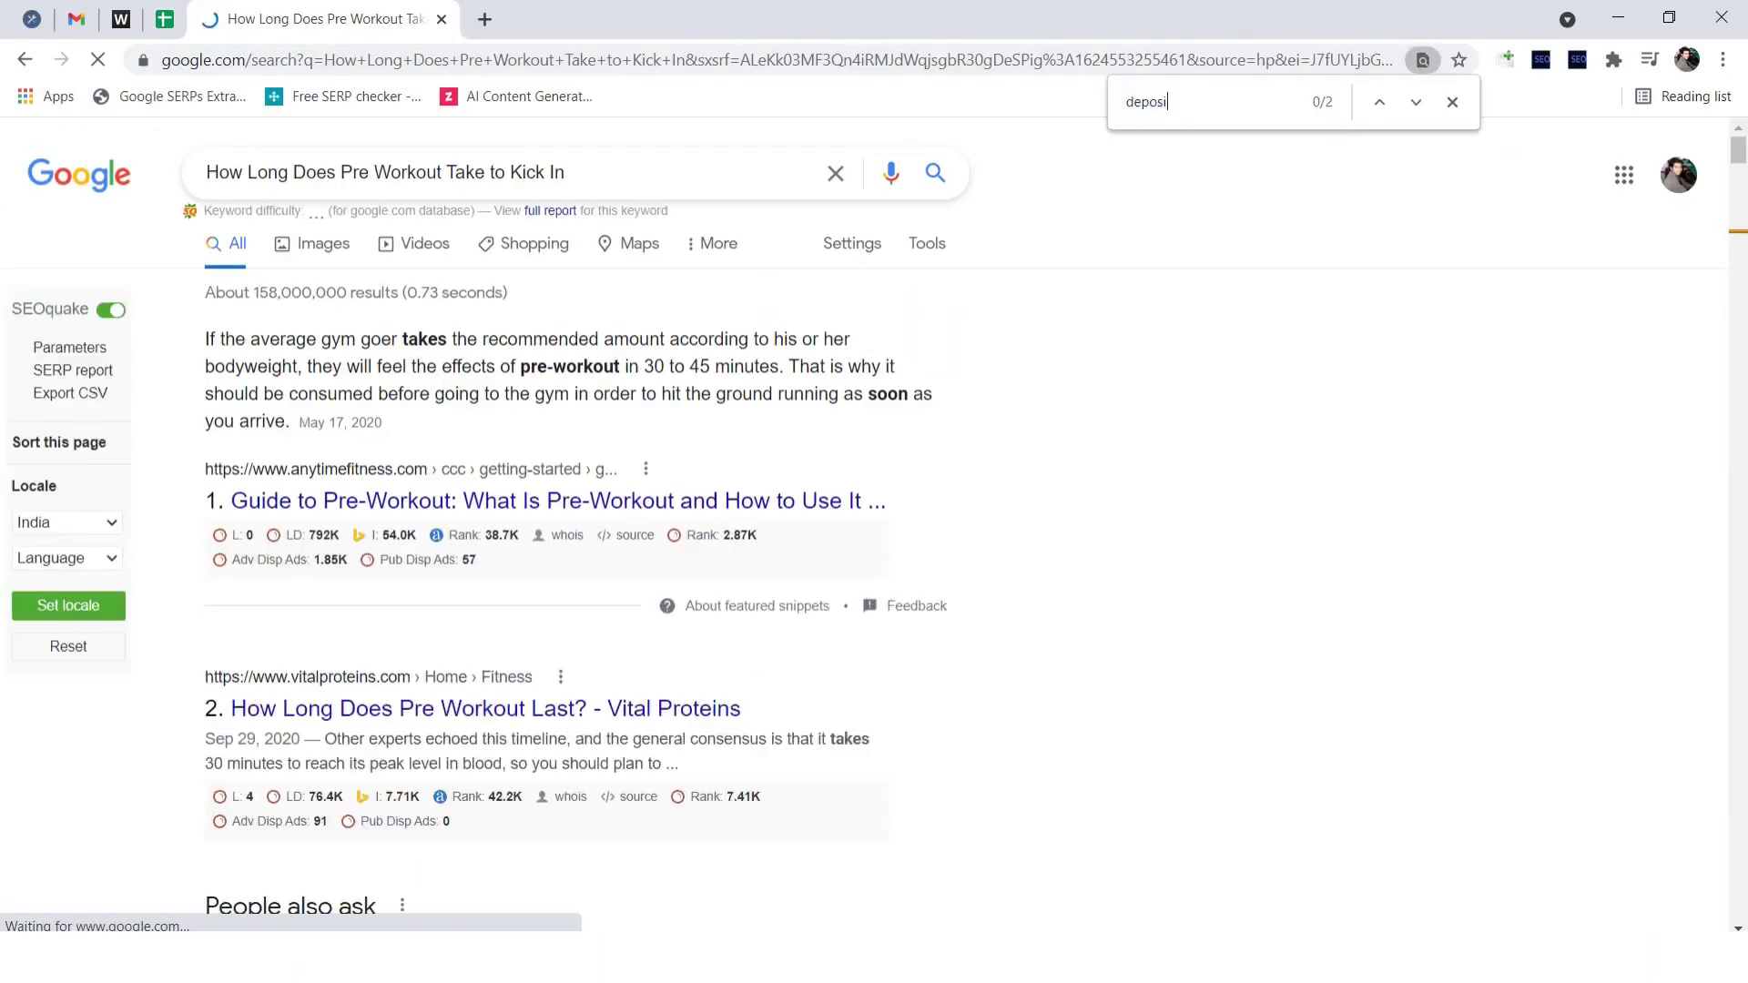
key("Return")
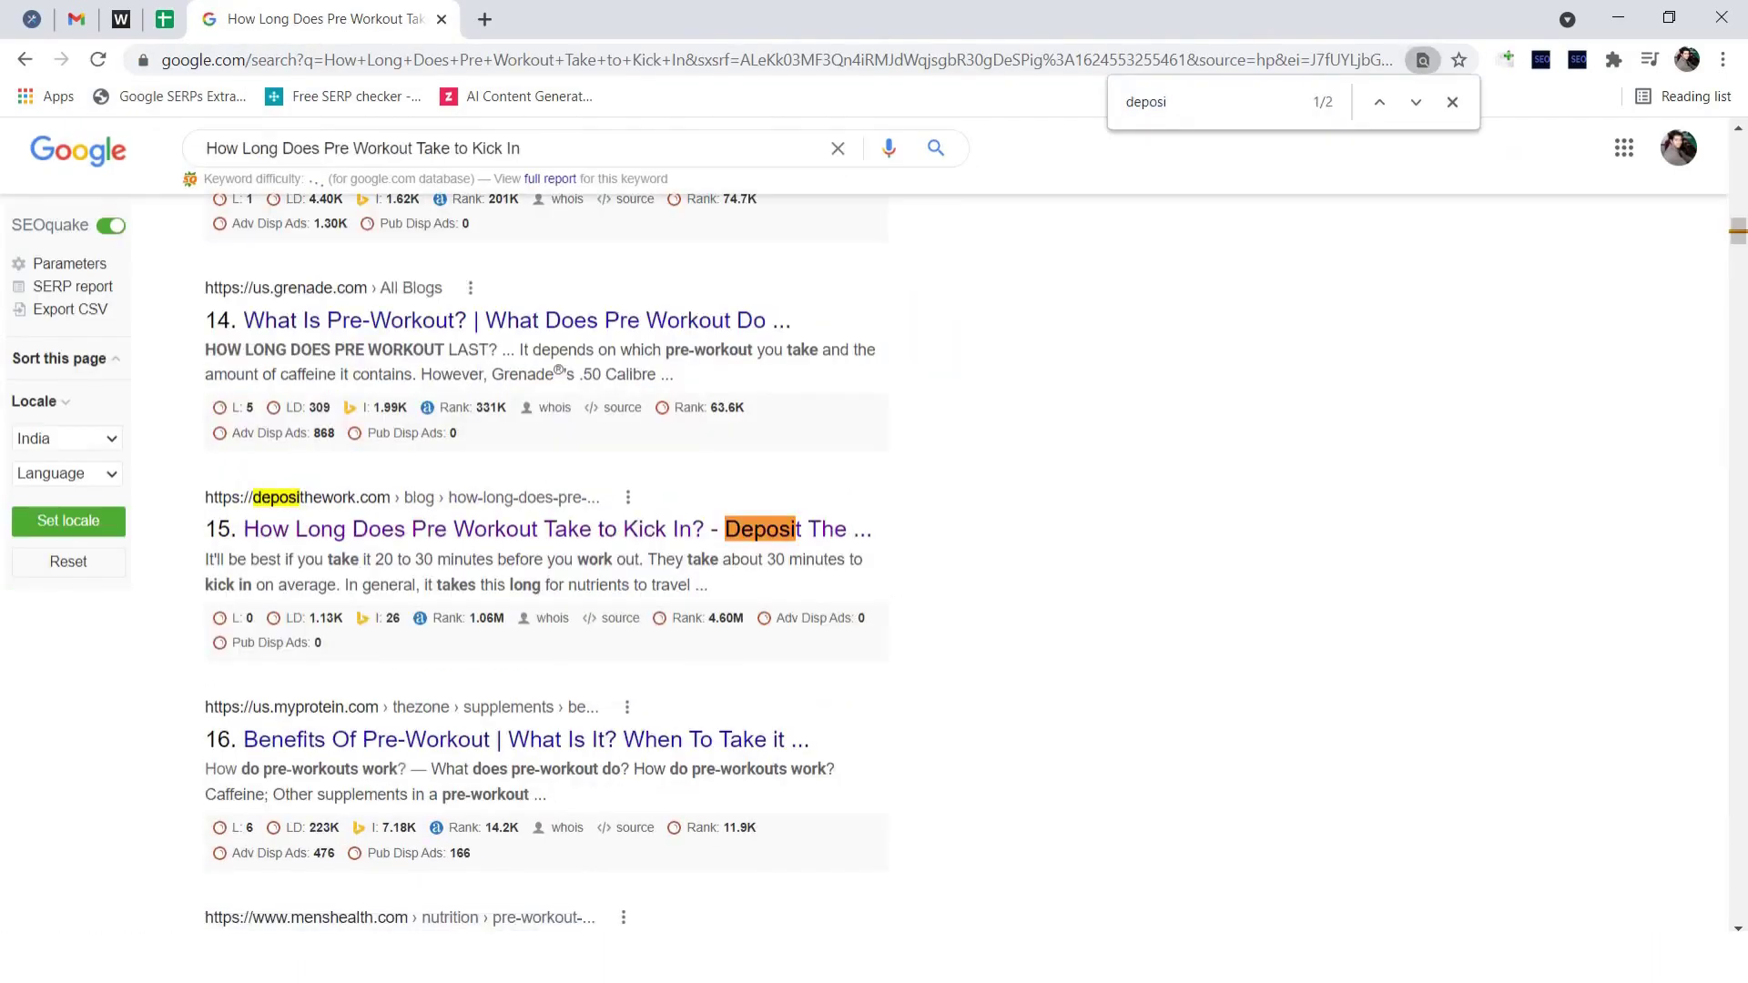
triple_click(455, 573)
left_click(165, 19)
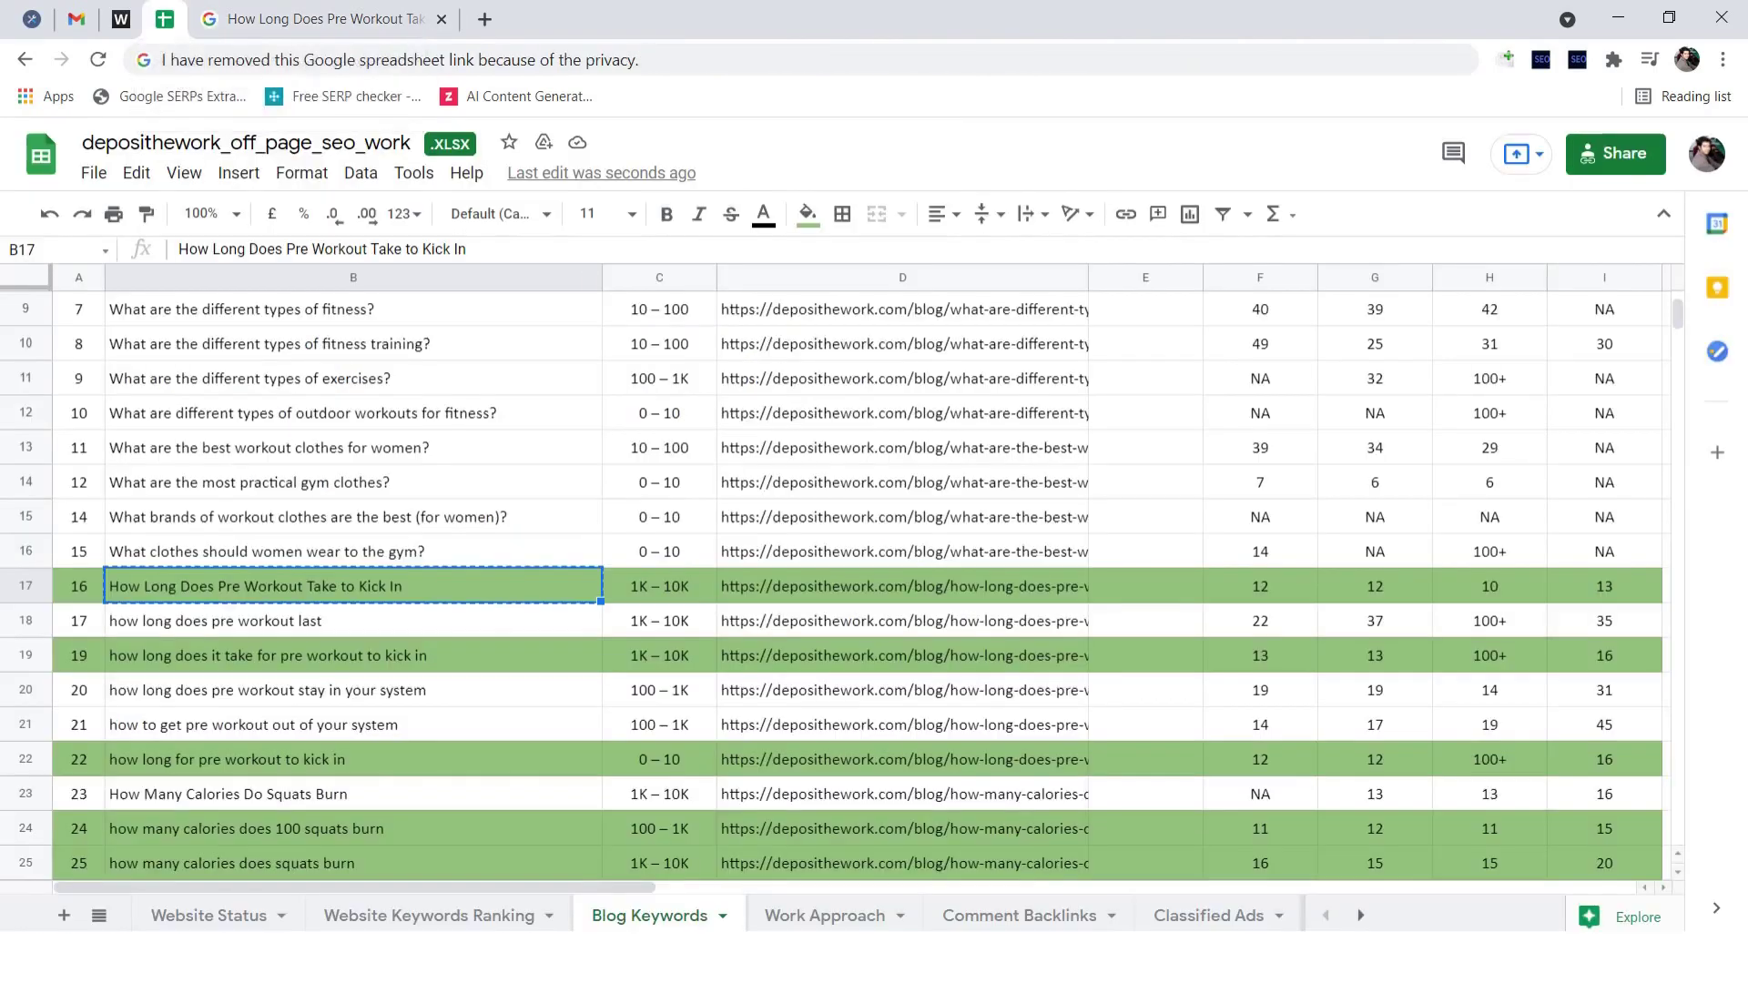
left_click(1145, 586)
type("15")
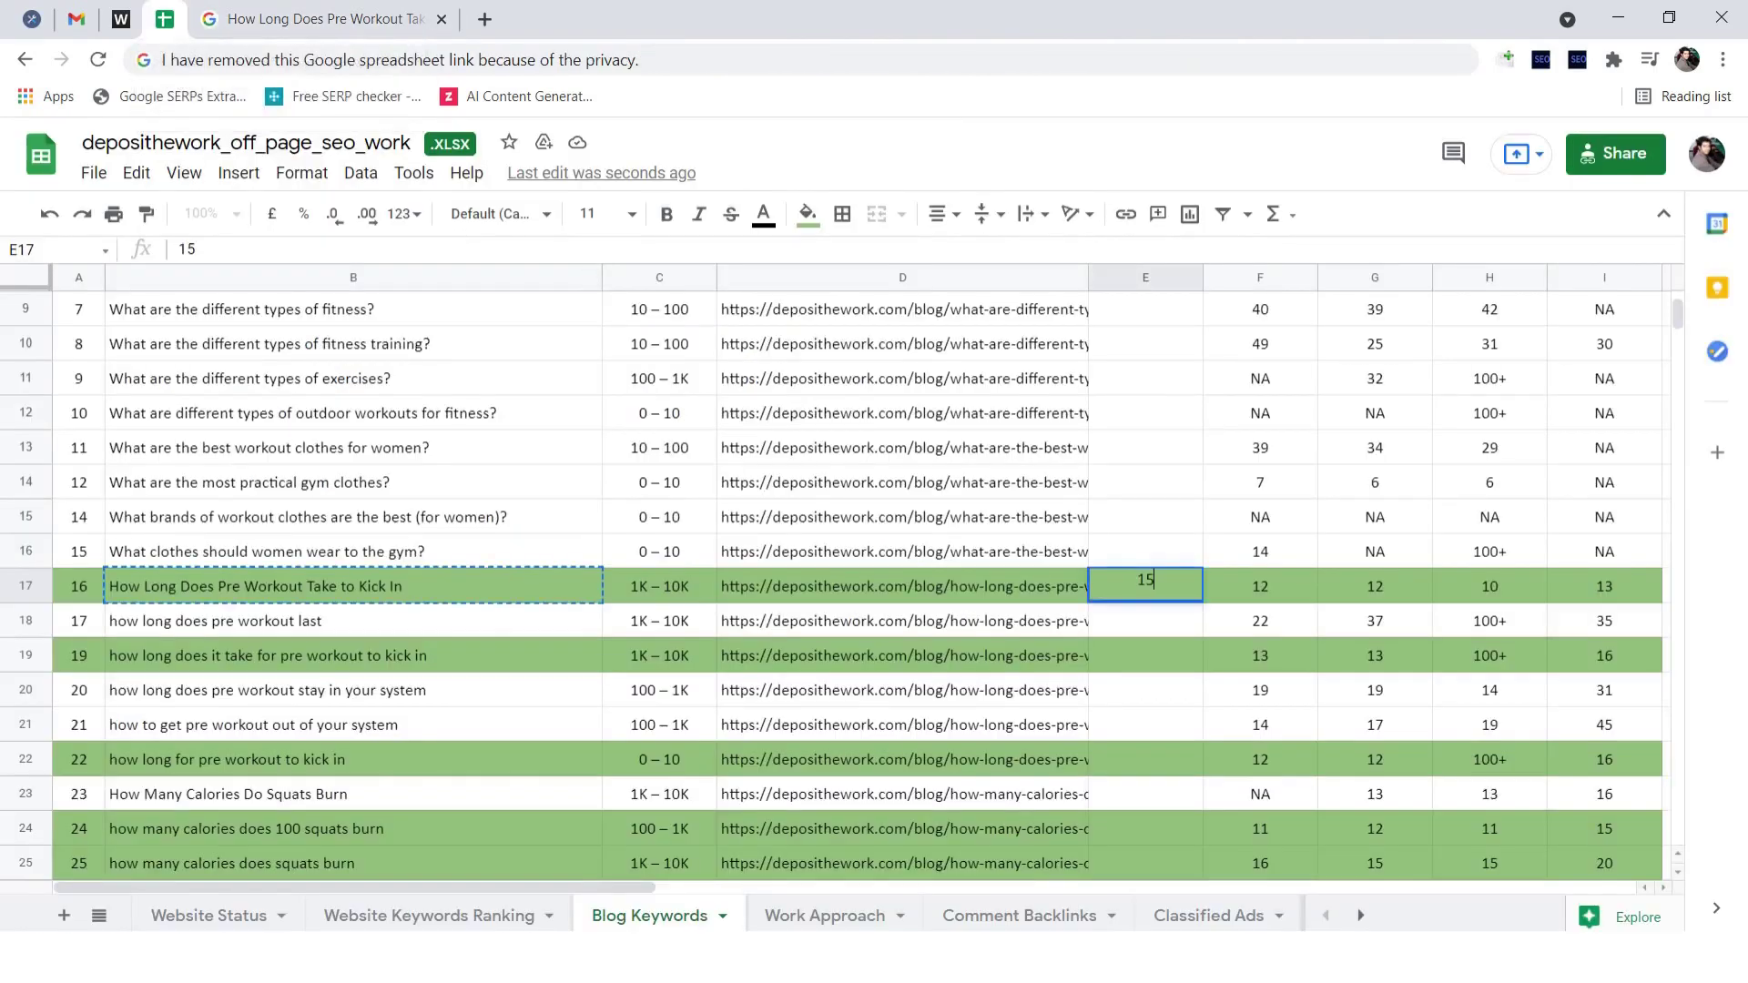
left_click(1146, 655)
Step: Copy row 19's keyword "how long does it take for pre workout to kick in" and search Google for it
left_click(353, 655)
left_click(396, 19)
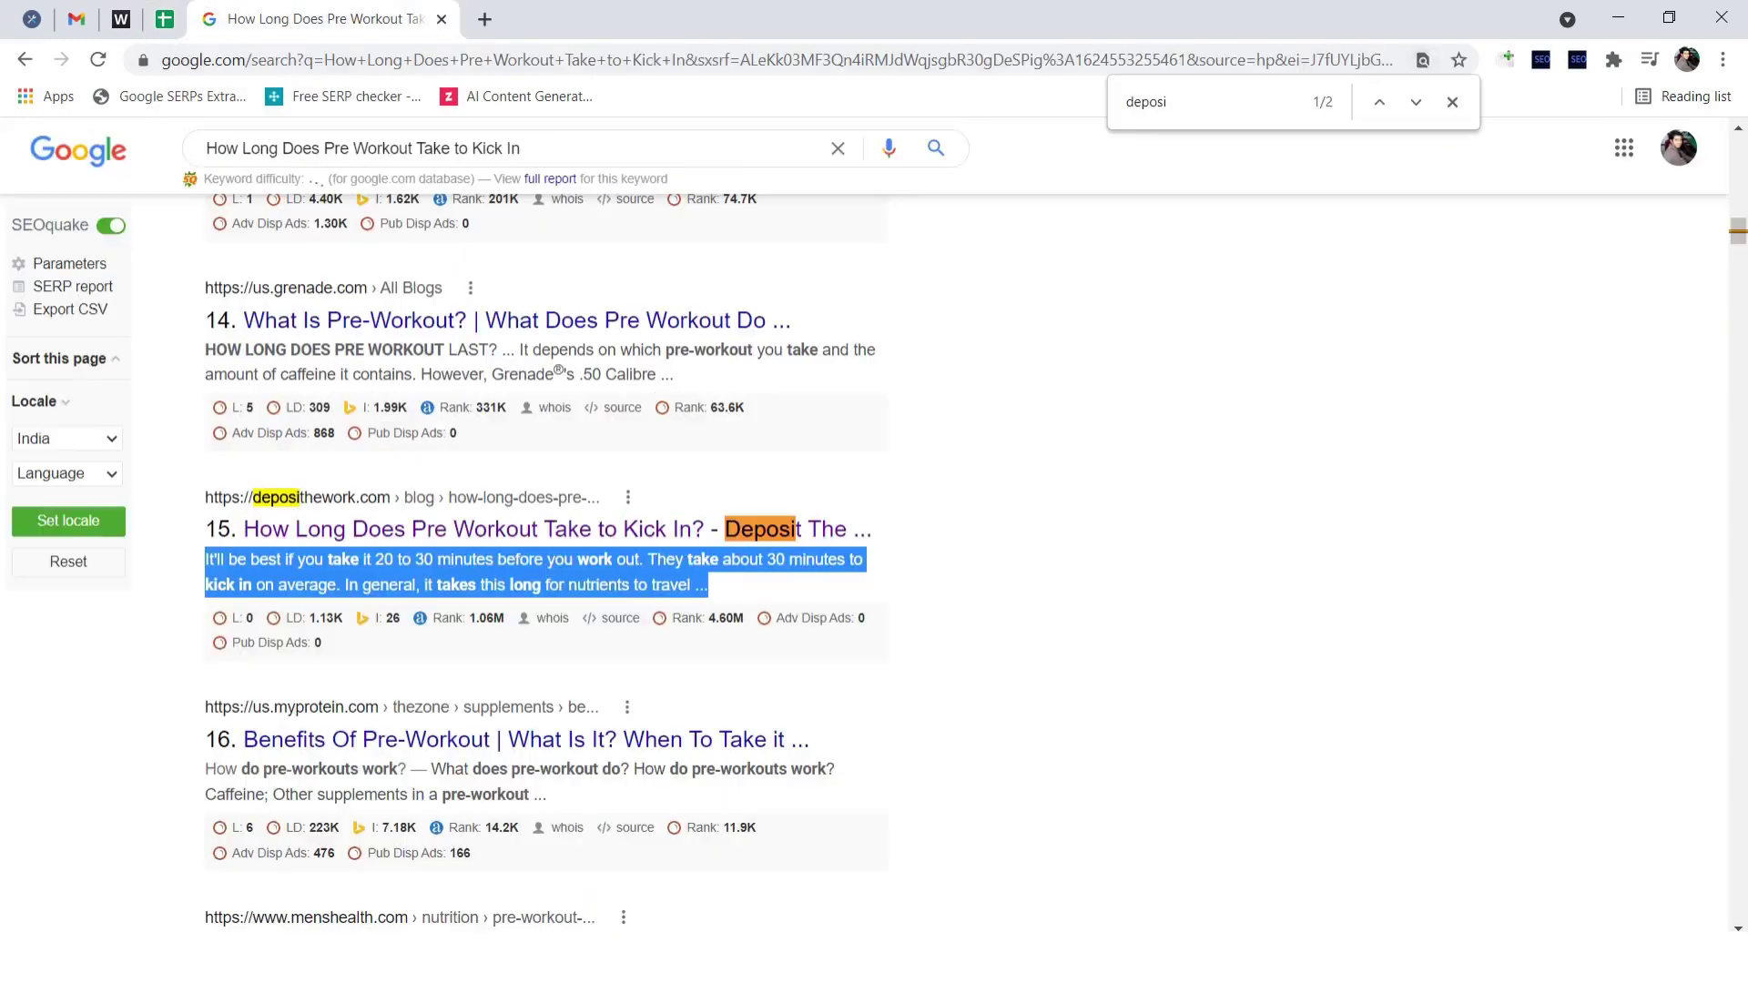
triple_click(492, 148)
type("how long does it take for pre workout to kick in")
key("Return")
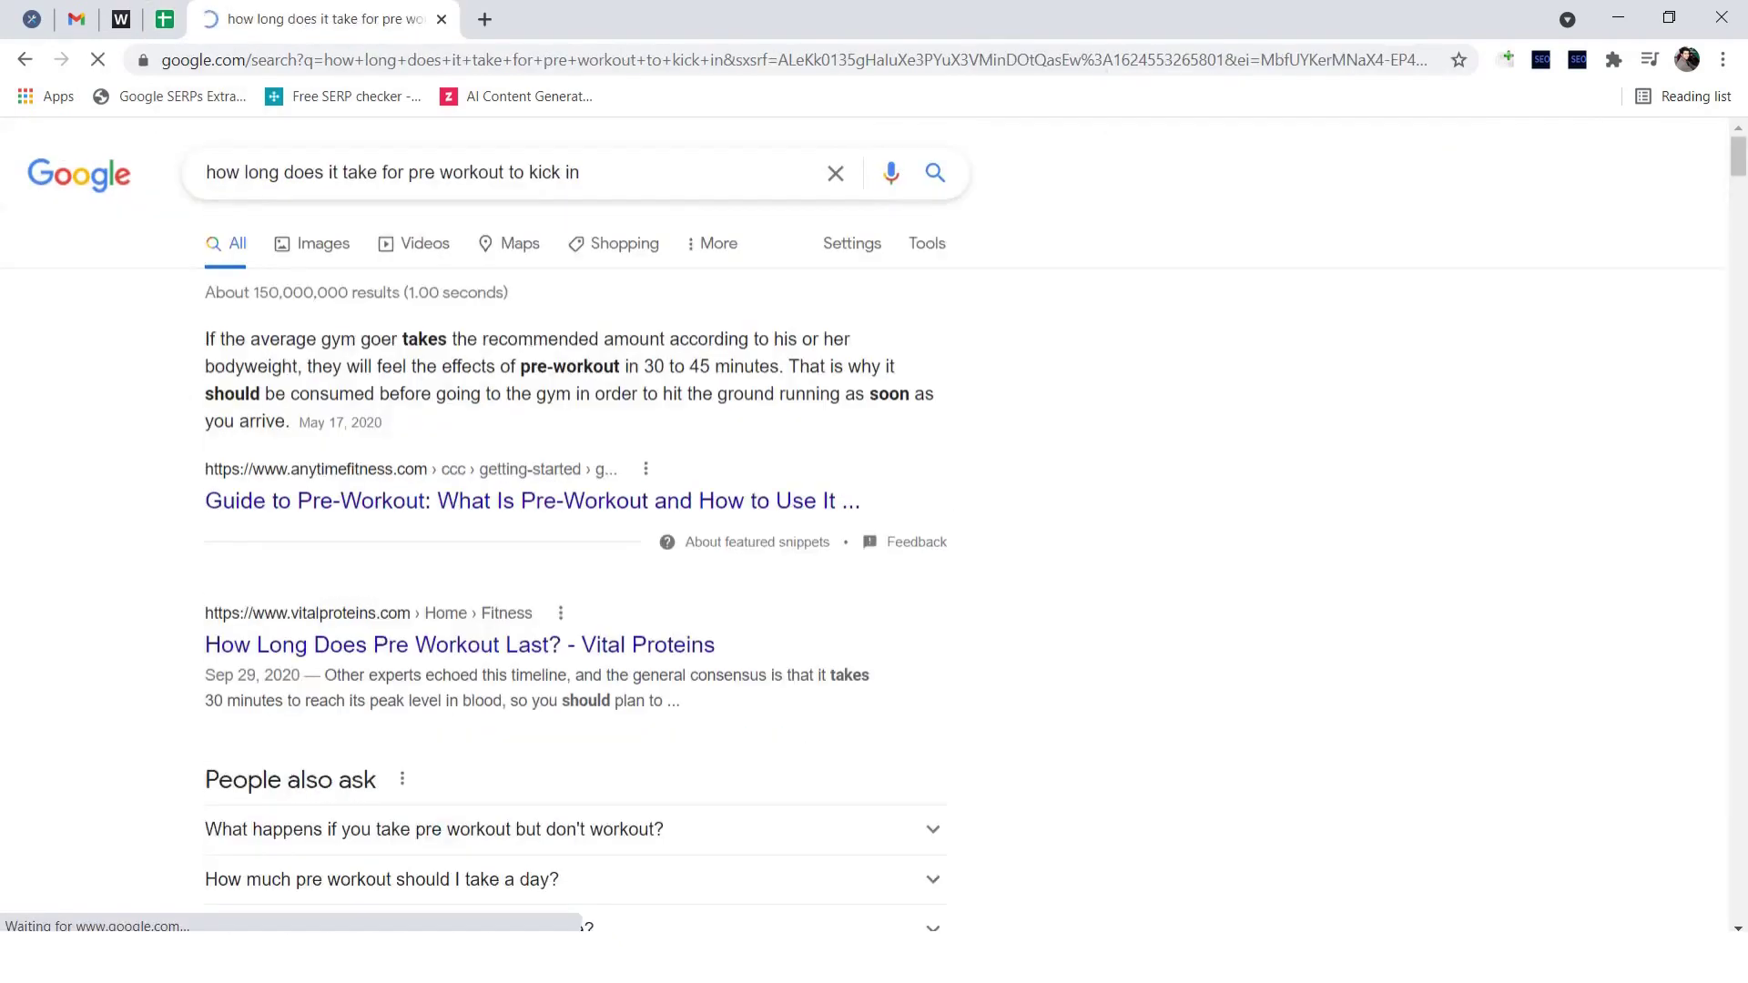
Step: Find "deposi" in the new search results and record ranking 17 for row 19 in the 24/06/2021 column
key("ctrl+f")
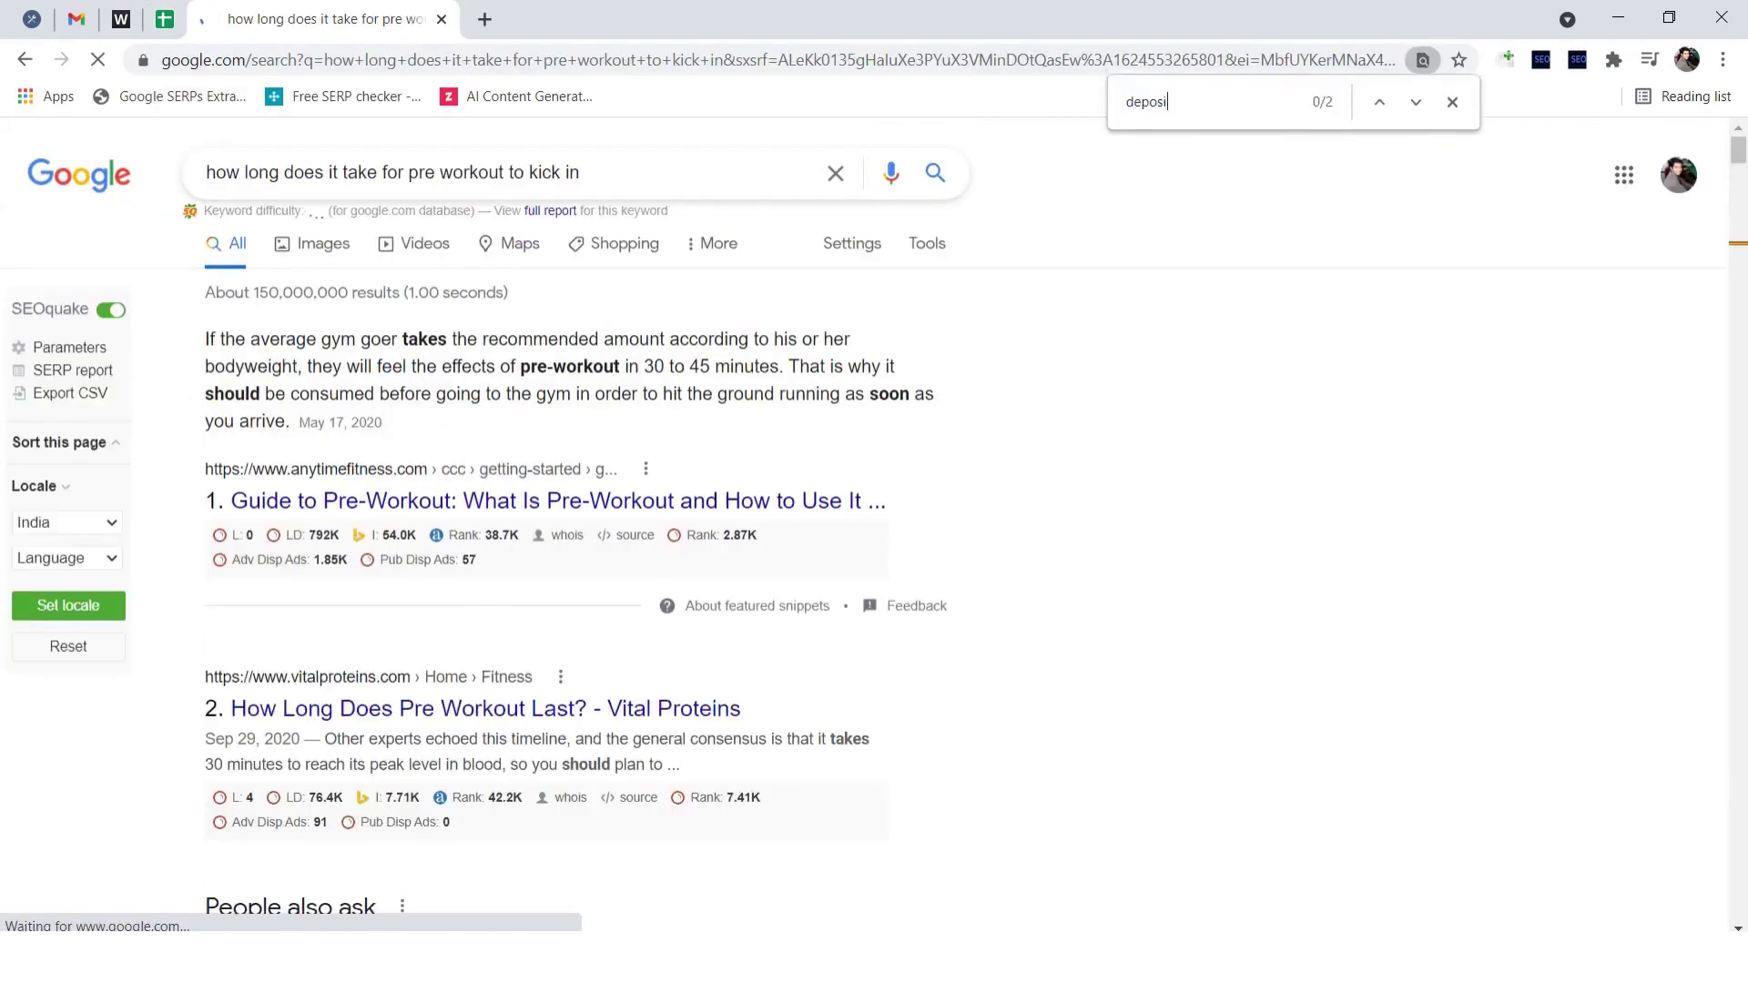
key("ctrl+shift+Tab")
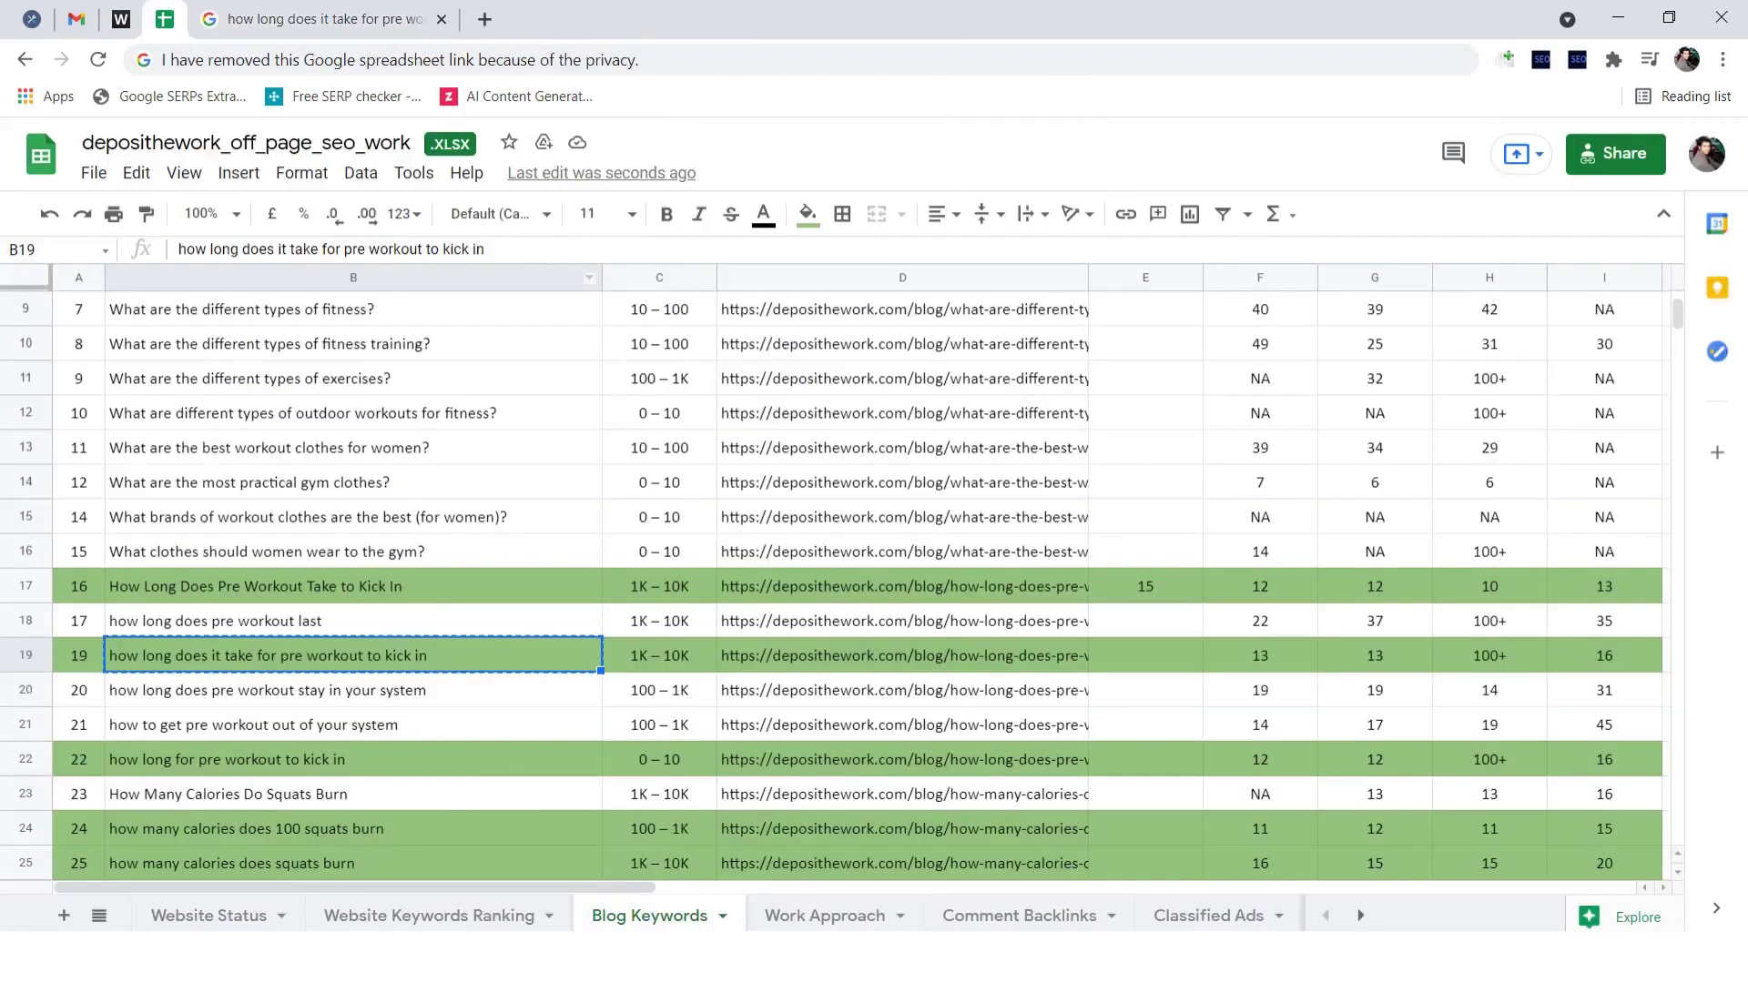
left_click(1145, 656)
type("17")
left_click(1145, 759)
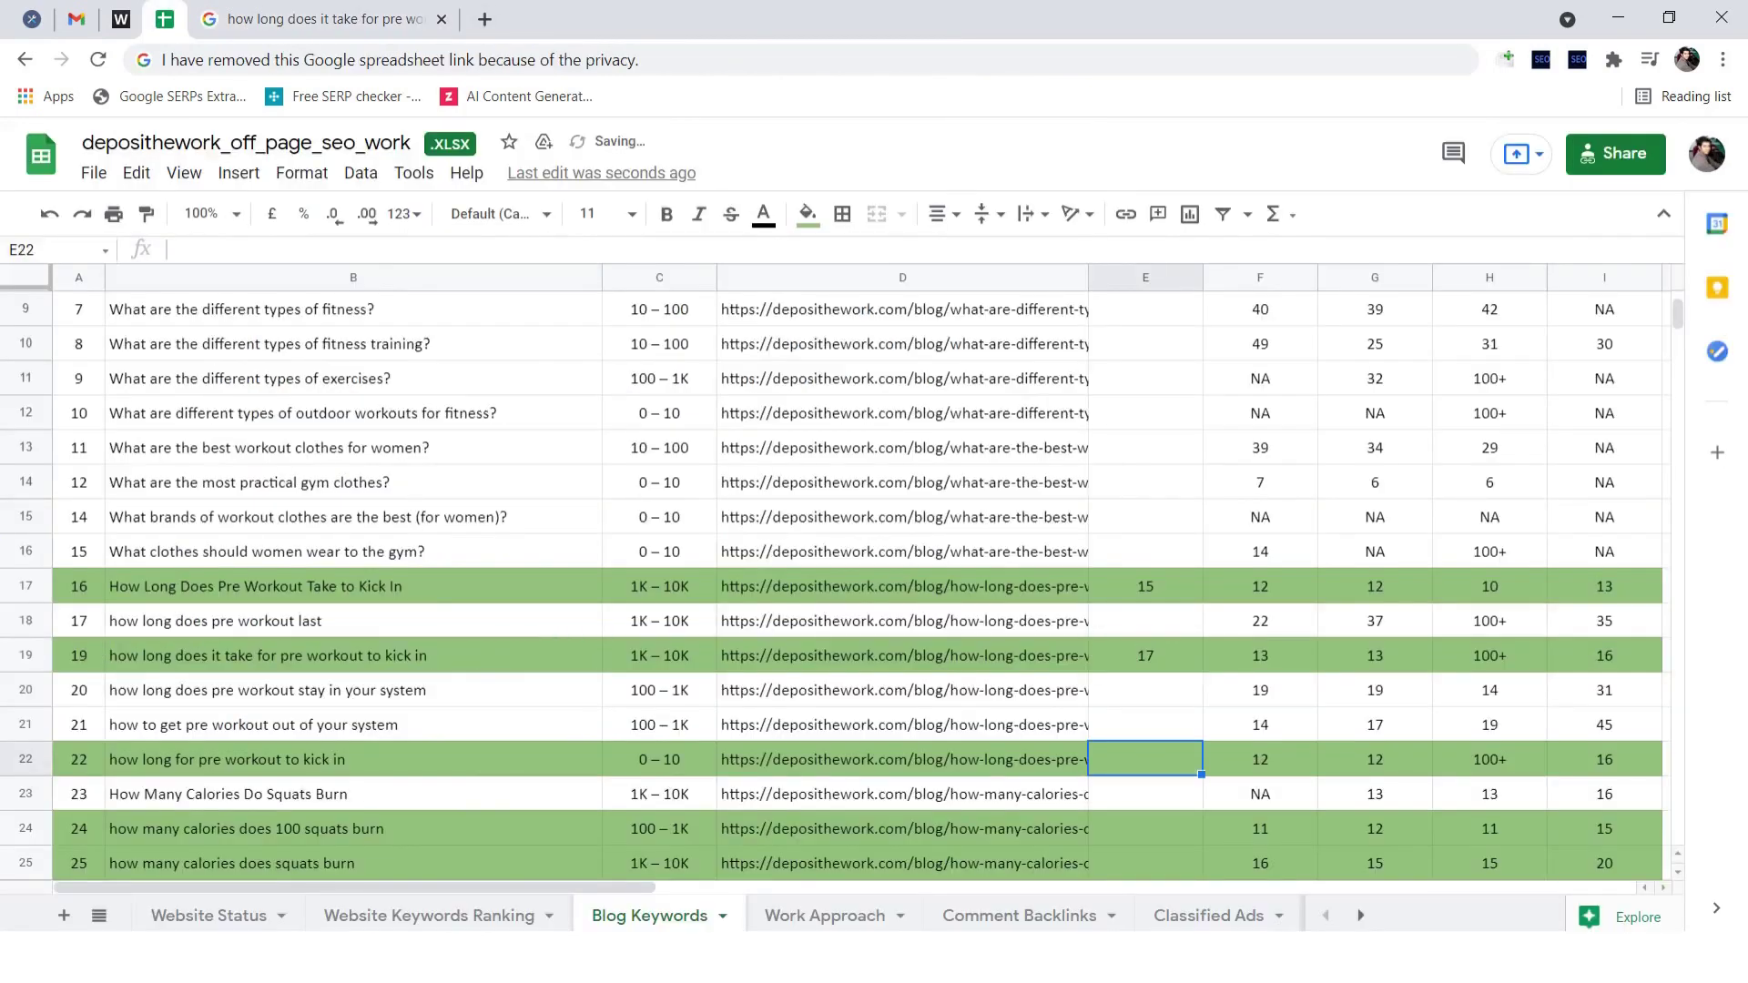
Step: Copy row 22's keyword "how long for pre workout to kick in" from the spreadsheet and search Google for it
left_click(353, 759)
key("ctrl+c")
left_click(314, 19)
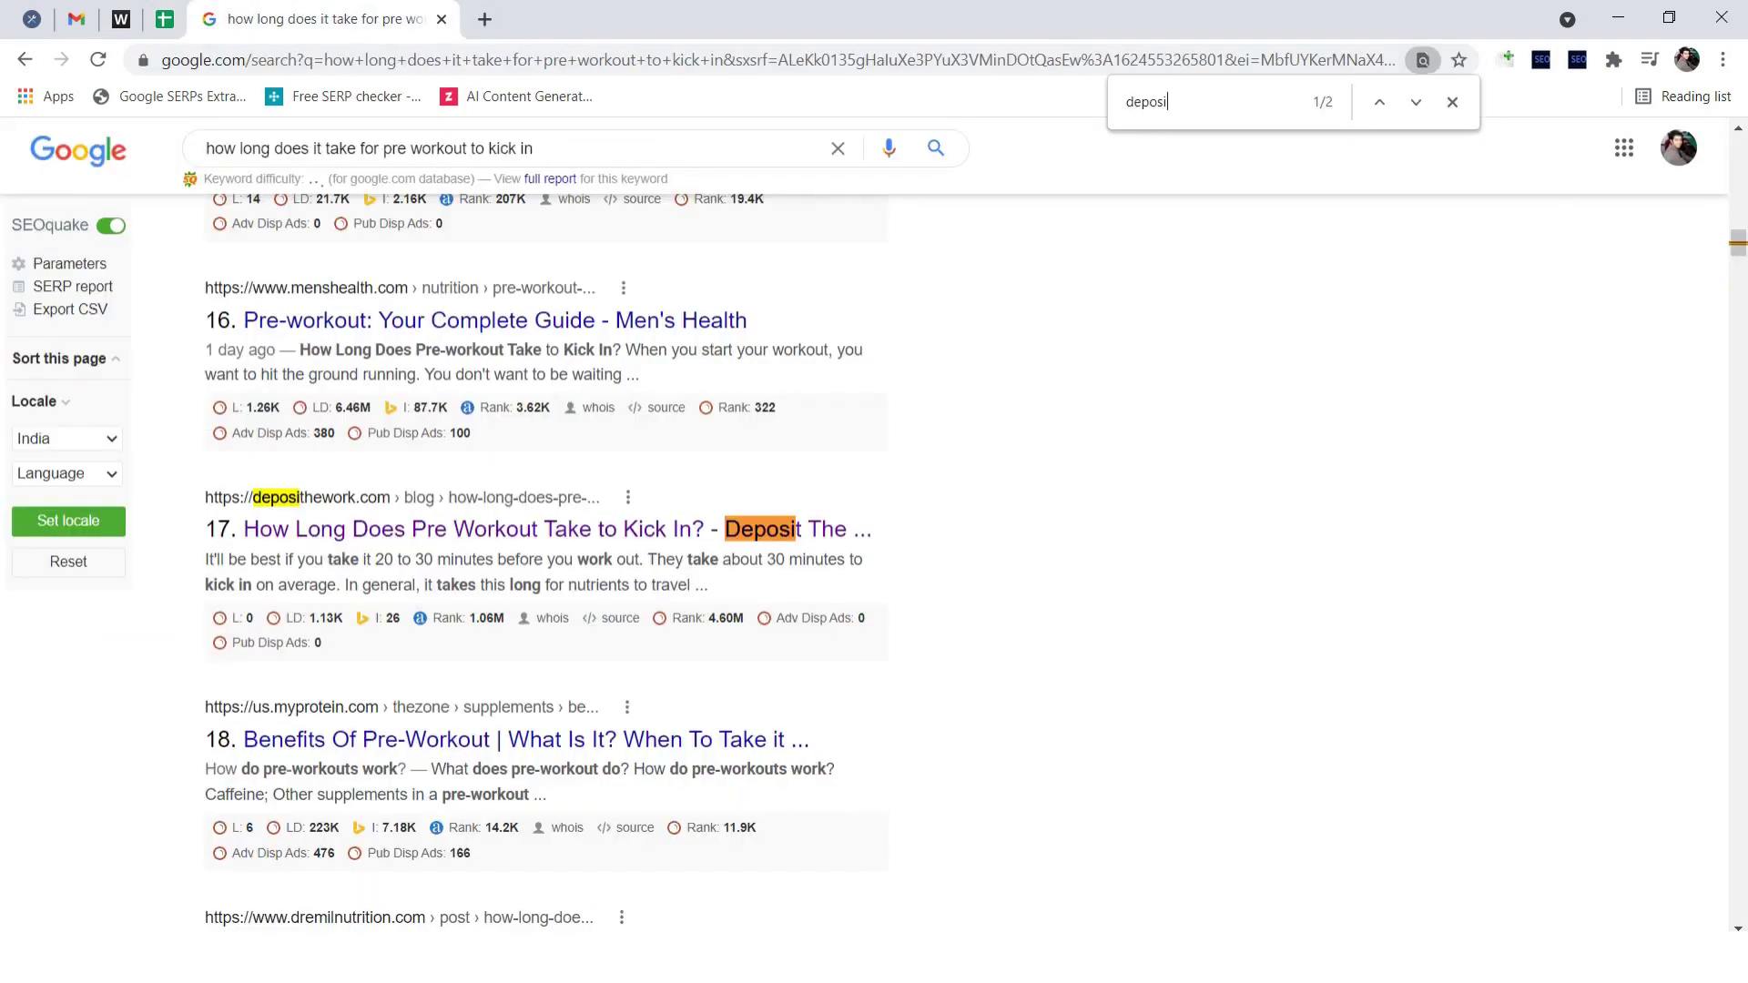
triple_click(396, 148)
key("ctrl+v")
key("Return")
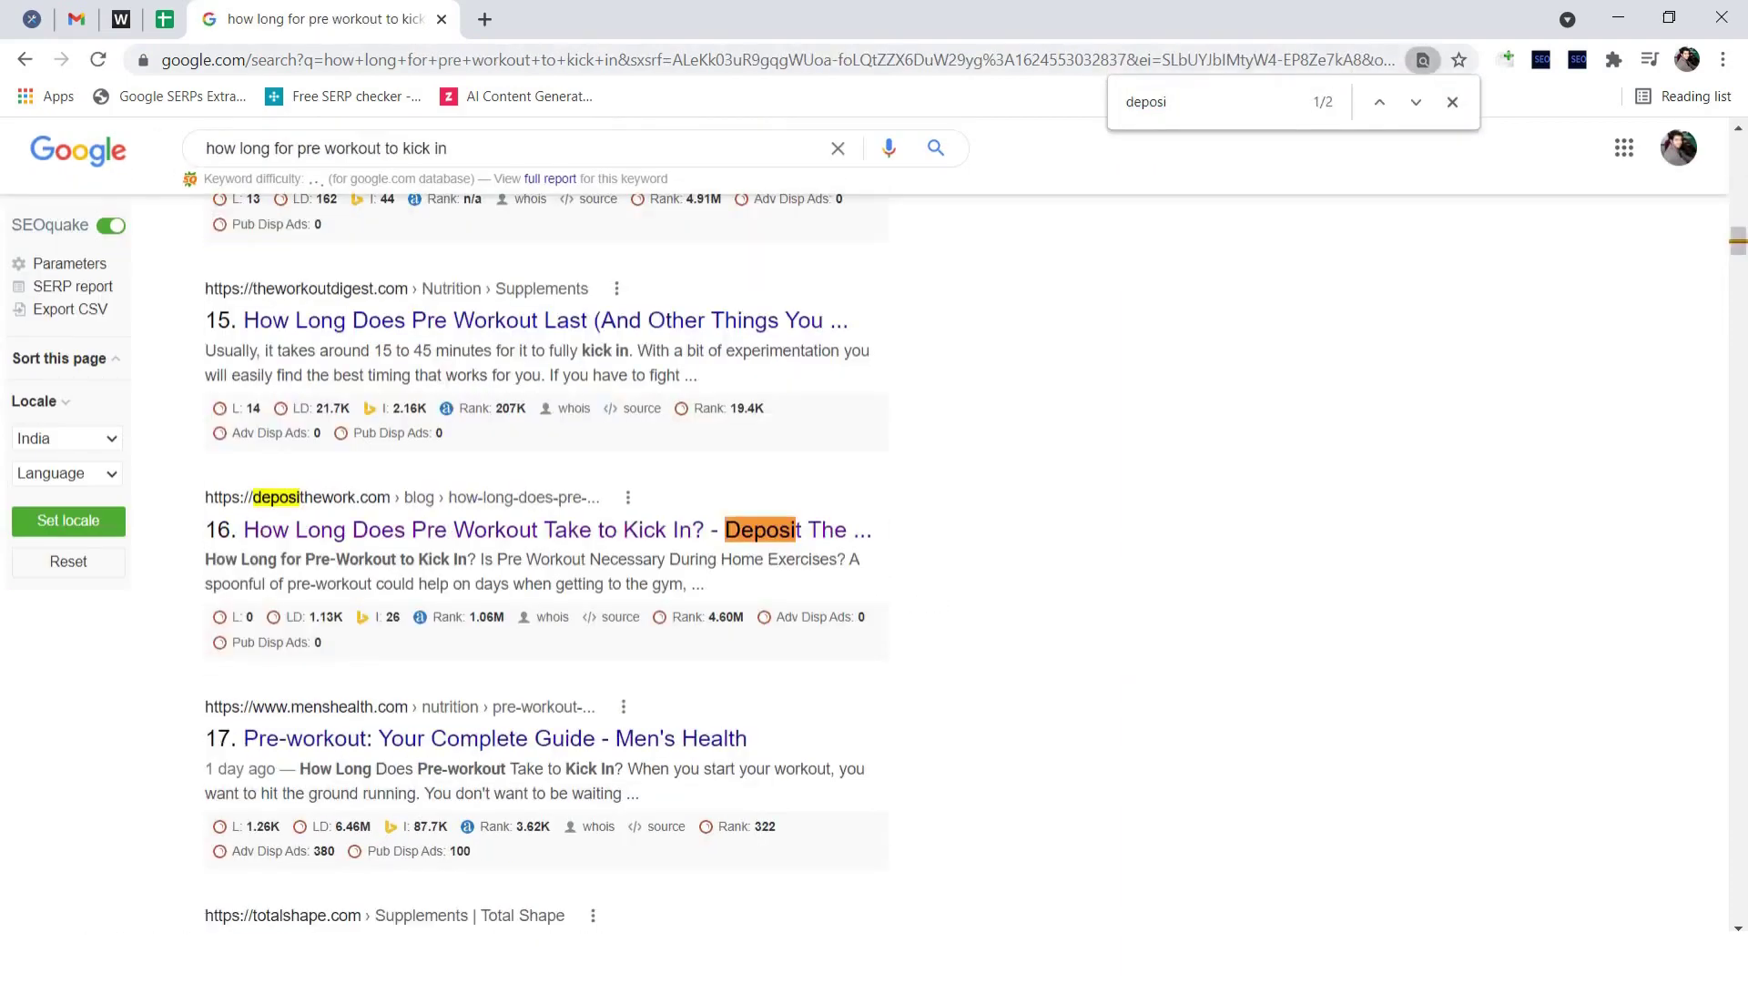
Step: Check the Deposit The Work result and record ranking 16 for row 22 in the 24/06/2021 column
triple_click(405, 560)
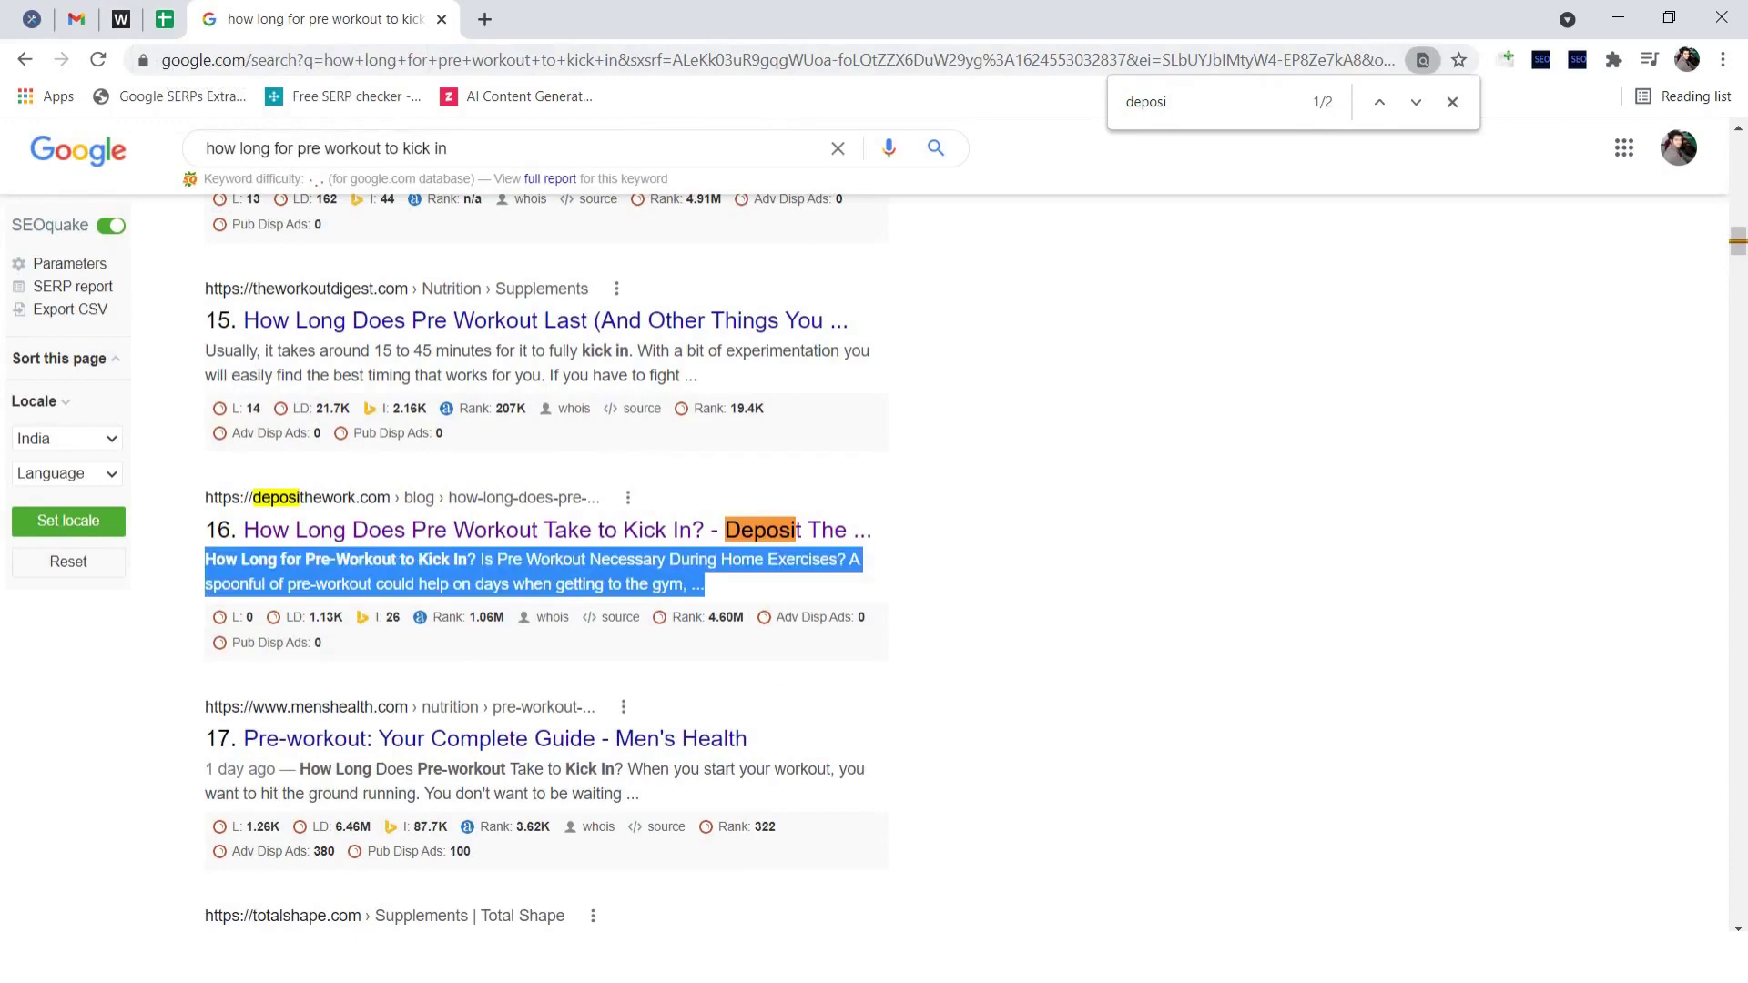
left_click(164, 19)
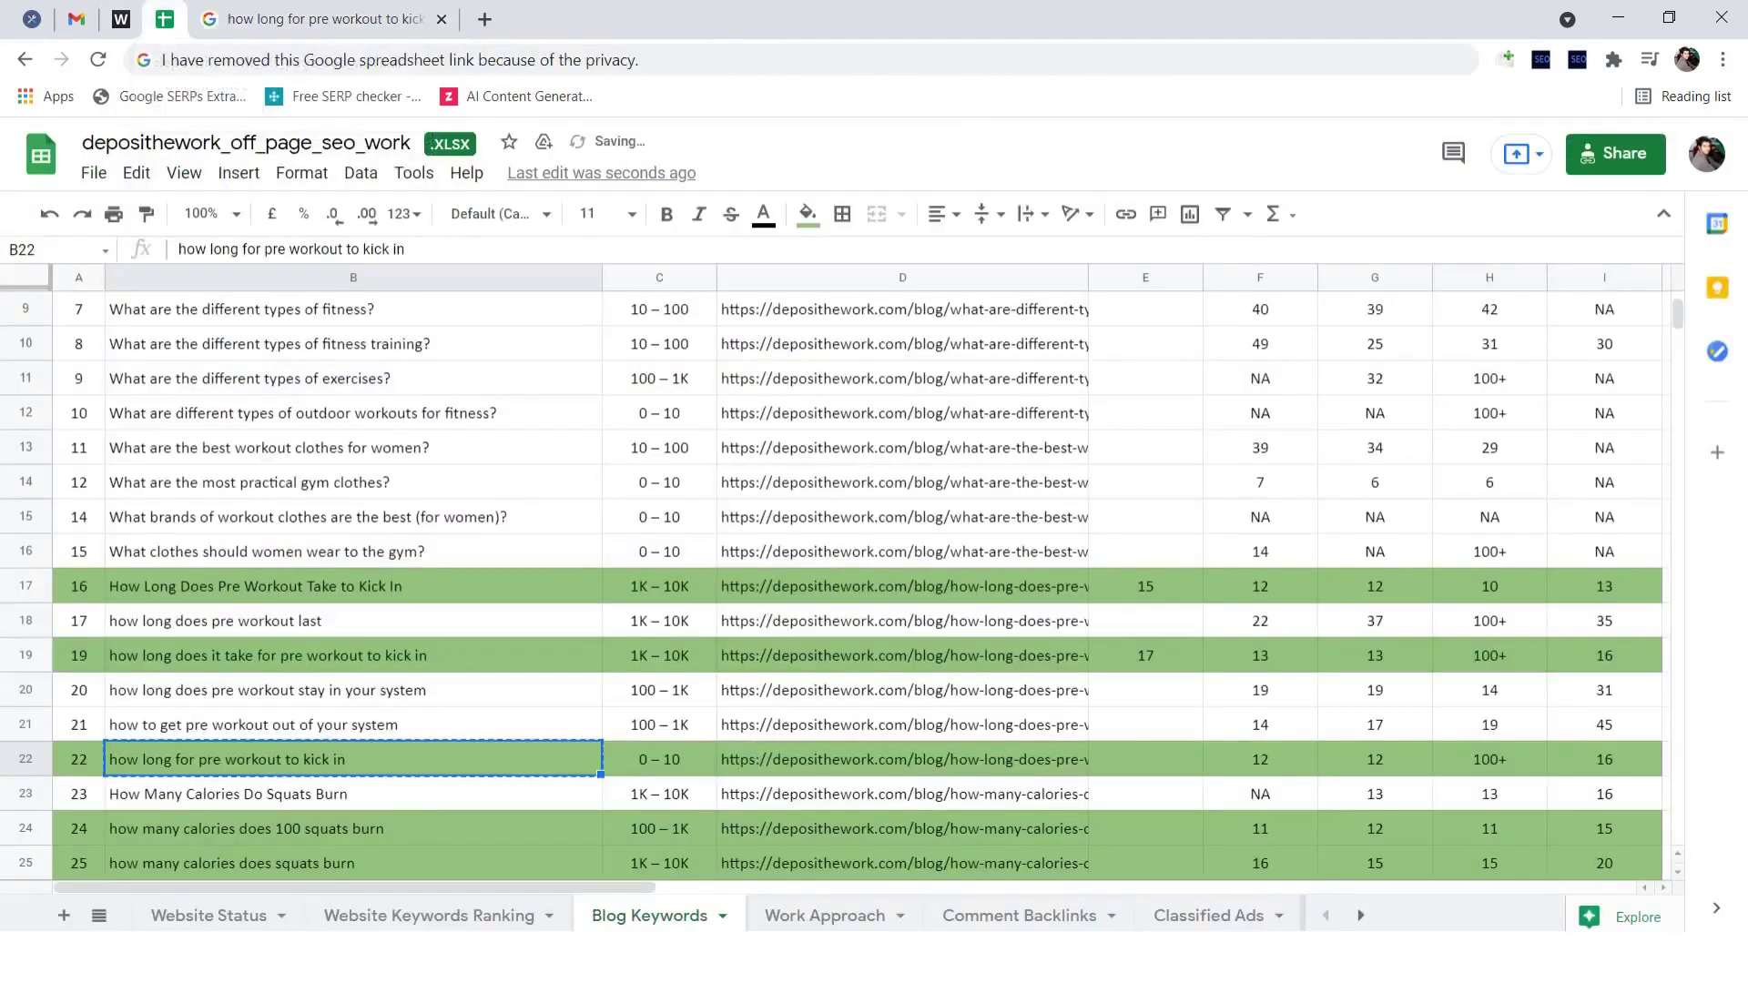
left_click(1146, 759)
type("16")
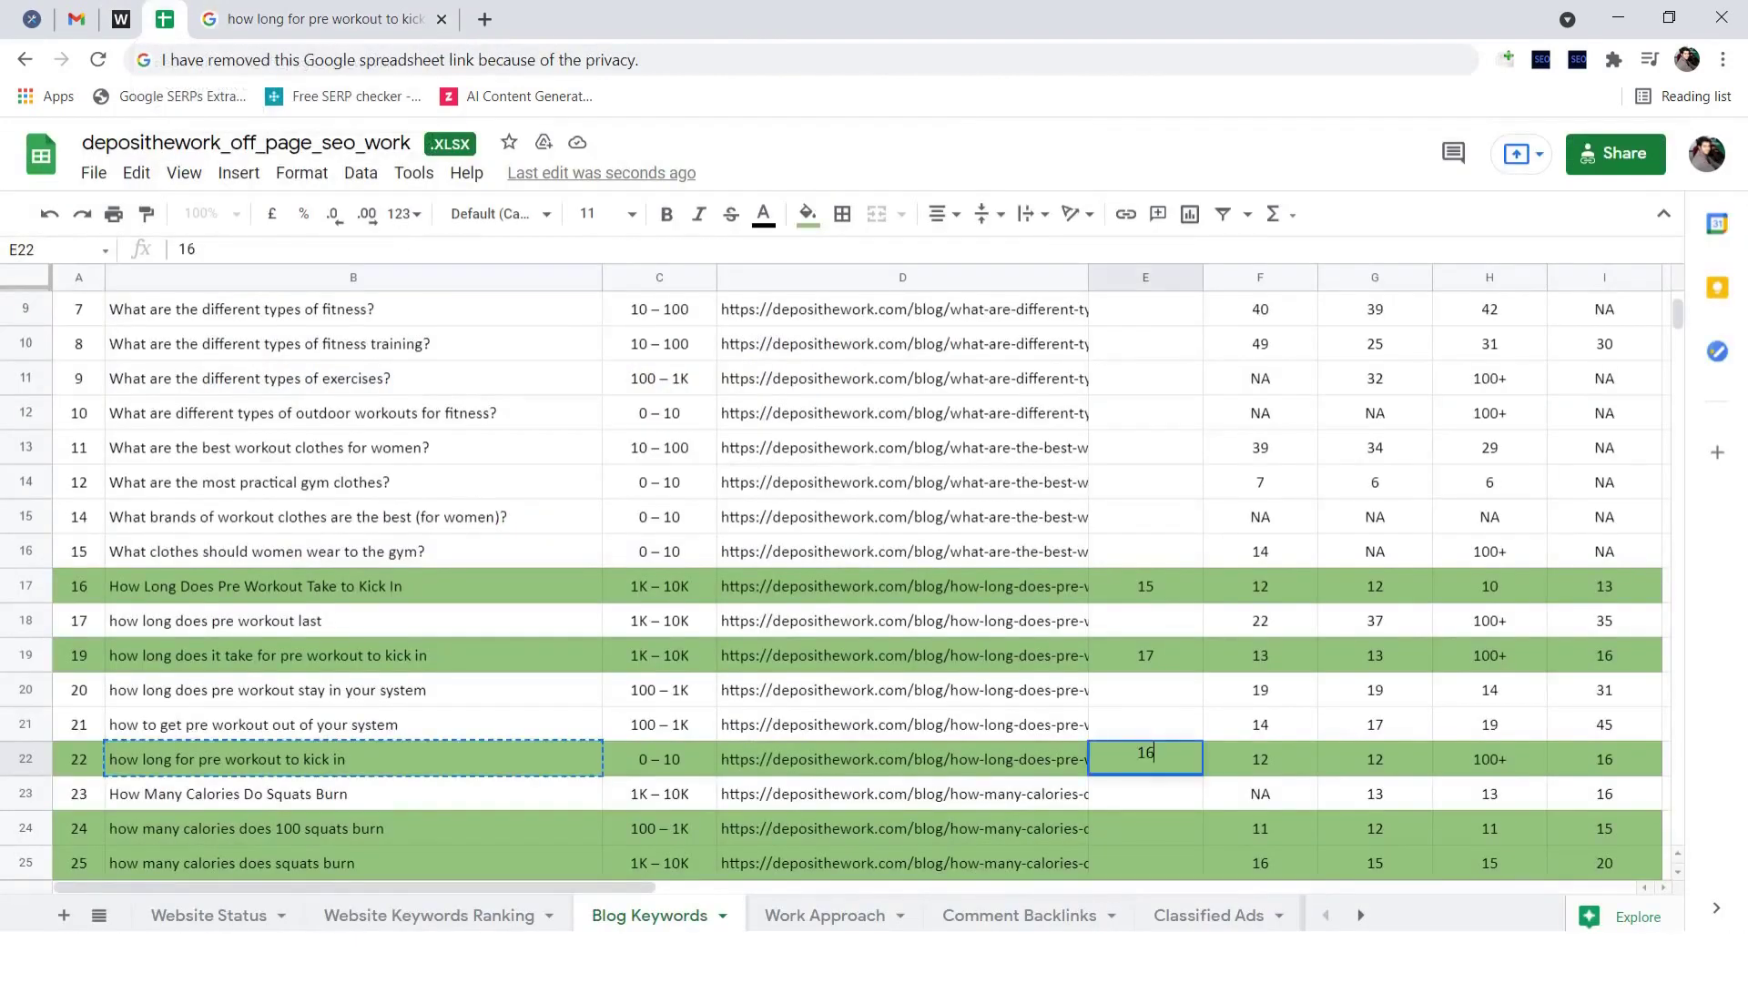
left_click(1146, 828)
Step: Copy row 24's keyword "how many calories does 100 squats burn" and search Google for it
left_click(353, 828)
key("ctrl+c")
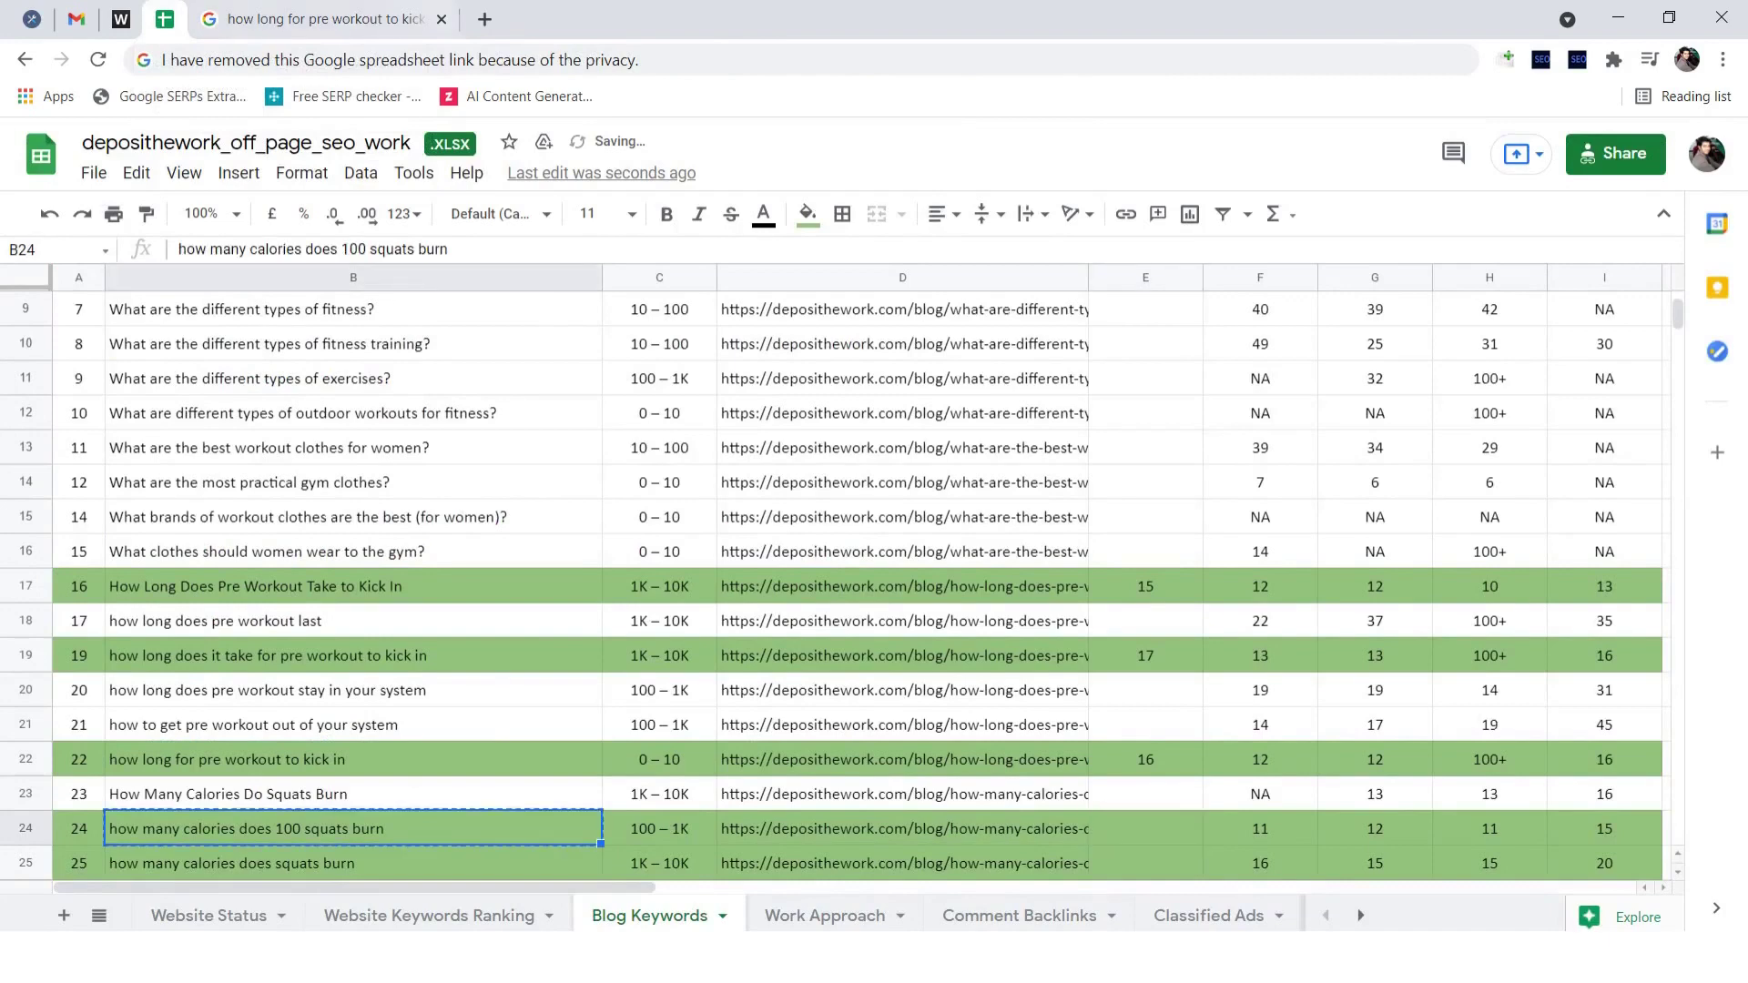
left_click(323, 19)
triple_click(440, 148)
key("ctrl+v")
key("Return")
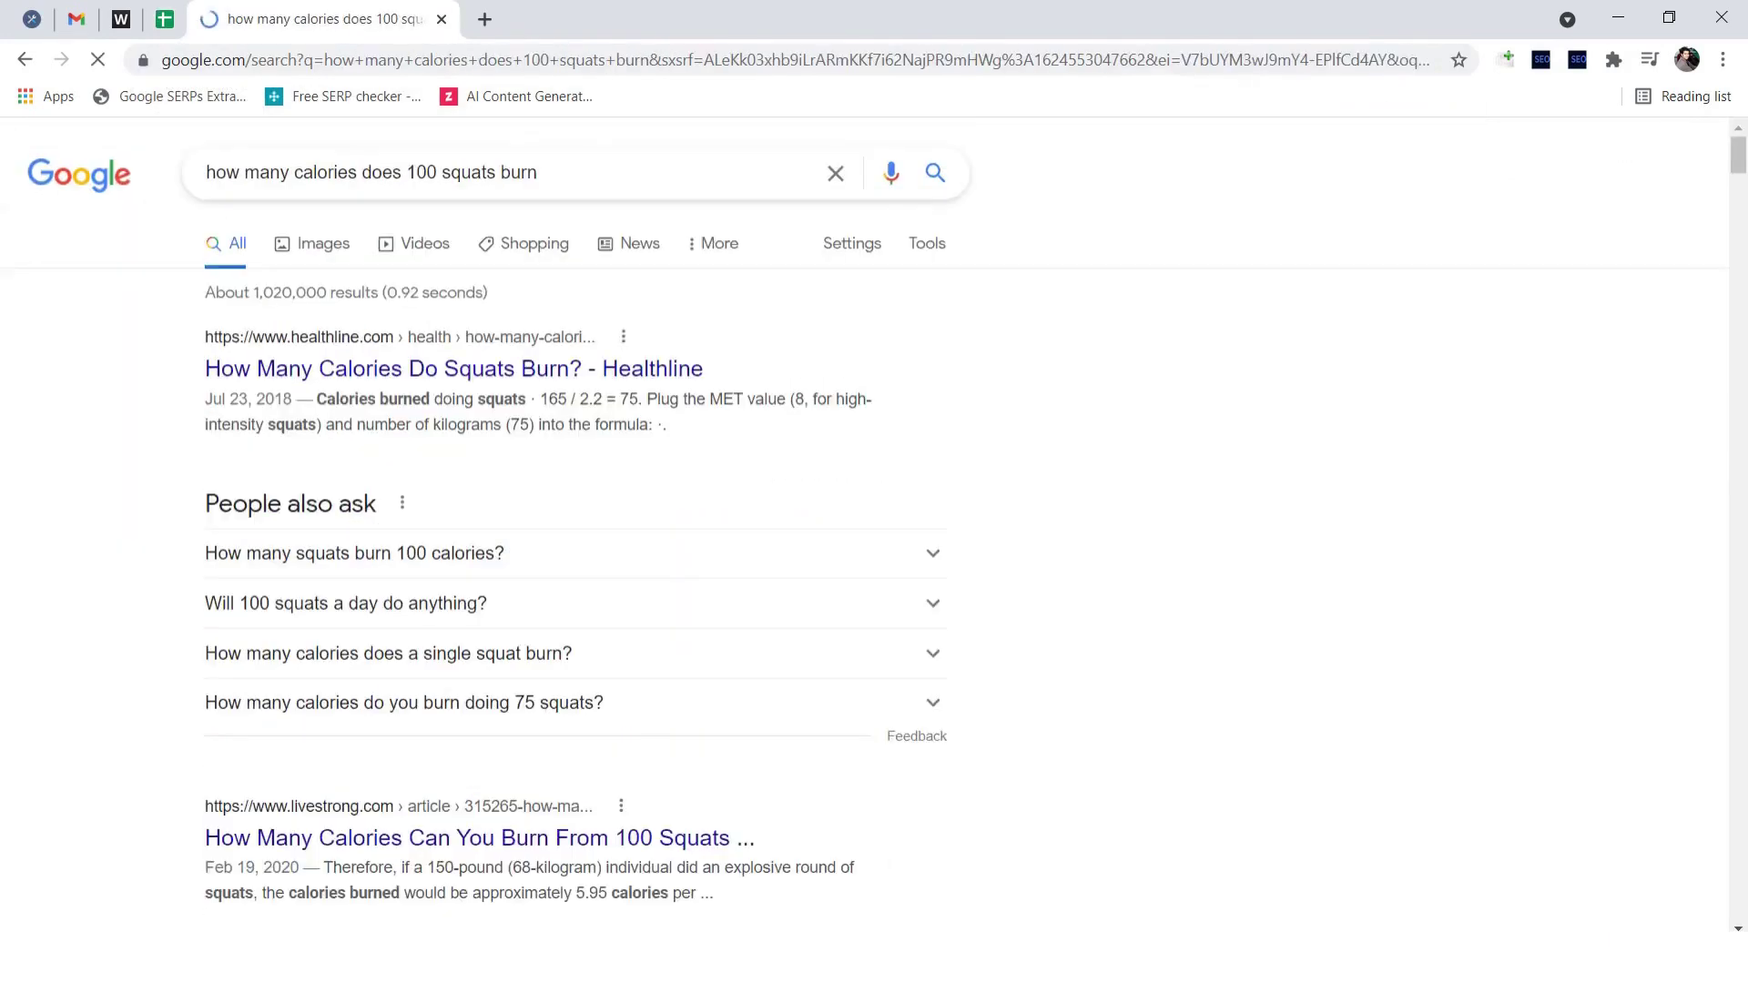
Step: Find "deposi" on the results page and record ranking 16 for row 24 in the 24/06/2021 column
key("ctrl+f")
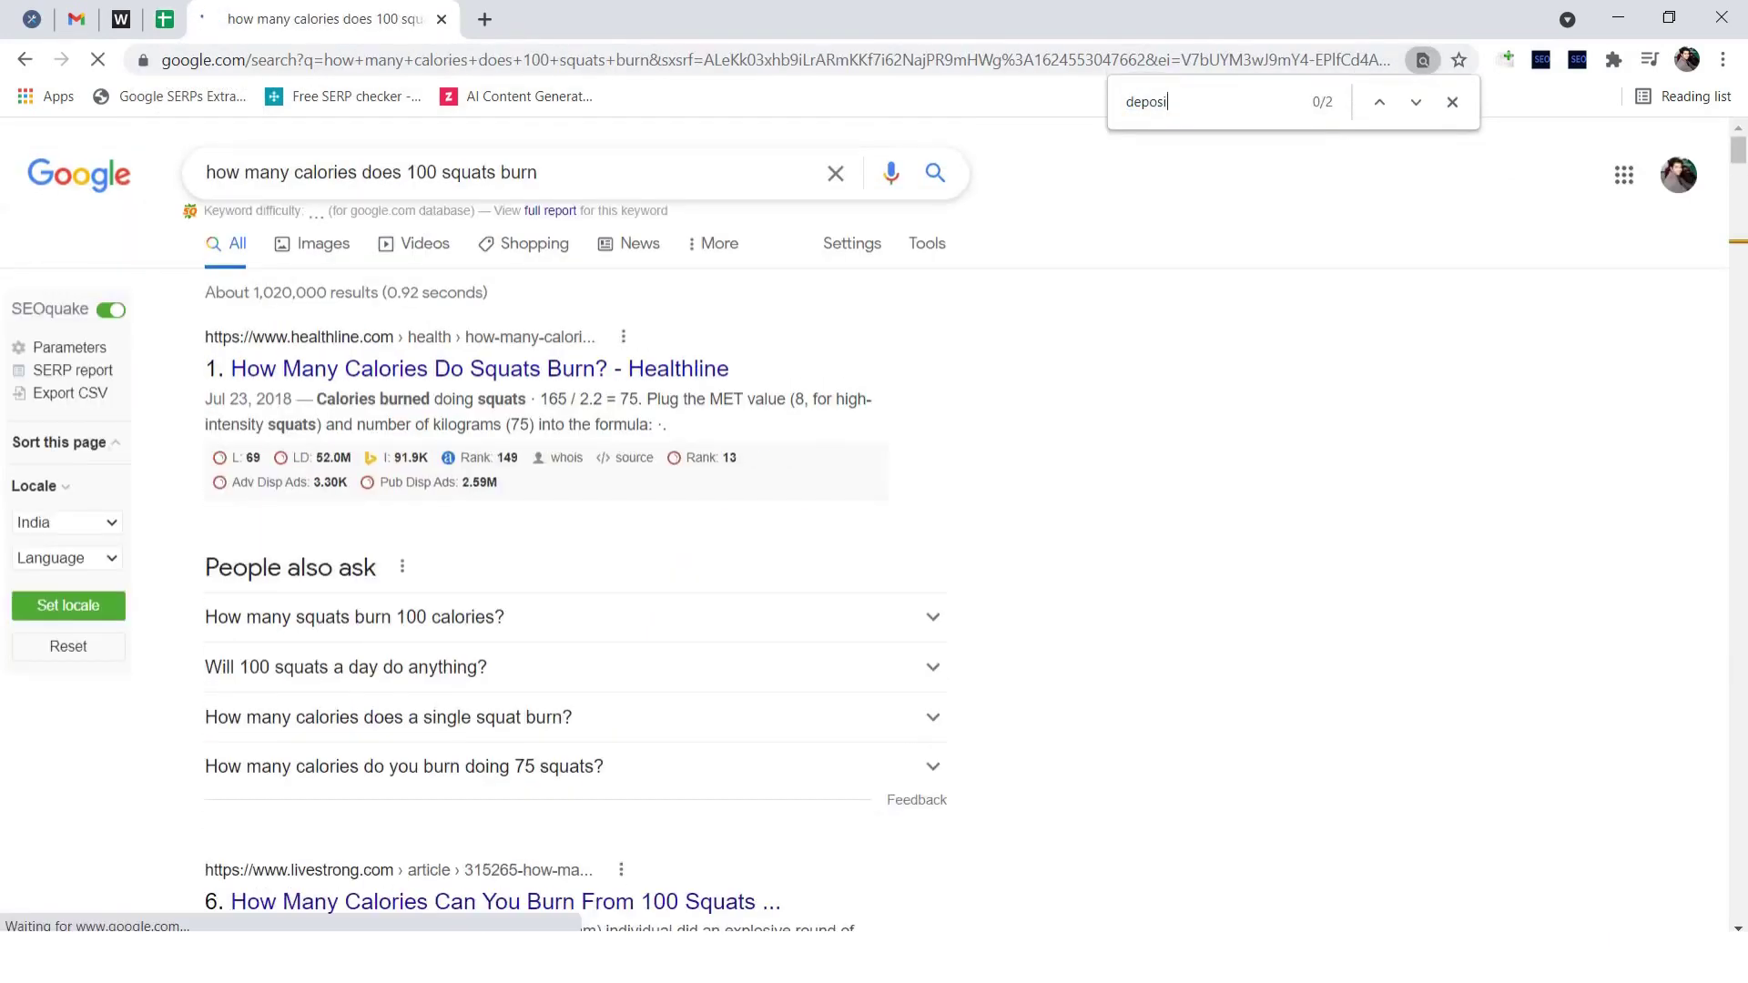
key("Return")
key("ctrl+shift+Tab")
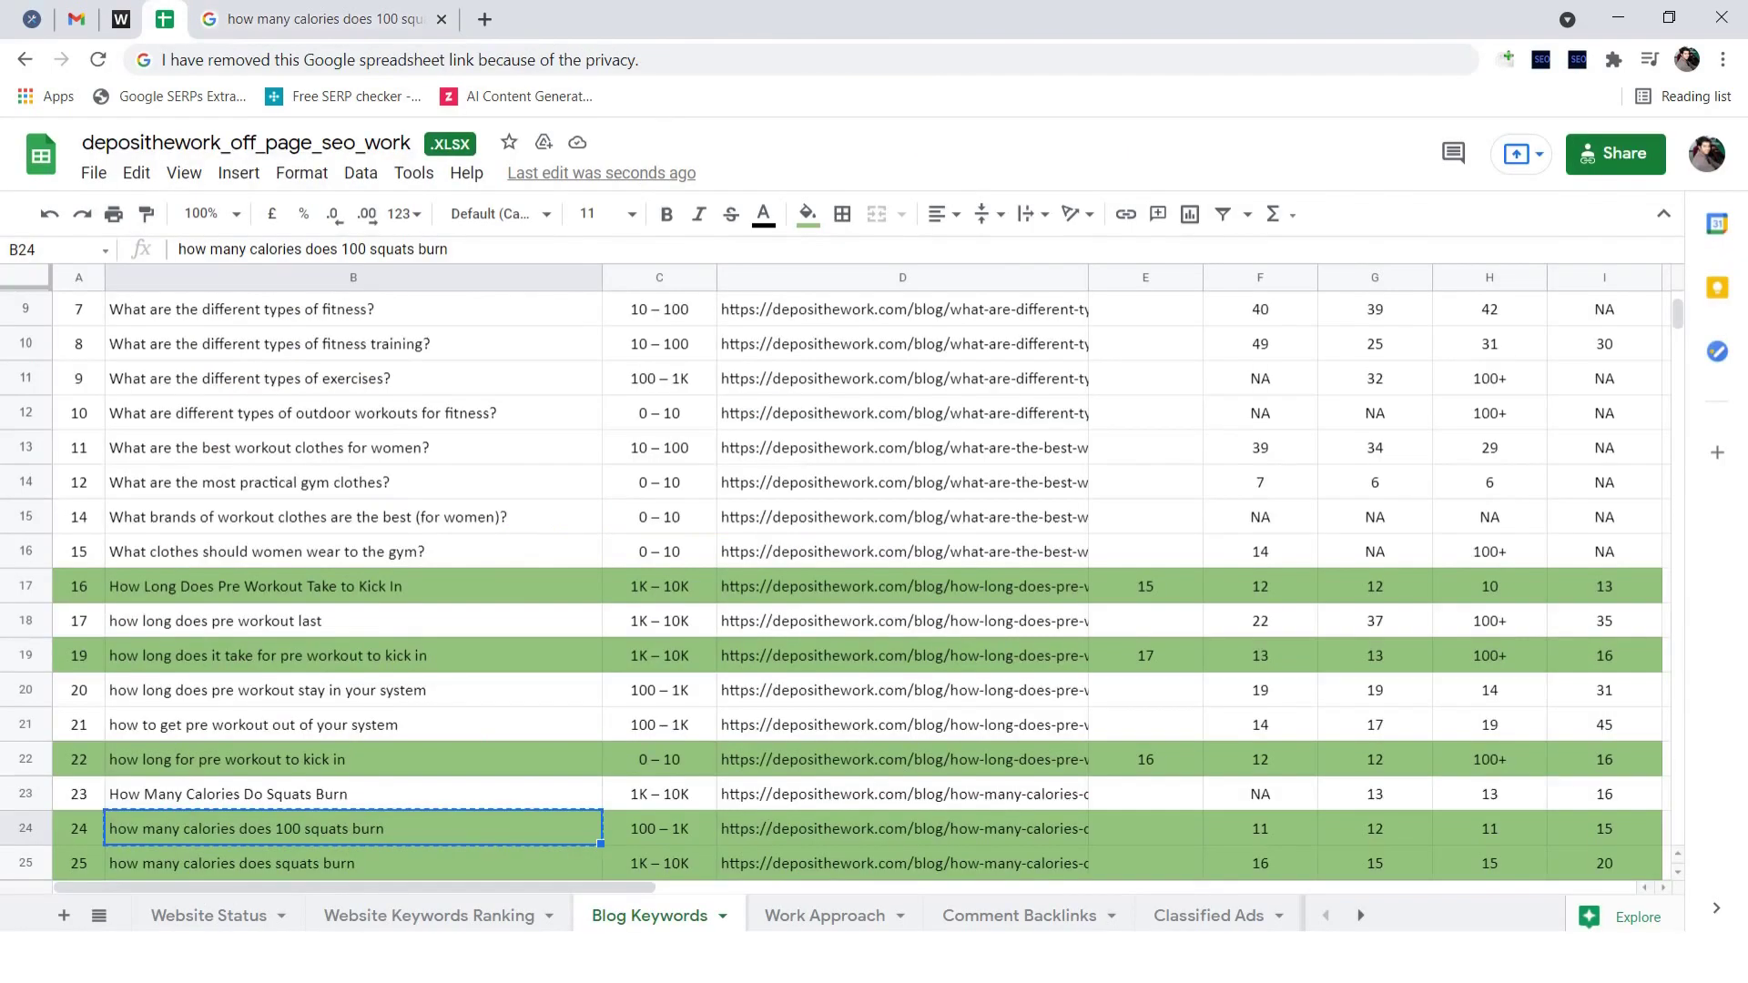
scroll(855, 583, "down", 3)
type("16")
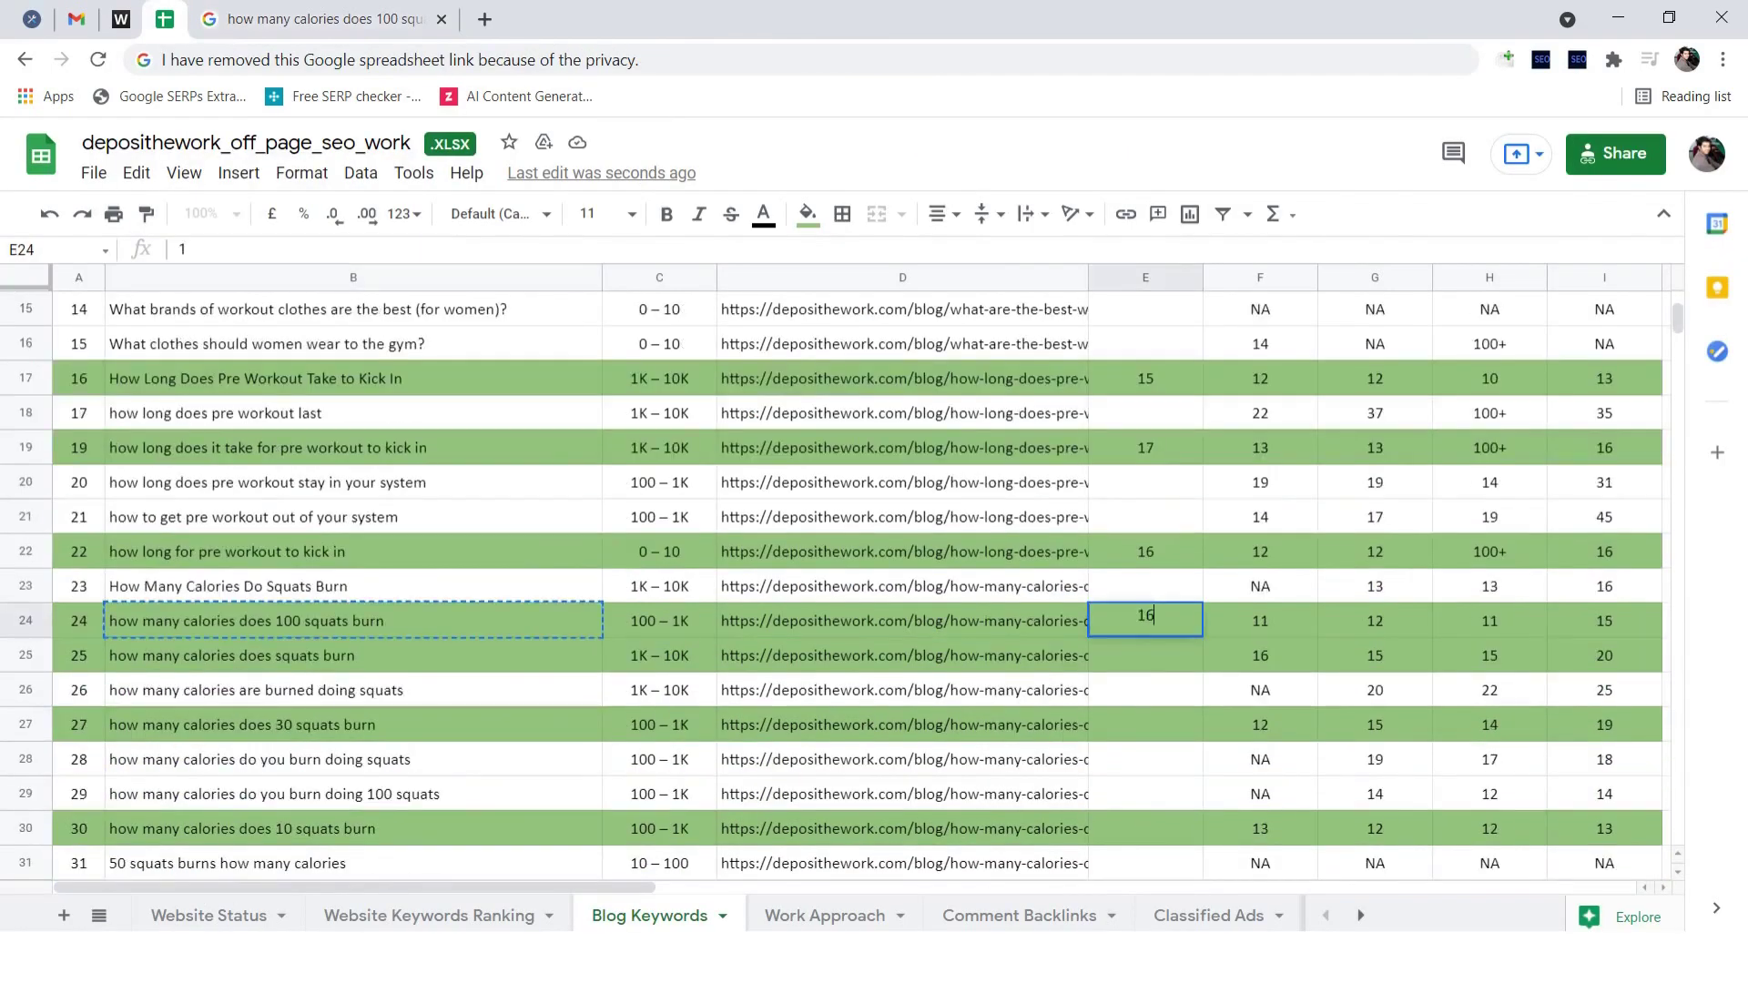
key("Return")
Step: Copy row 25's keyword "how many calories does squats burn" and search Google for it
left_click(354, 656)
key("ctrl+c")
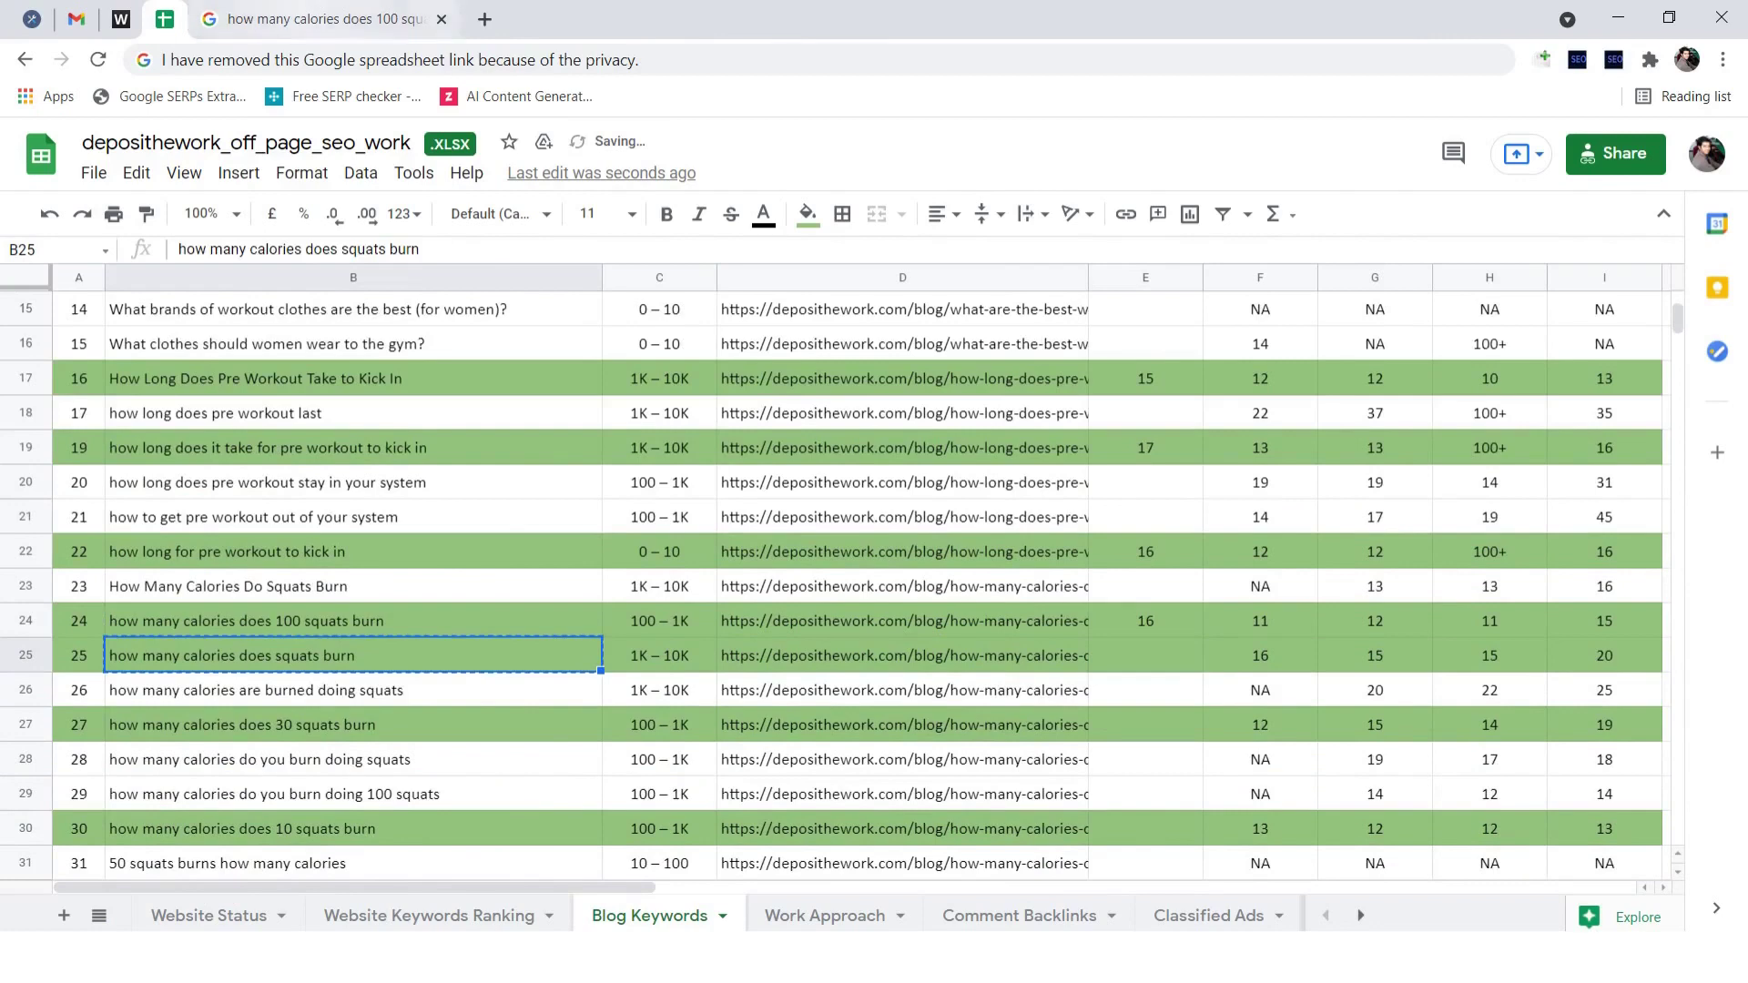
key("ctrl+Tab")
key("slash")
key("ctrl+v")
key("Return")
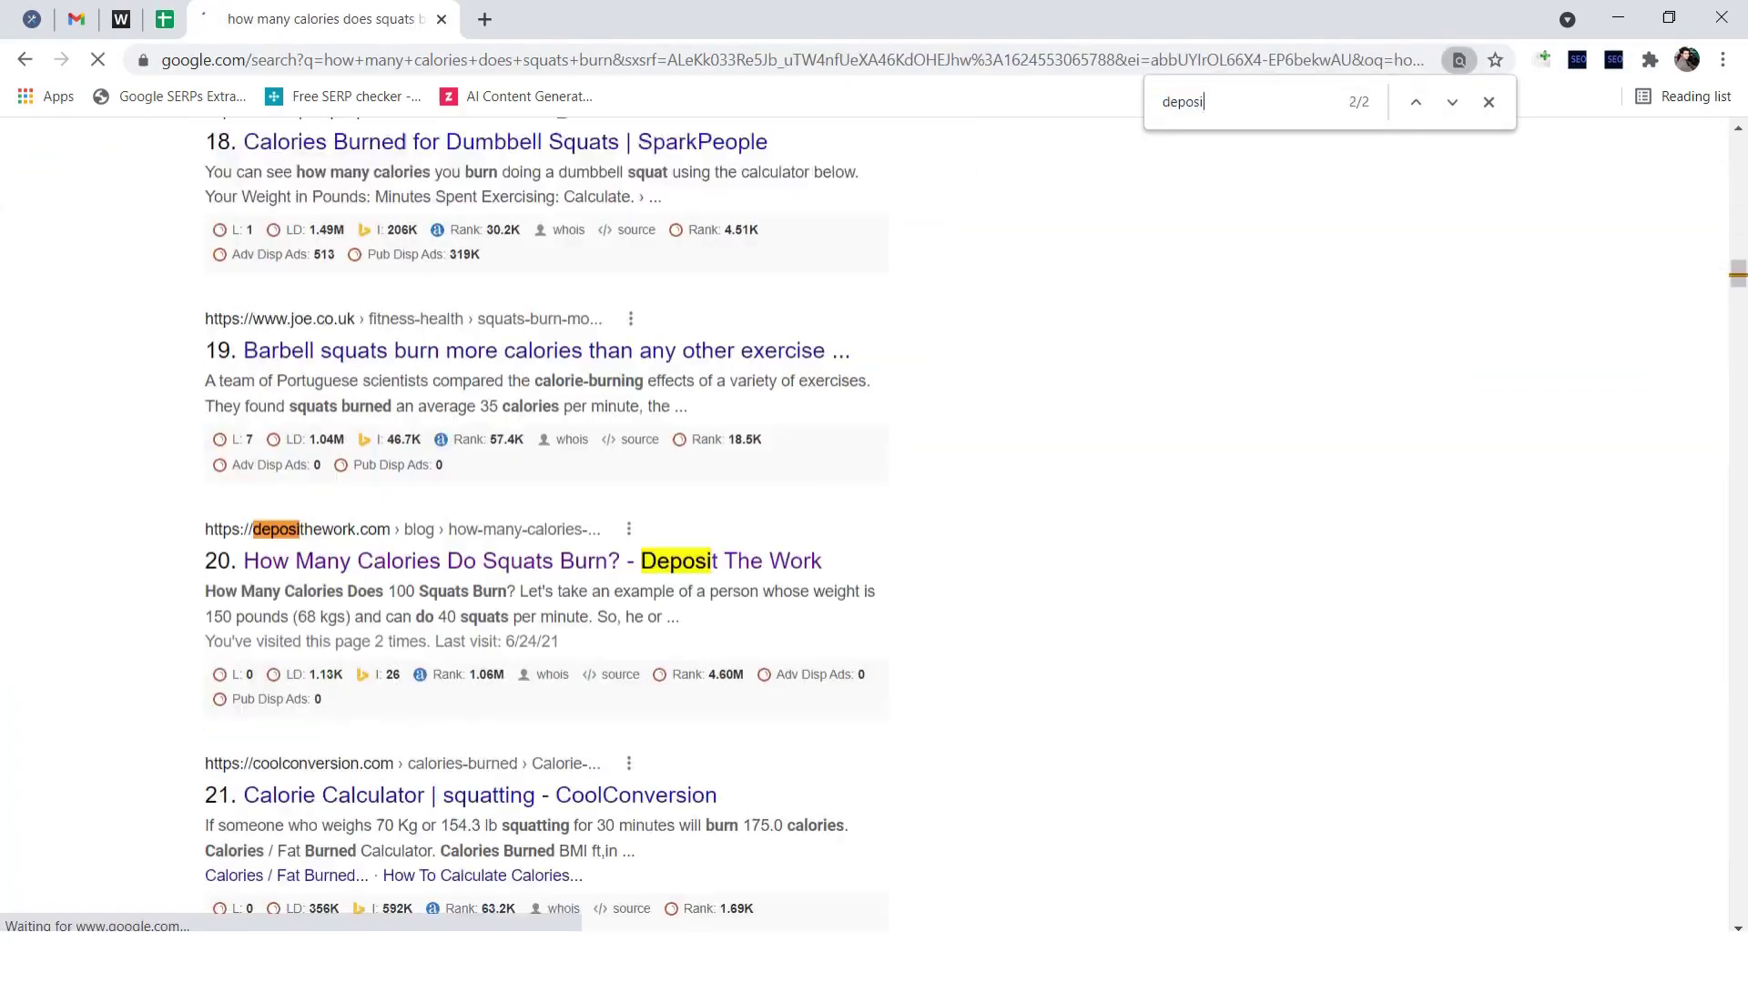
Step: Return to the spreadsheet and record ranking 20 for row 25 in the 24/06/2021 column
key("ctrl+shift+Tab")
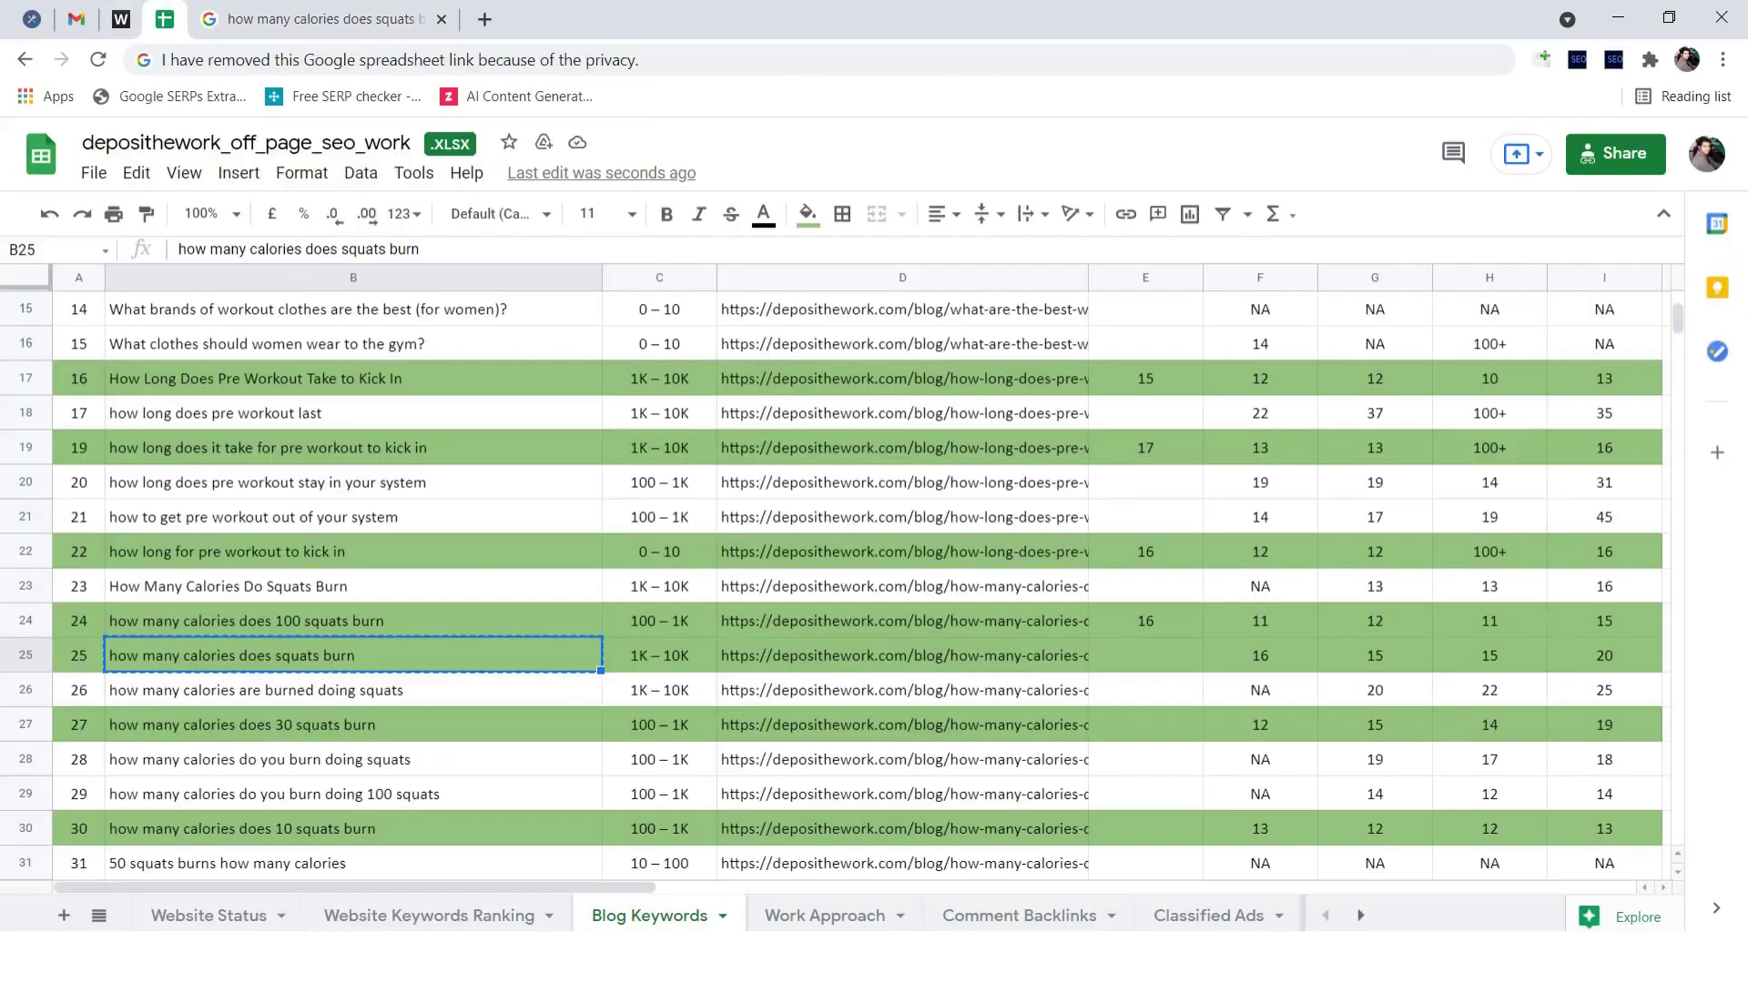
left_click(1146, 622)
left_click(1145, 657)
type("20")
left_click(1145, 726)
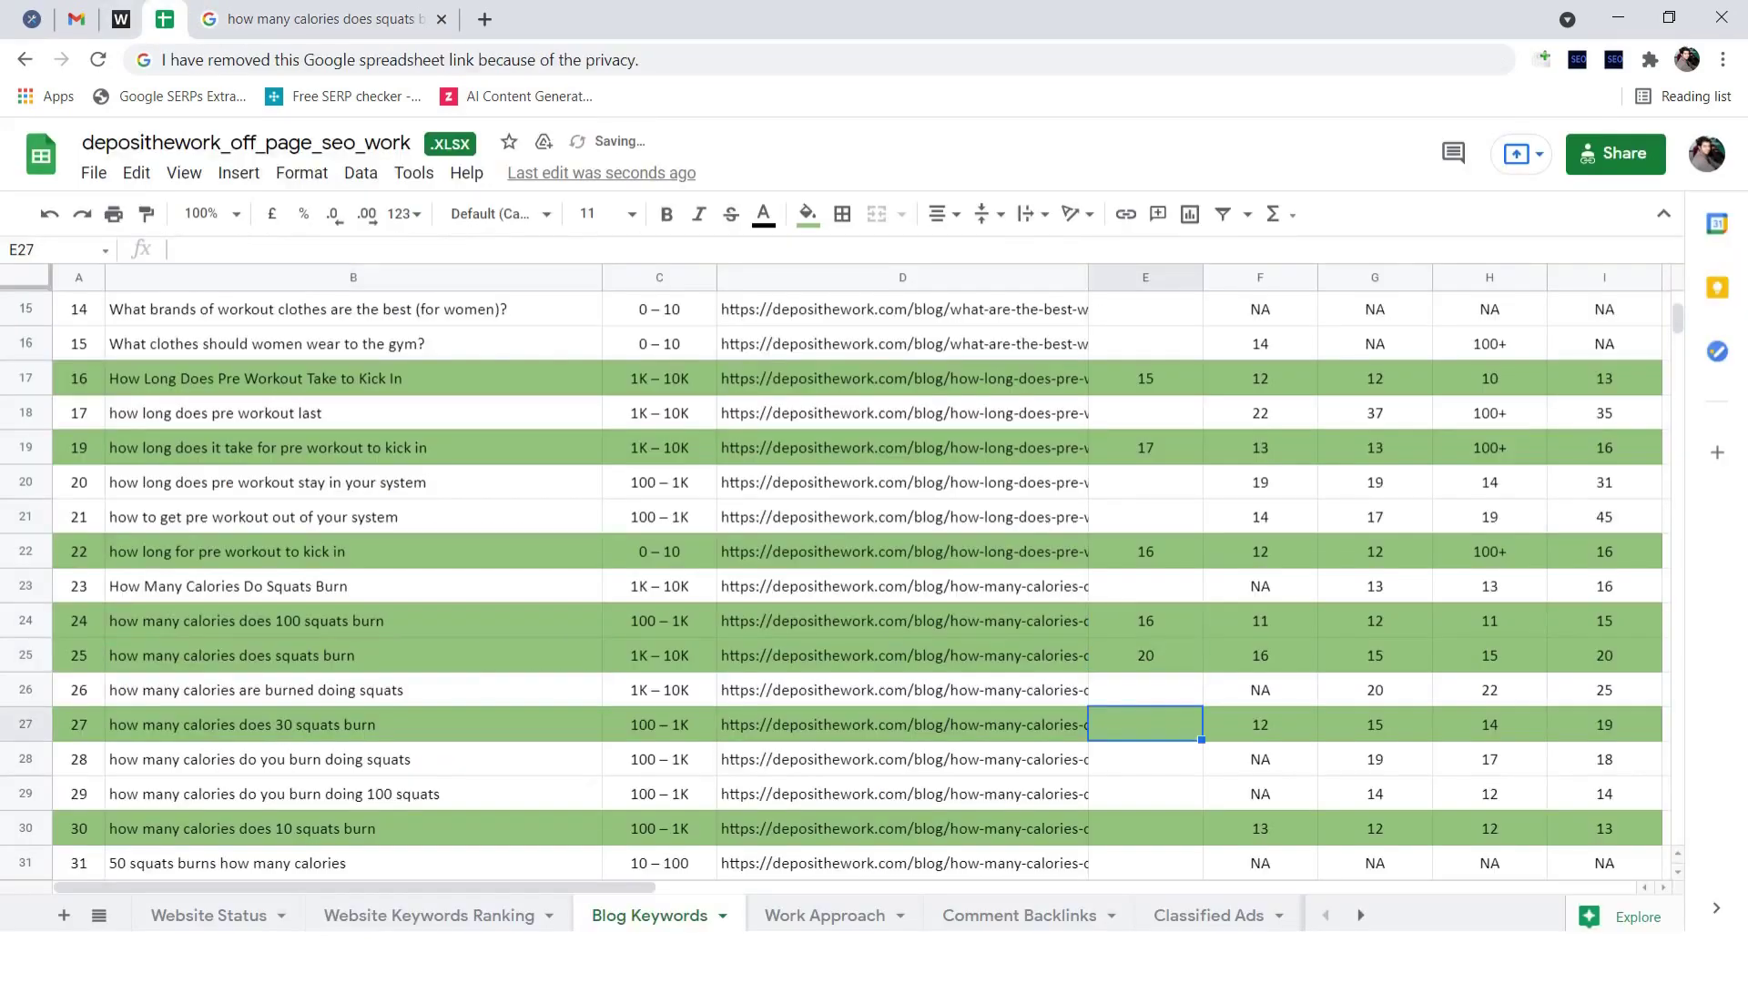
Step: Copy row 27's keyword and search Google for "how many calories does 30 squats burn"
left_click(353, 725)
key("ctrl+c")
left_click(273, 19)
left_click(342, 148)
left_click(379, 148)
type("30")
key("Return")
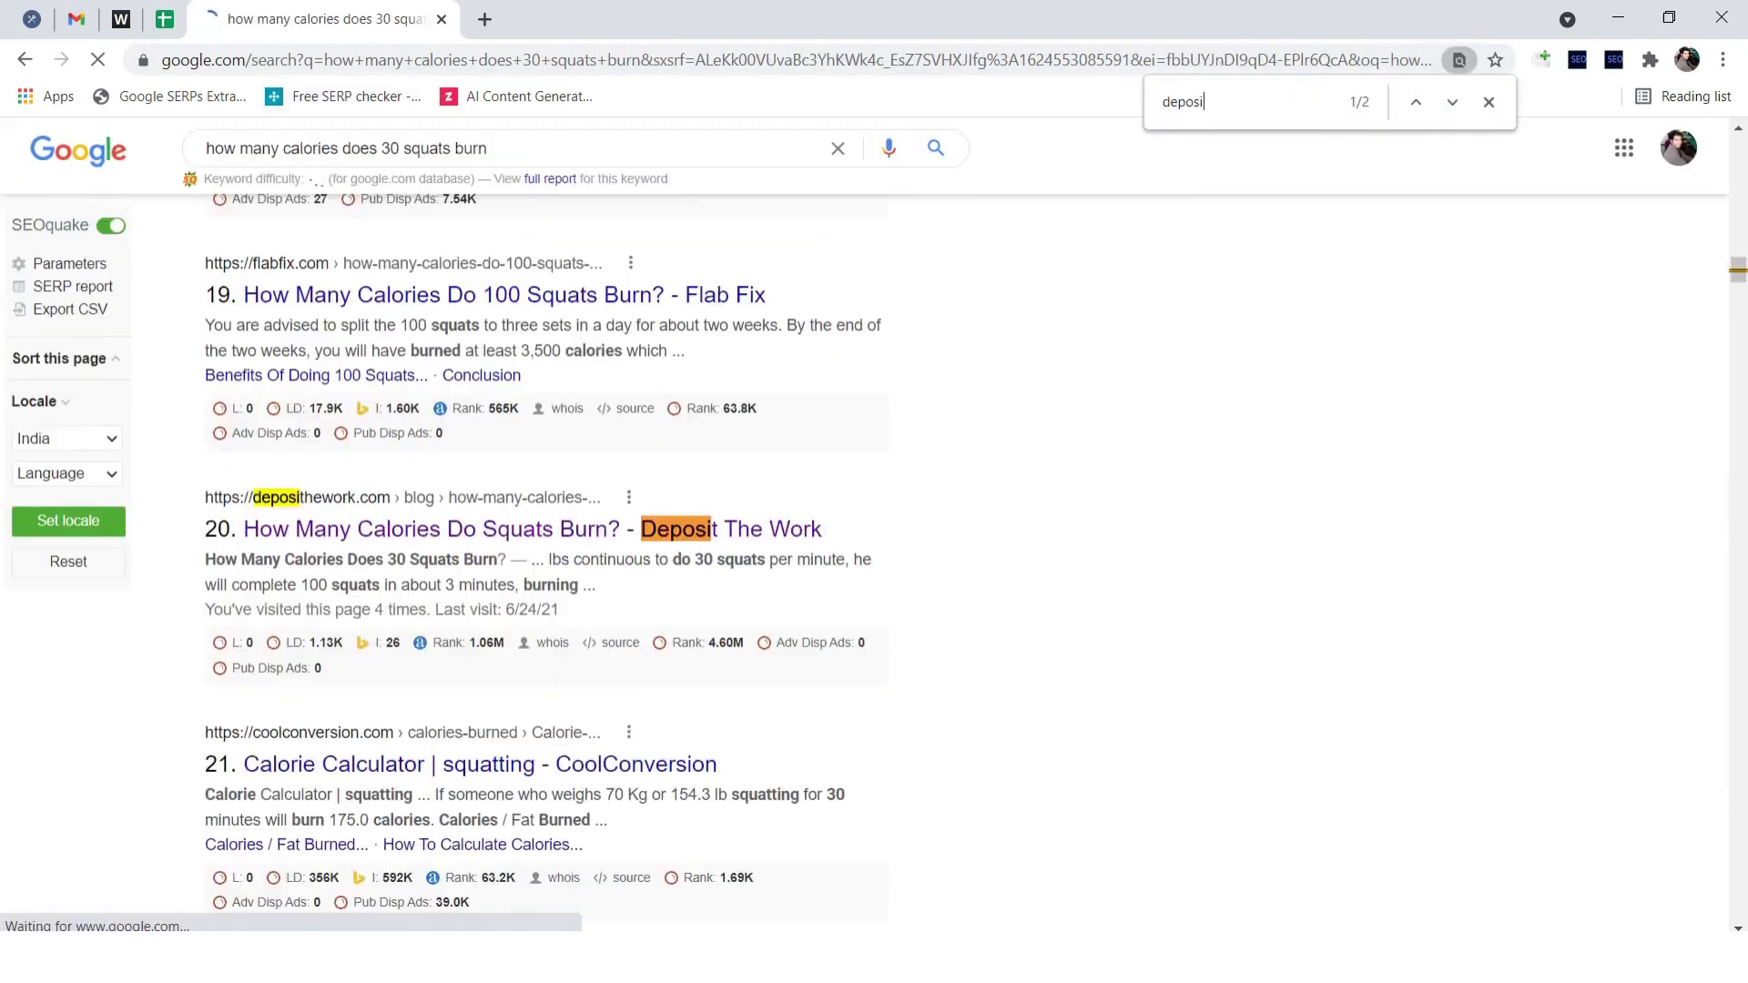
Step: Find "deposi" in the search results and record ranking 20 for row 27 in the 24/06/2021 column
key("Return")
key("ctrl+shift+Tab")
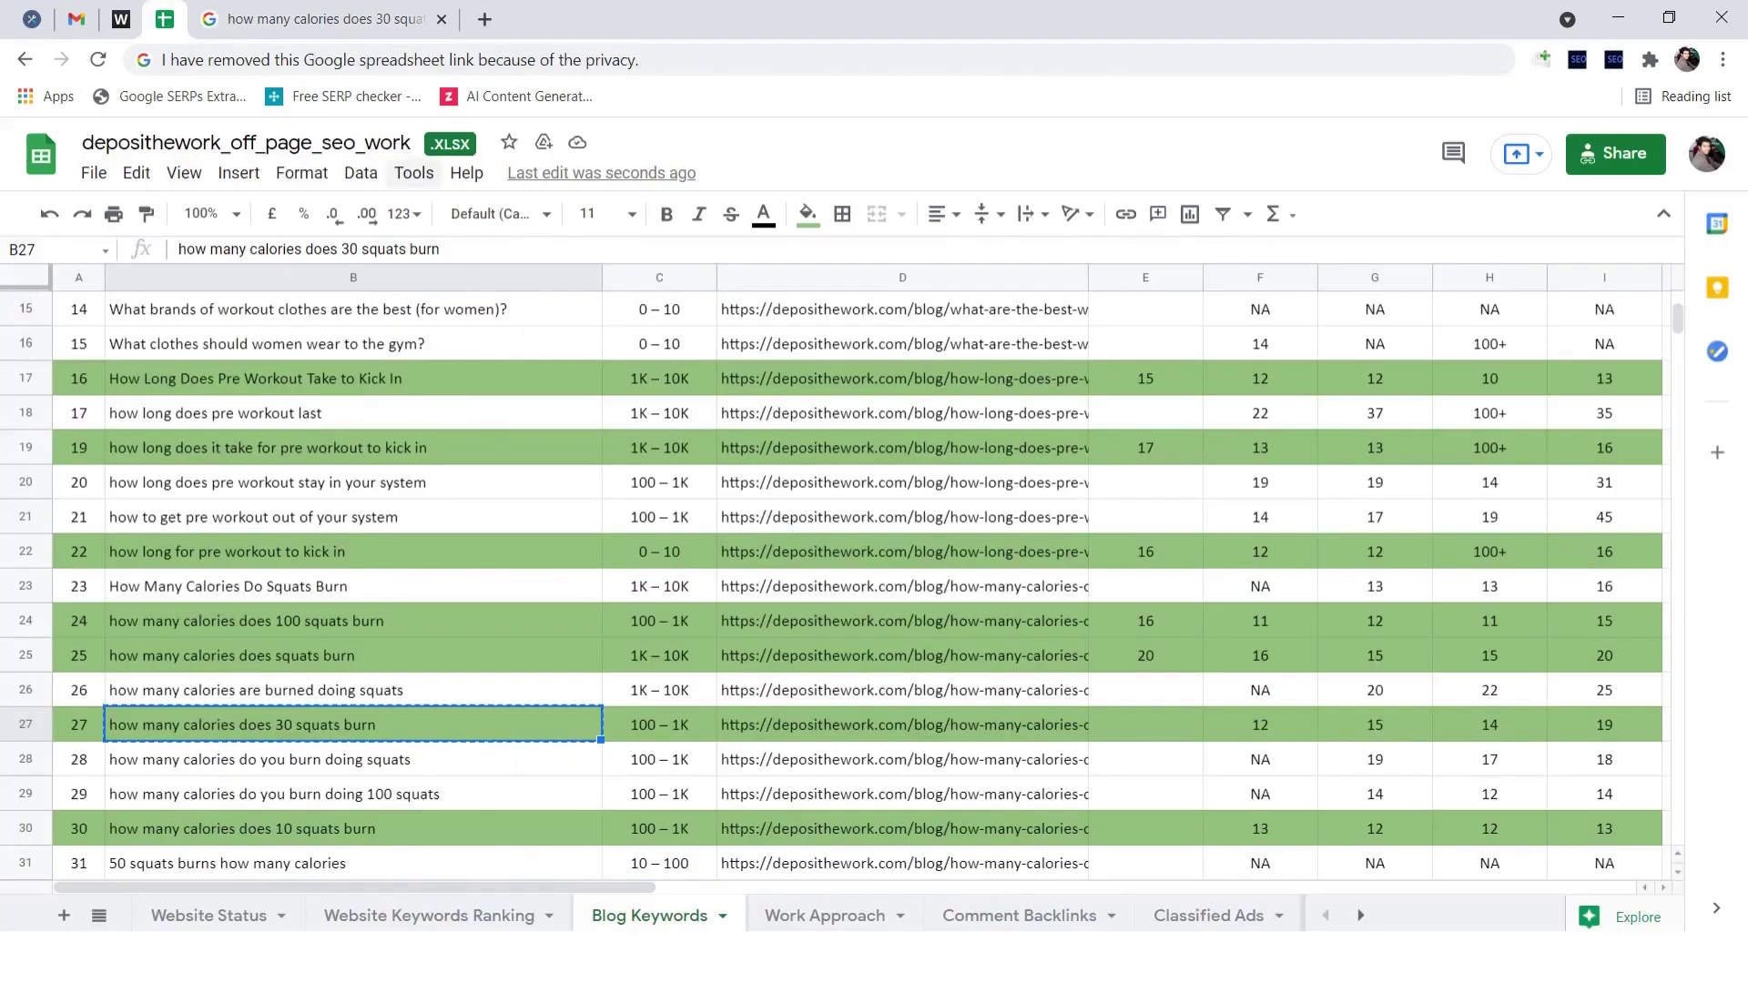
left_click(1145, 725)
type("20")
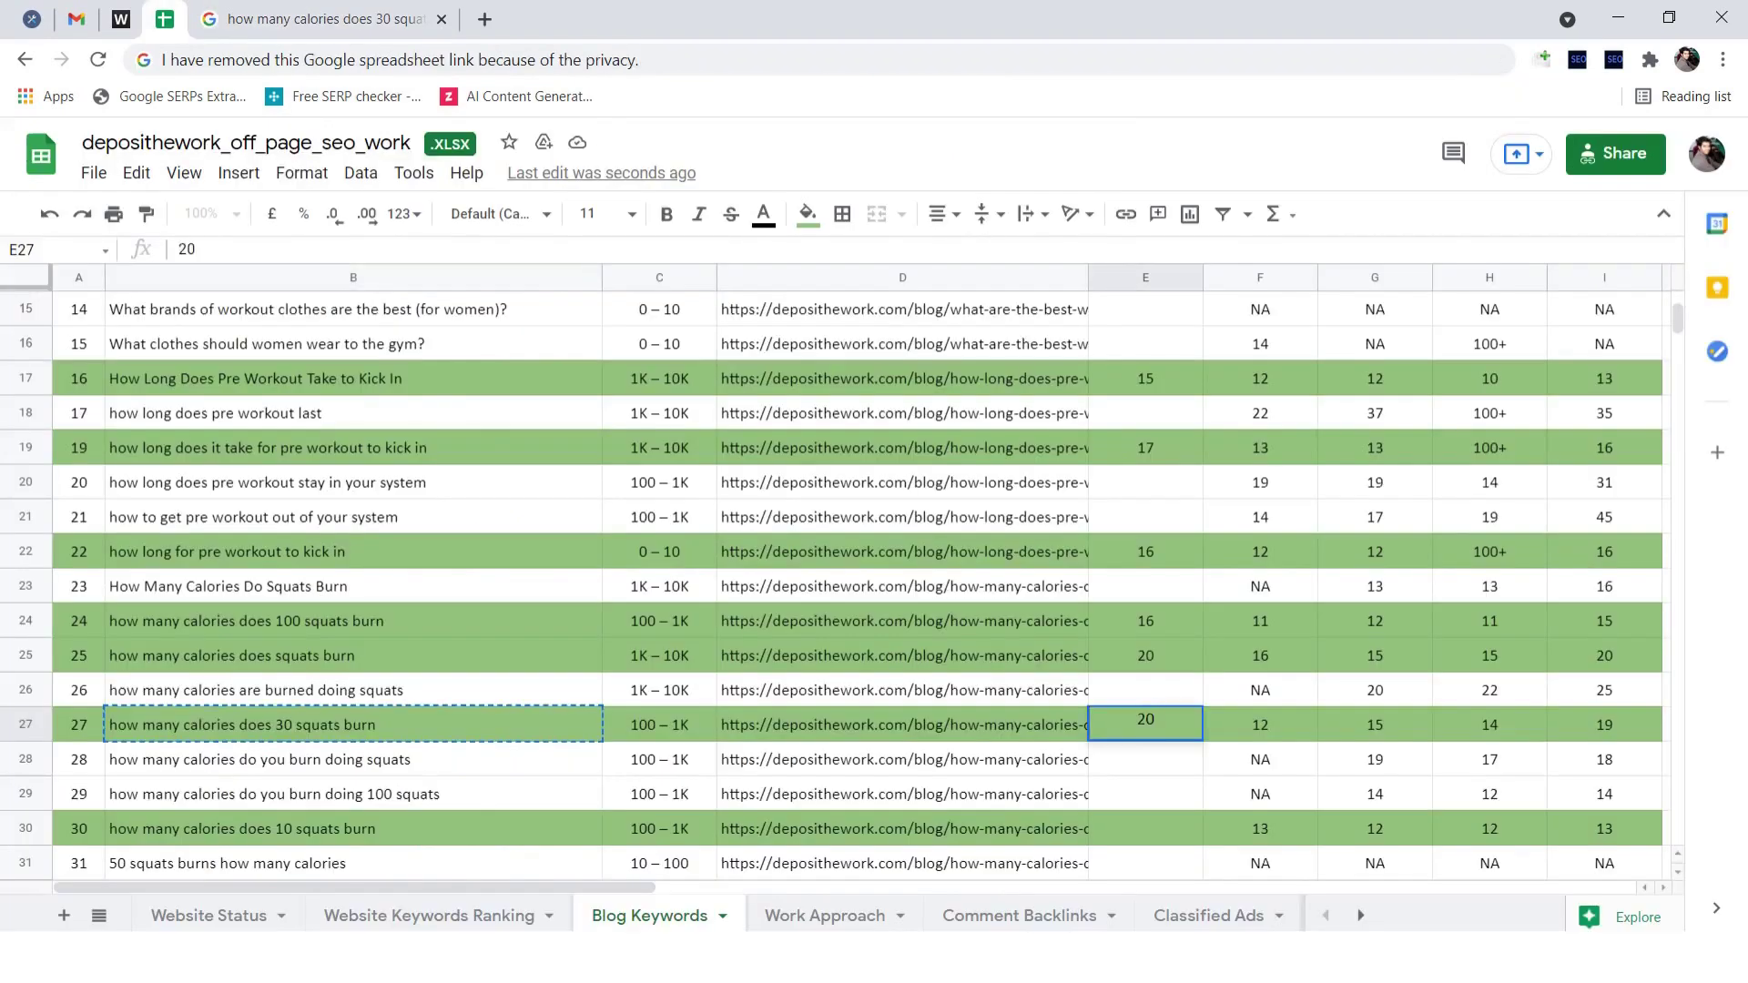
left_click(1145, 828)
Step: Copy row 30's keyword "how many calories does 10 squats burn" and search Google for it
left_click(354, 828)
key("ctrl+c")
left_click(332, 20)
triple_click(428, 148)
key("ctrl+v")
key("Return")
Step: Find "deposi" in the search results and record ranking 17 for row 30 in the 24/06/2021 column
key("ctrl+f")
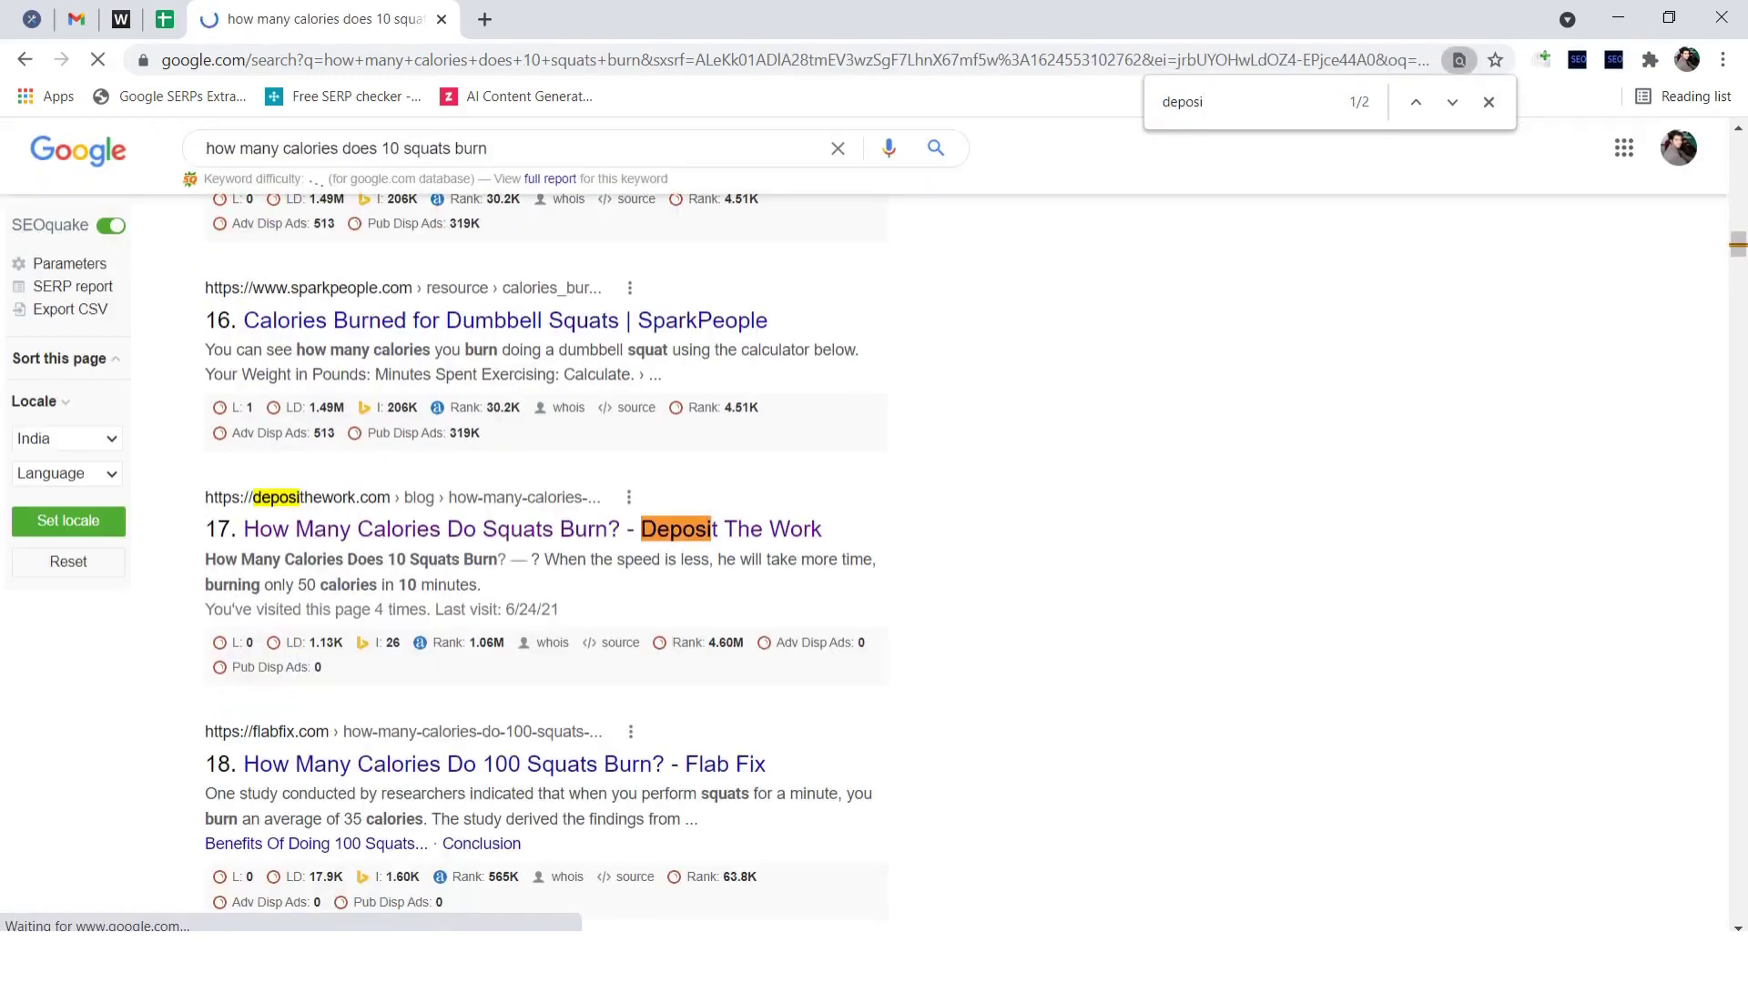
left_click(165, 19)
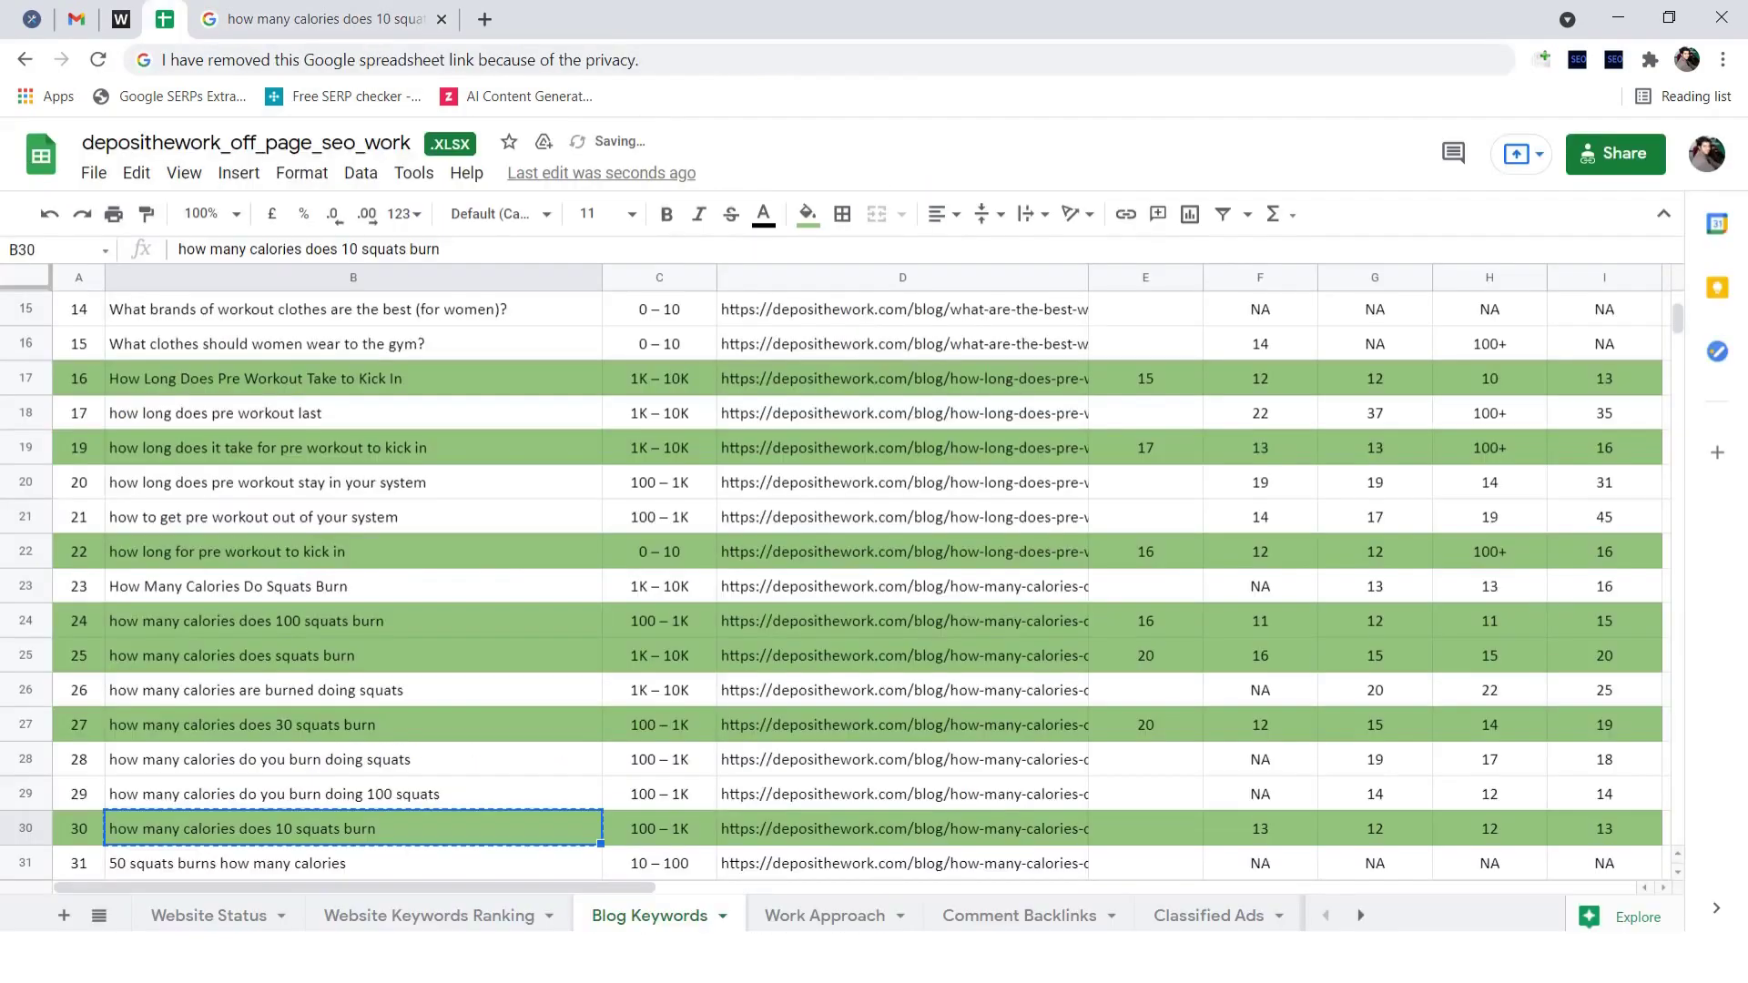
left_click(1145, 828)
type("17")
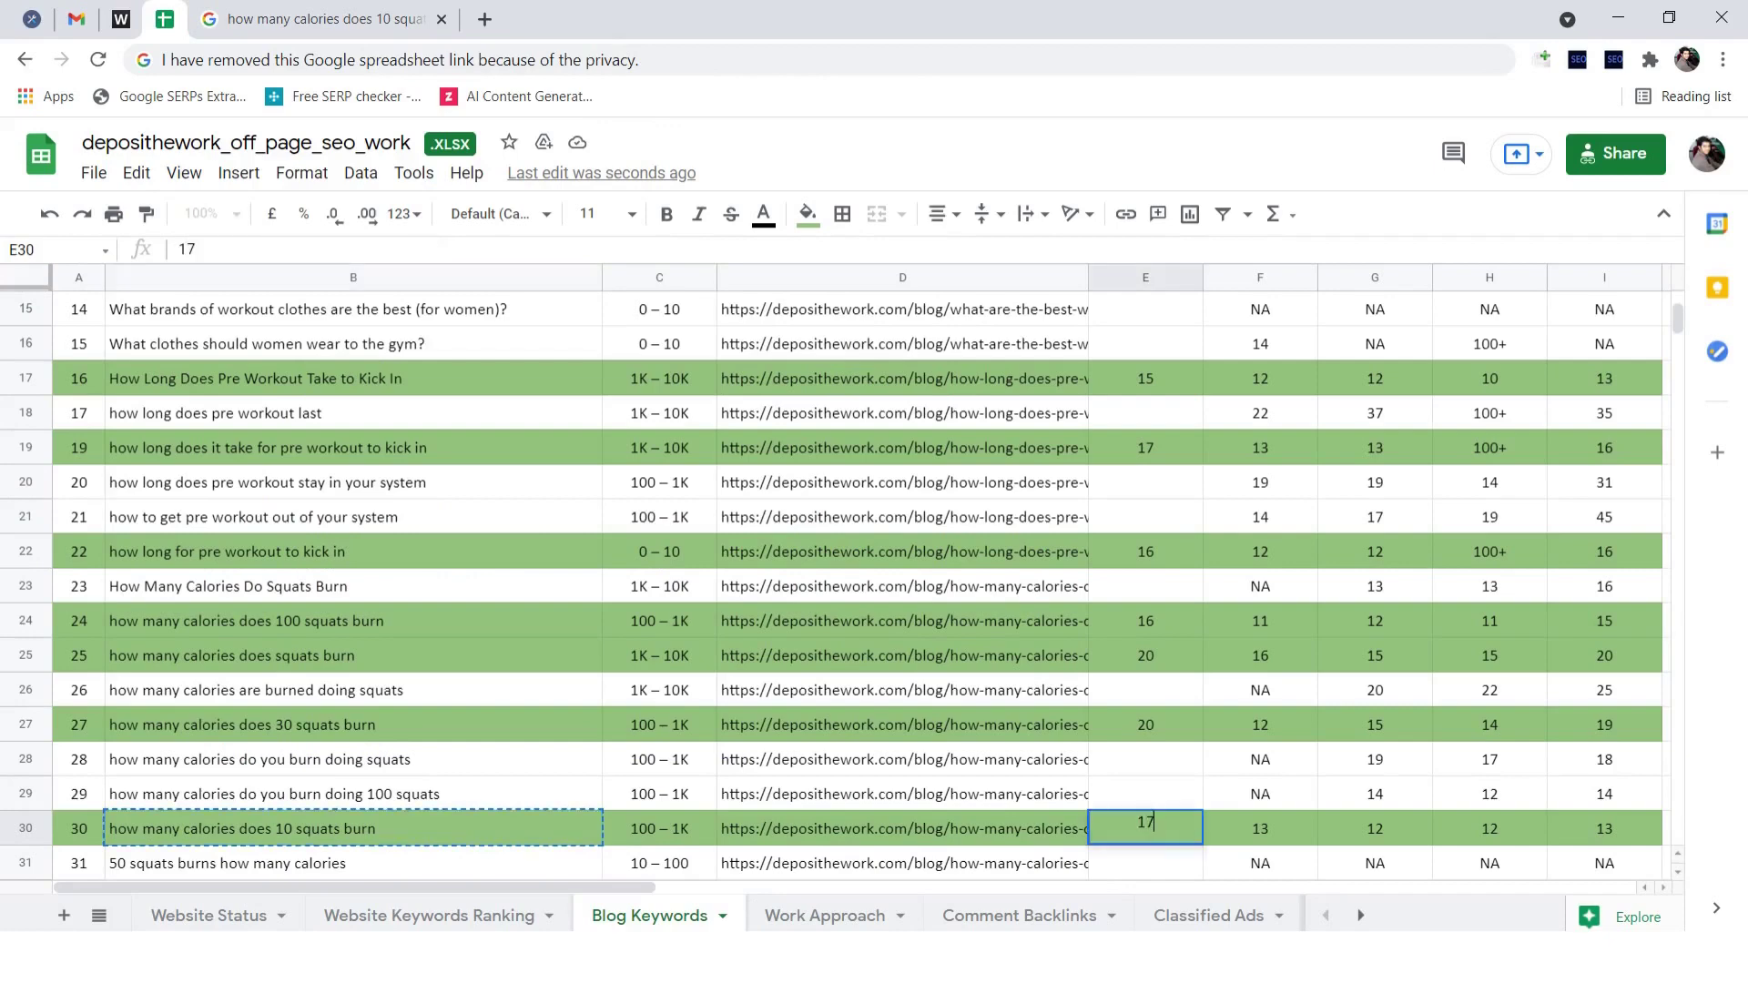
key("Up")
Step: Copy row 32's keyword "how many calories can you burn doing squats" and search Google for it
scroll(855, 583, "down", 4)
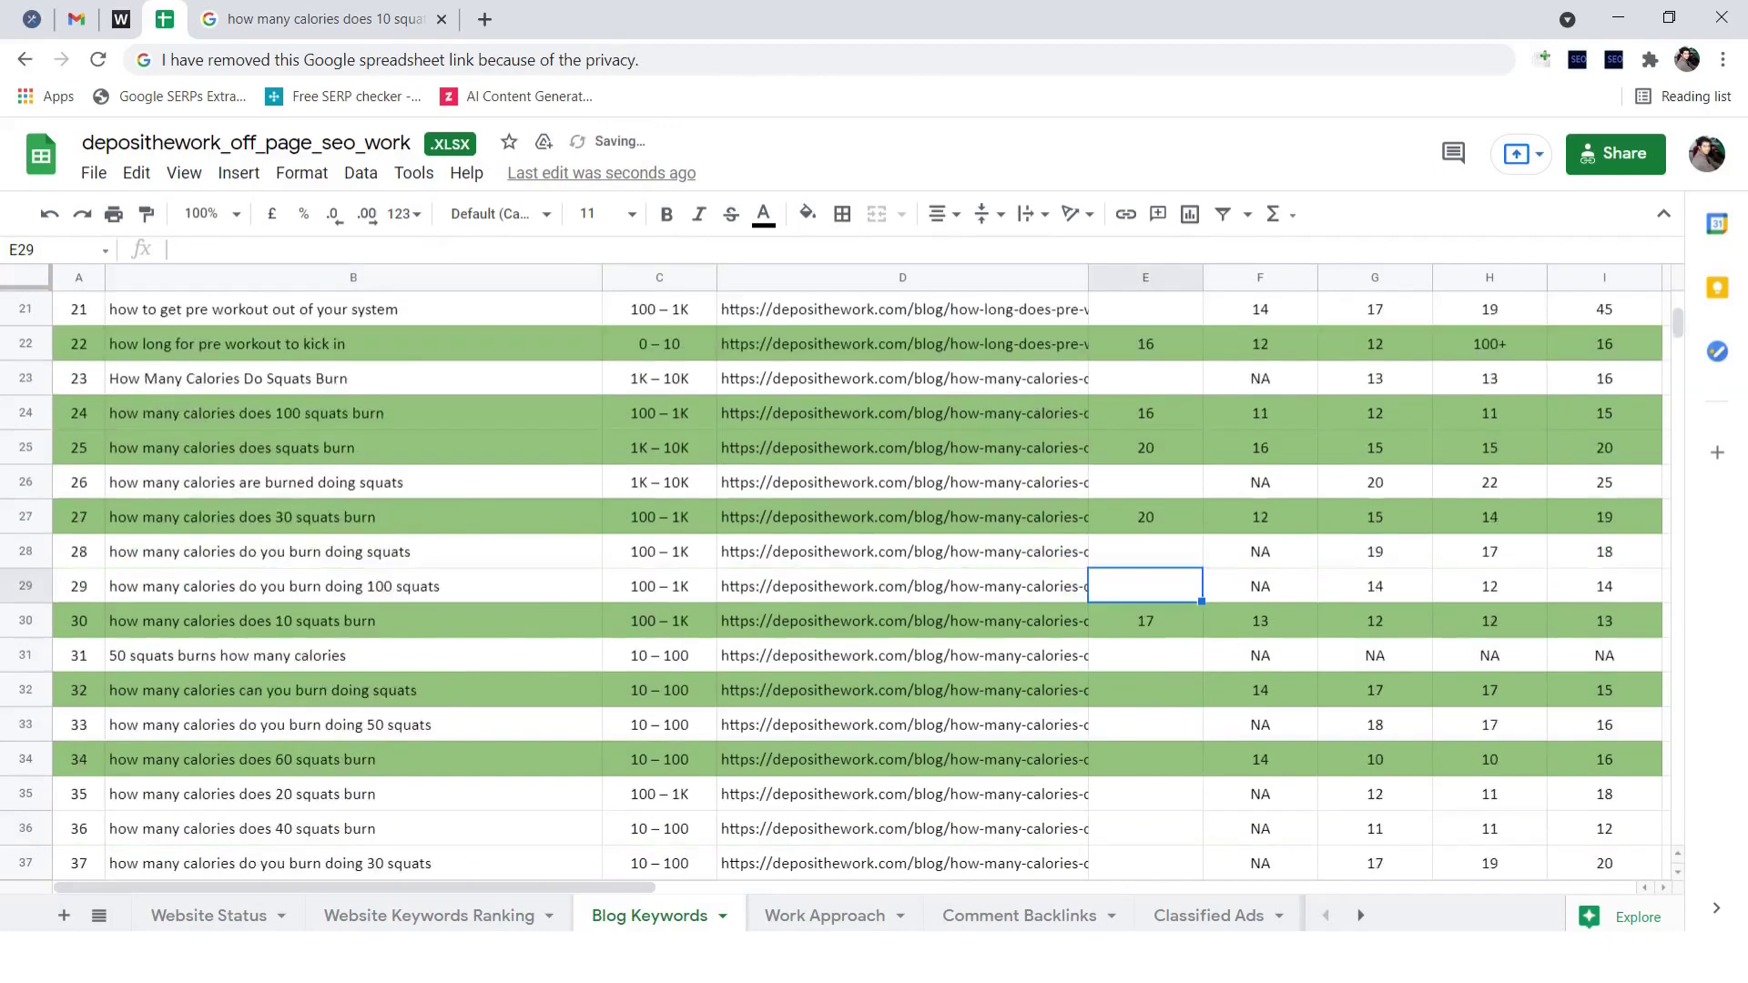
left_click(1145, 621)
left_click(353, 620)
key("ctrl+c")
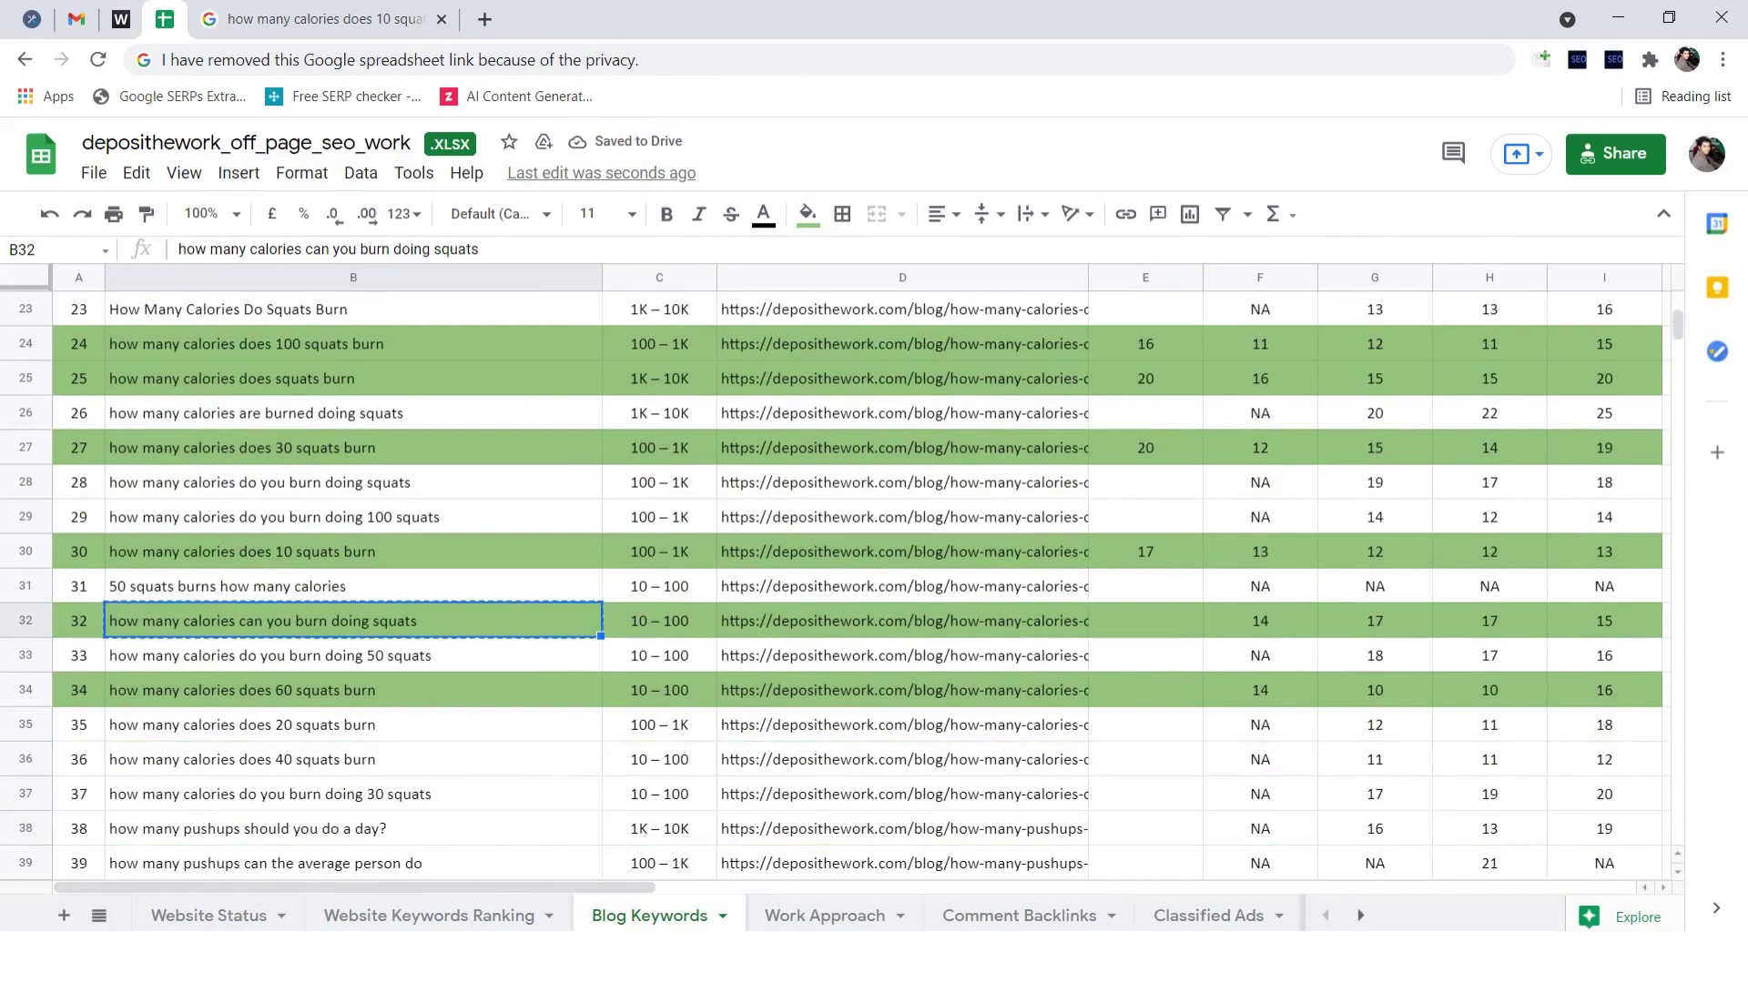
left_click(325, 19)
left_click(419, 149)
left_click(420, 147)
key("ctrl+a")
key("ctrl+v")
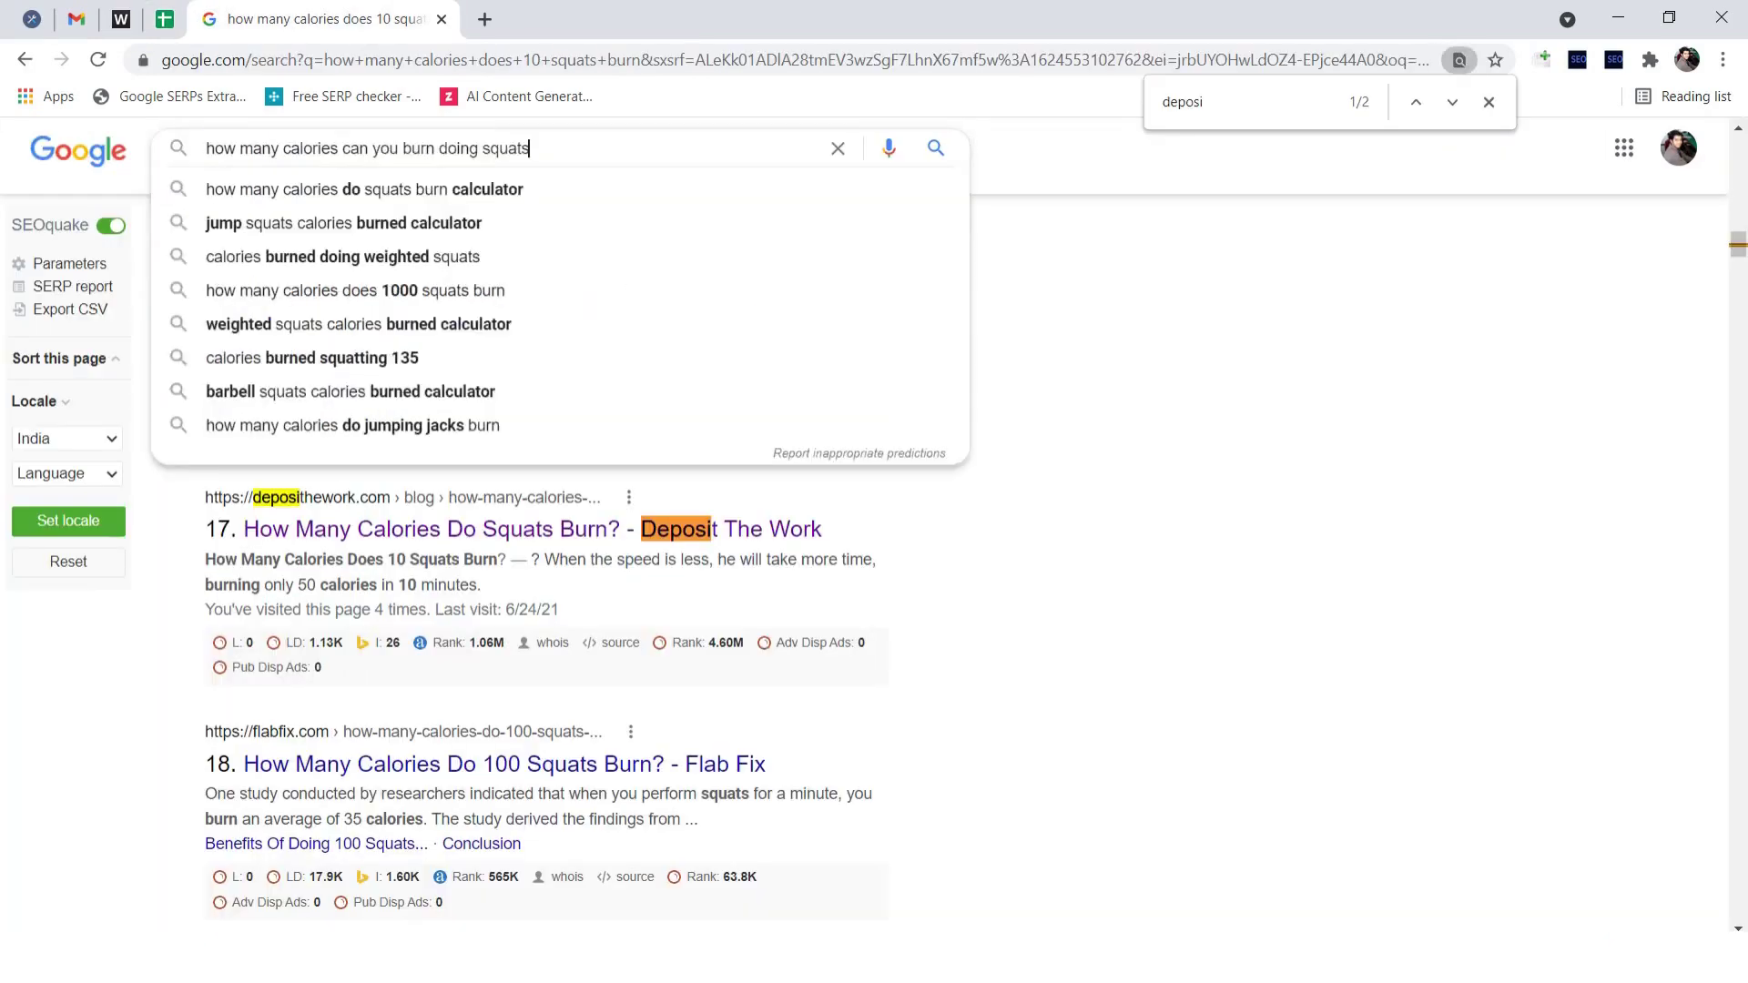
key("Return")
Step: Search the results page for "deposi" and record NA for row 32 in the 24/06/2021 column
key("ctrl+f")
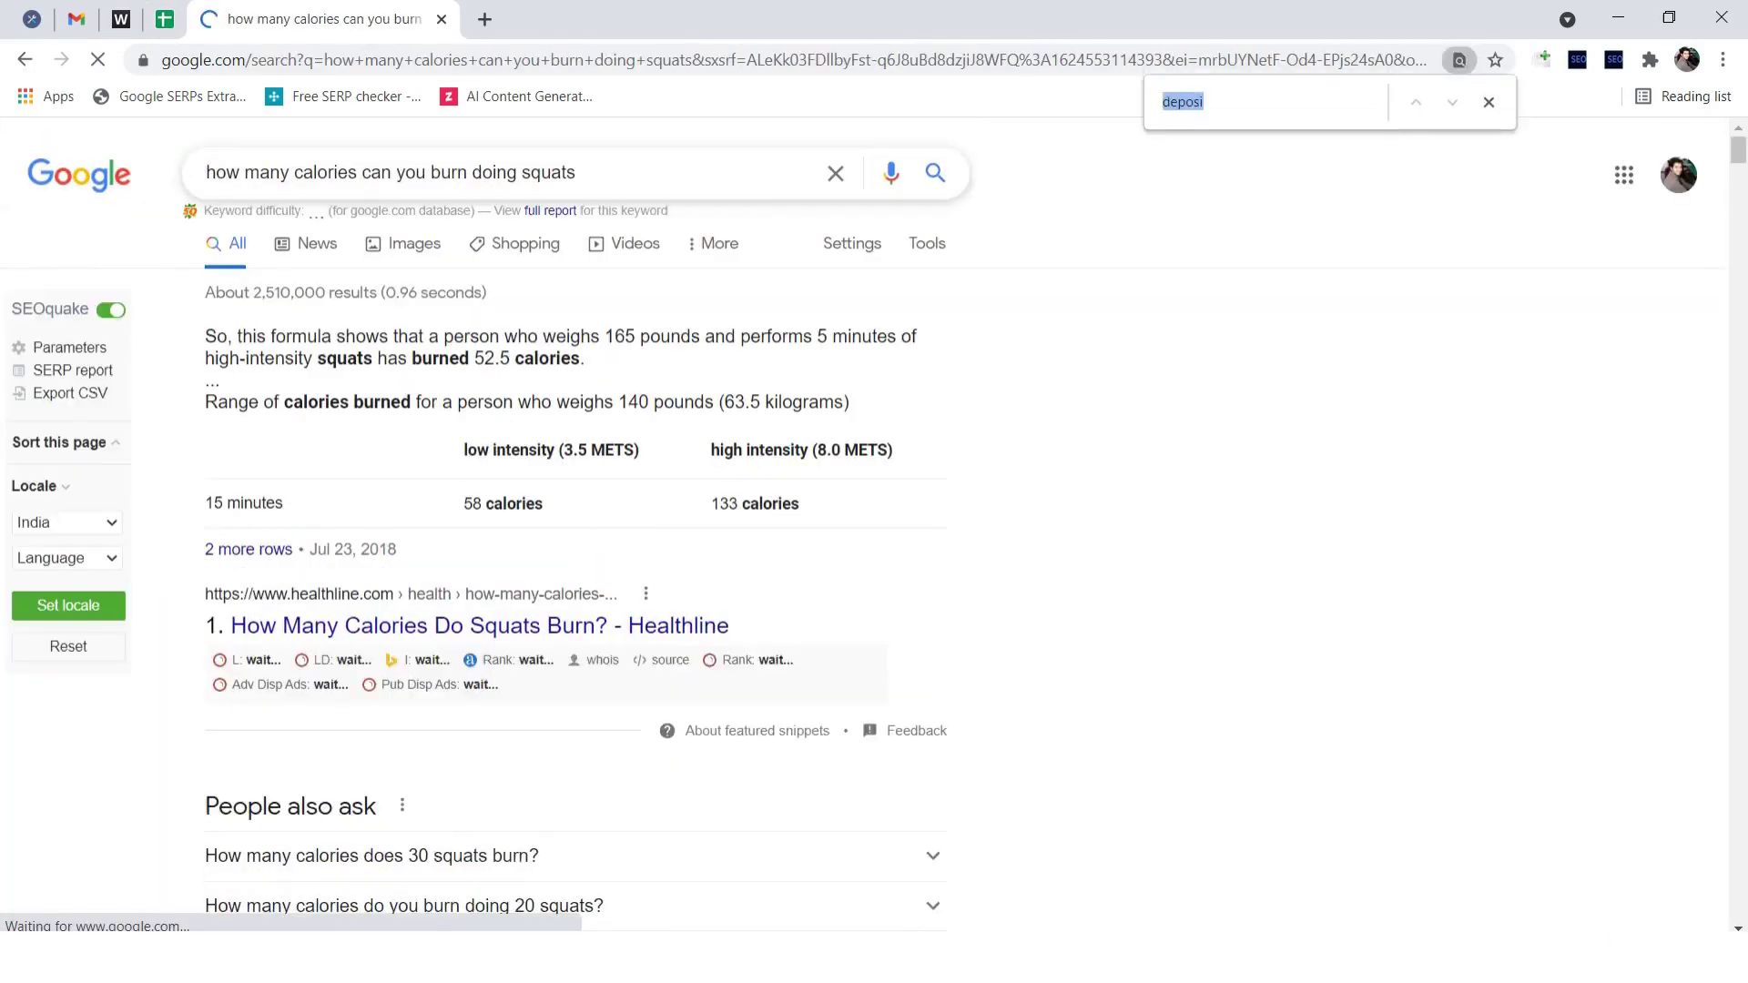
type("deposi")
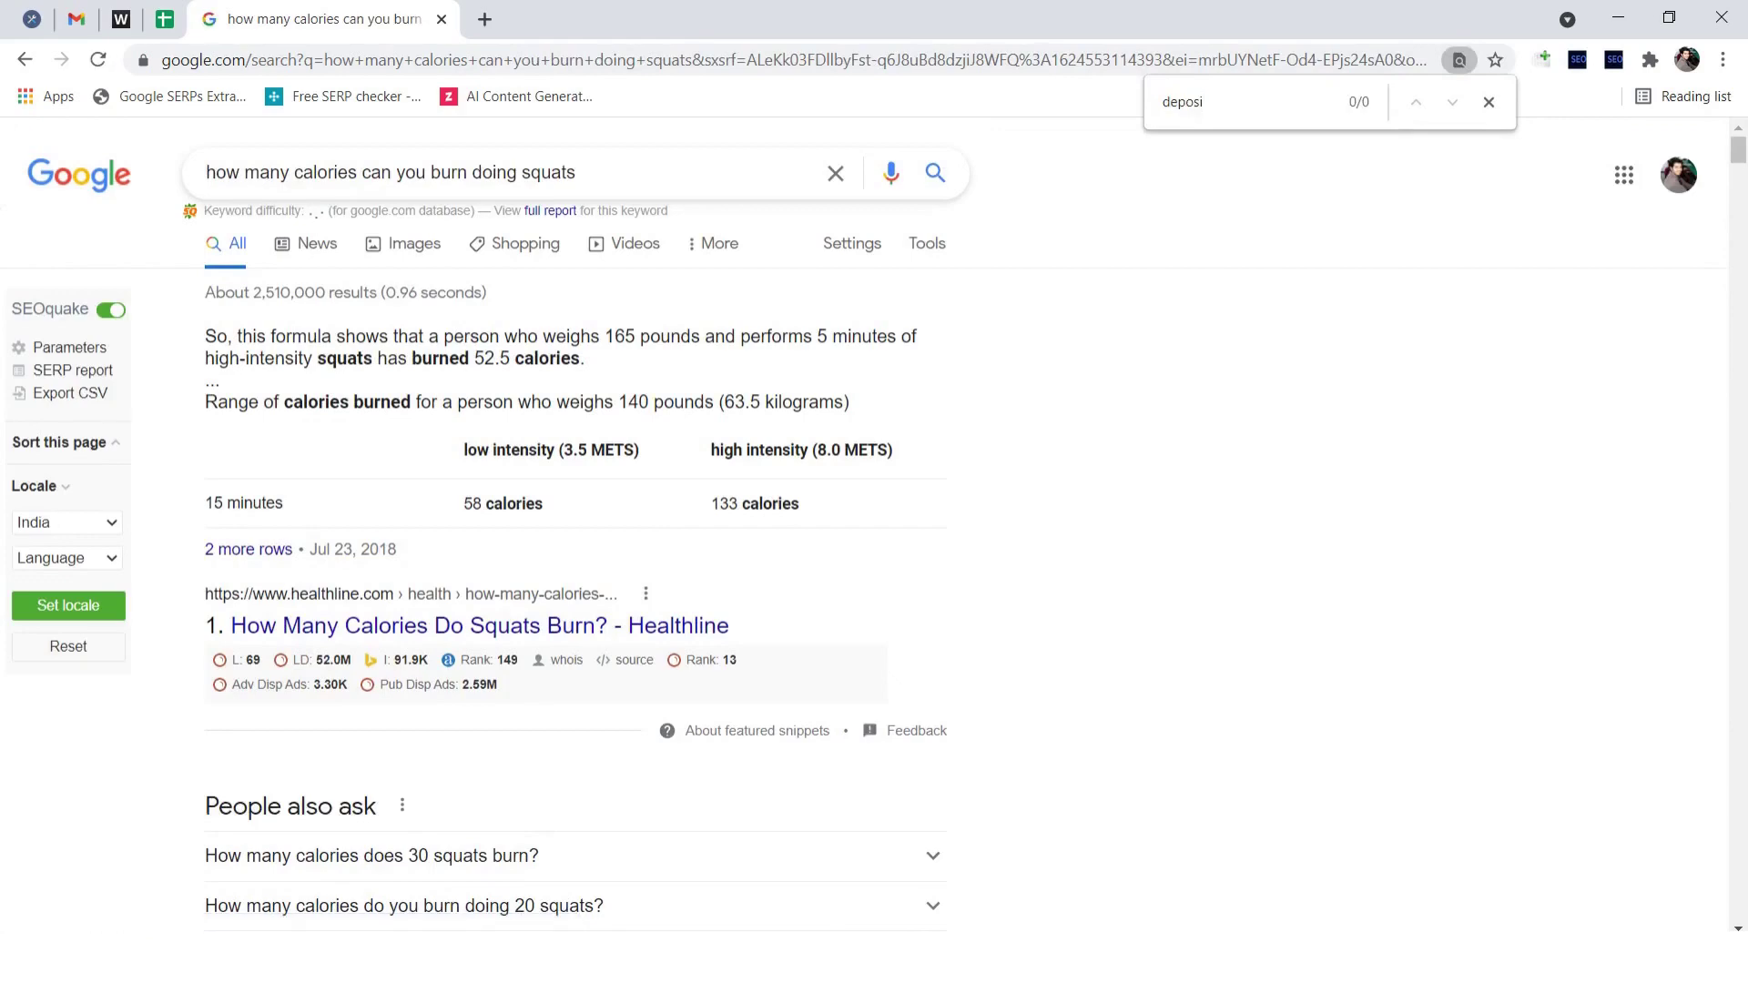
key("ctrl+shift+Tab")
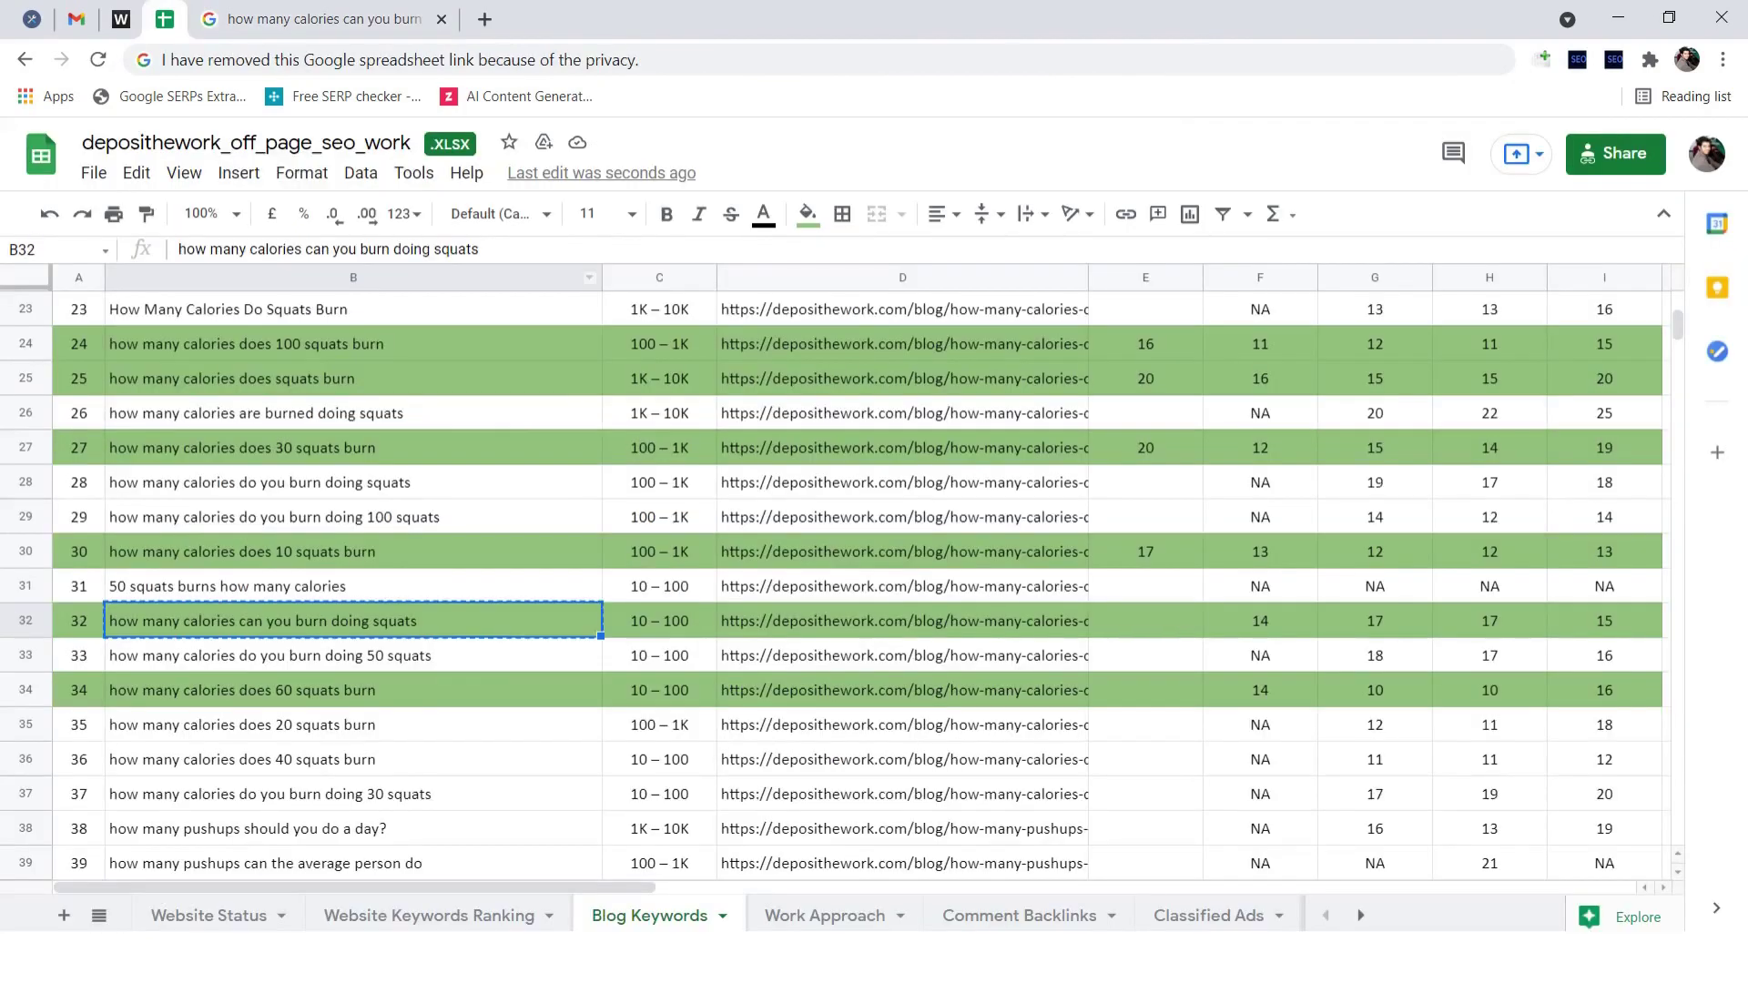
left_click(1145, 621)
type("NA")
left_click(1145, 690)
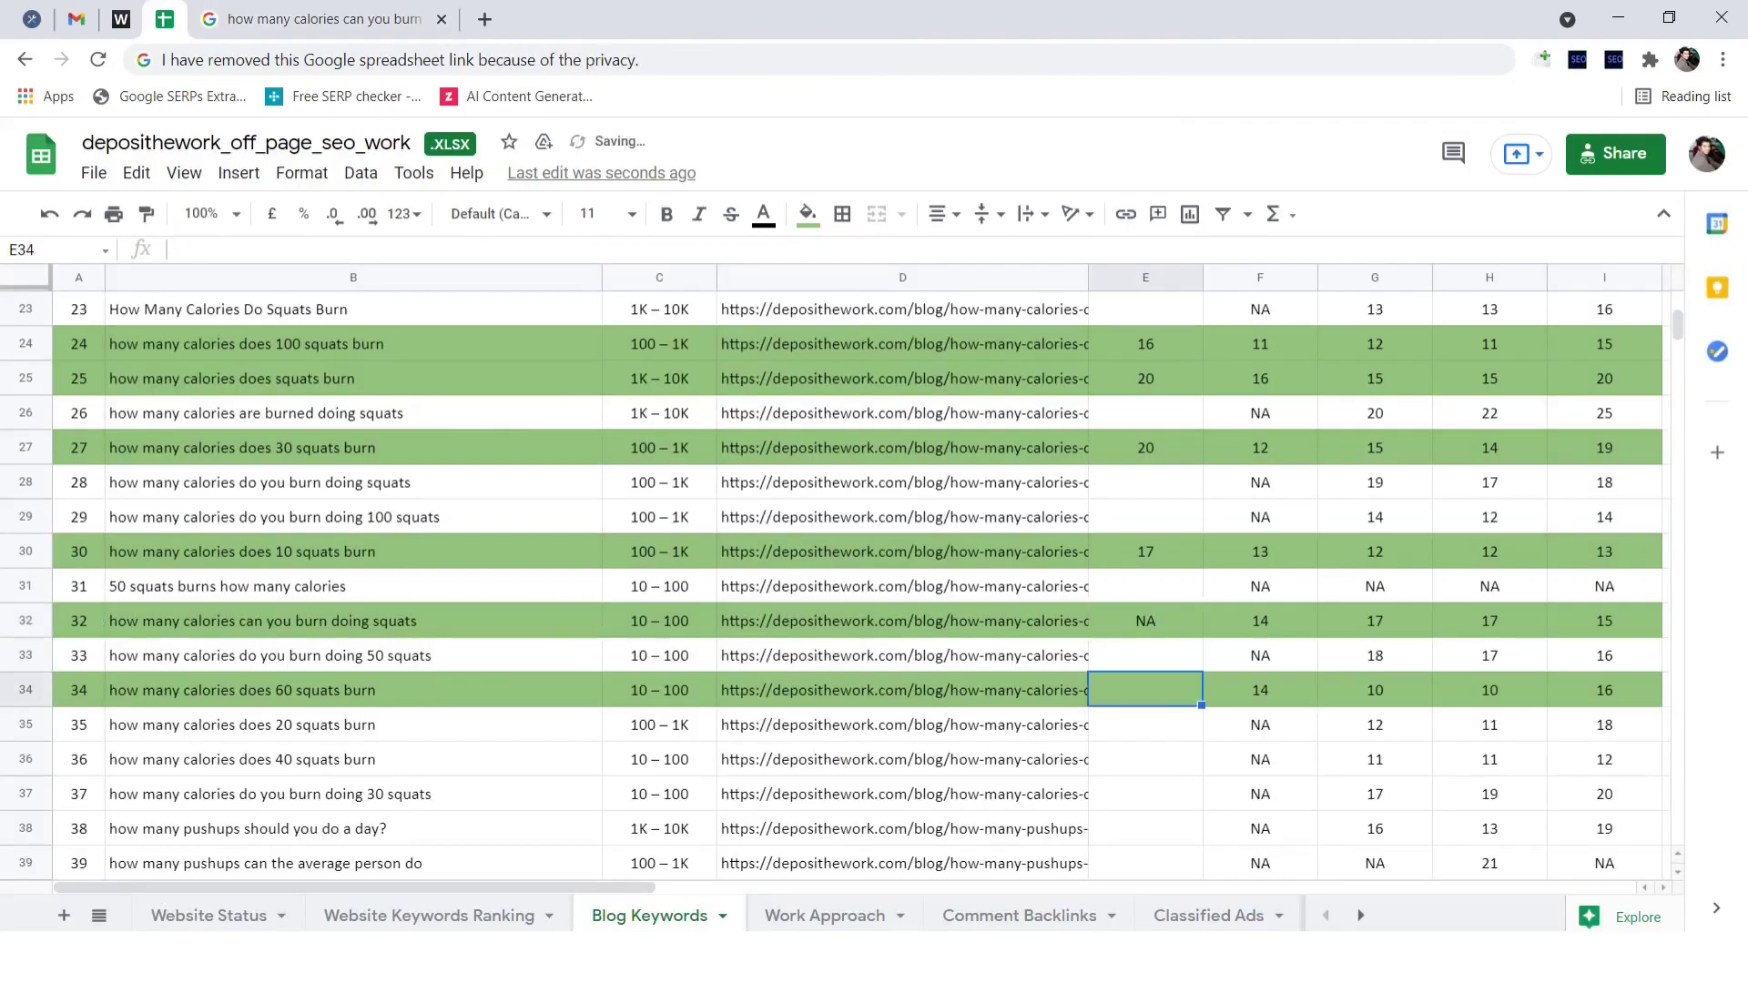
Step: Copy row 34's keyword "how many calories does 60 squats burn" and search Google for it
left_click(353, 690)
key("ctrl+c")
left_click(324, 19)
triple_click(309, 173)
key("ctrl+v")
key("Return")
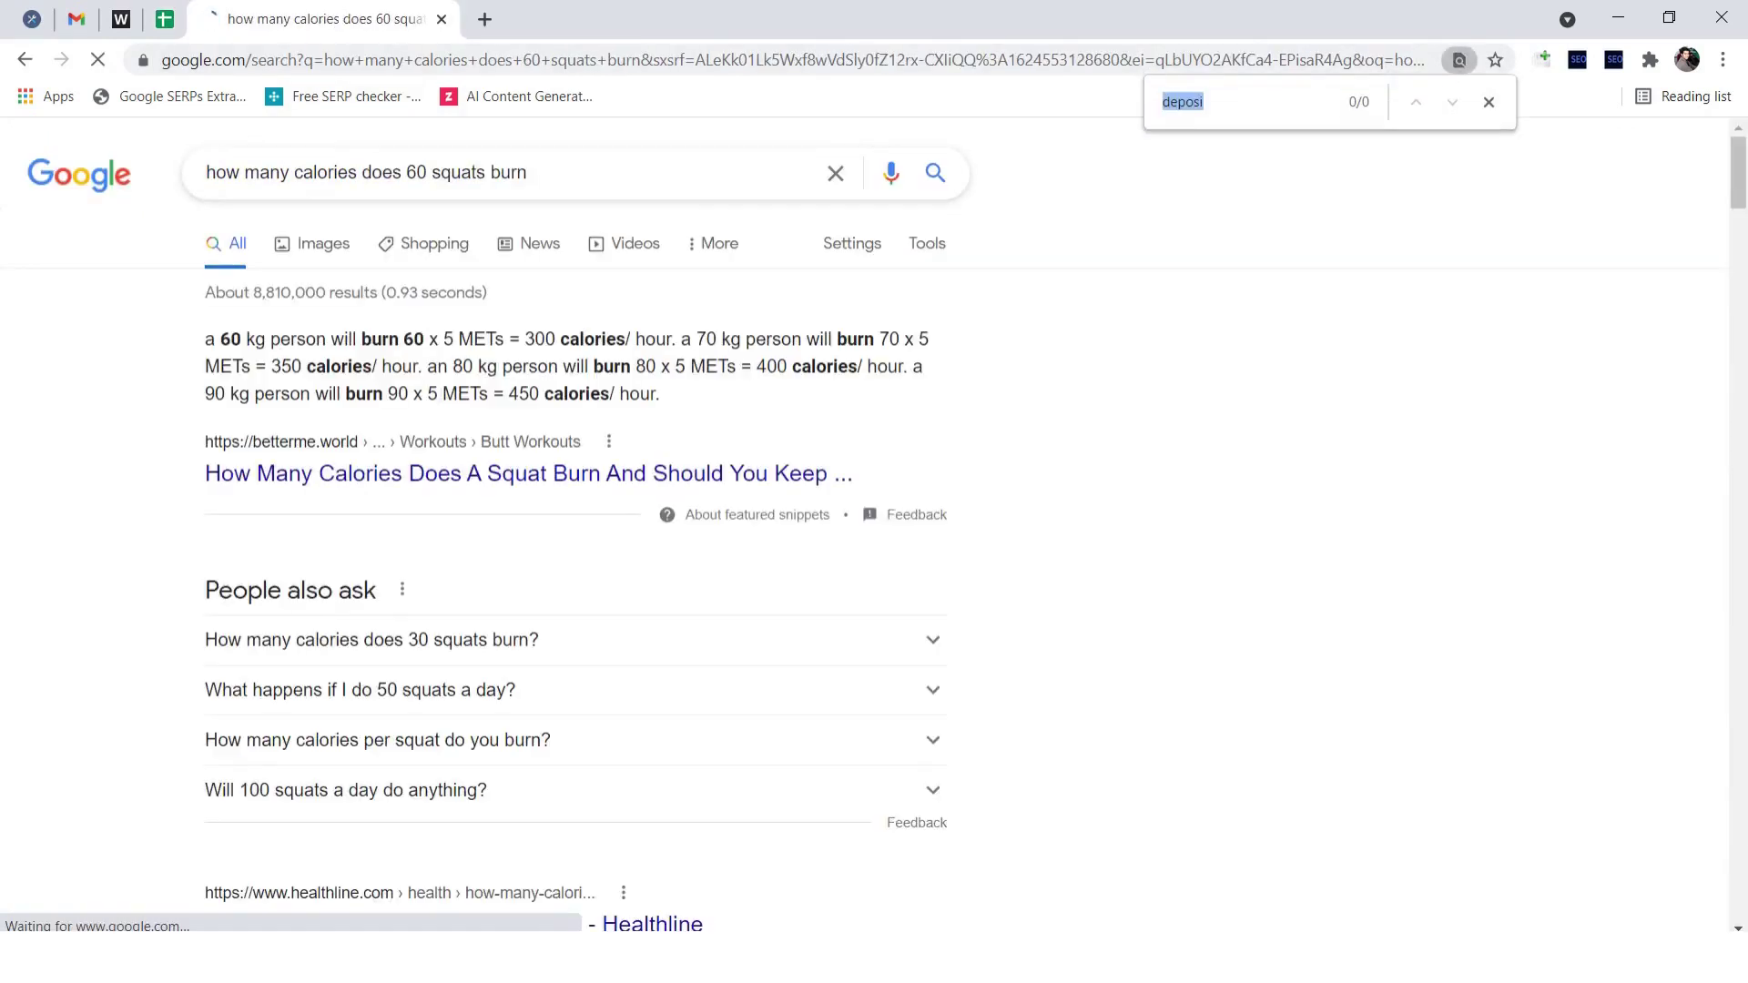
Step: Find "deposi" in the search results and record ranking 16 for row 34 in the 24/06/2021 column
type("deposi")
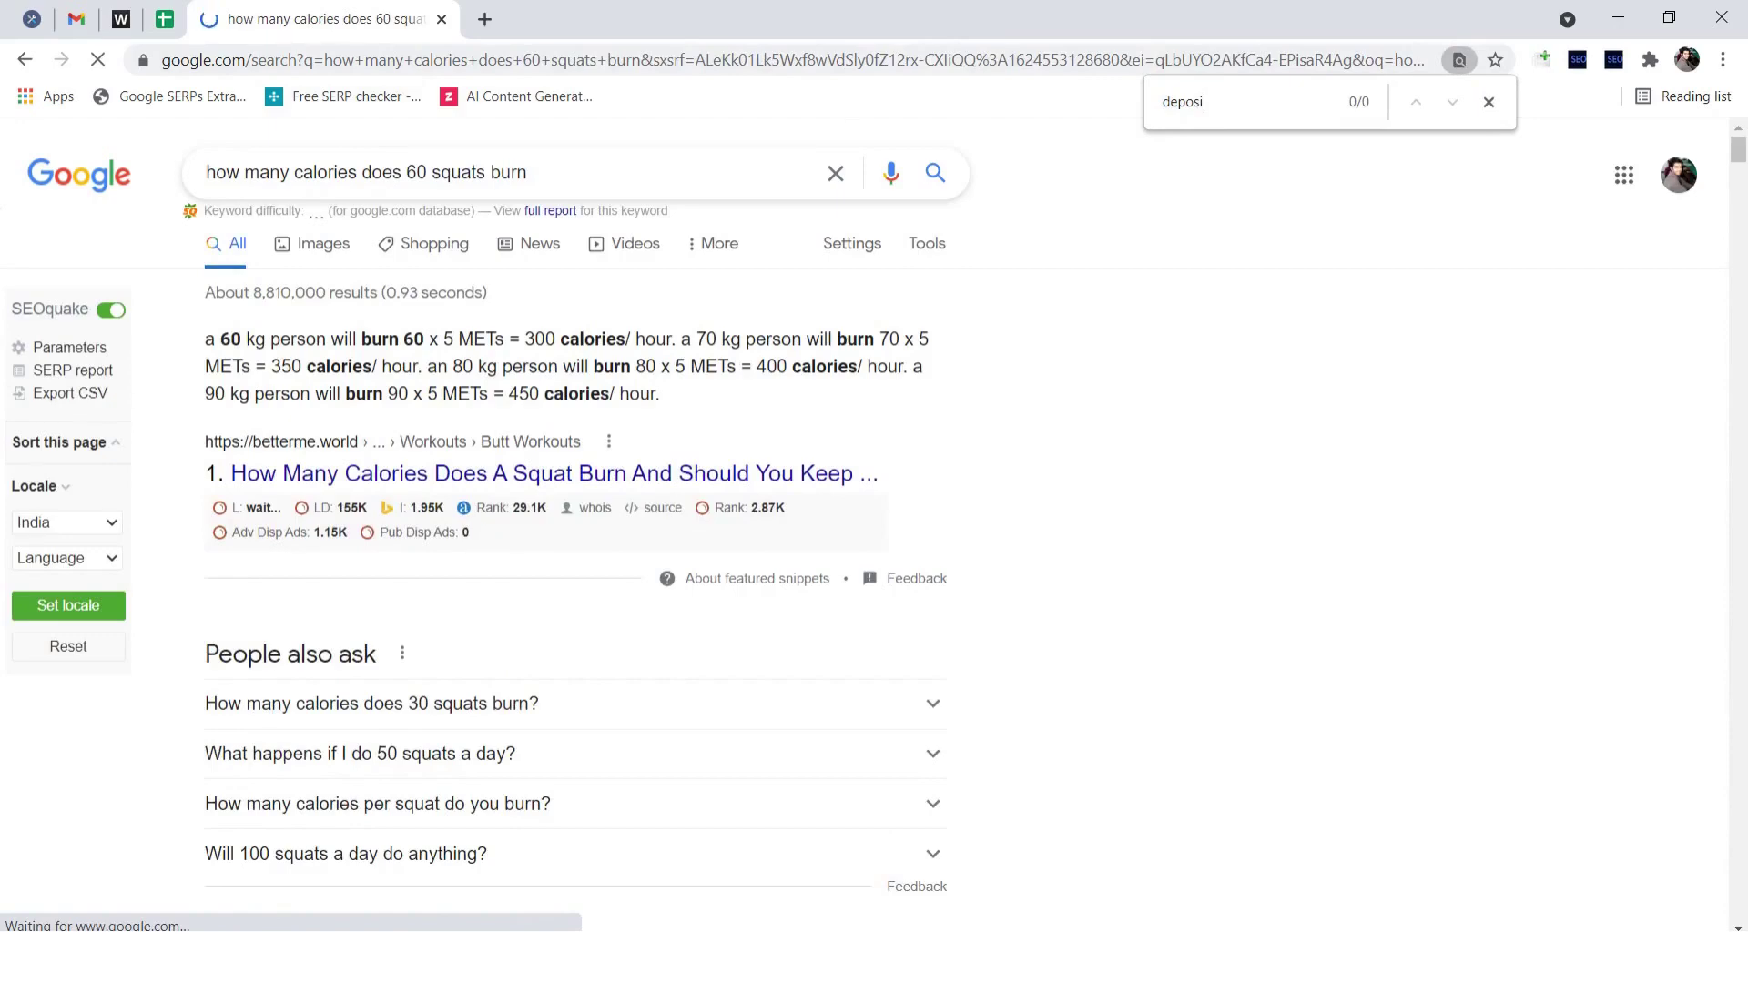
key("Return")
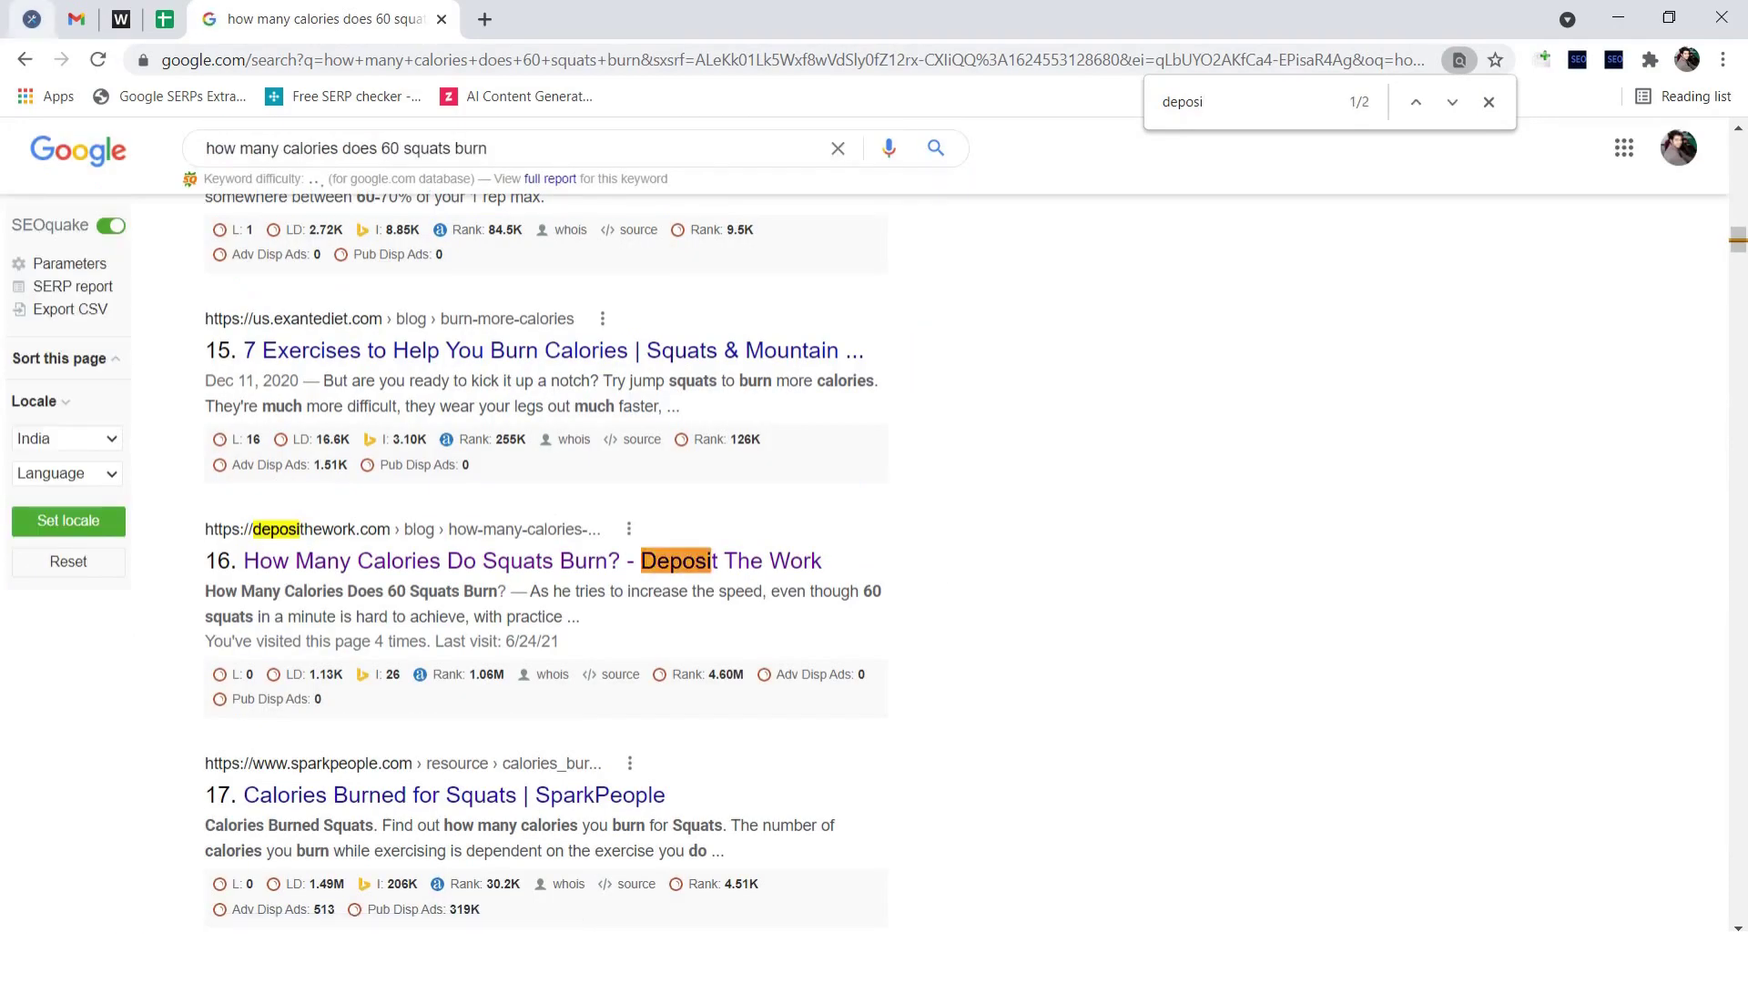
left_click(164, 19)
type("16")
left_click(1145, 794)
Step: Copy row 42's keyword "how many pushups a day to build chest muscle" and search Google for it
scroll(1146, 794, "down", 3)
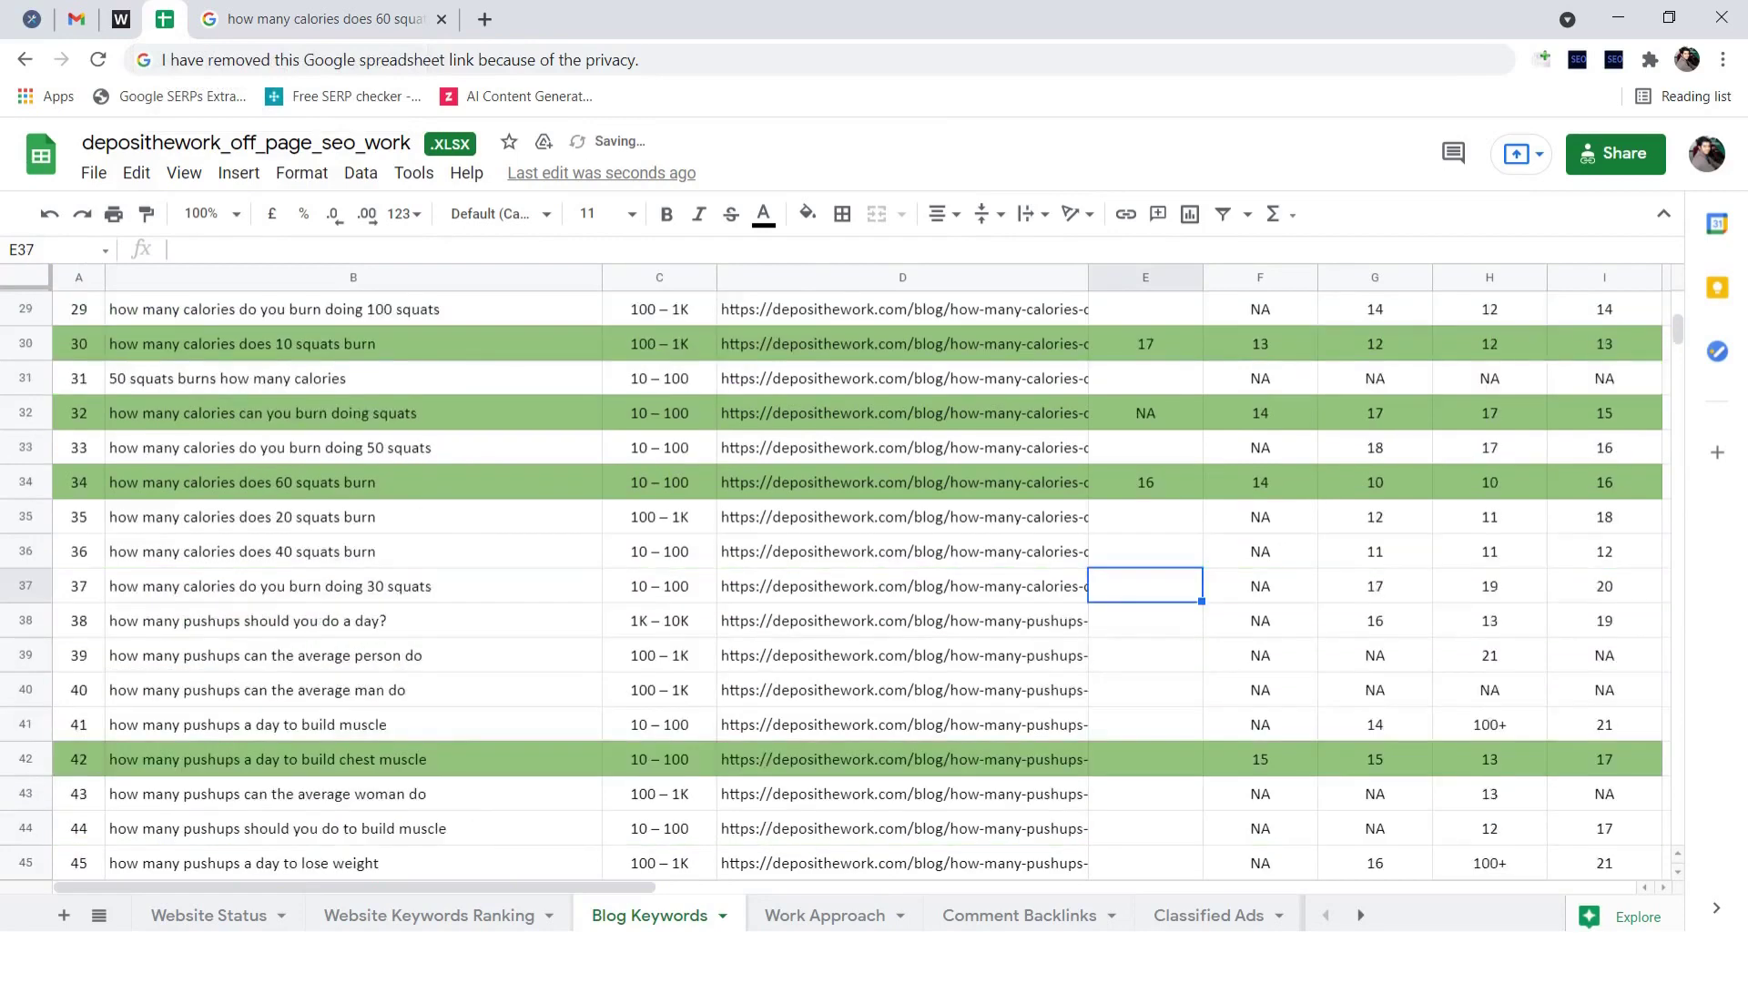
scroll(1145, 620, "down", 1)
left_click(1145, 620)
left_click(354, 621)
key("ctrl+c")
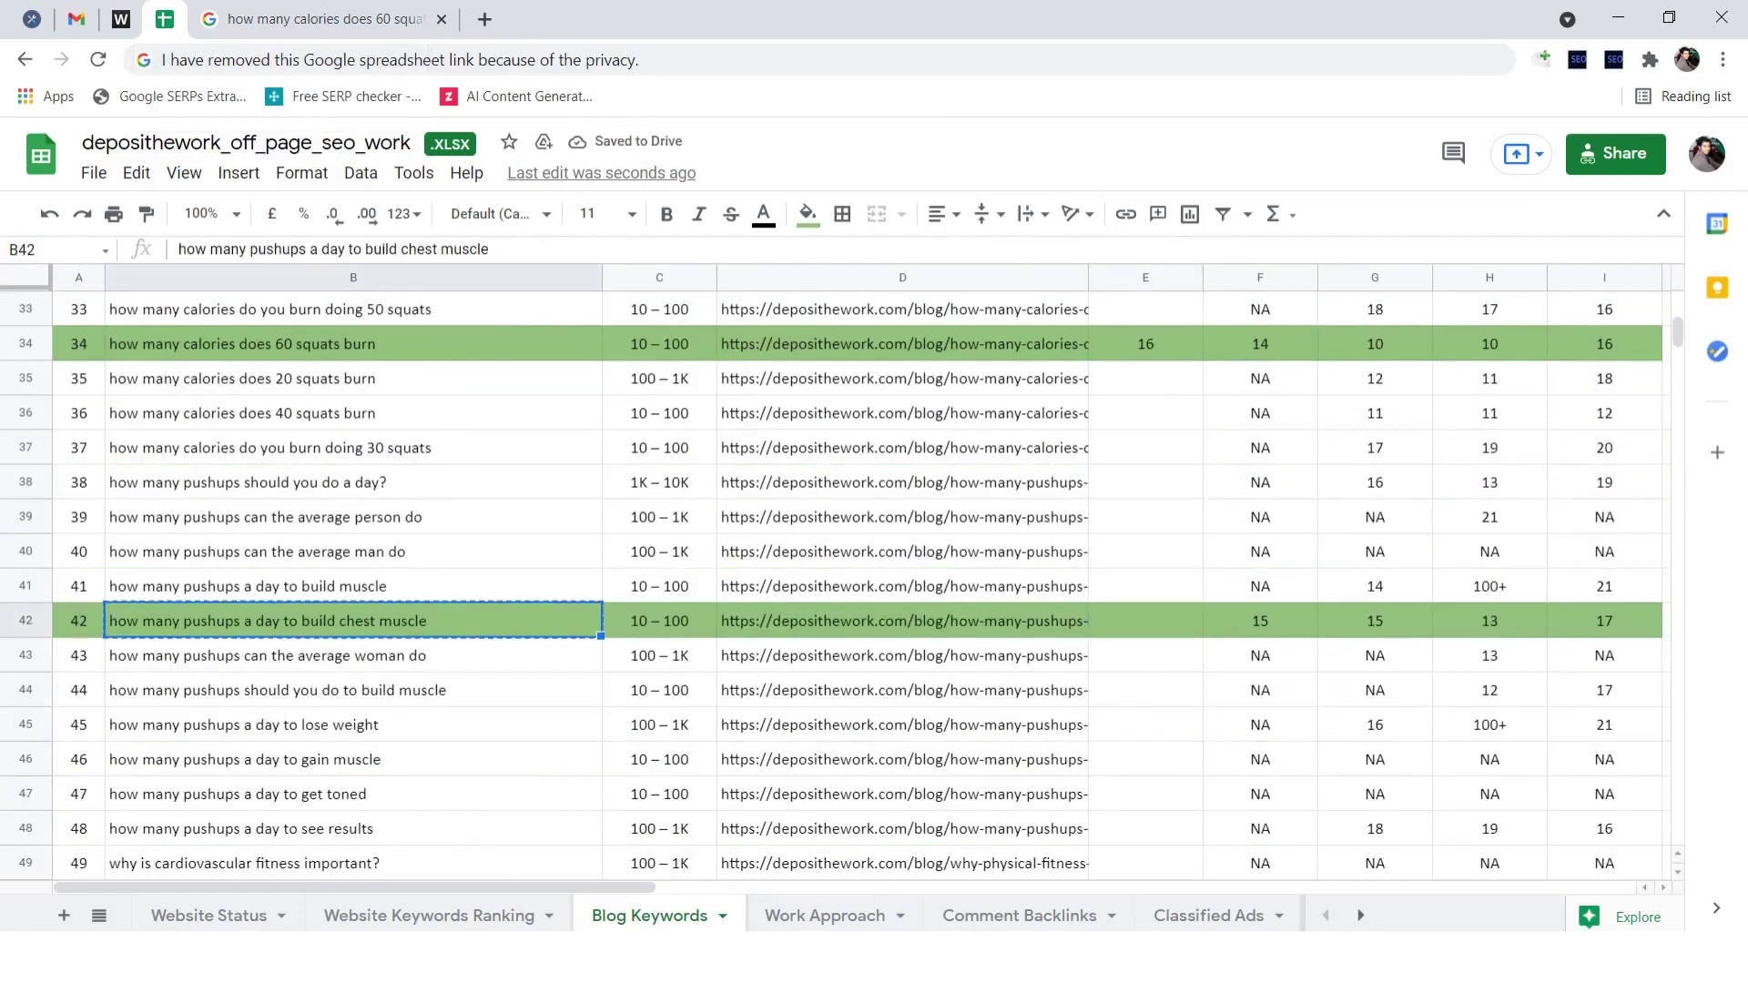
left_click(326, 19)
triple_click(428, 148)
key("ctrl+v")
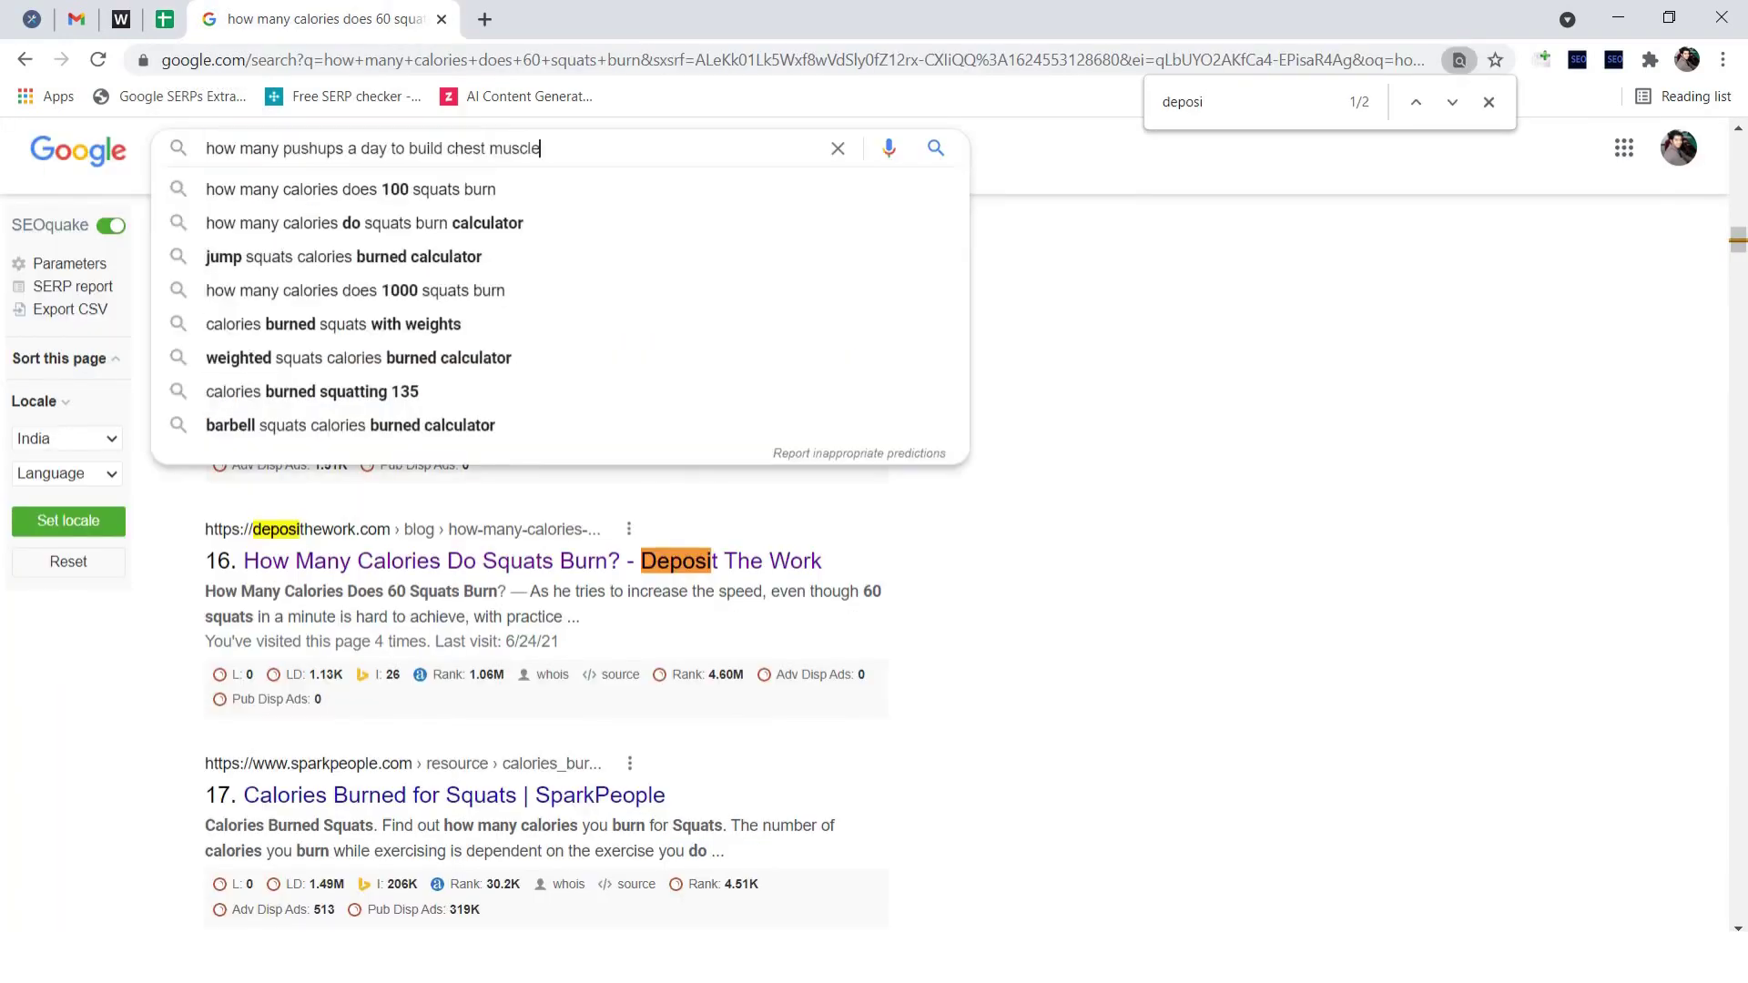
key("Return")
Step: Search the results page for "deposi" and record NA for row 42 in the 24/06/2021 column
key("ctrl+f")
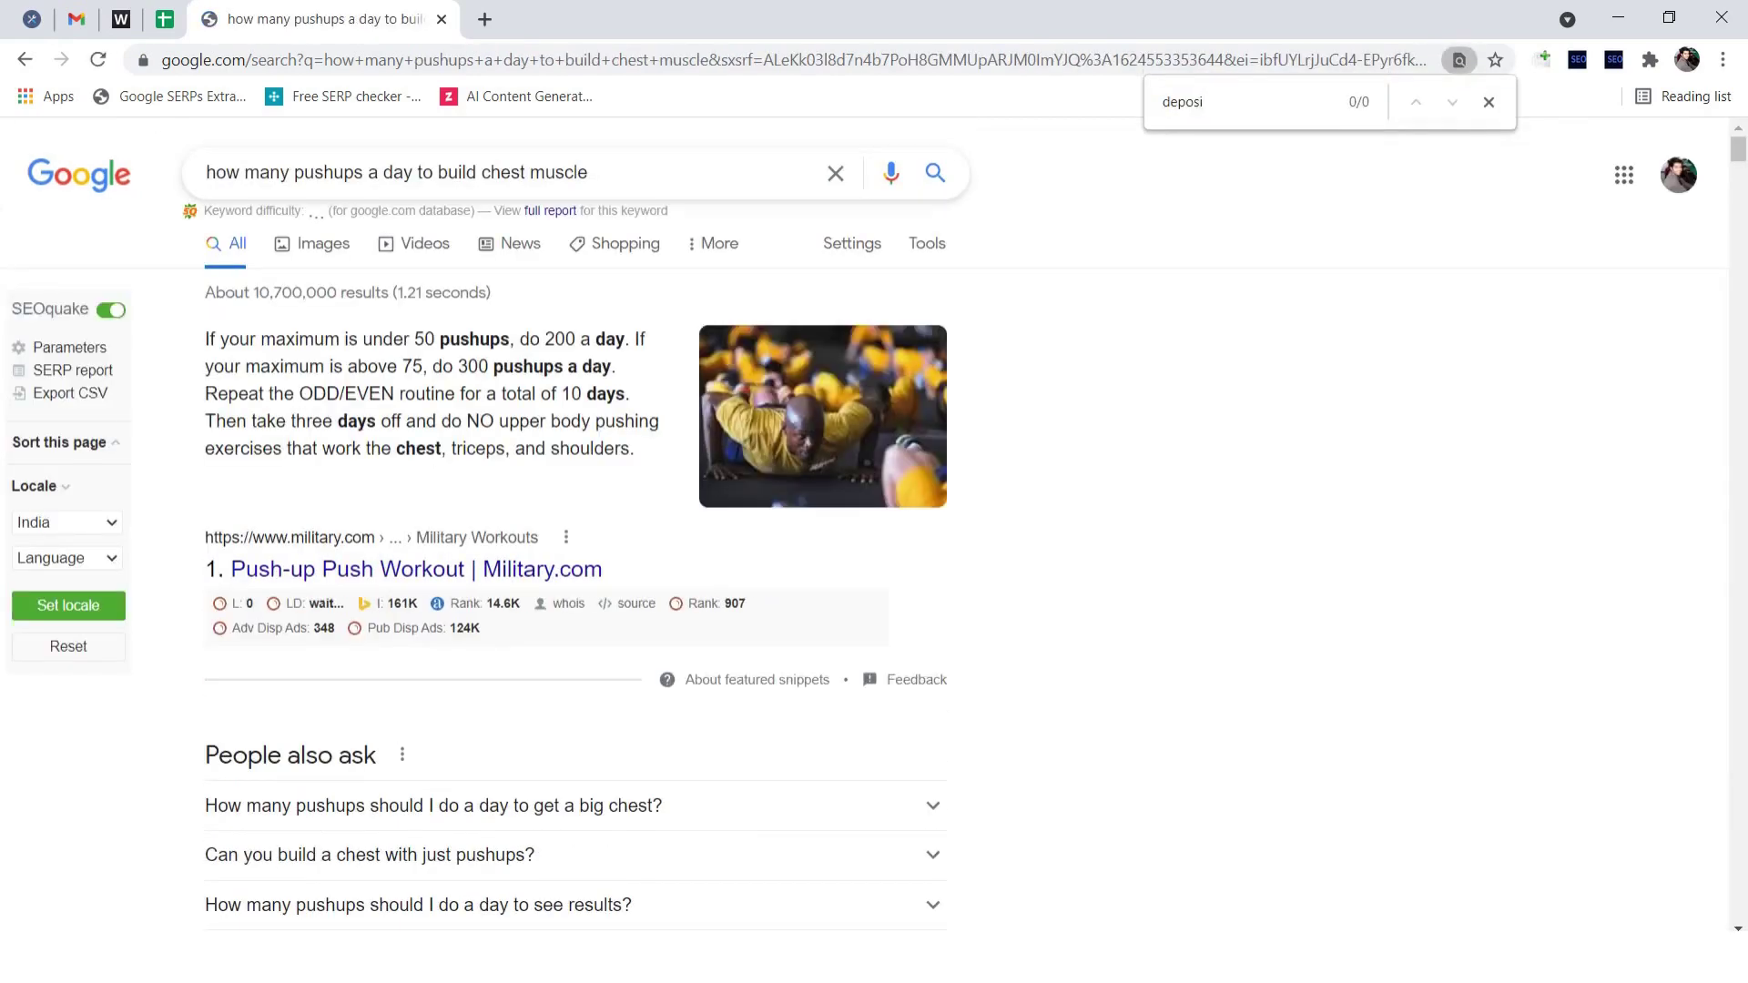
key("ctrl+shift+Tab")
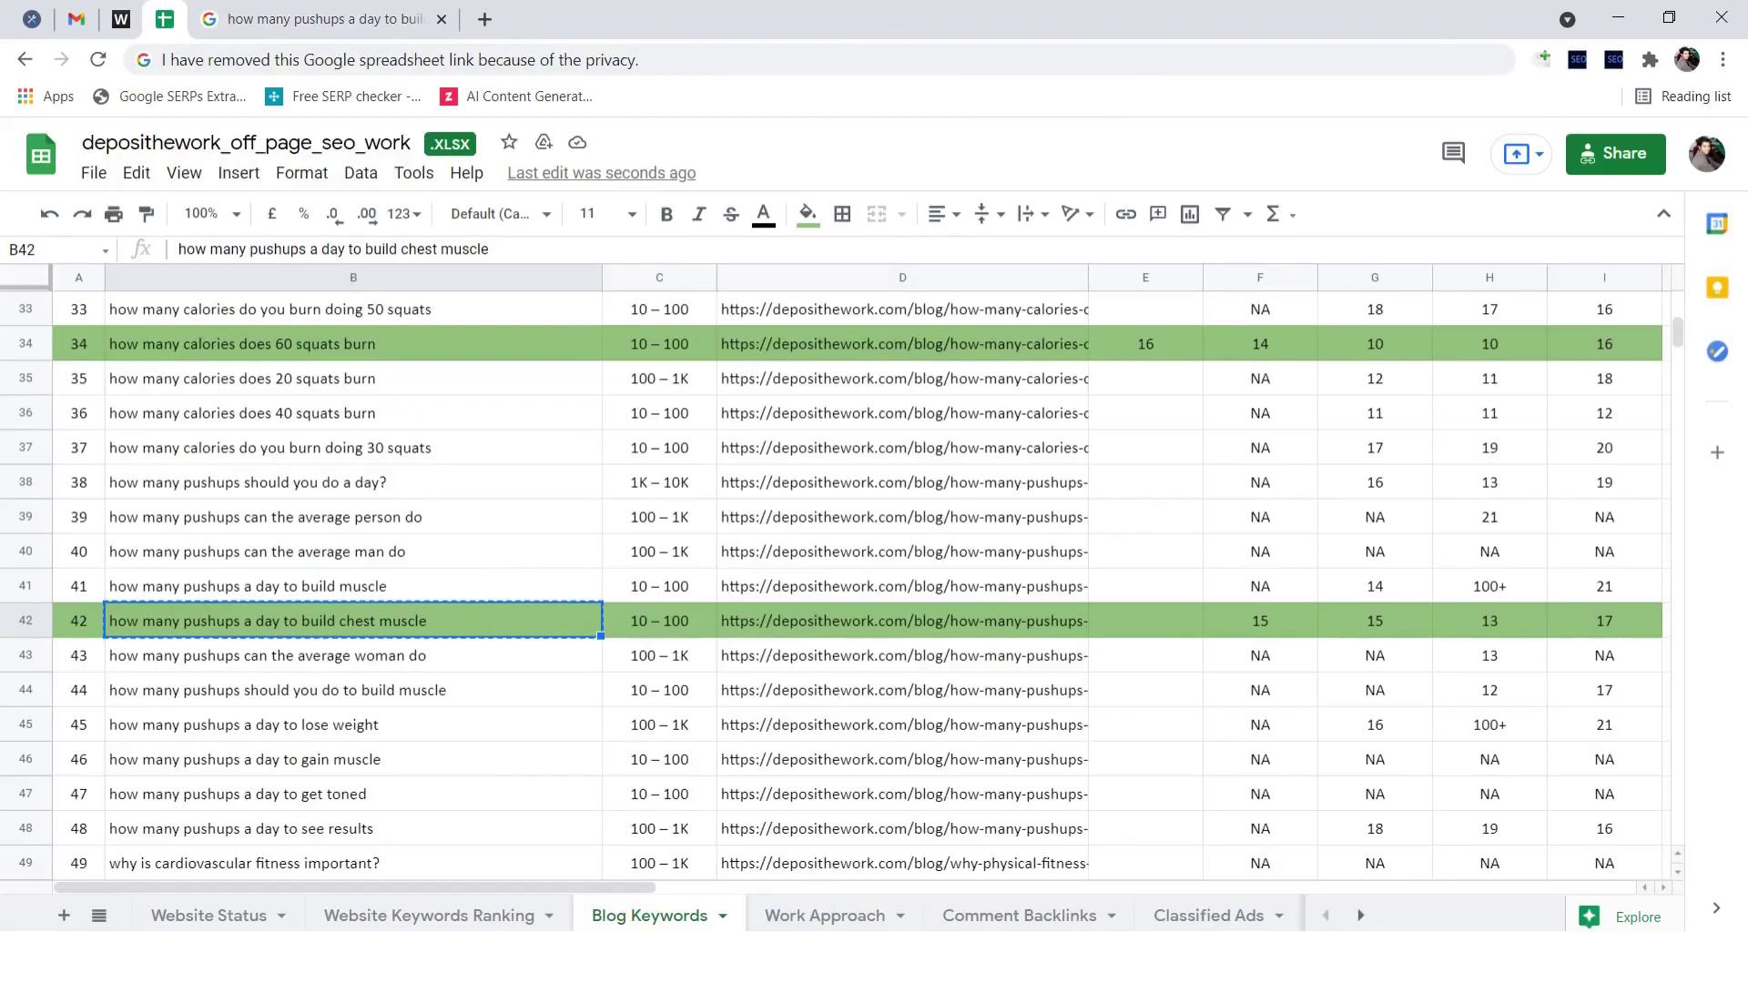
left_click(1146, 621)
type("N")
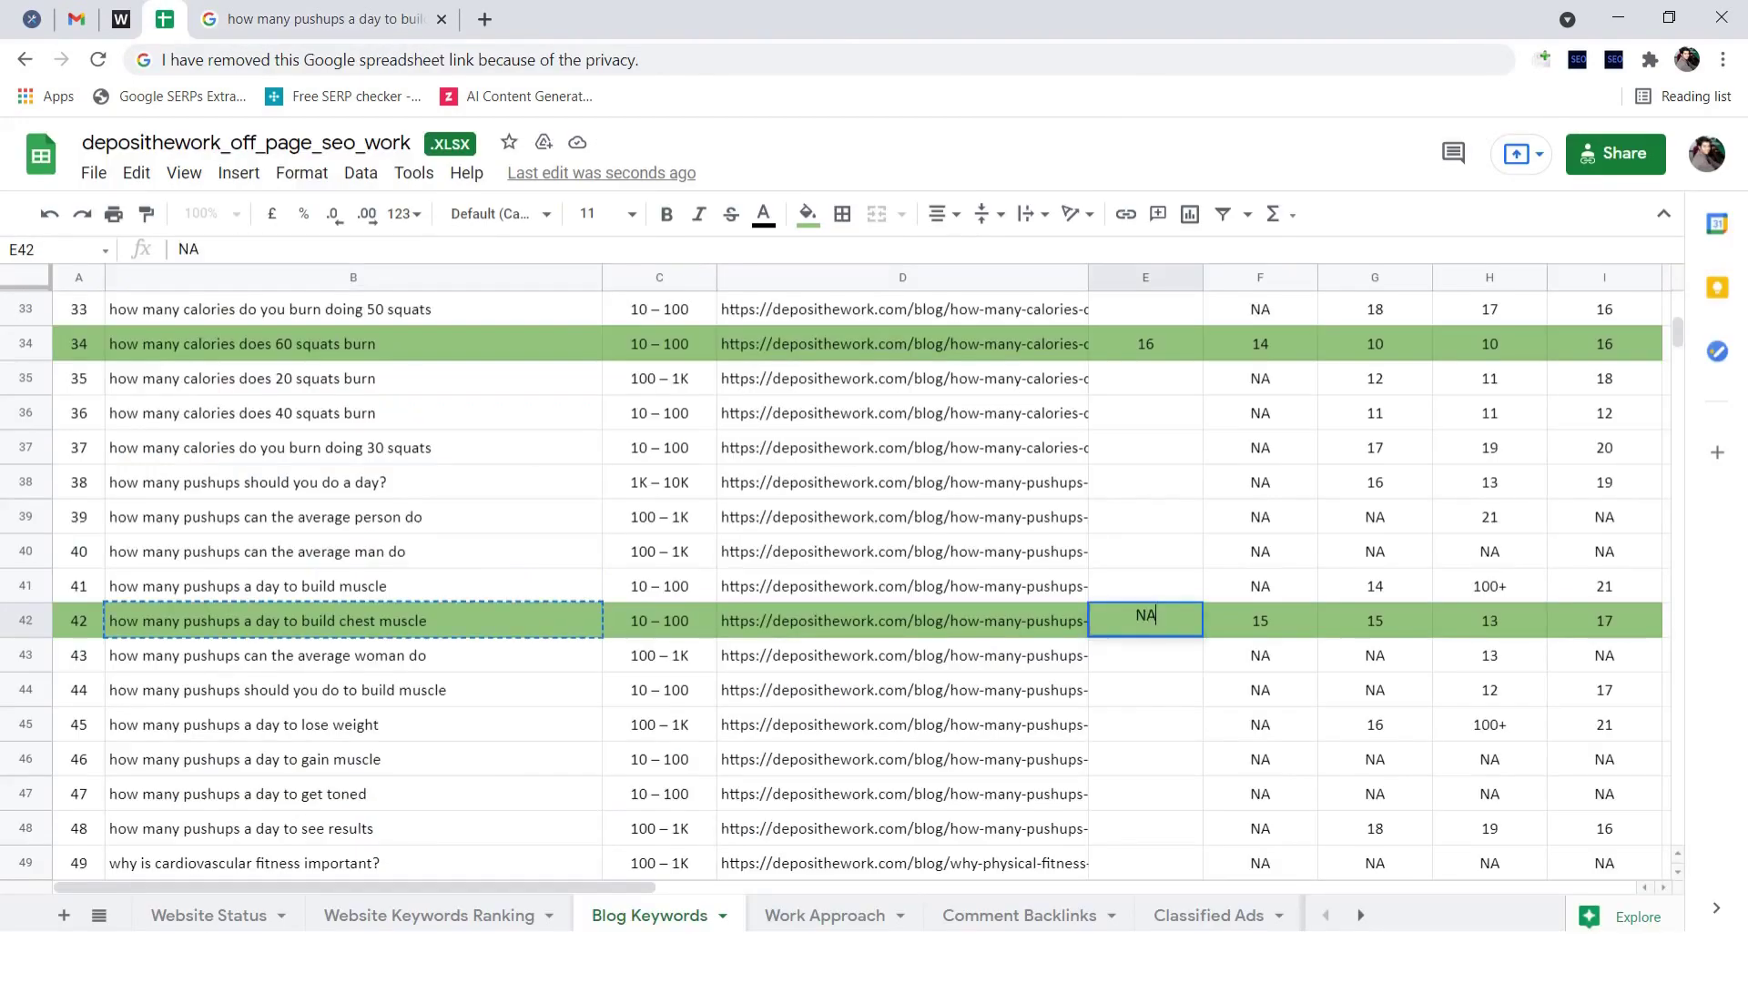
type("A")
left_click(1145, 758)
Step: Copy row 67's keyword "how often should you workout legs" and search Google for it
scroll(856, 582, "down", 8)
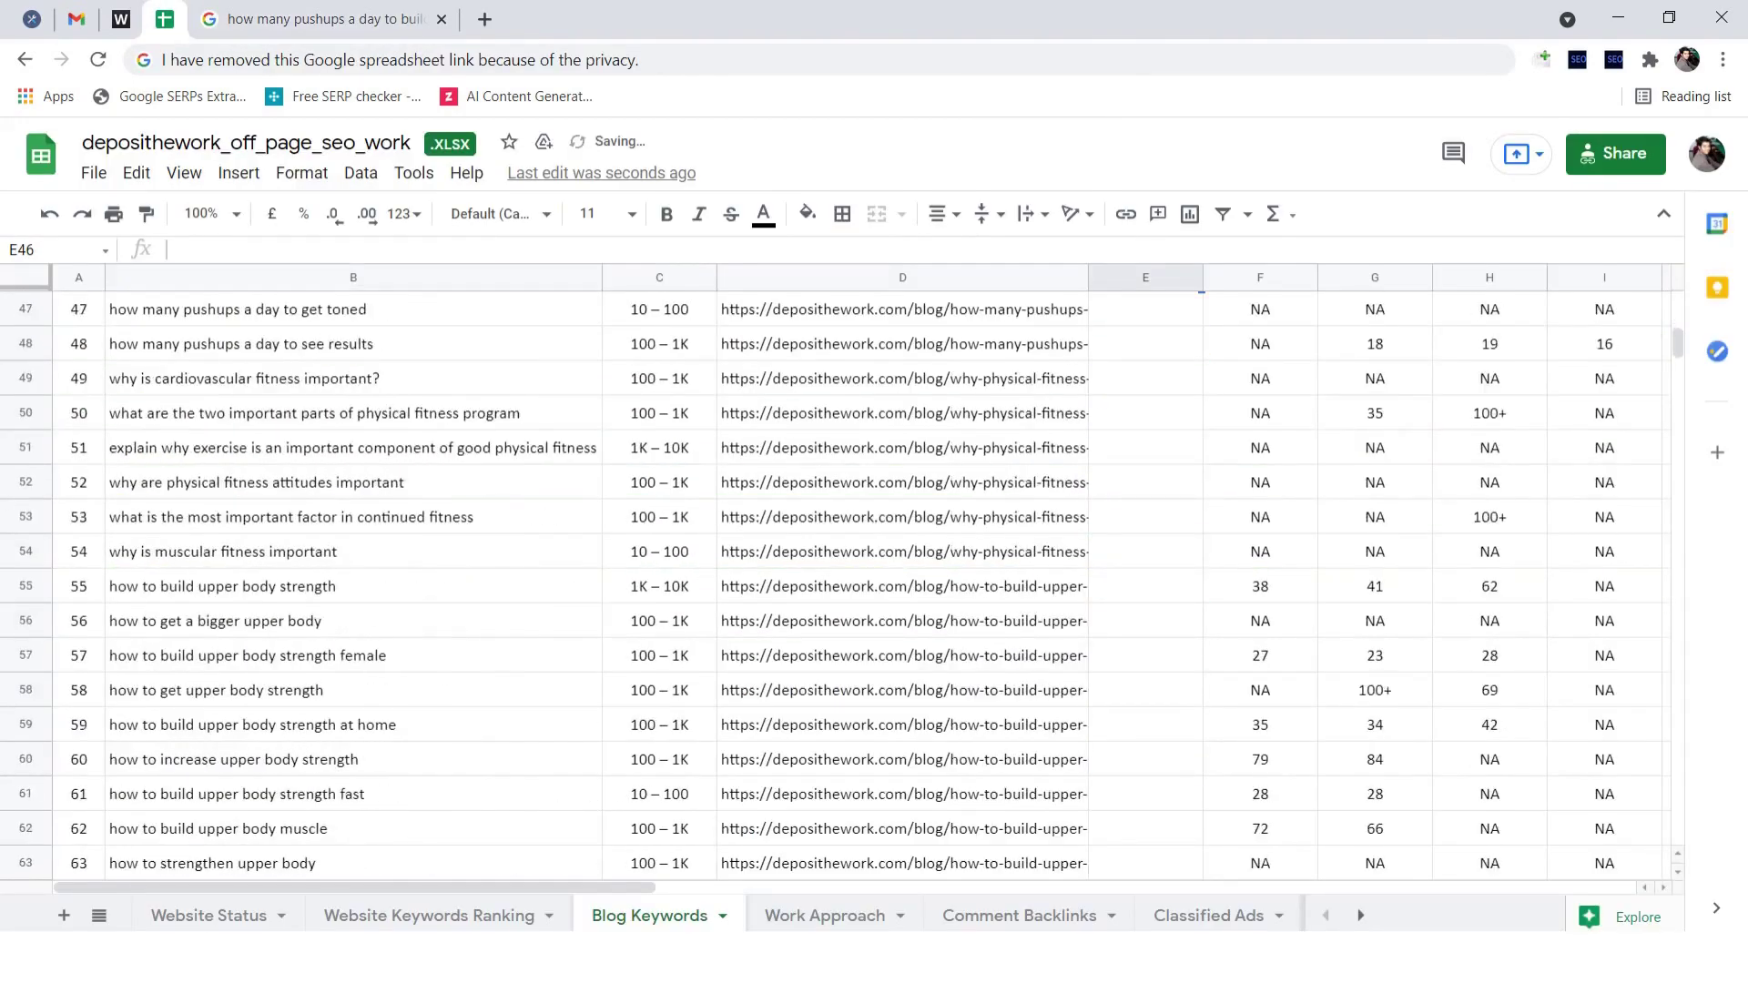
left_click(353, 690)
key("ctrl+c")
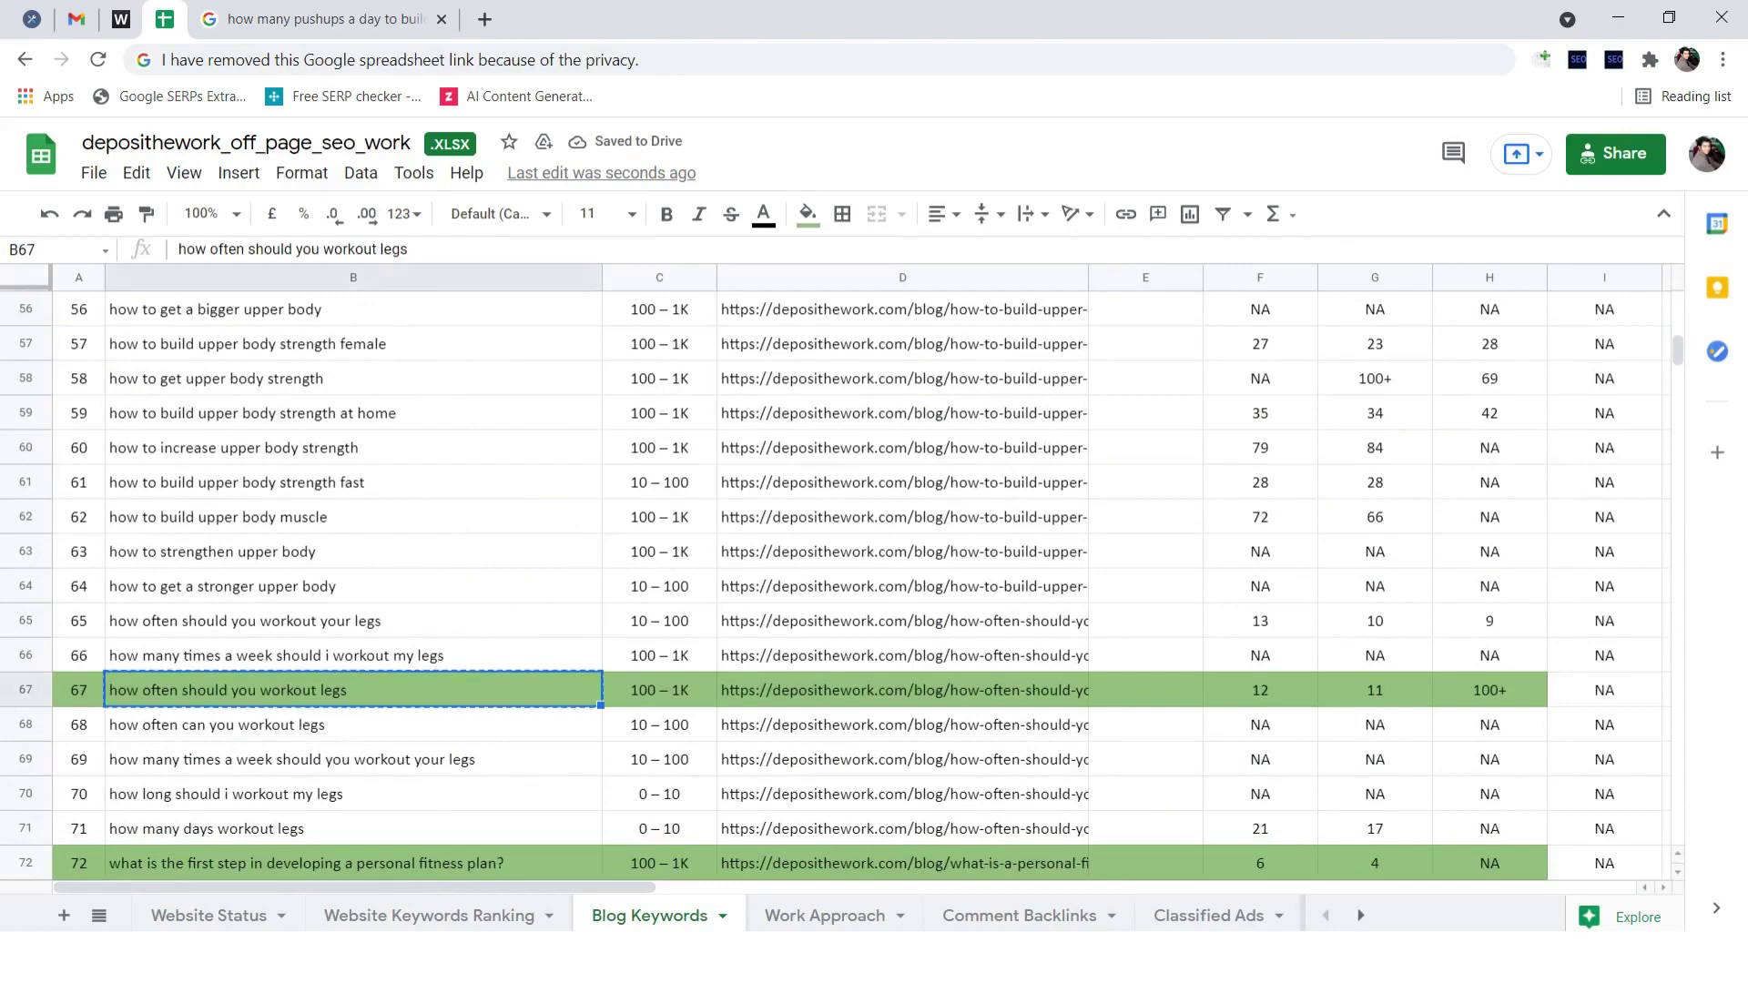
left_click(324, 19)
triple_click(331, 173)
key("ctrl+v")
key("Return")
Step: Find "deposi" in the search results and record ranking 12 for row 67 in the 24/06/2021 column
key("ctrl+f")
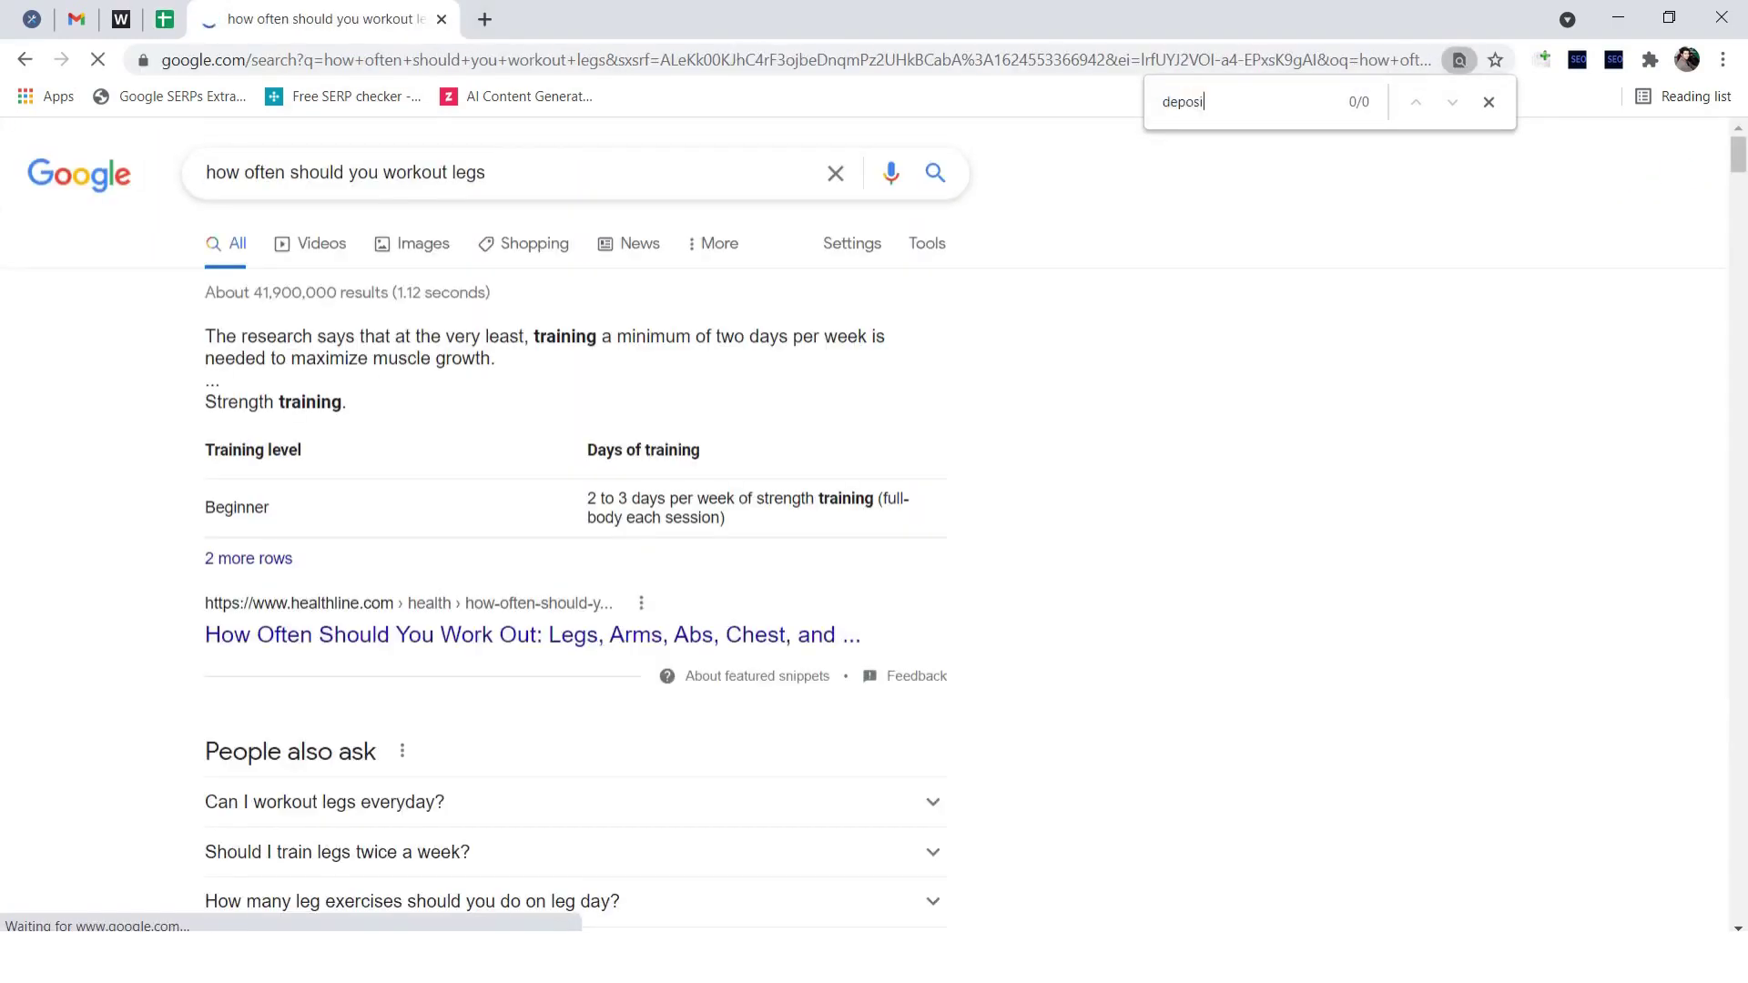
key("Return")
key("Return")
key("Return")
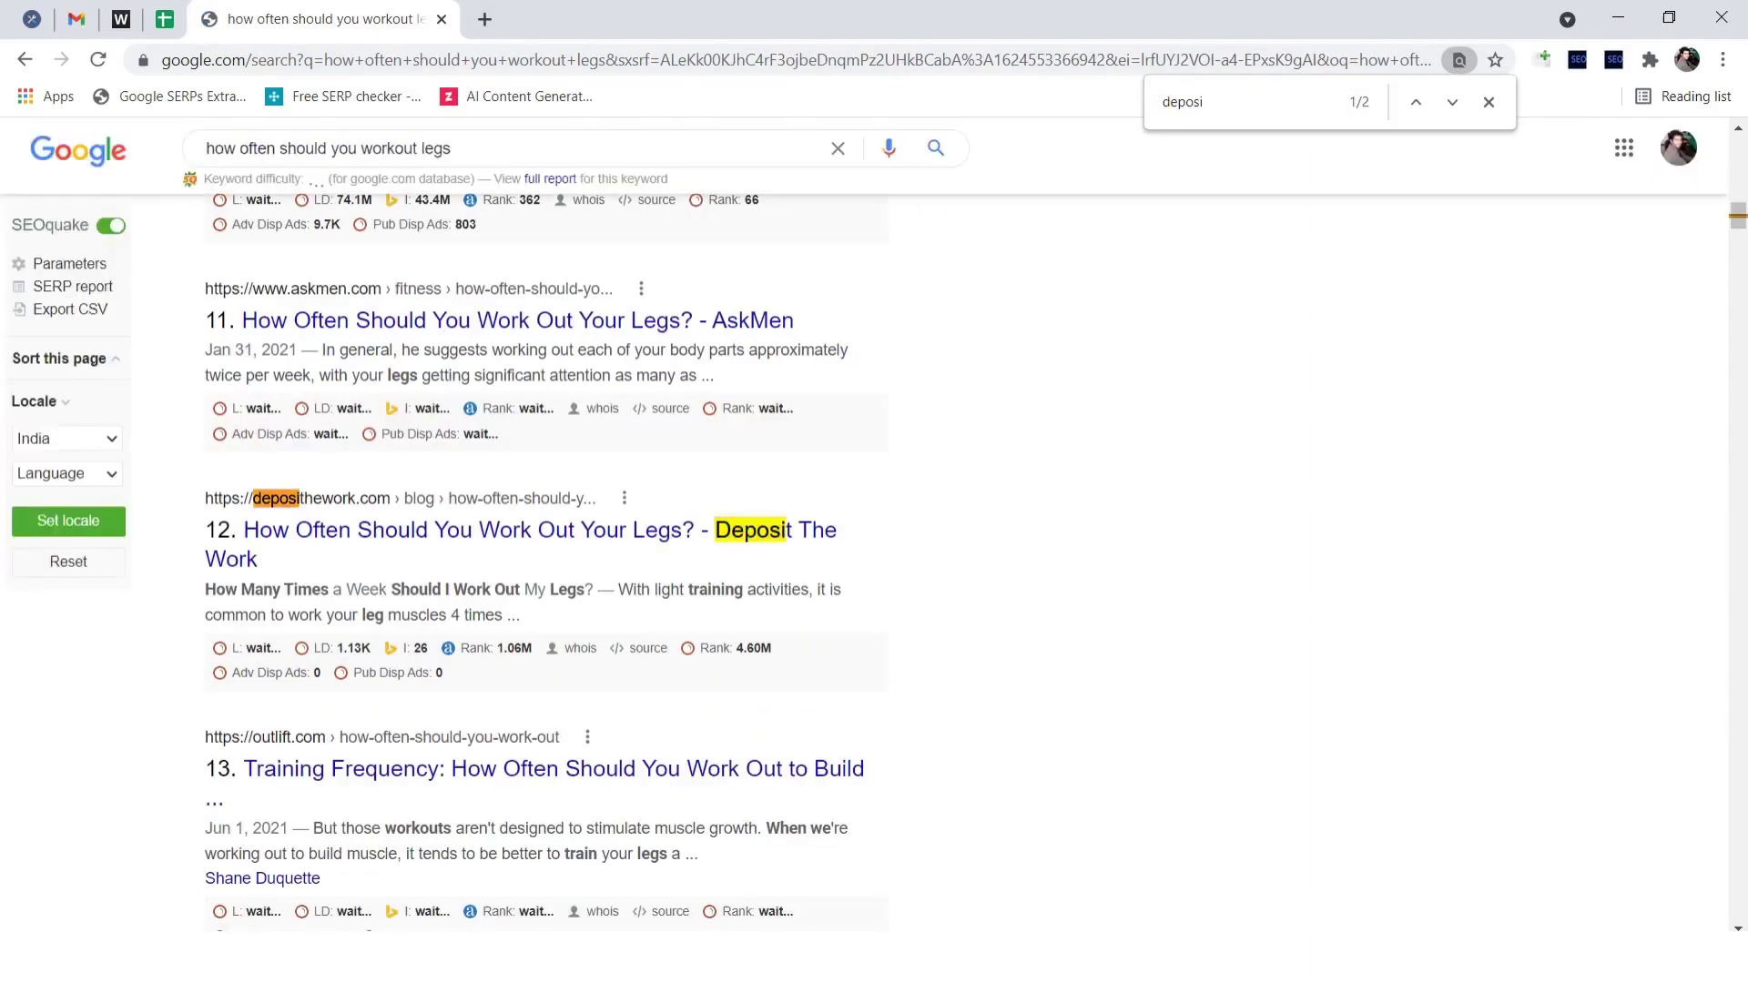
key("ctrl+shift+Tab")
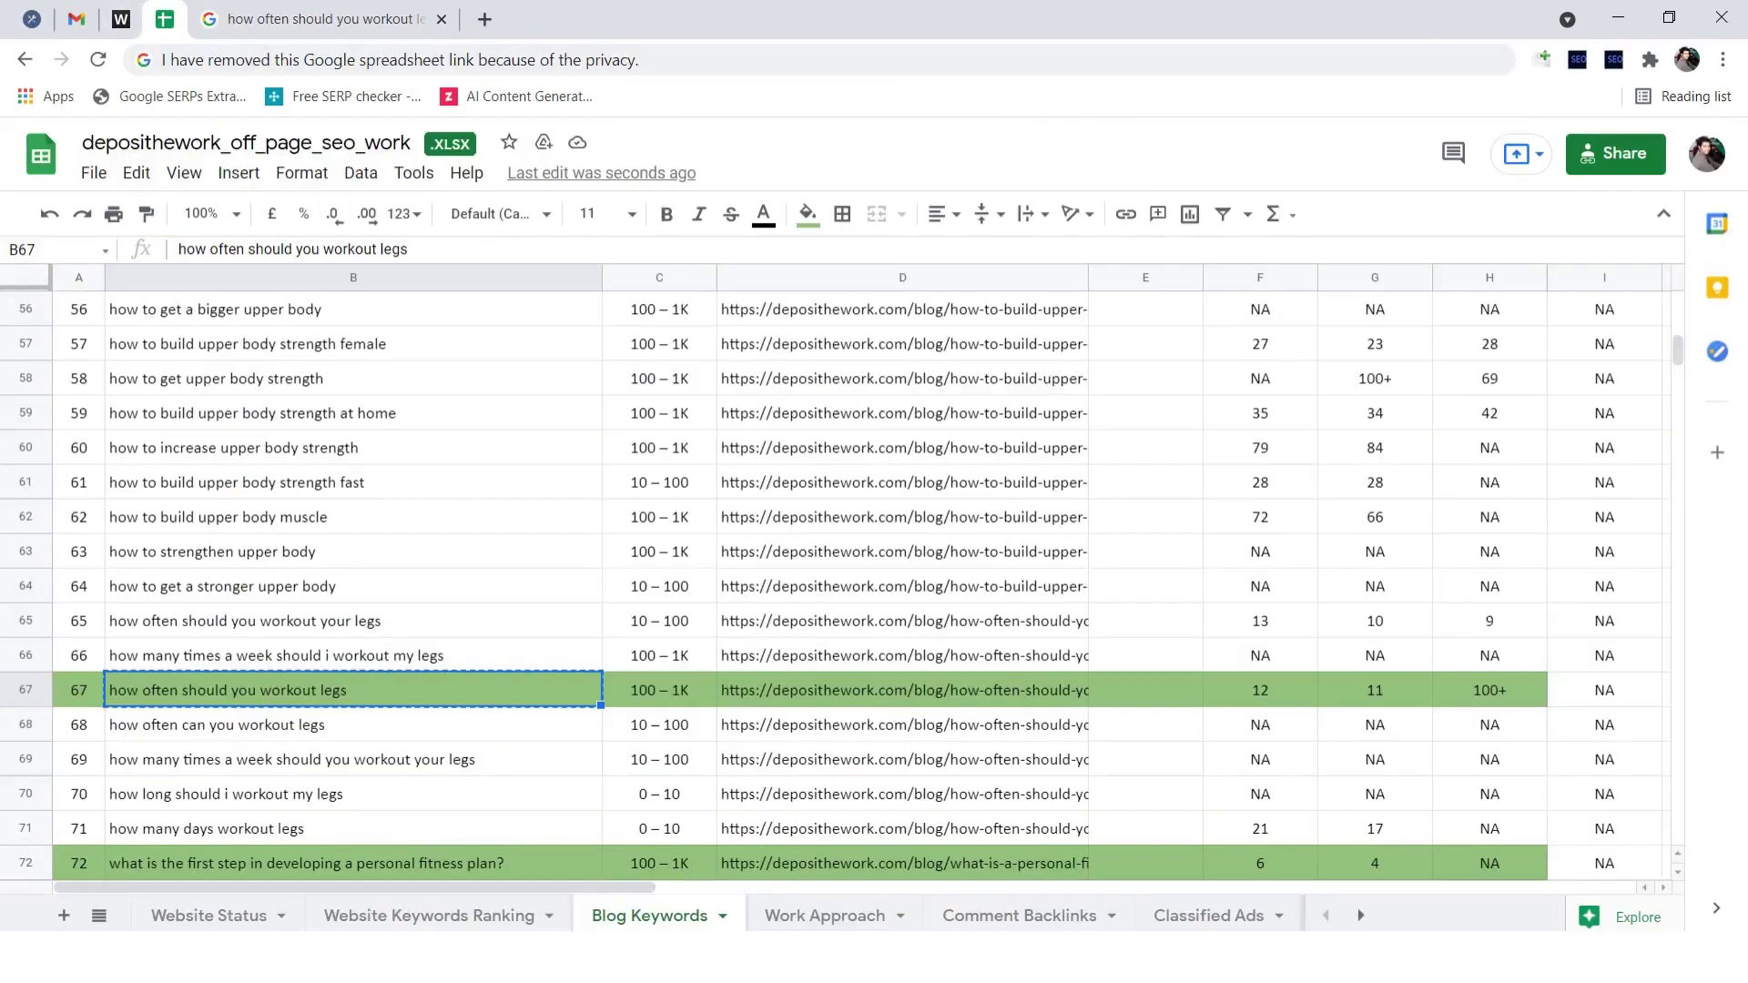
left_click(1146, 690)
type("12")
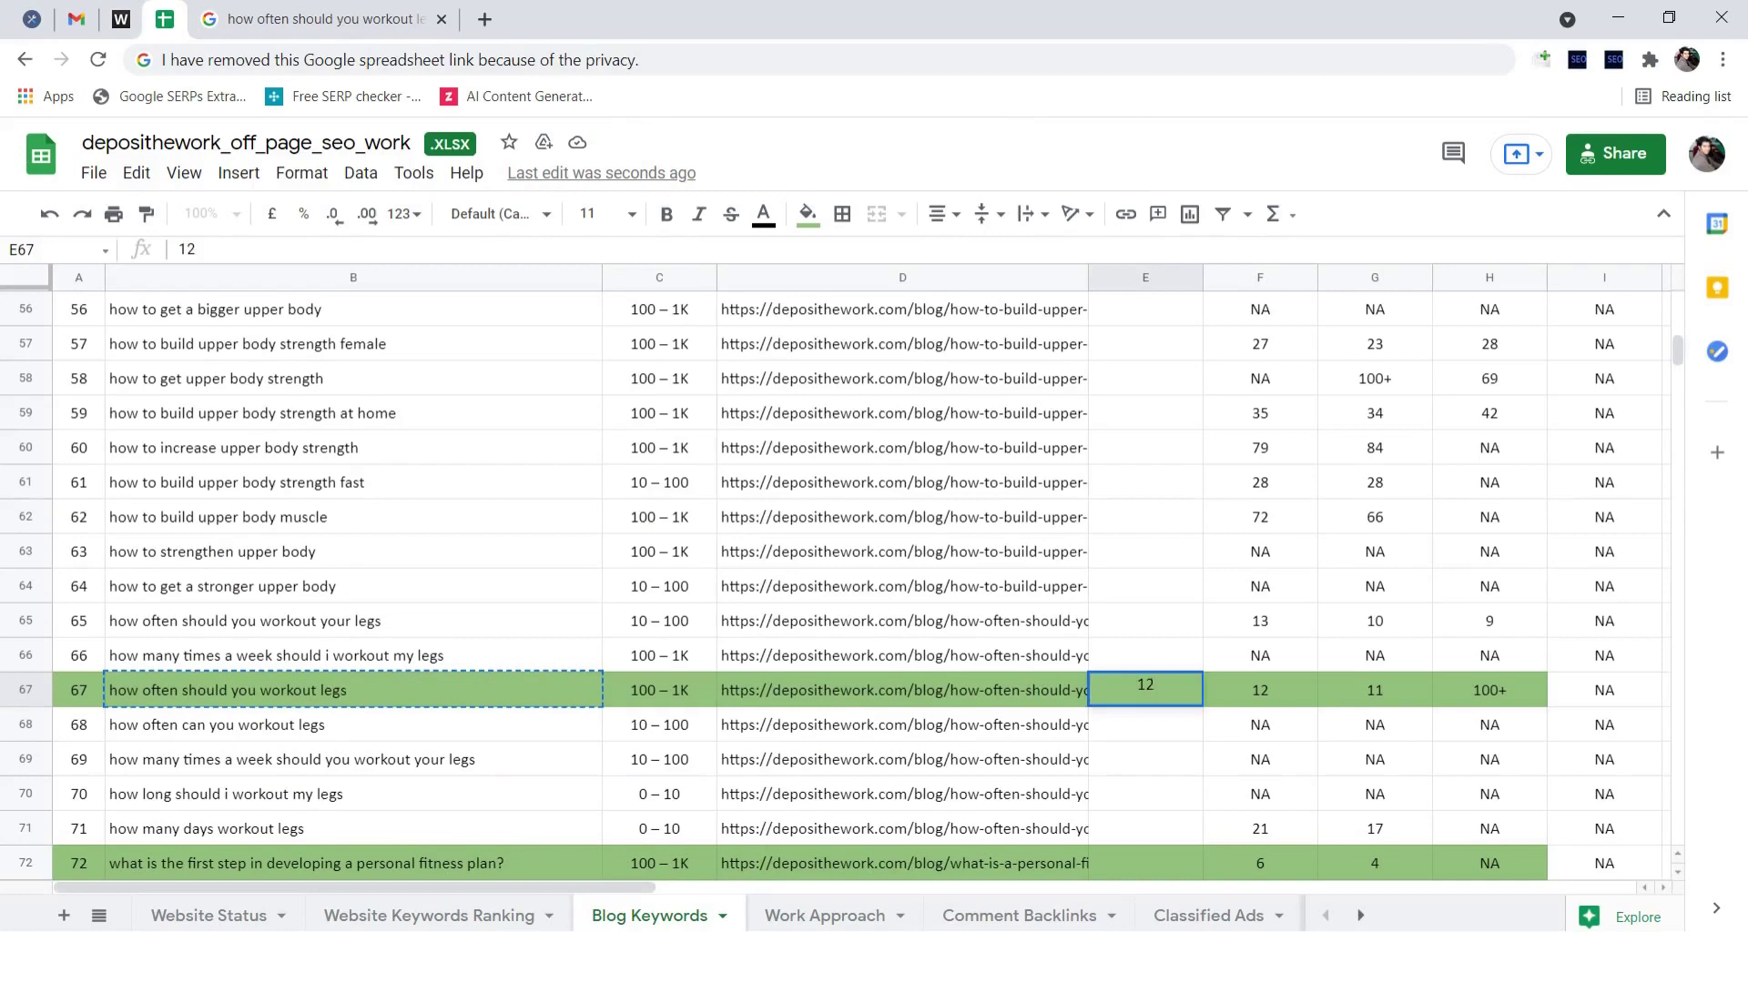
left_click(1146, 863)
Step: Copy row 72's keyword "what is the first step in developing a personal fitness plan?" and search Google for it
left_click(353, 863)
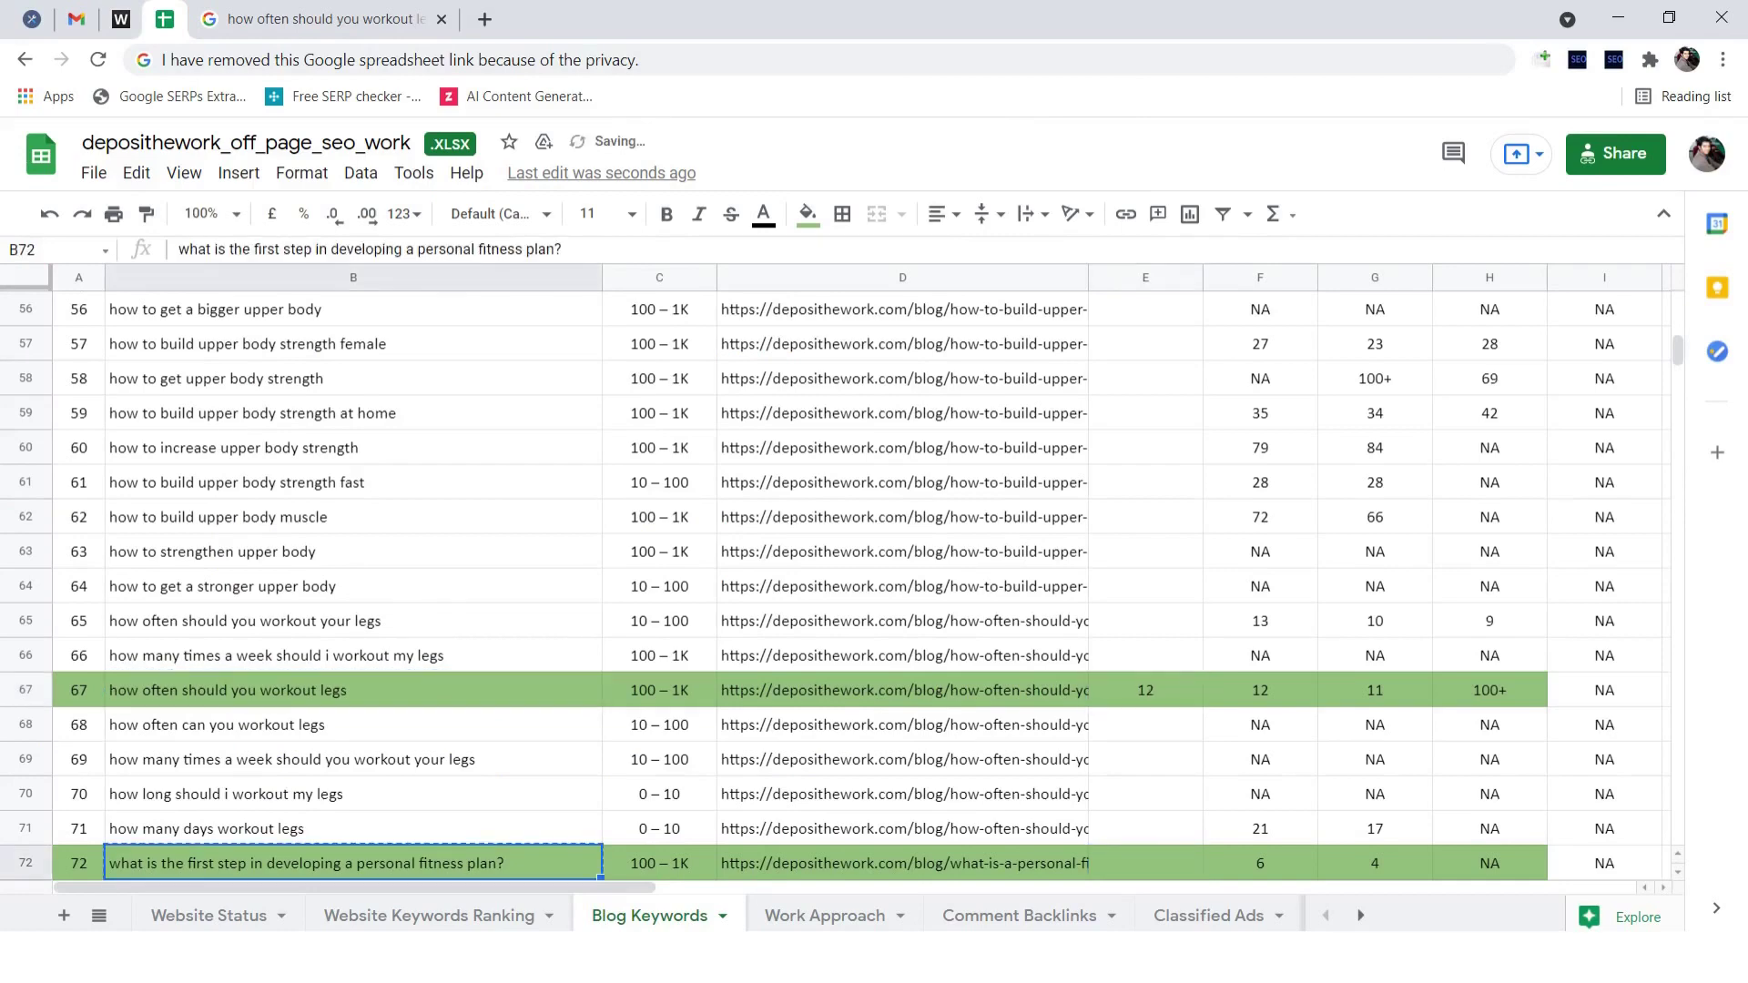
key("ctrl+Tab")
triple_click(437, 148)
key("ctrl+v")
key("Return")
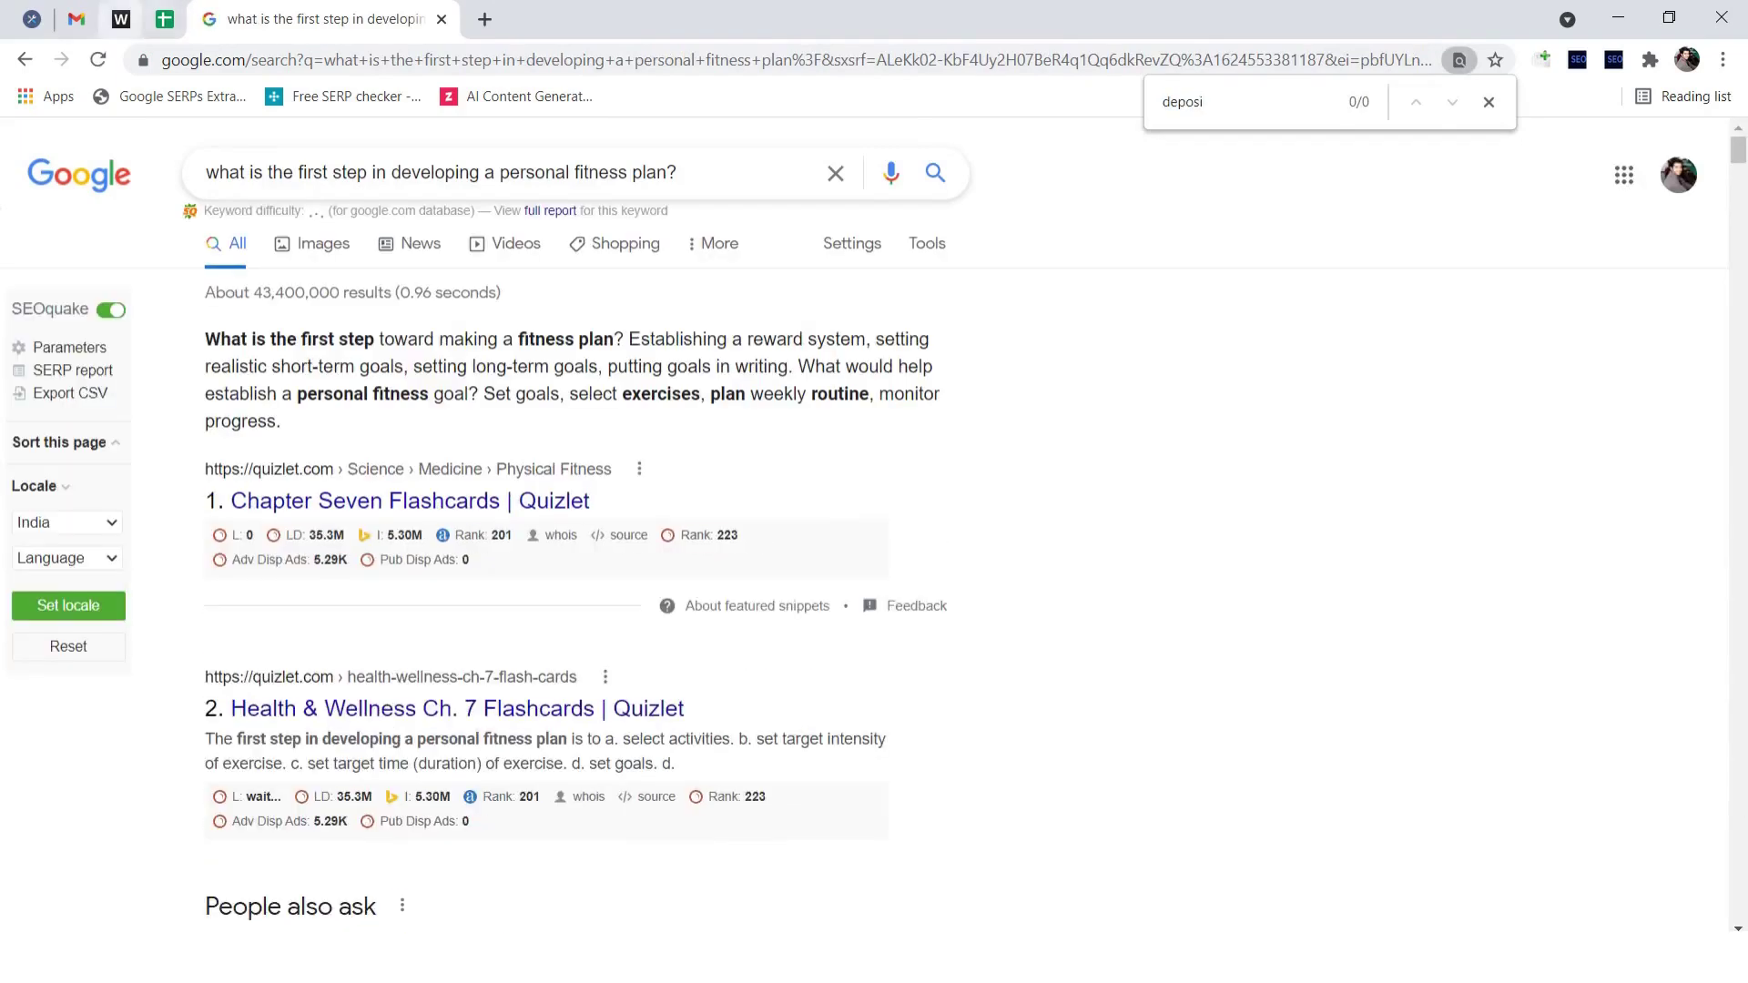
Step: Record NA for row 72 in the 24/06/2021 column of the Blog Keywords sheet
key("ctrl+shift+Tab")
scroll(862, 586, "down", 2)
left_click(1146, 552)
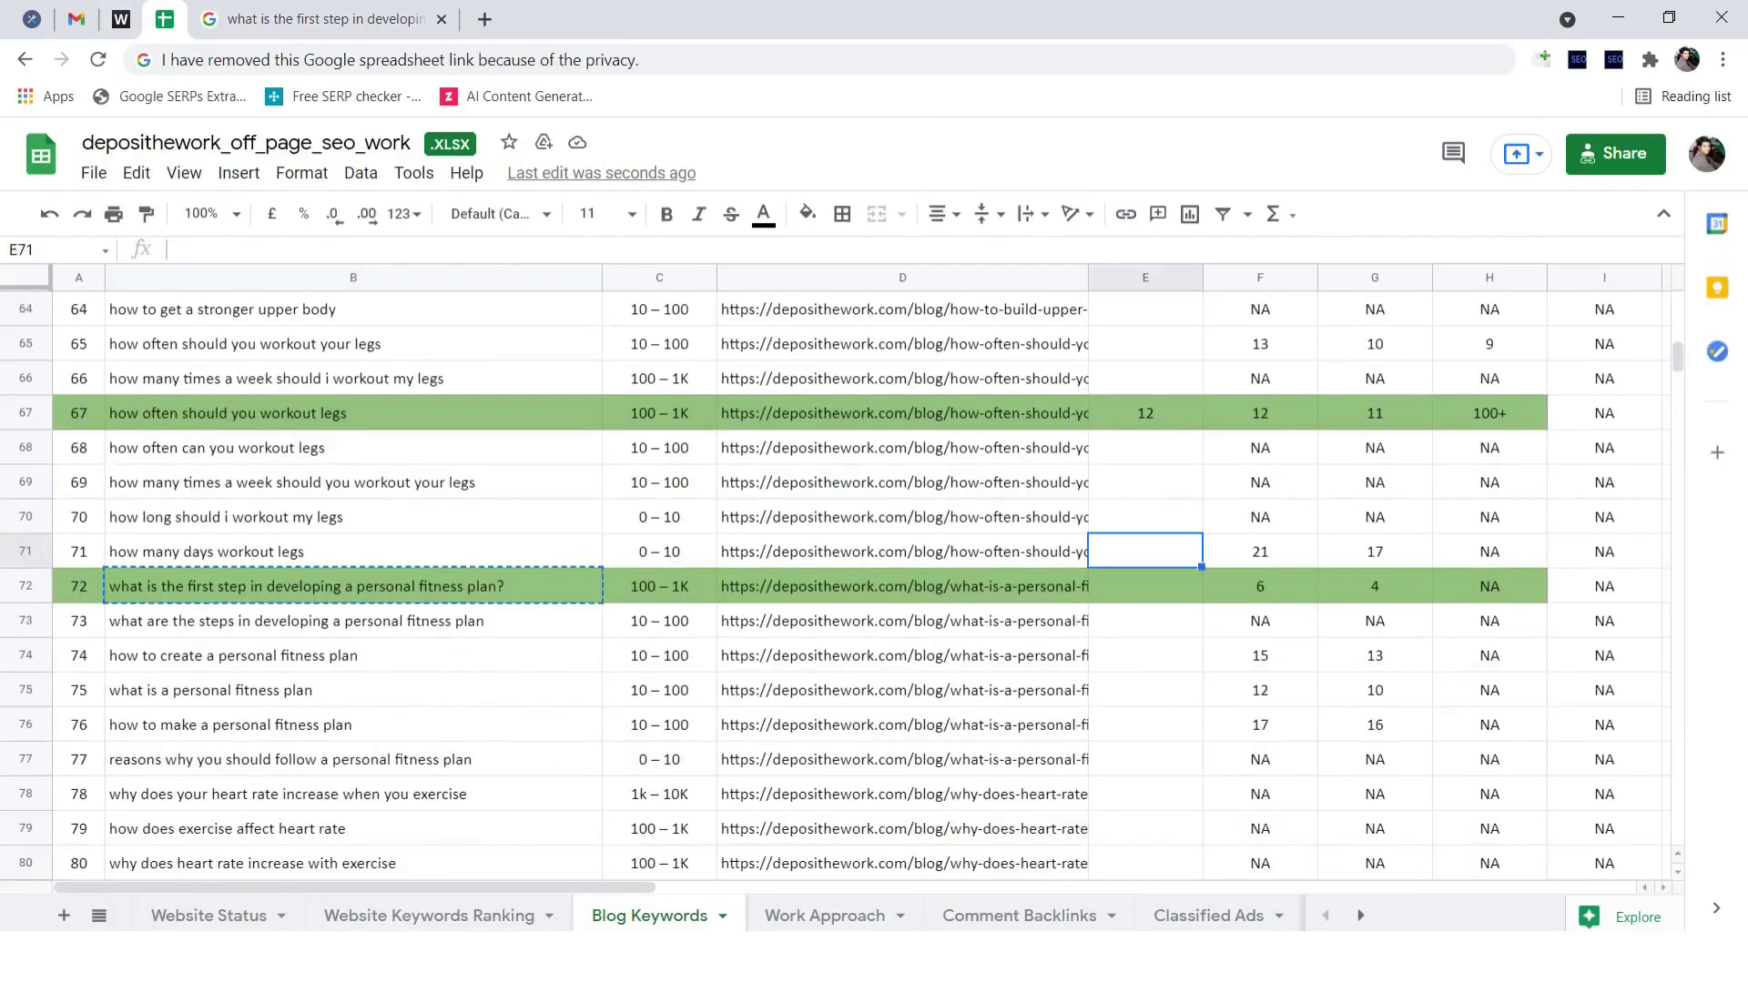
left_click(1145, 587)
type("NA")
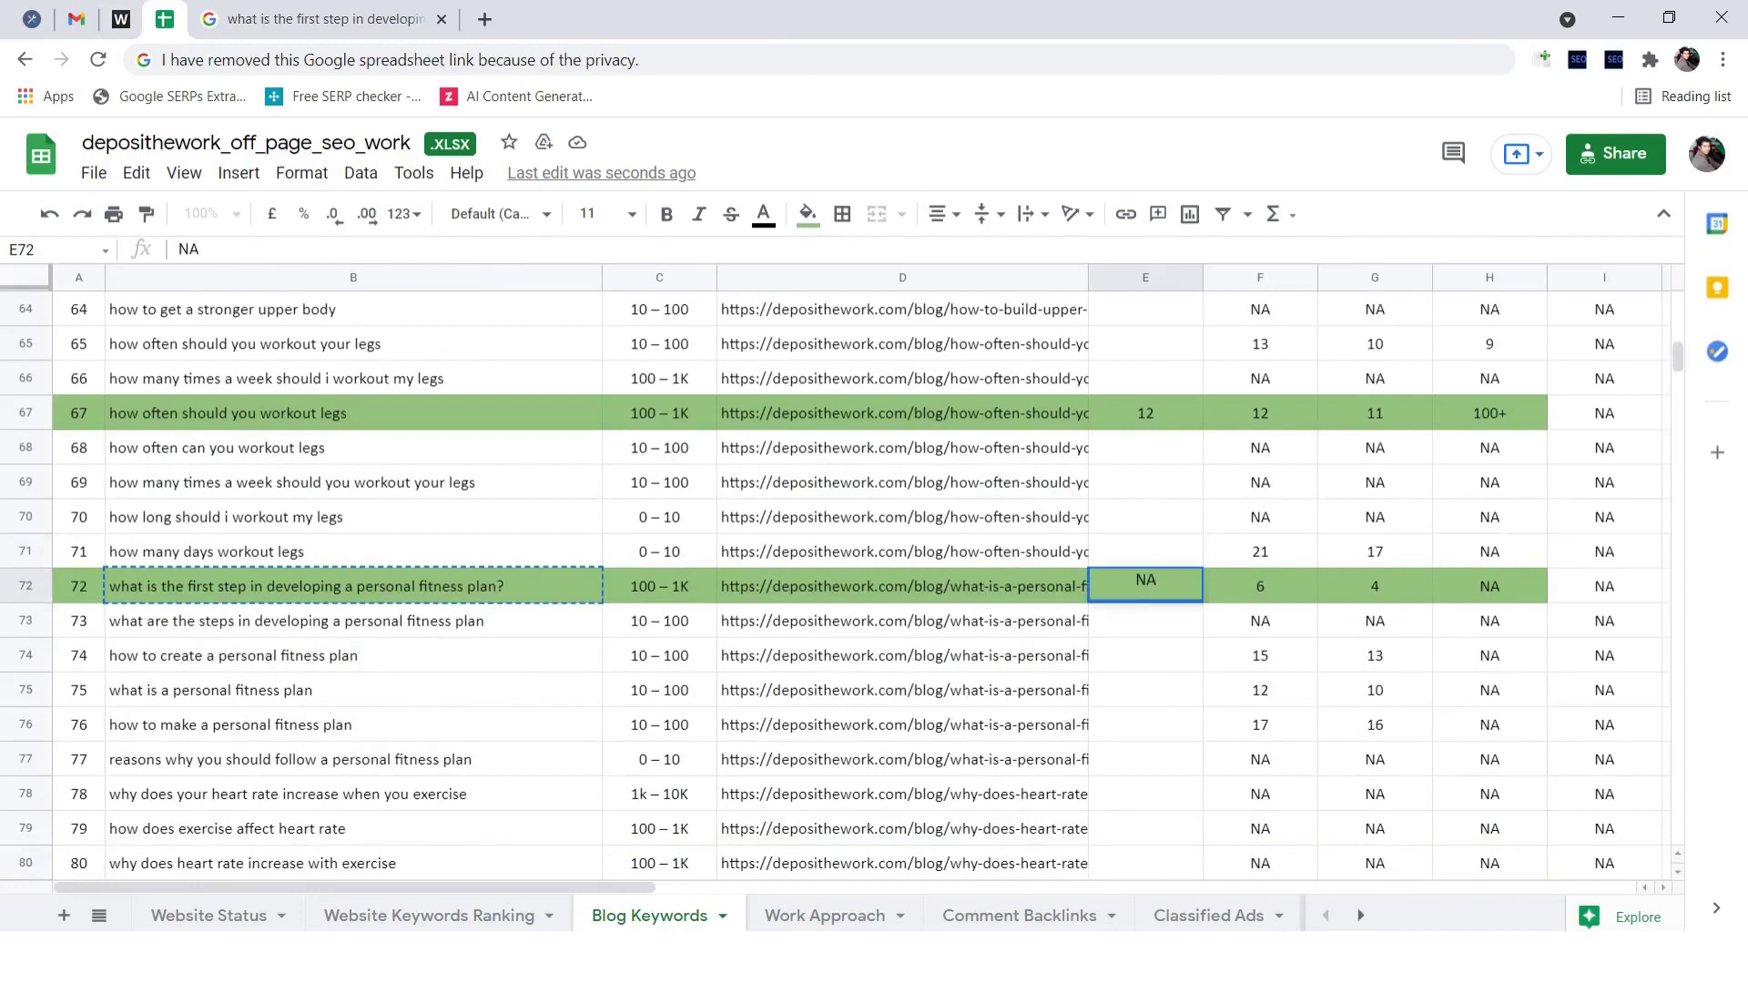
key("Down")
key("Down")
Step: Review the keyword, search volume and 24/06/2021 ranking of the highlighted pre-workout keywords in rows 17 and 19
scroll(865, 583, "down", 8)
scroll(865, 582, "down", 2)
scroll(865, 583, "up", 10)
scroll(865, 582, "up", 11)
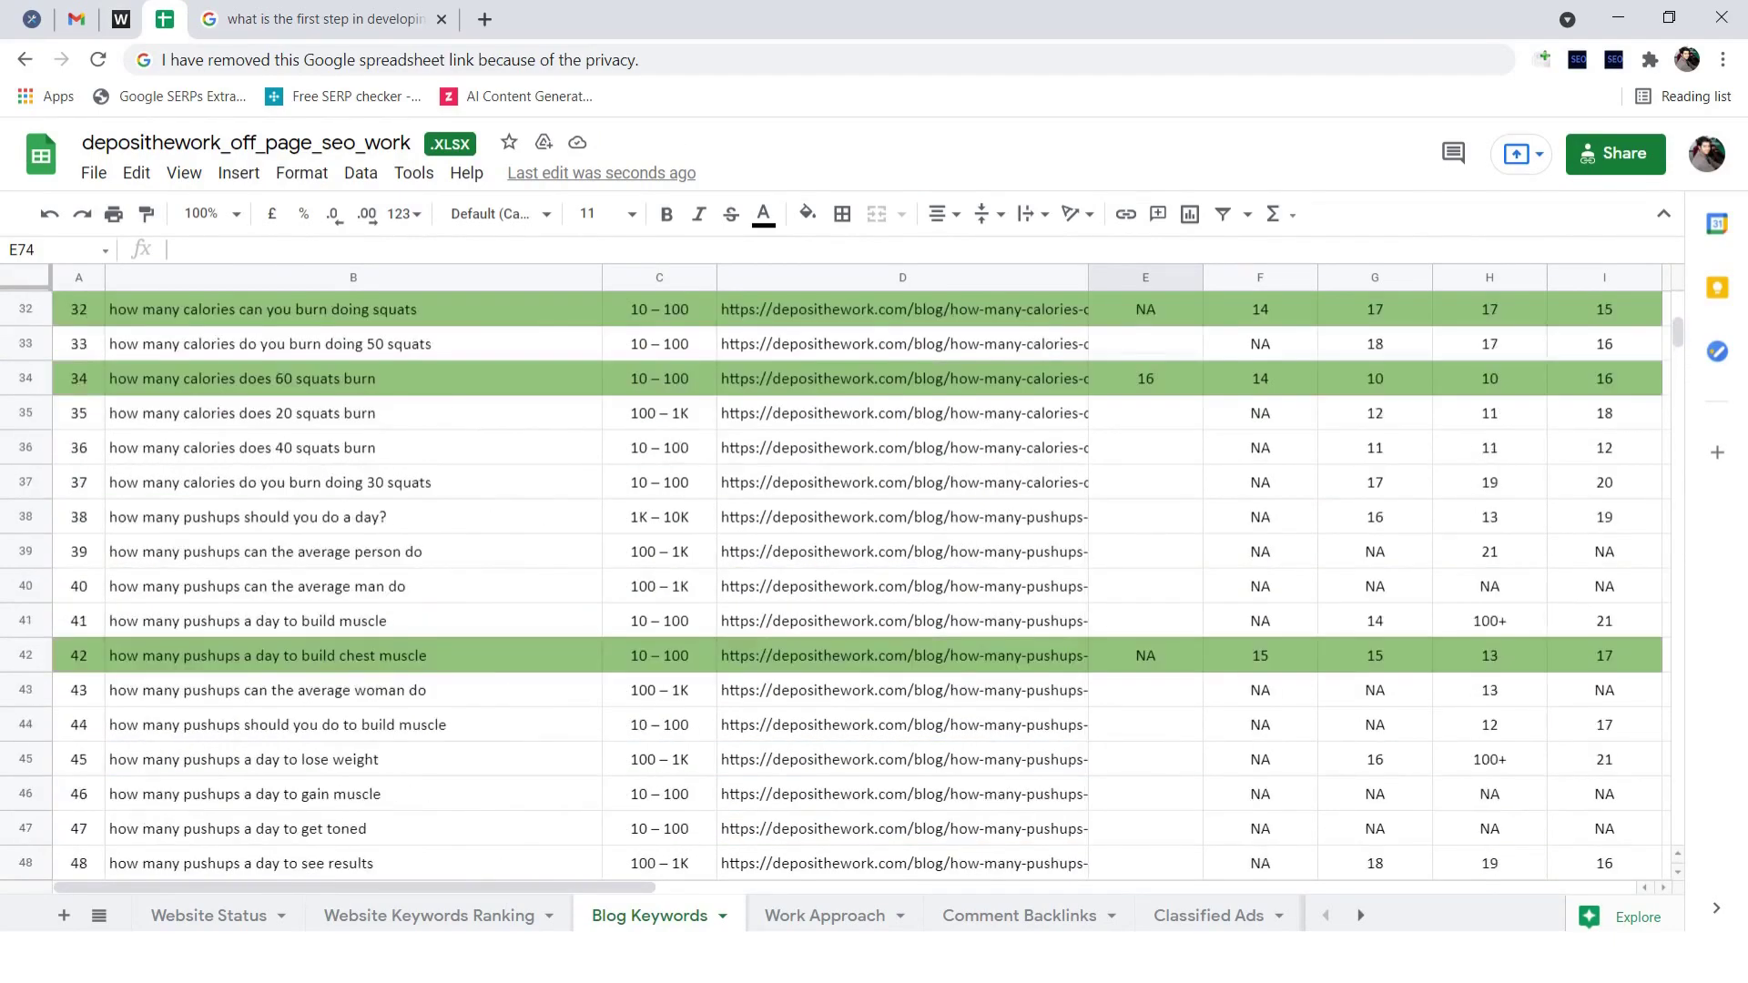
scroll(865, 582, "up", 5)
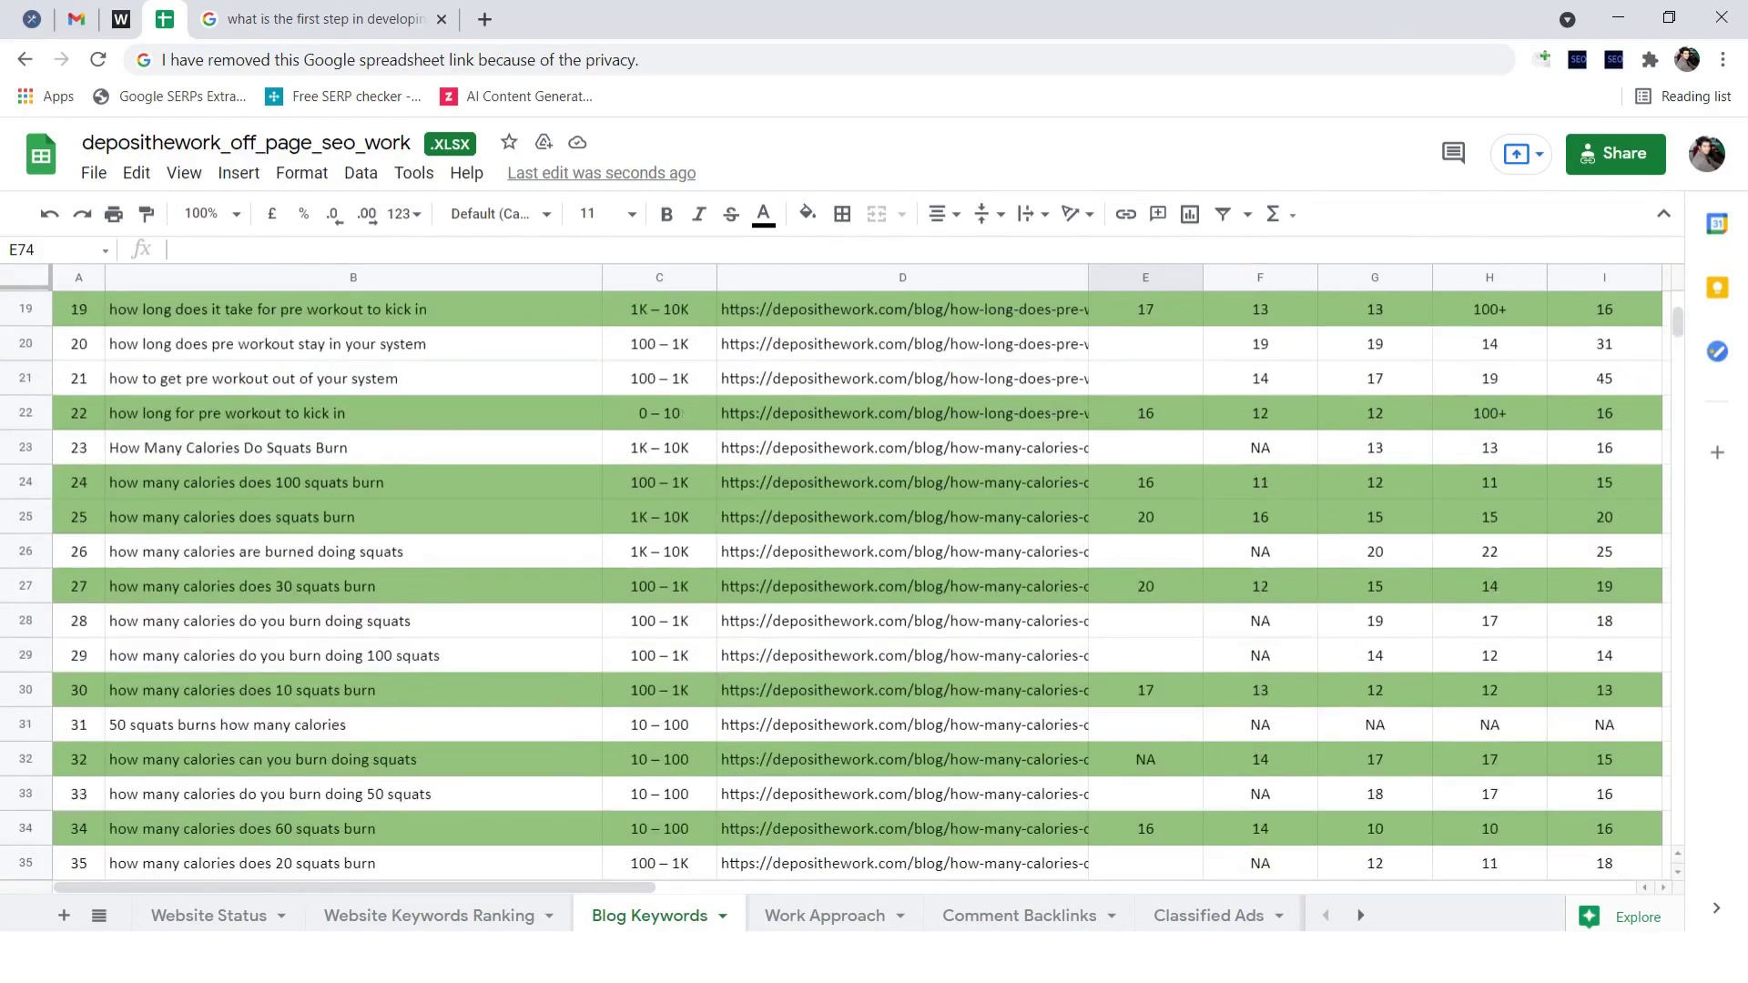
scroll(865, 583, "up", 2)
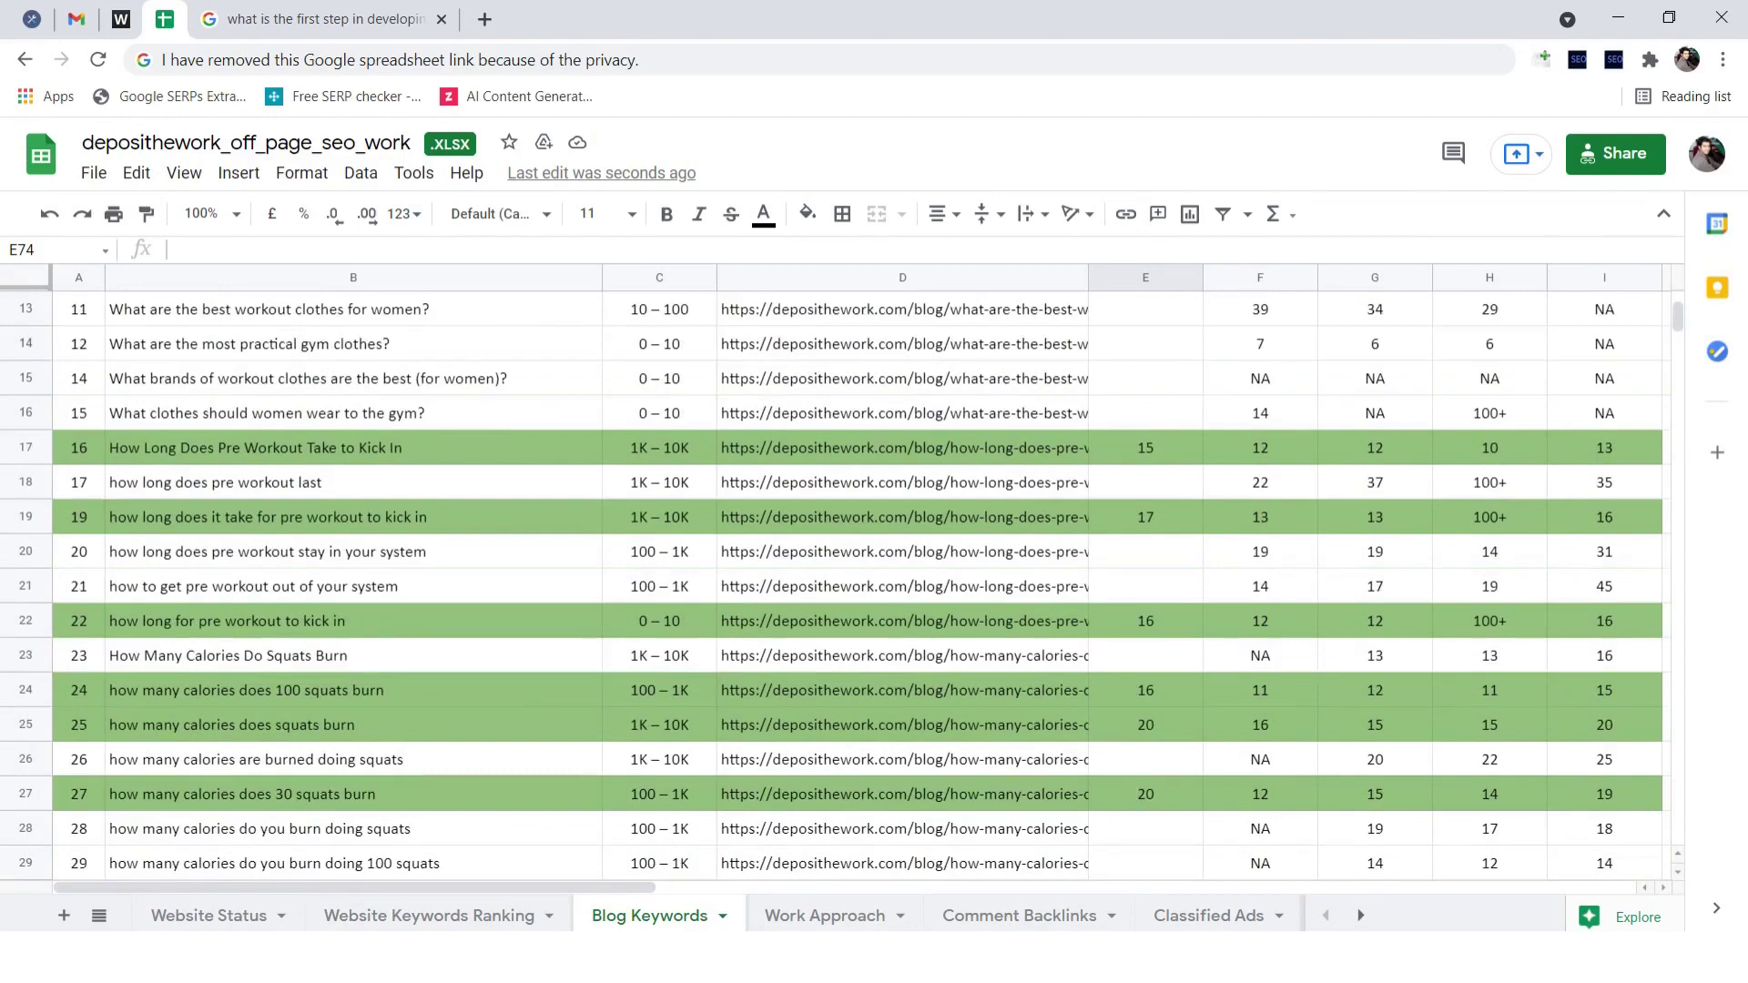
left_click(659, 448)
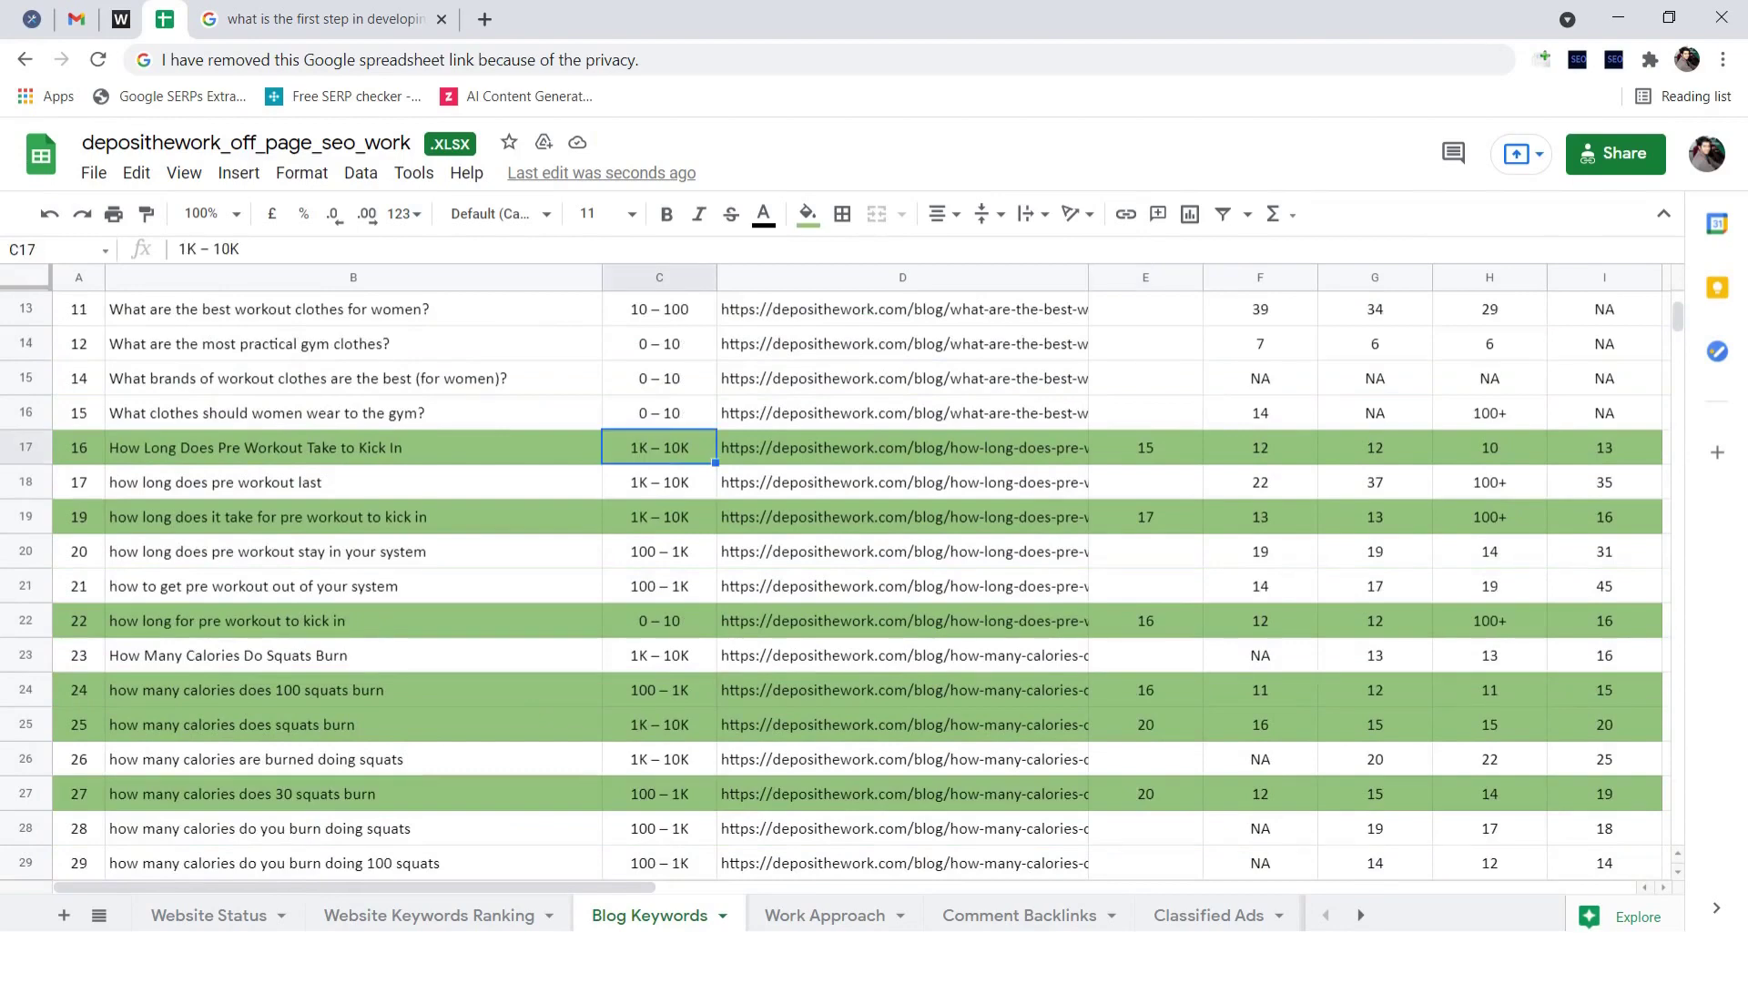
left_click(354, 448)
left_click(659, 448)
left_click(1145, 448)
left_click(354, 517)
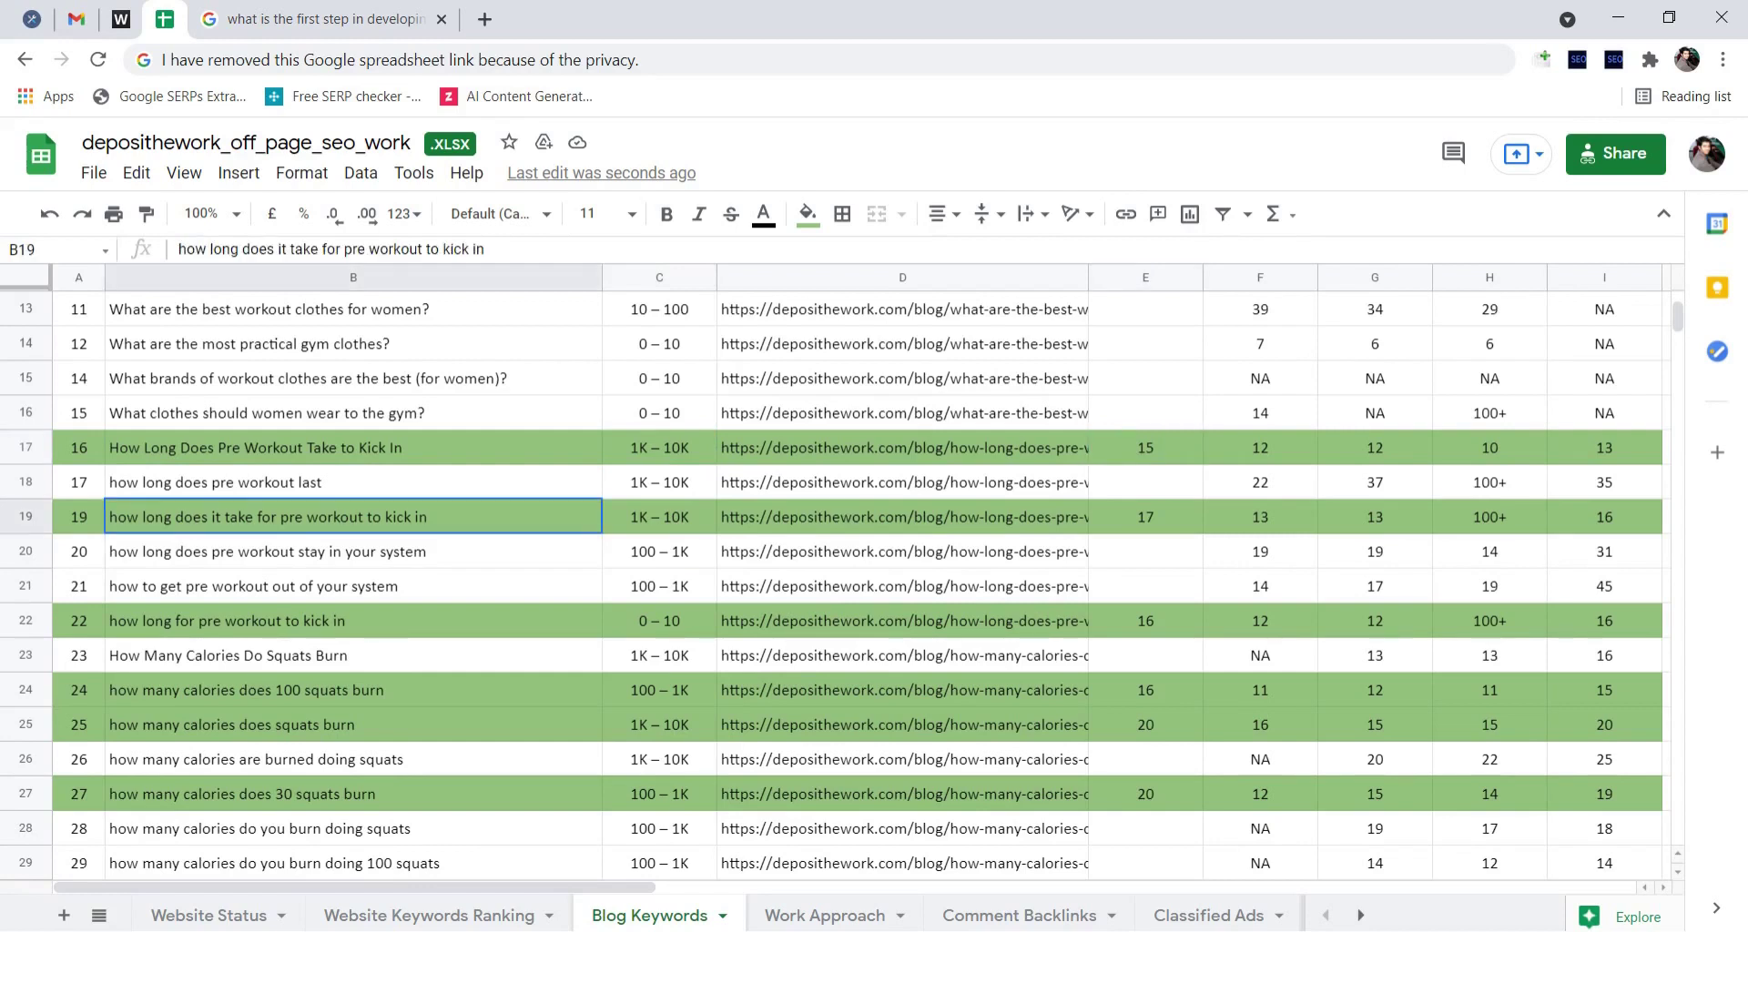
left_click(659, 517)
left_click(1145, 518)
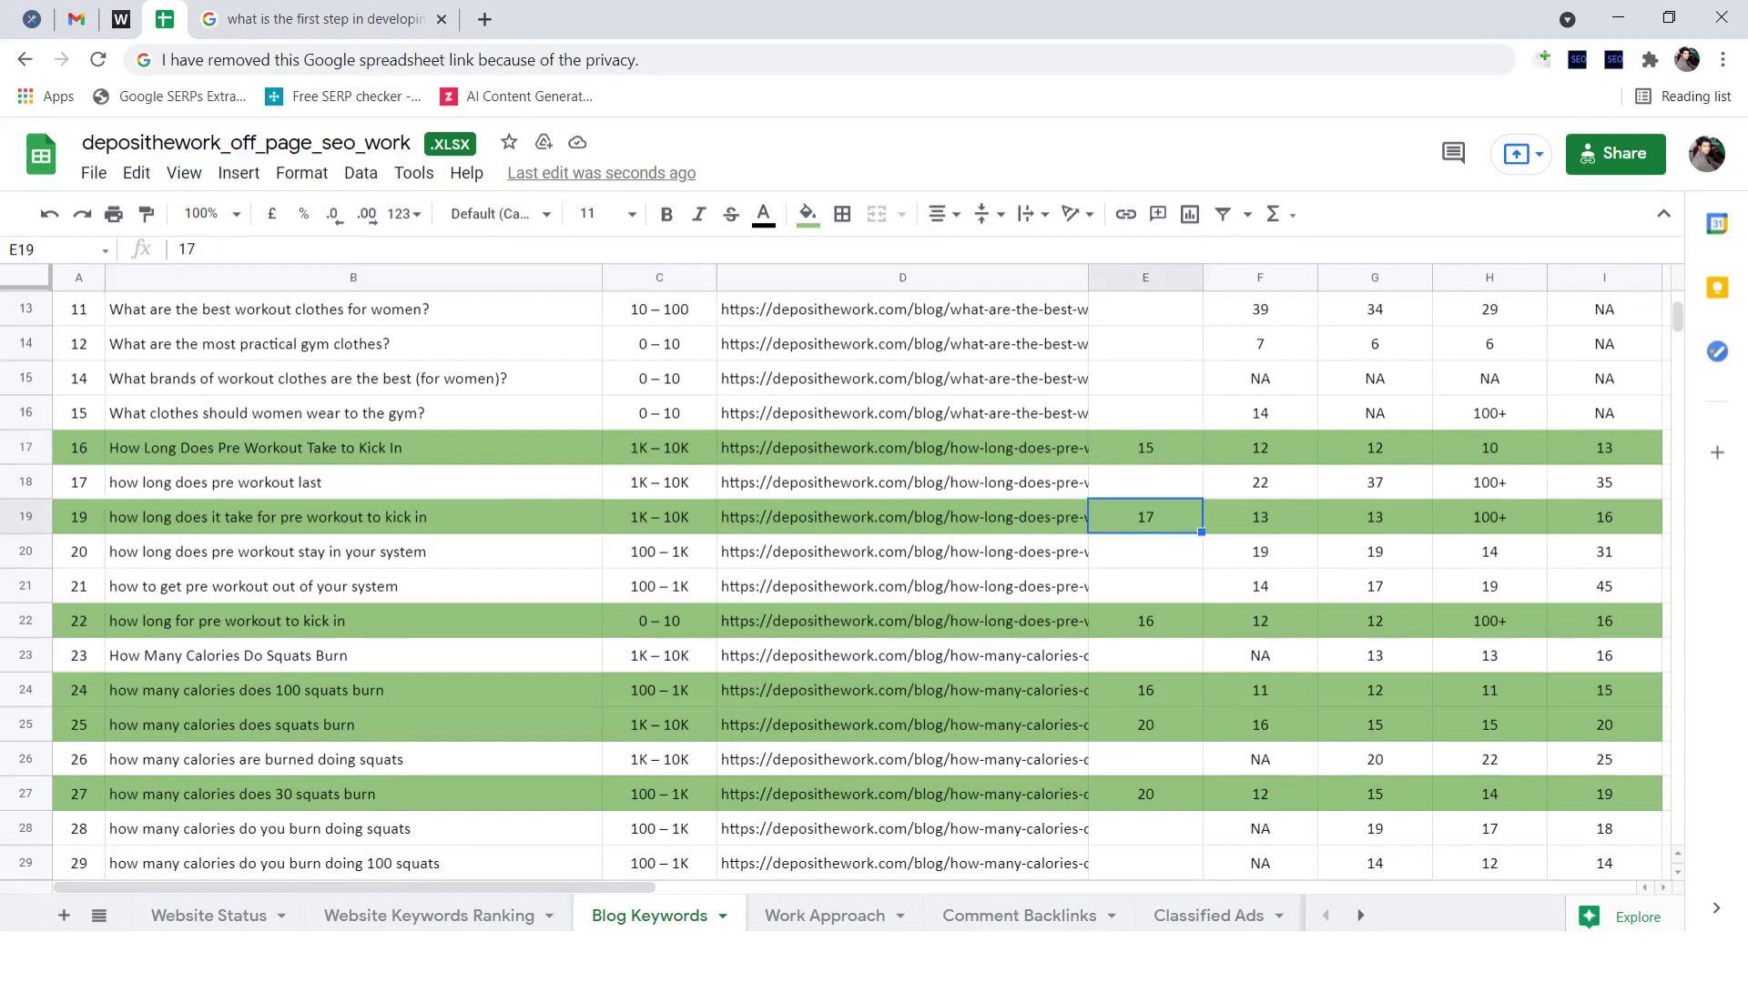
Step: Review the keyword, search volume and 24/06/2021 ranking of the highlighted squat keywords in rows 24, 25 and 27
left_click(353, 691)
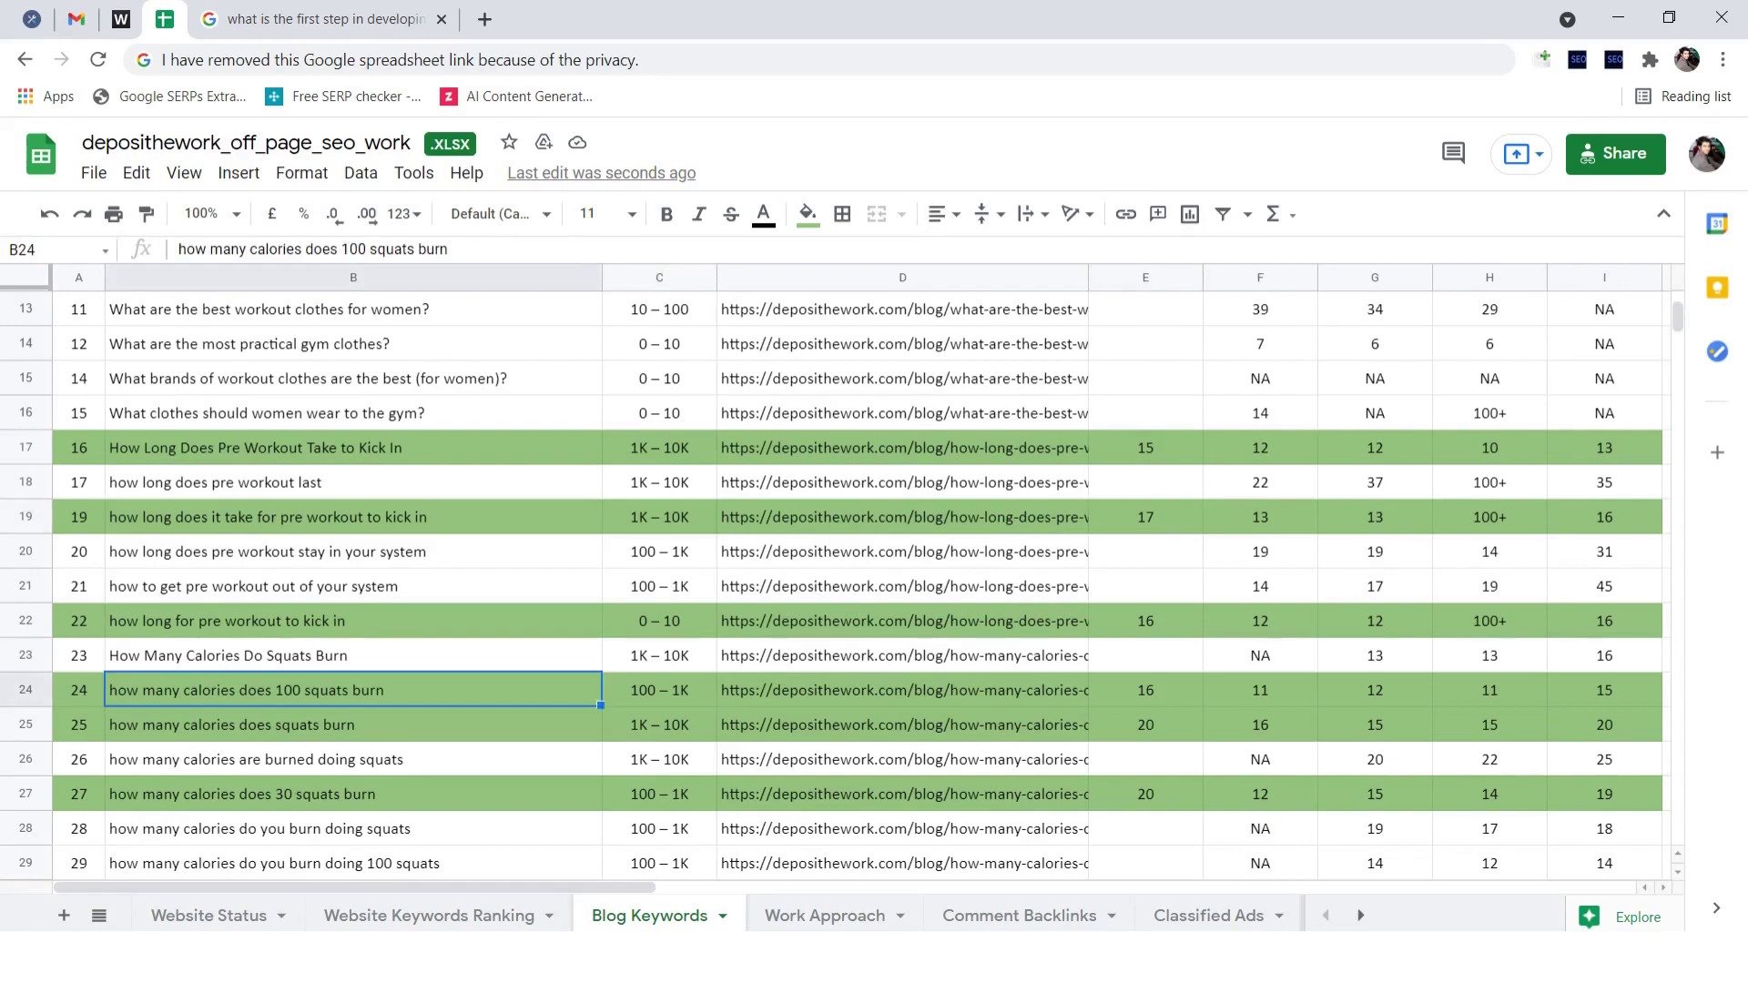
left_click(659, 690)
left_click(1145, 690)
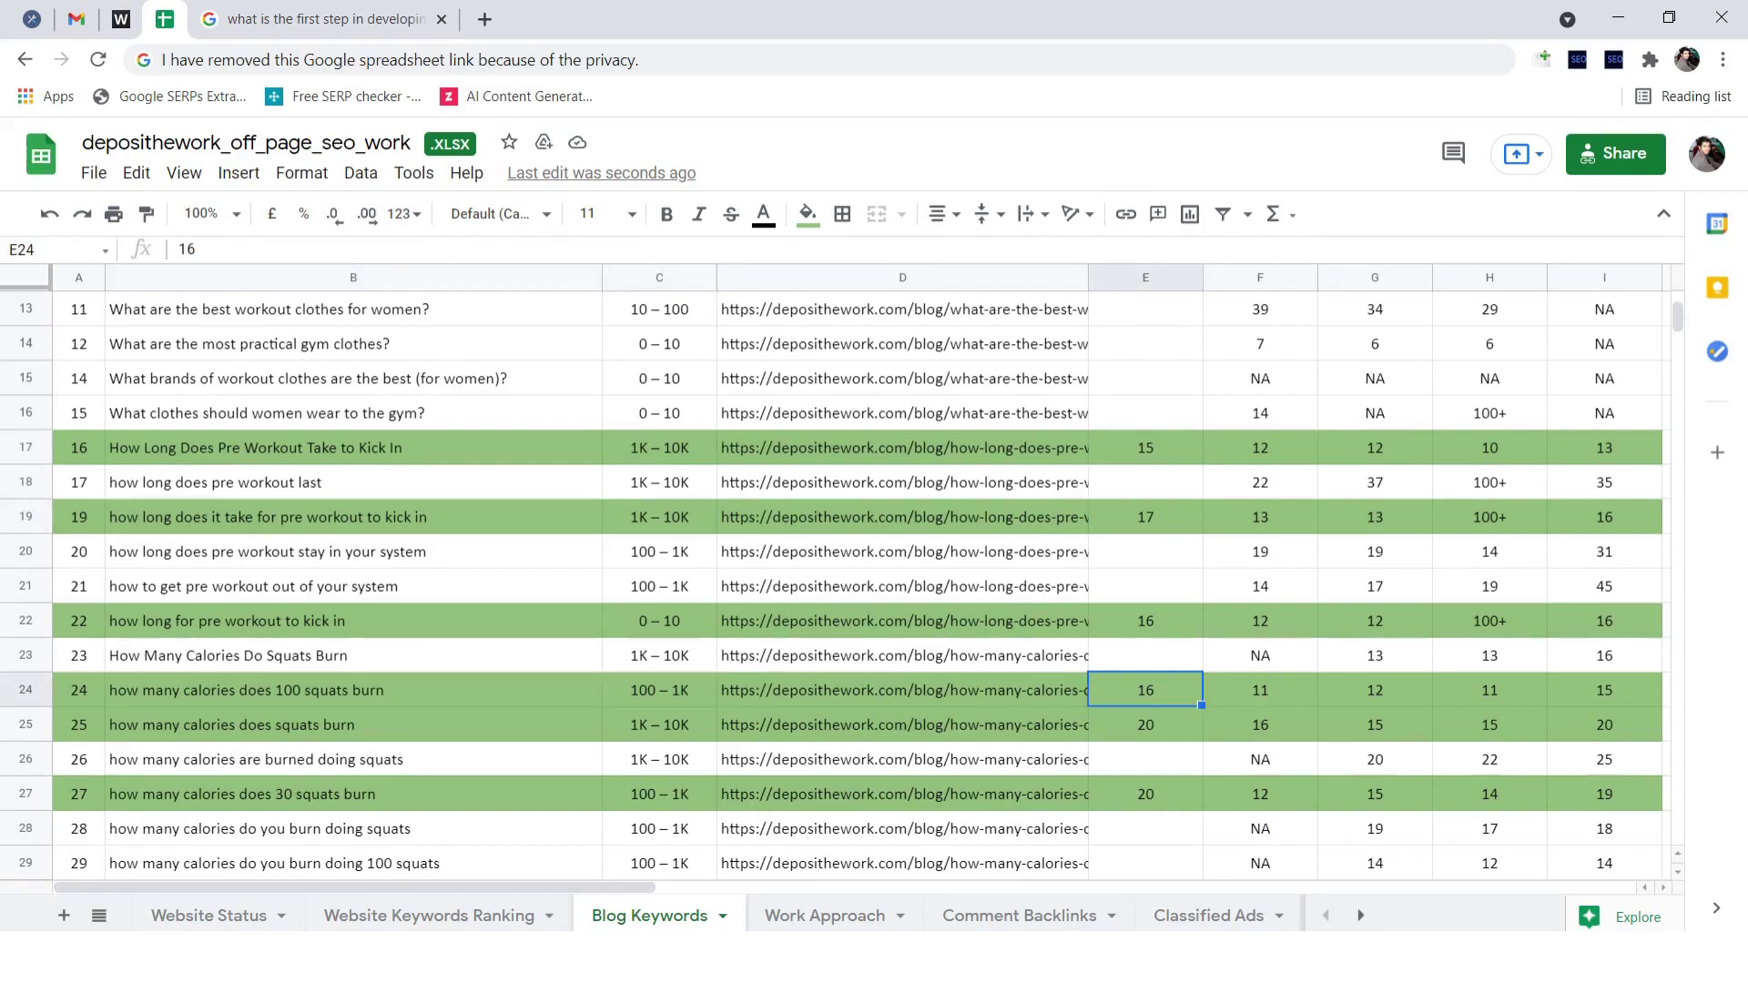
left_click(354, 724)
left_click(659, 724)
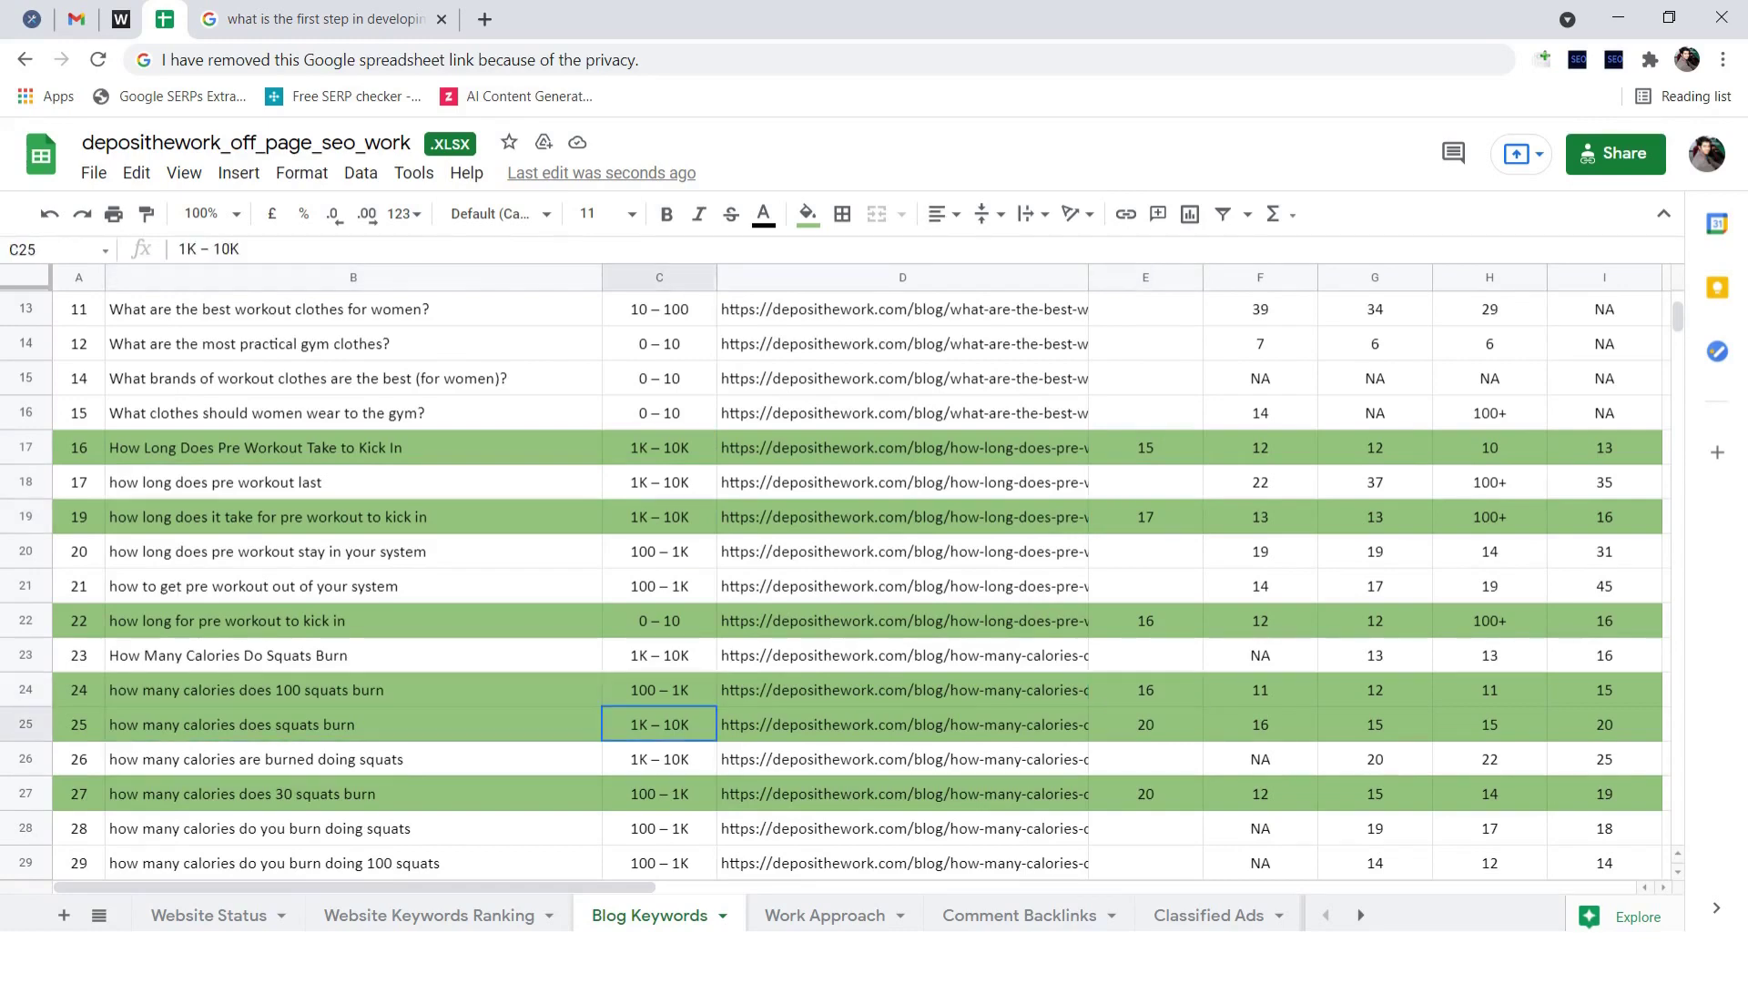
left_click(1145, 725)
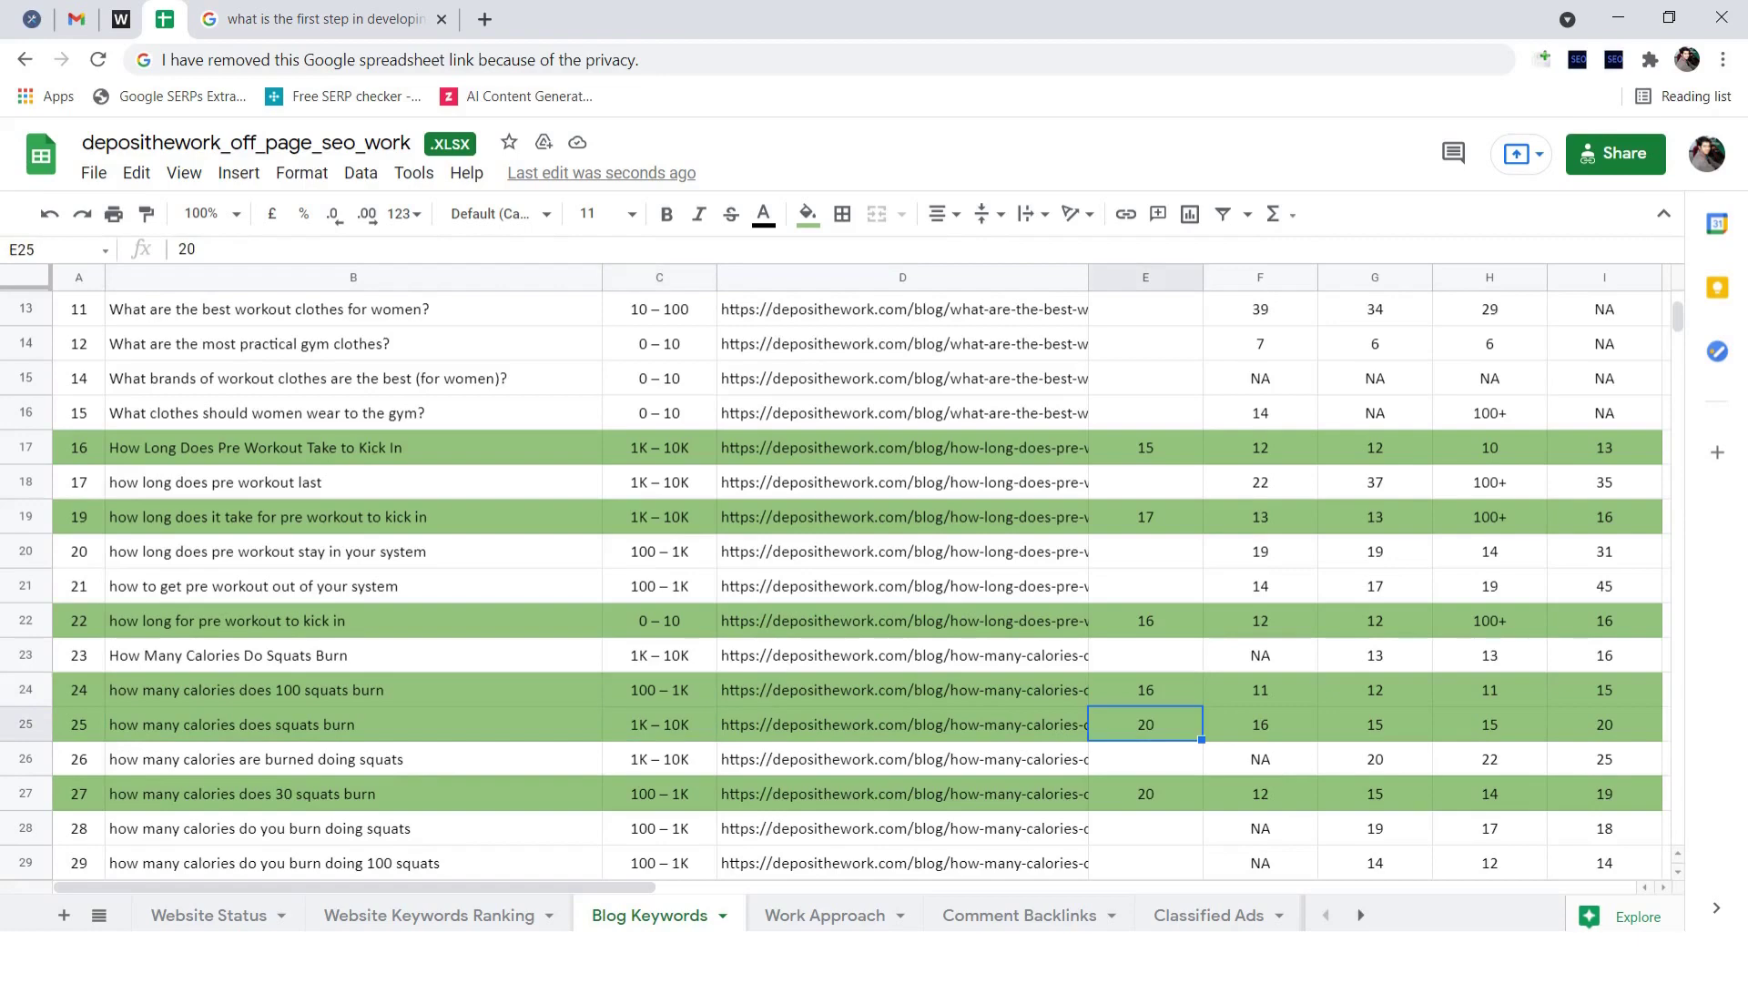
left_click(353, 794)
left_click(660, 794)
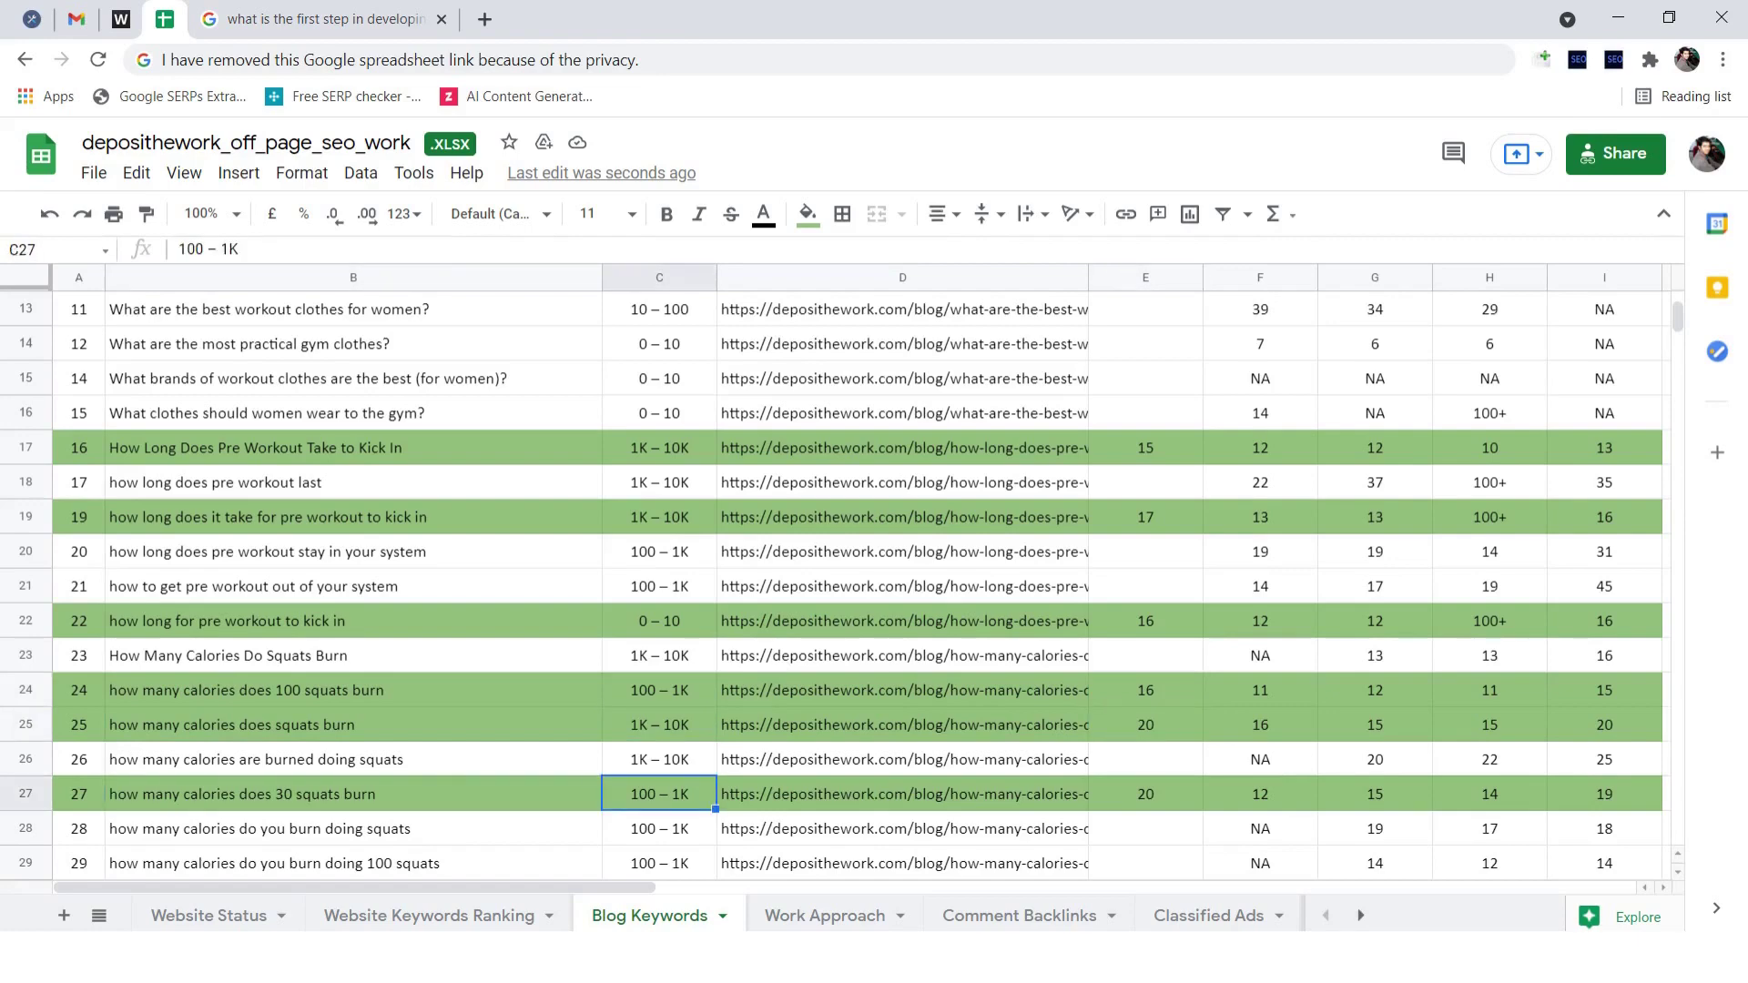
left_click(1145, 794)
Step: Compare the search volume and recorded ranking of the highlighted keywords in rows 30 and 67
scroll(856, 583, "down", 3)
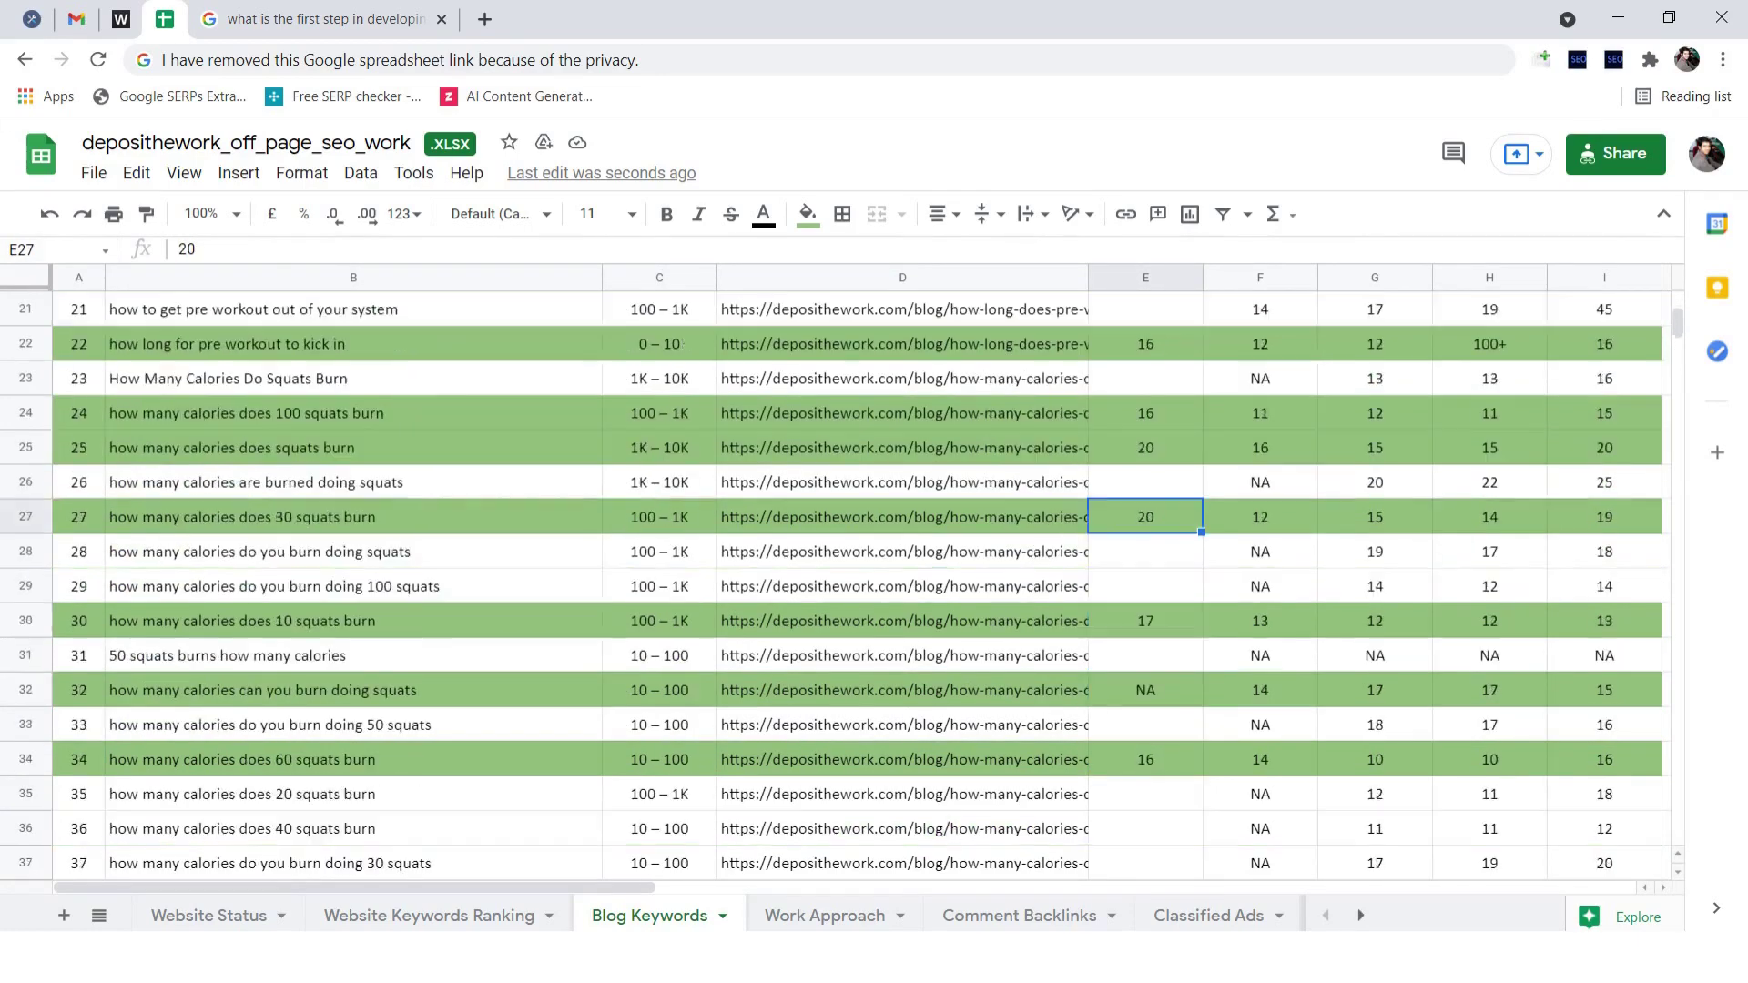
left_click(353, 621)
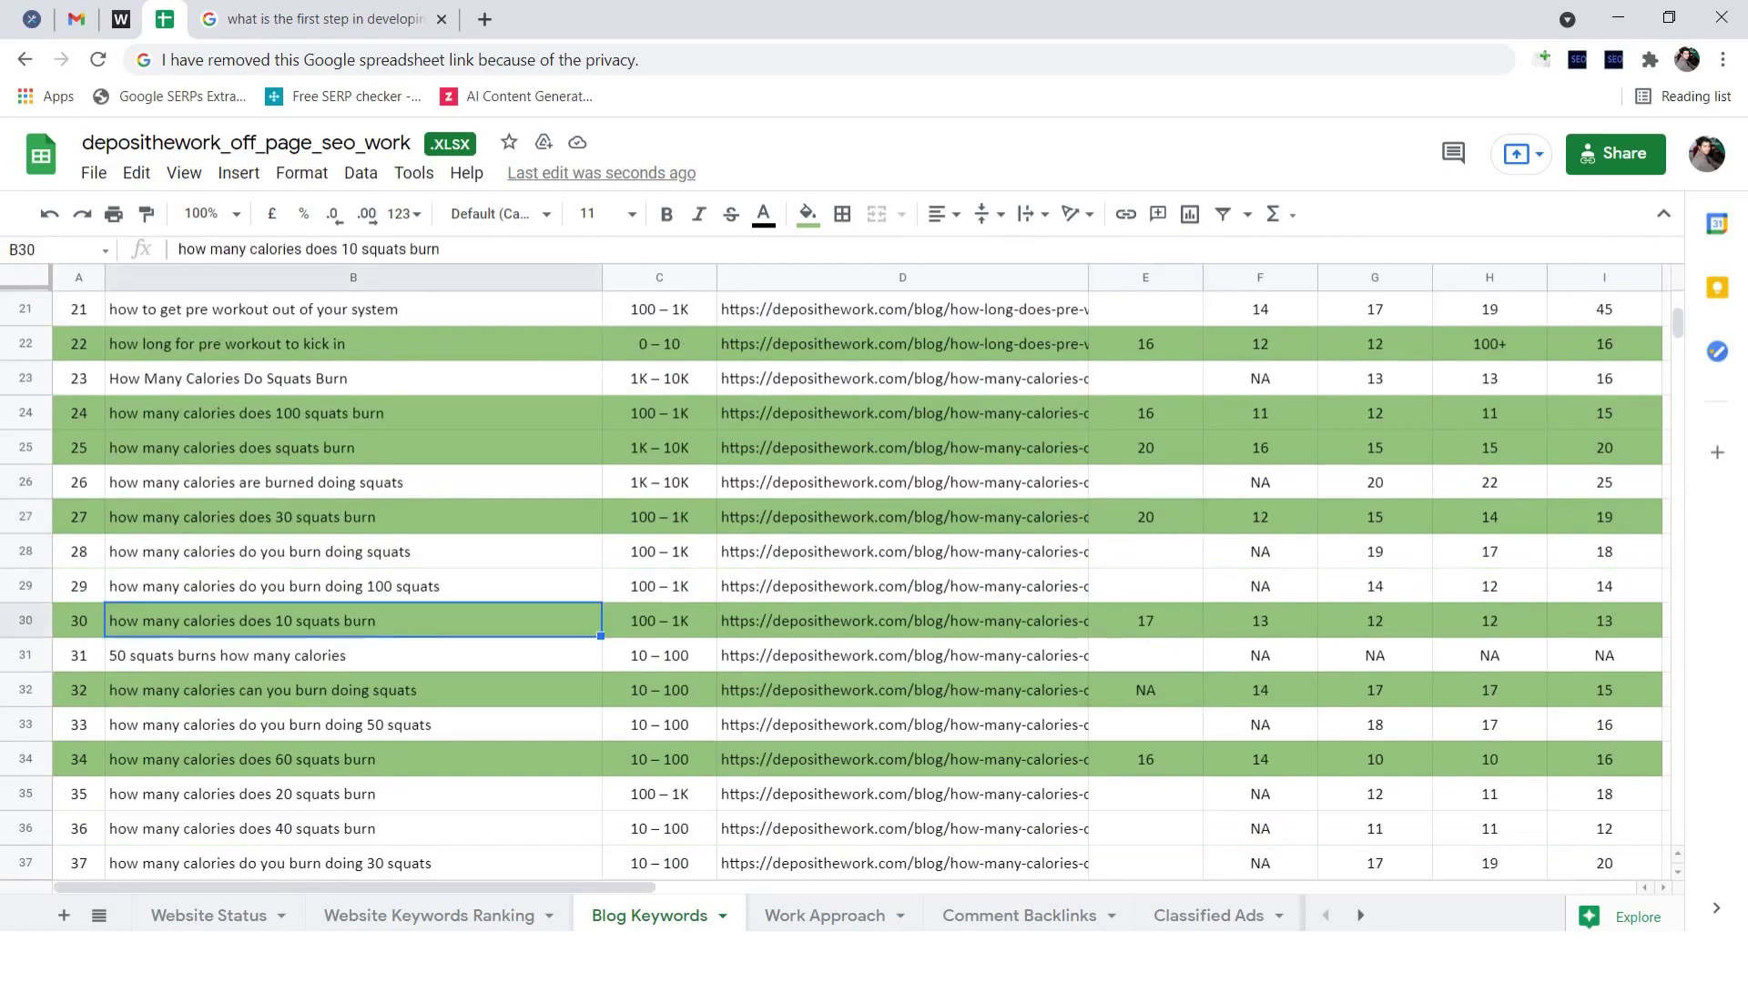
left_click(659, 621)
left_click(1145, 621)
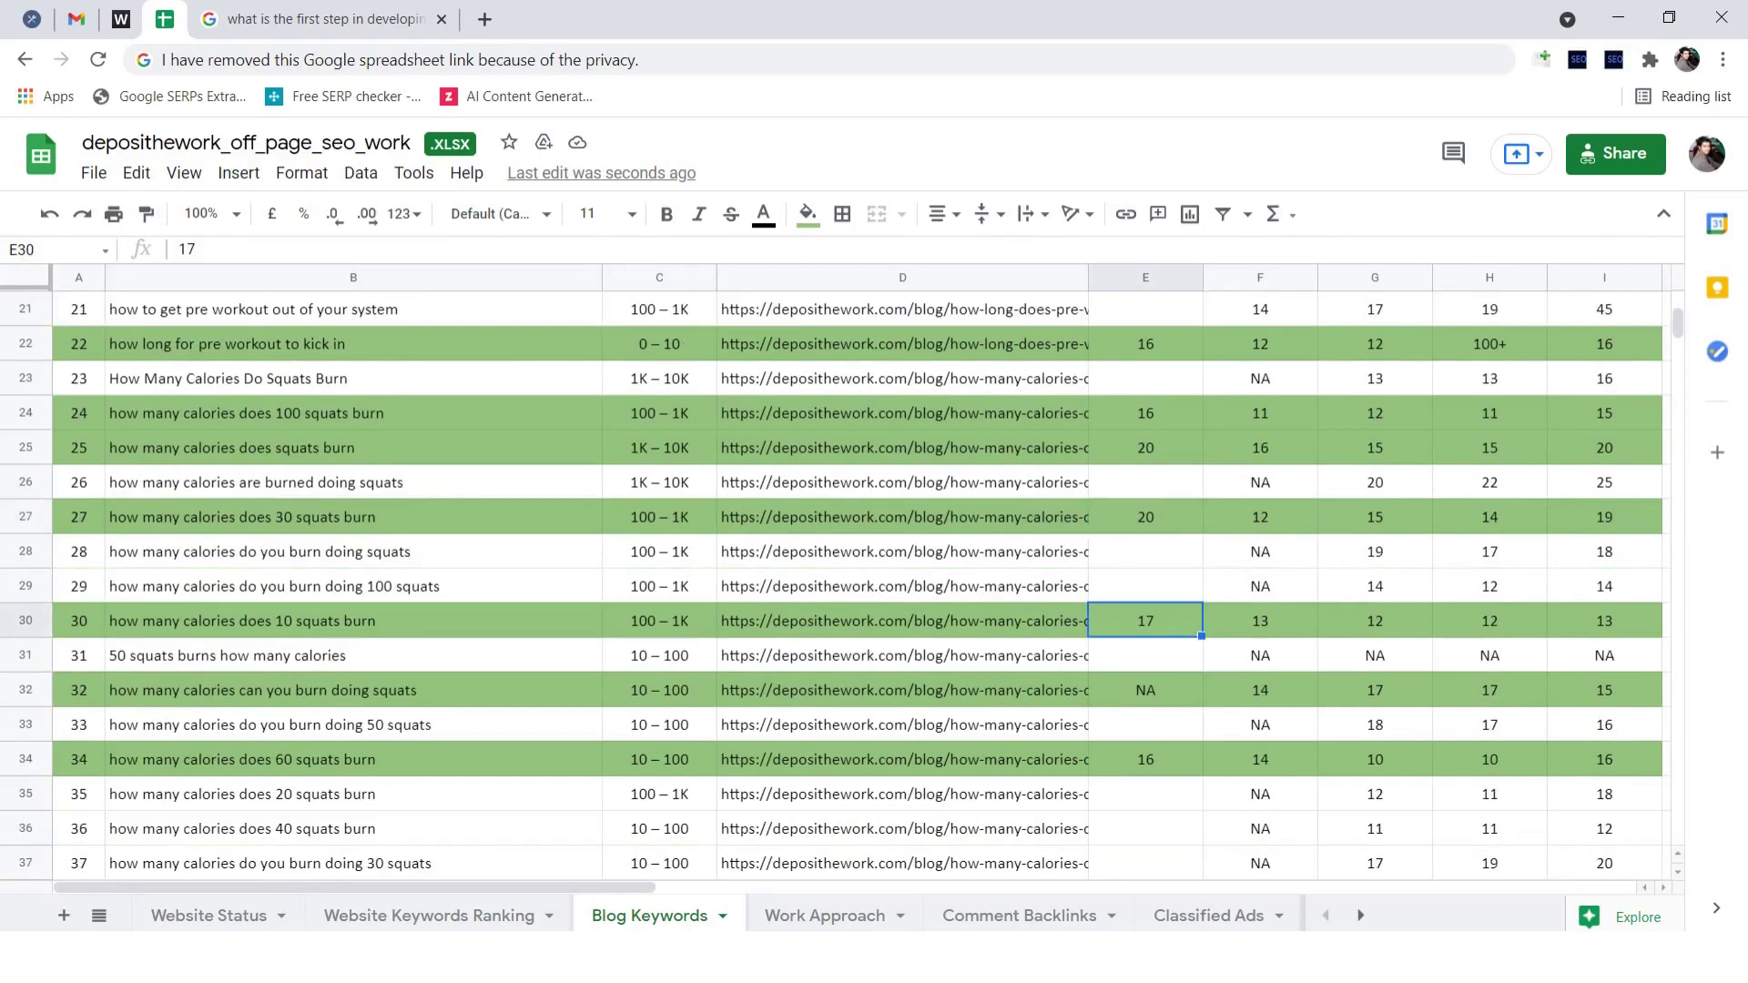
scroll(856, 582, "down", 4)
scroll(856, 583, "down", 9)
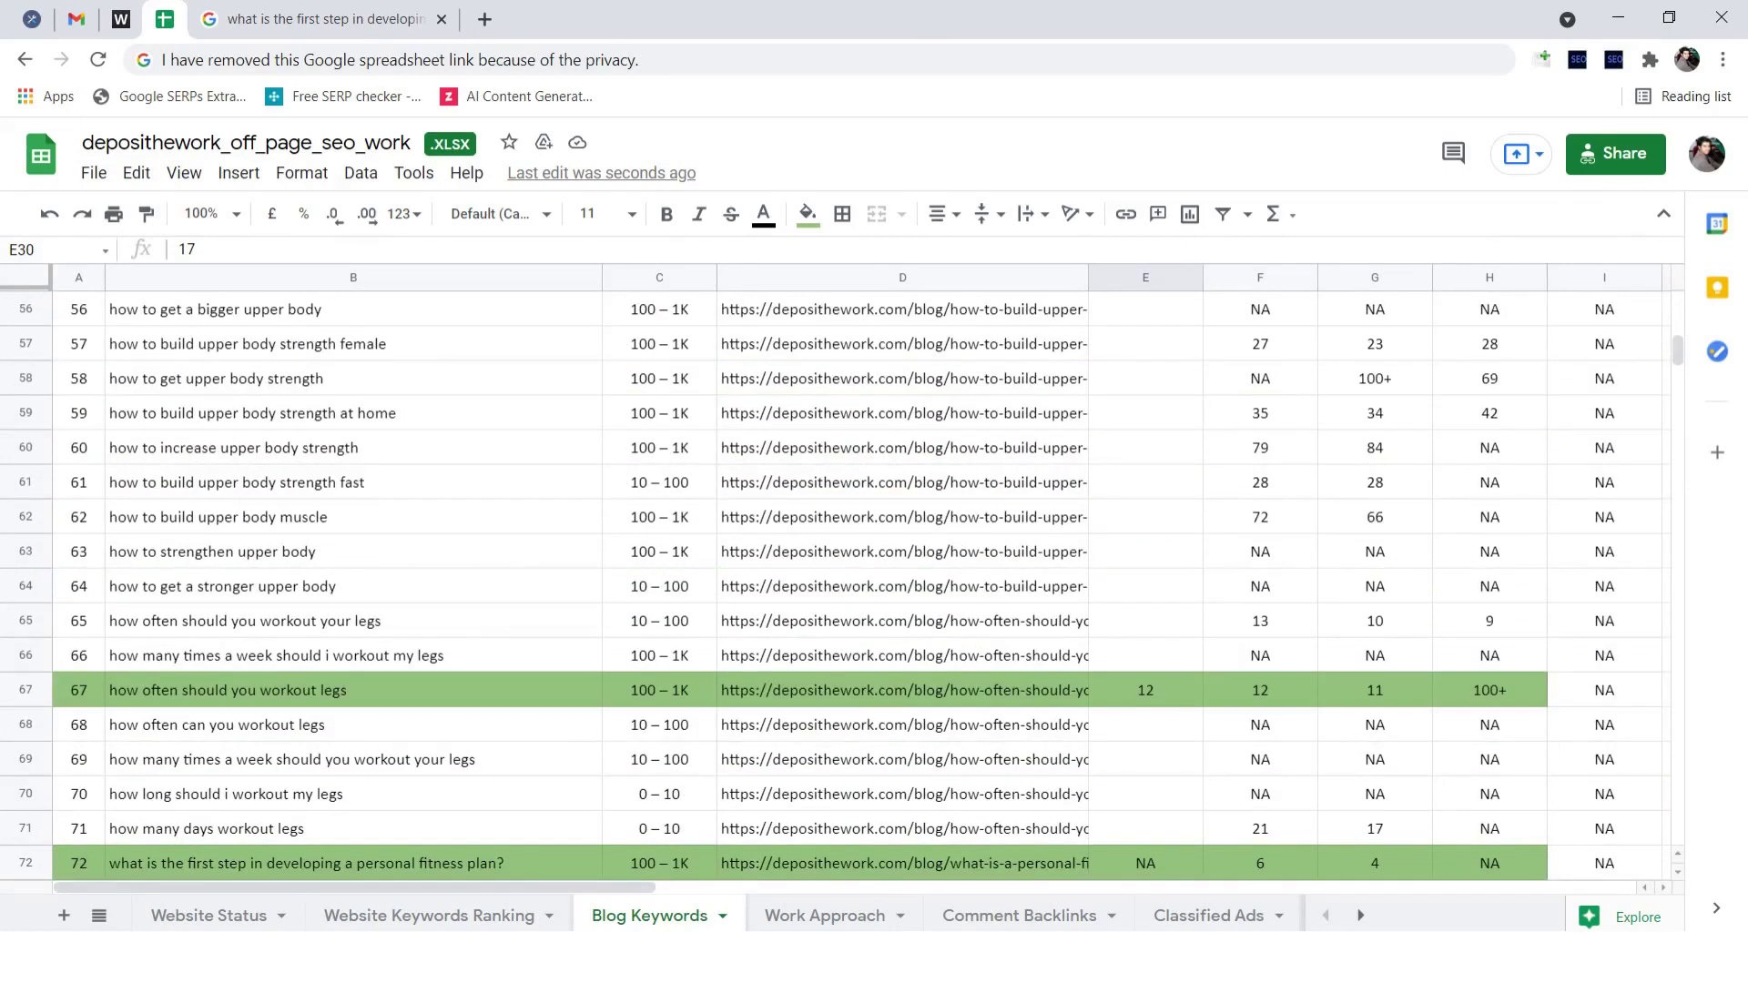
left_click(354, 690)
left_click(659, 690)
left_click(1260, 690)
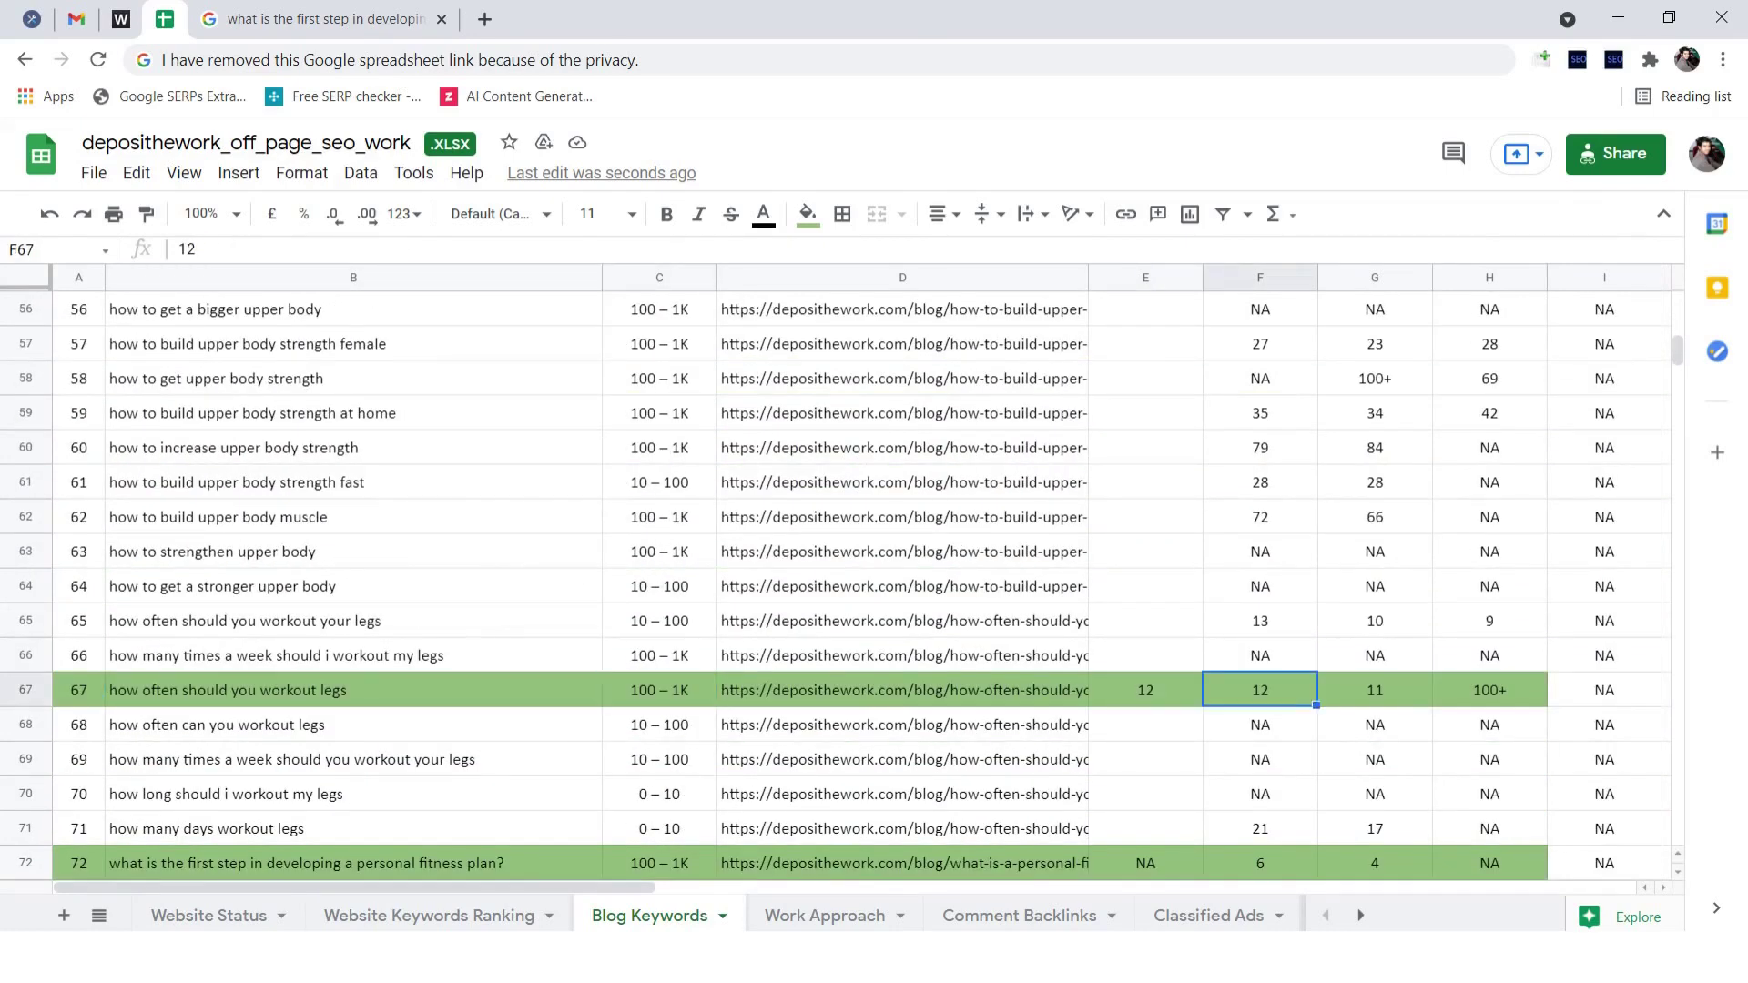
left_click(1145, 690)
Step: Check the 24/06/2021 column heading and the rankings recorded beneath it
scroll(855, 582, "up", 18)
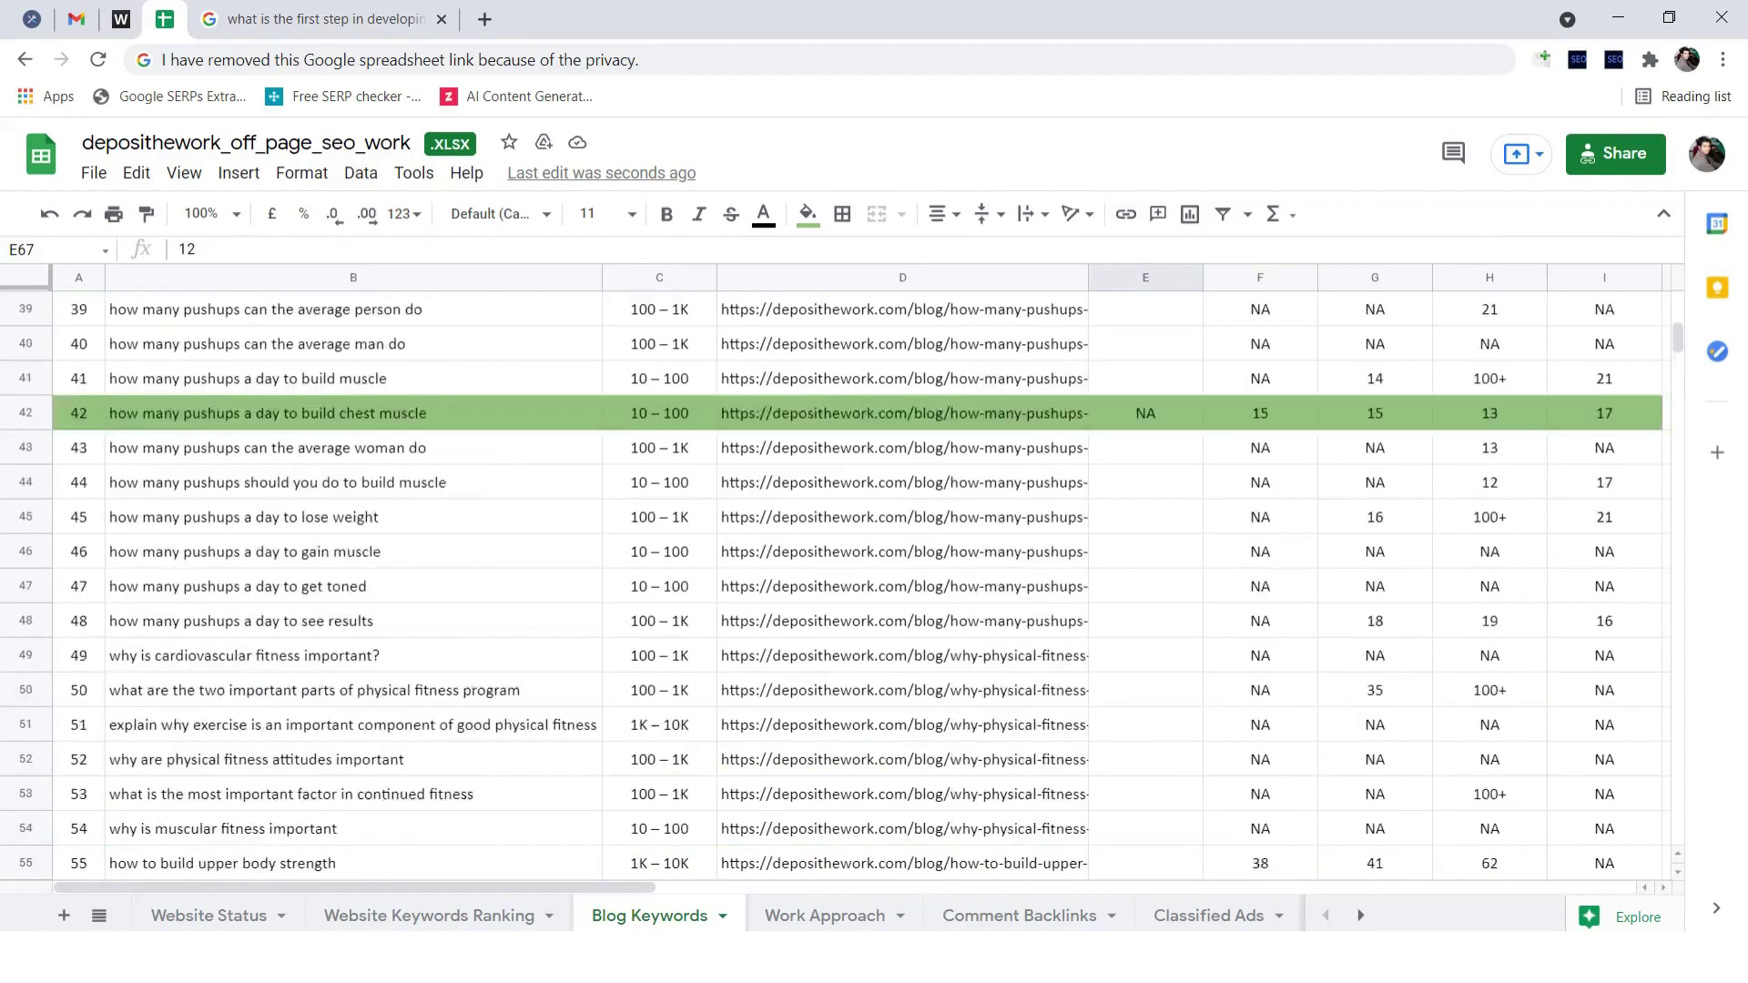
scroll(856, 583, "up", 3)
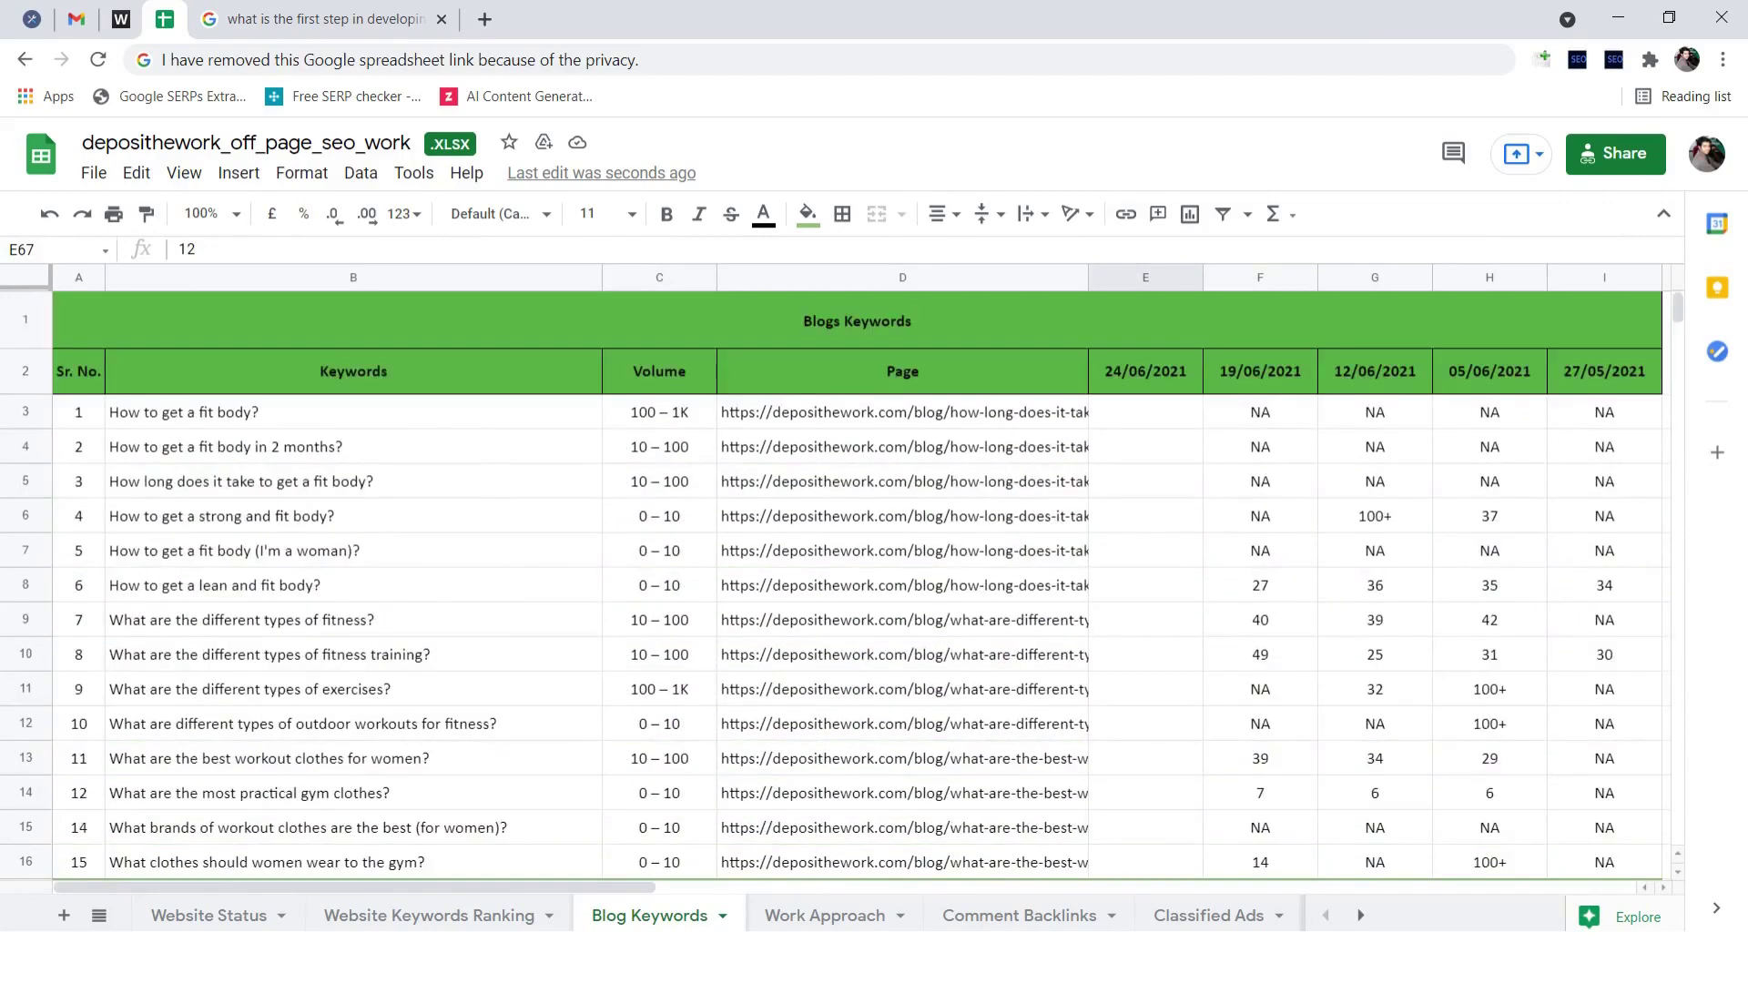
left_click(1145, 371)
scroll(855, 582, "down", 6)
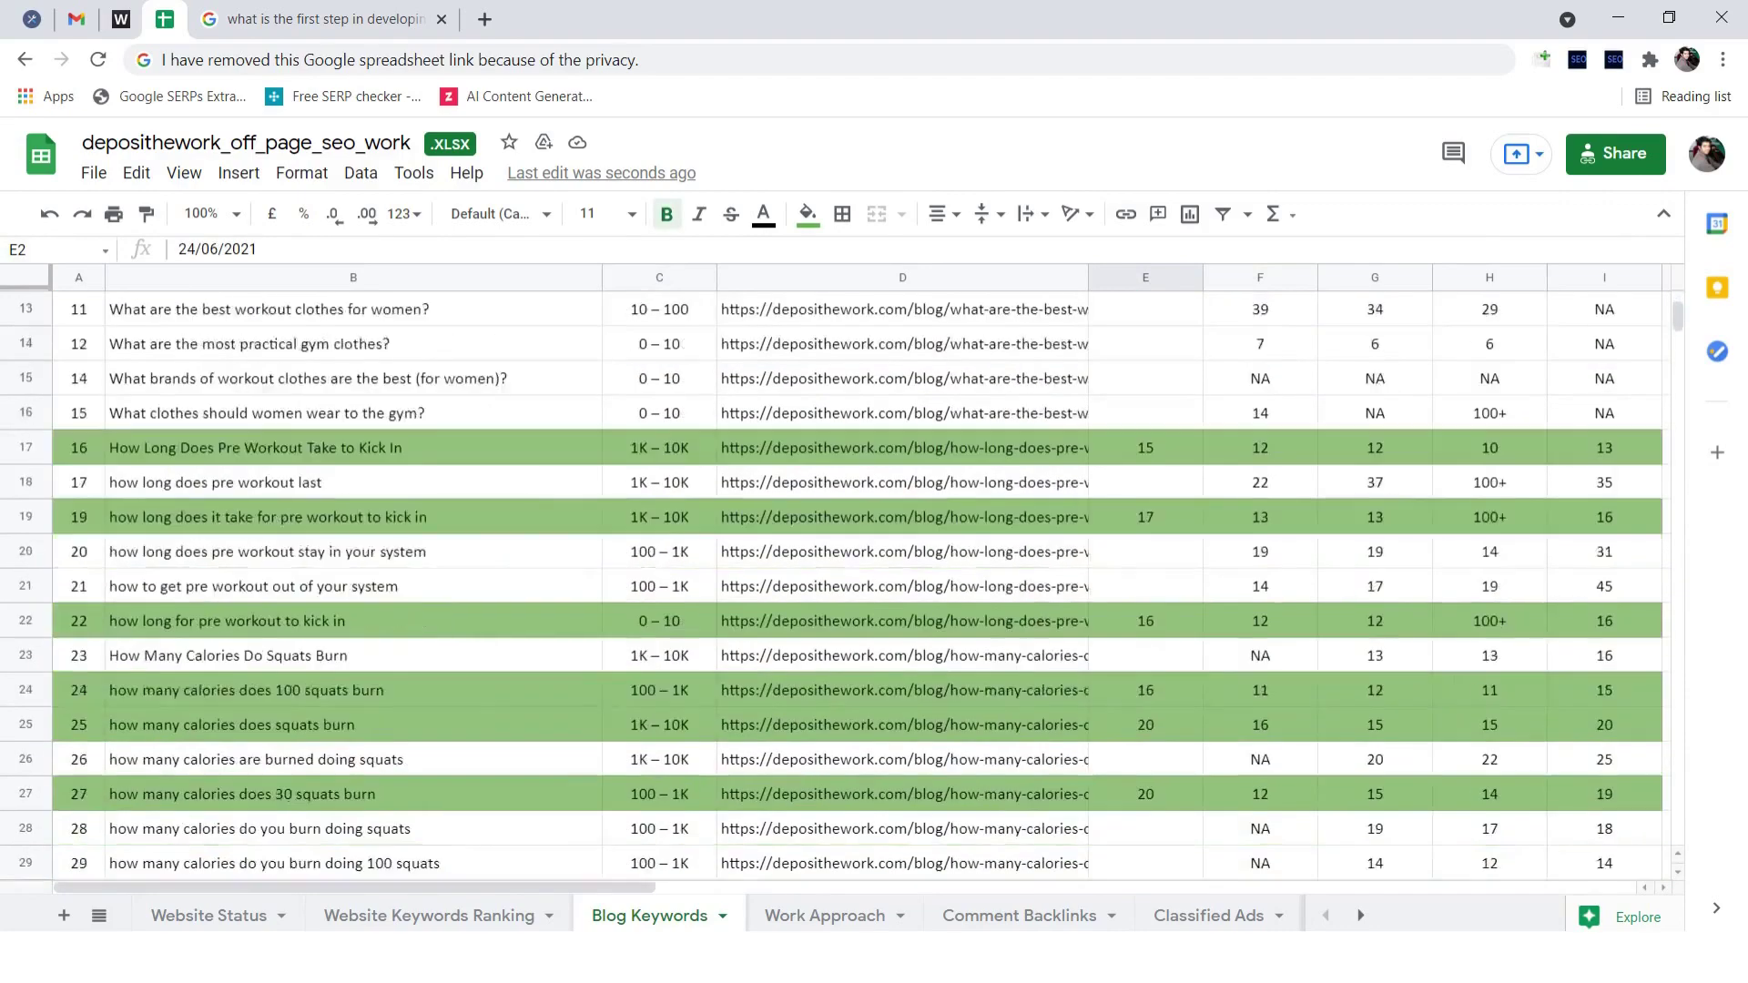
Step: Search Google for "what is date today" and check the date shown in the result
key("ctrl+Tab")
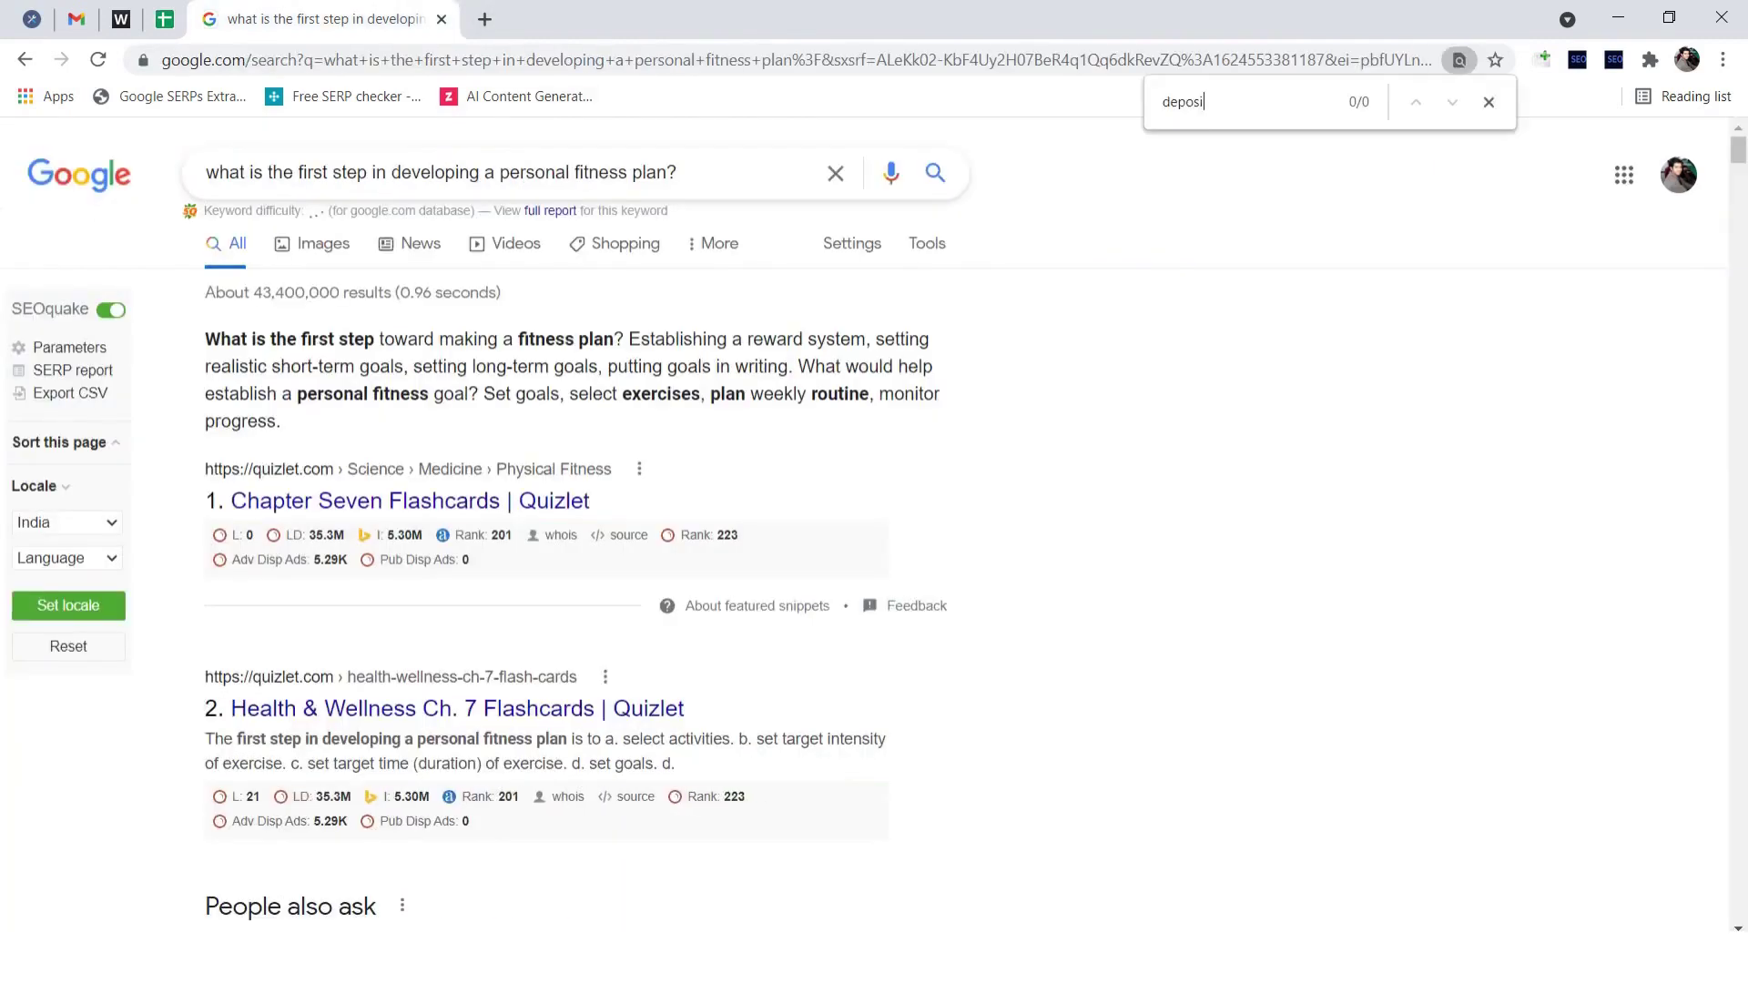
triple_click(464, 172)
type("what ")
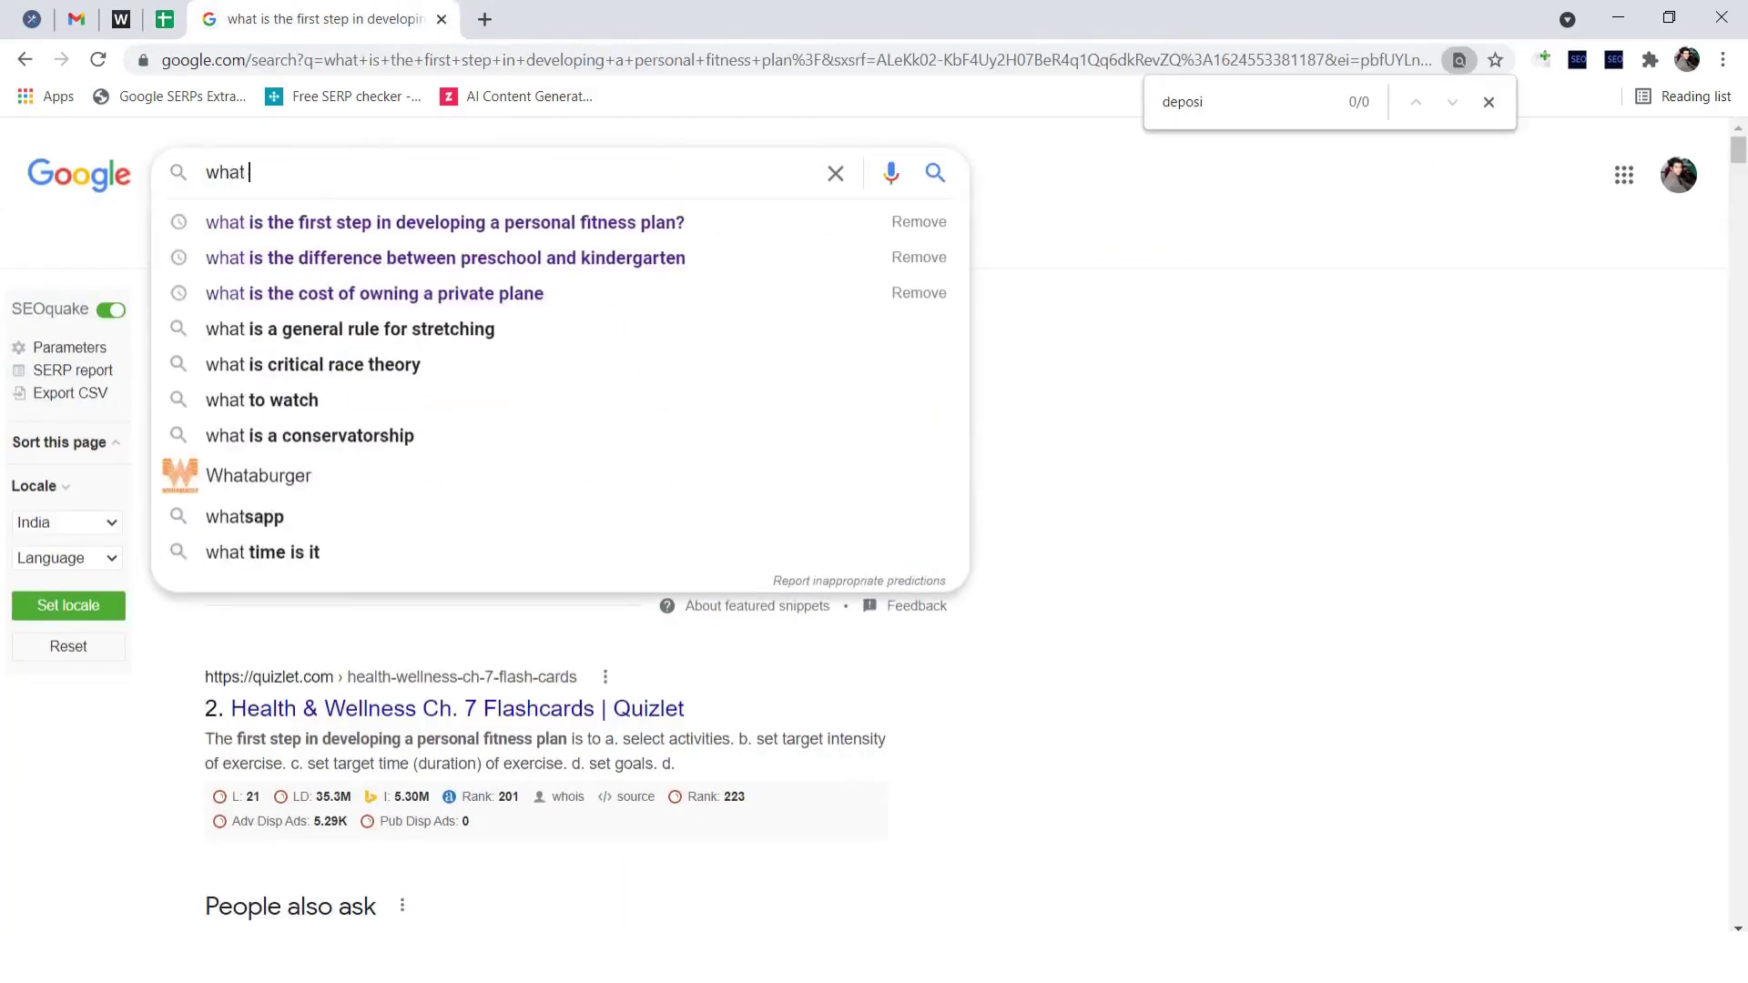
type("is date today")
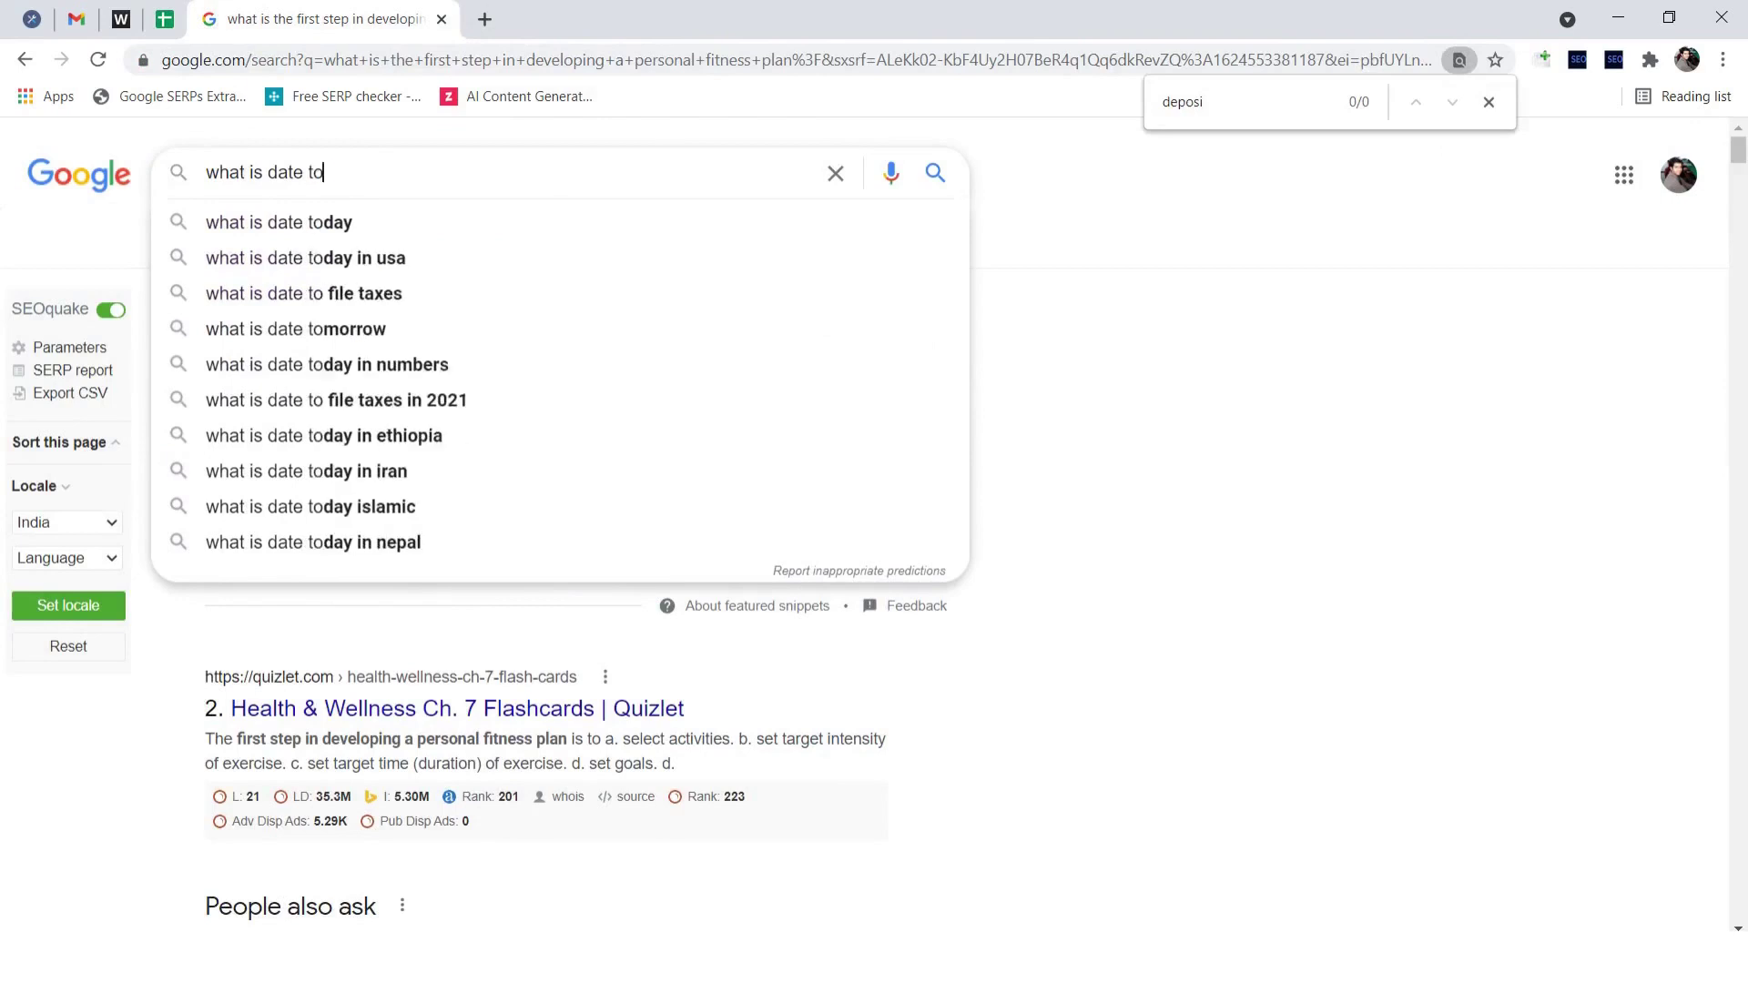
key("Return")
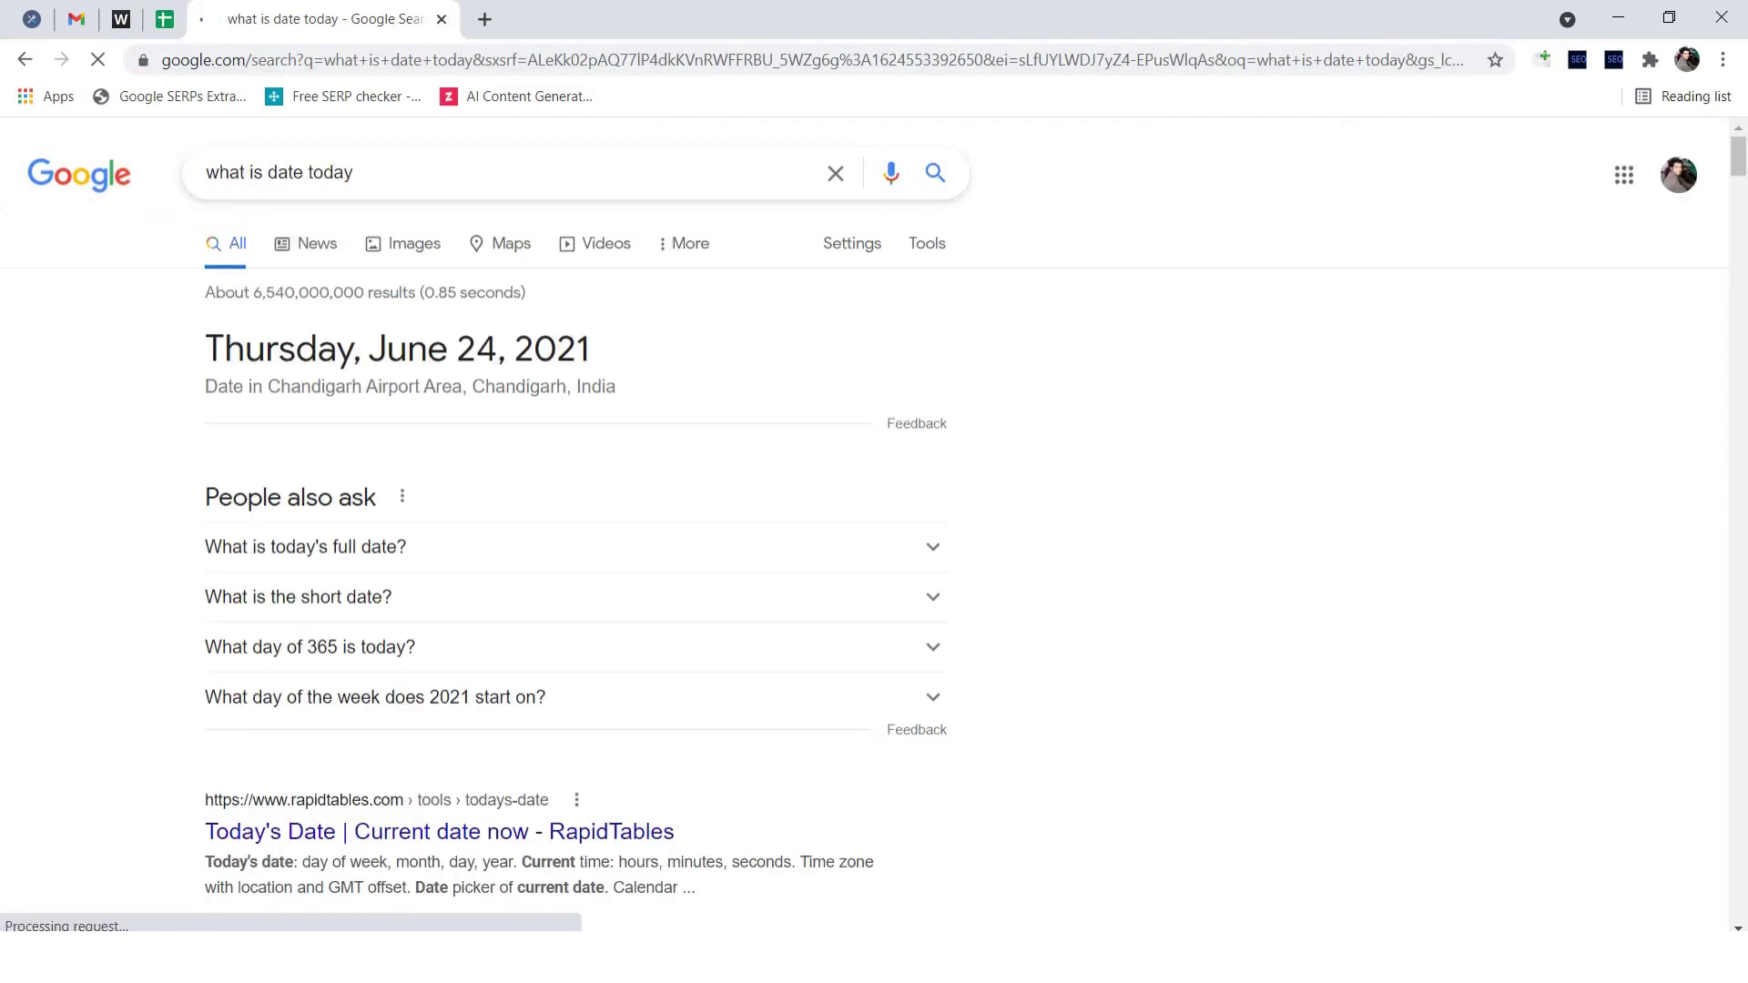
triple_click(398, 348)
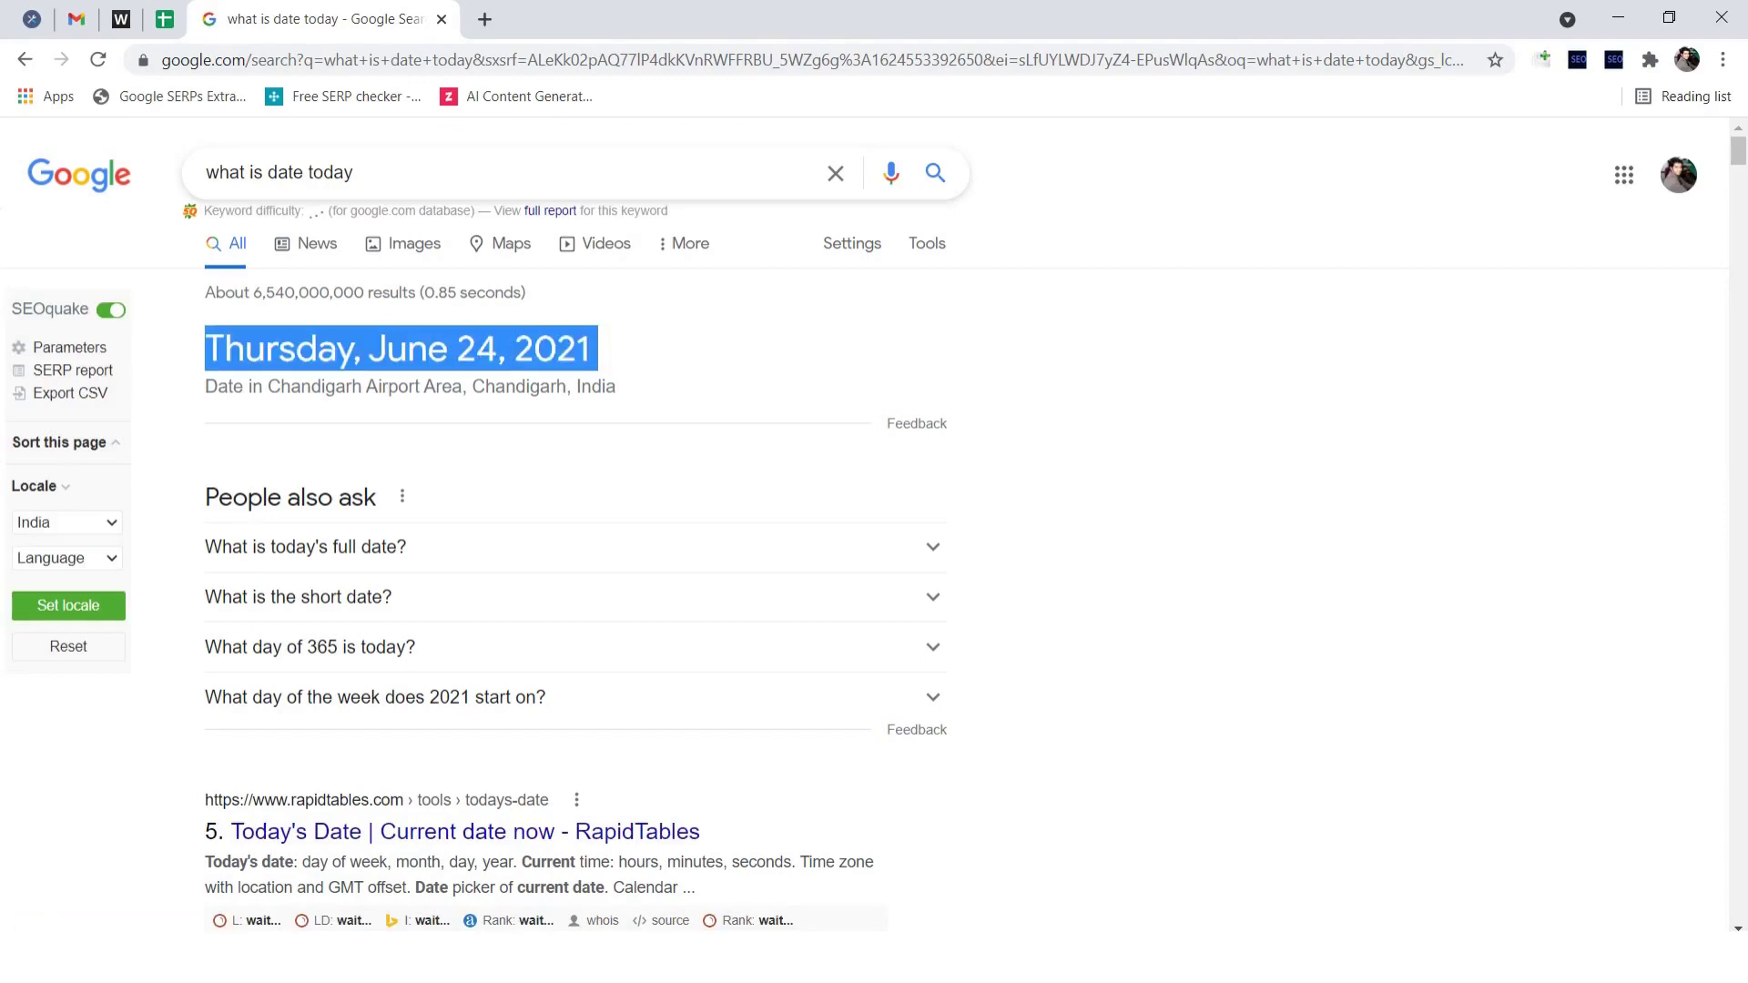
left_click(710, 355)
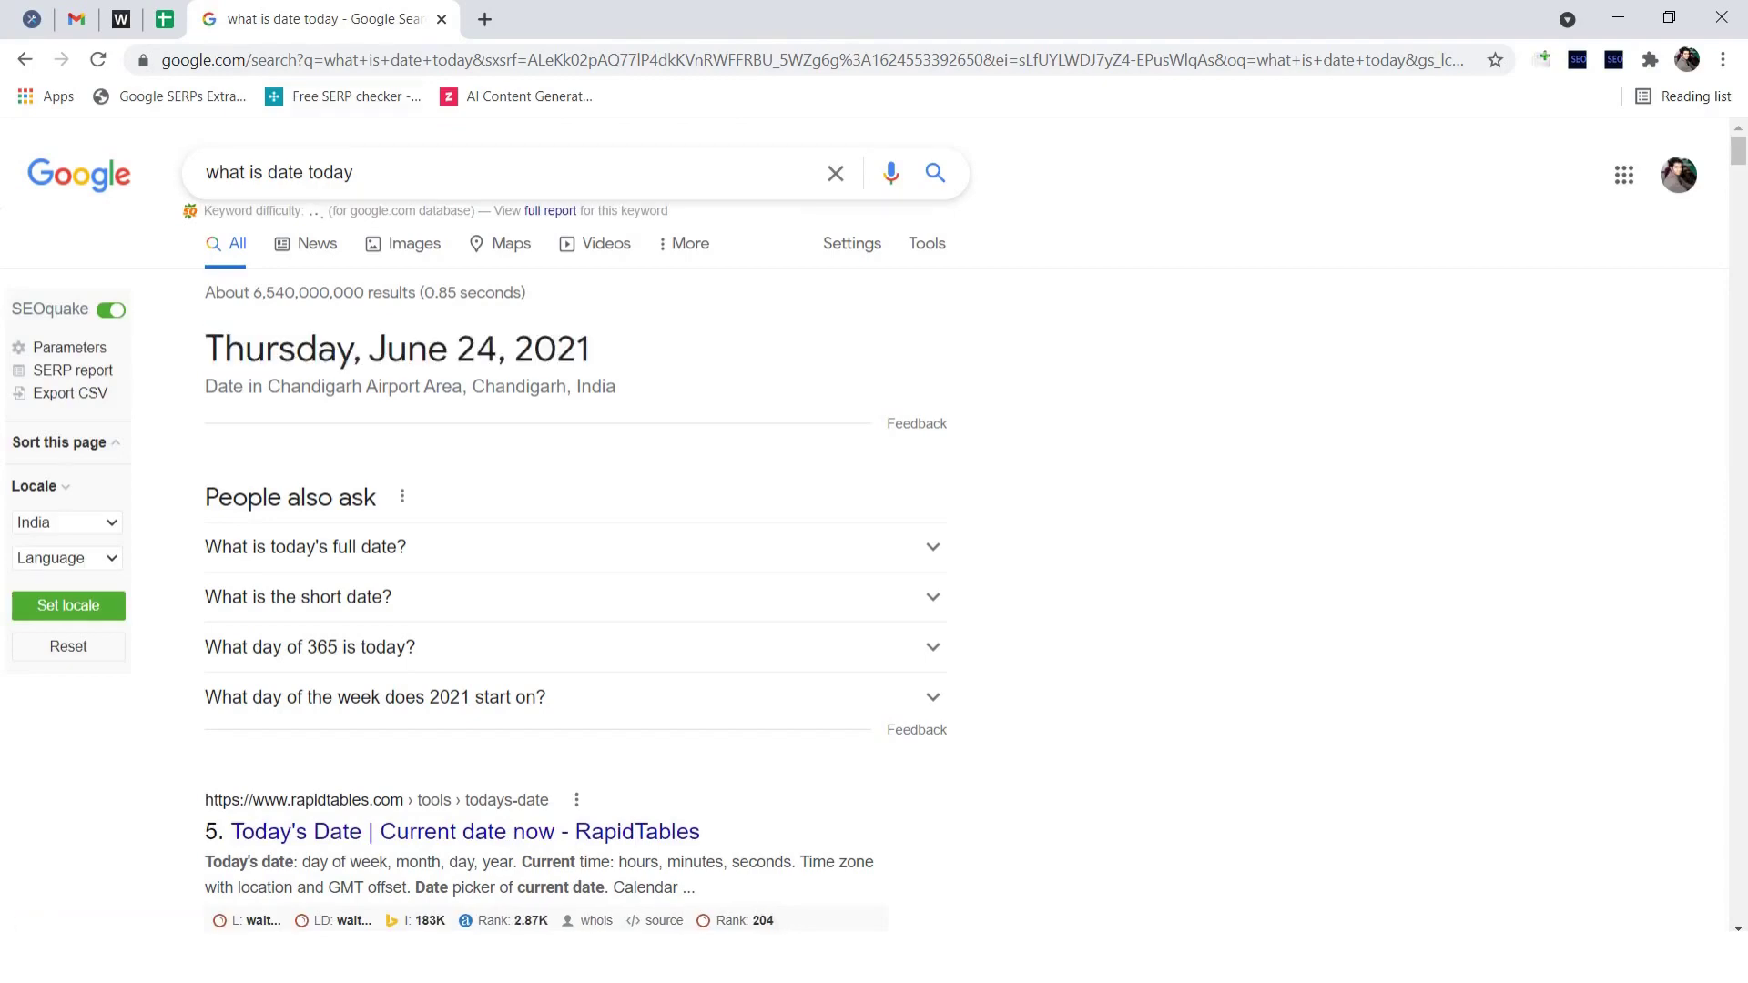
Step: Review the highlighted keyword rows 17 through 67 and their 24/06/2021 rankings in the Blog Keywords sheet
left_click(164, 20)
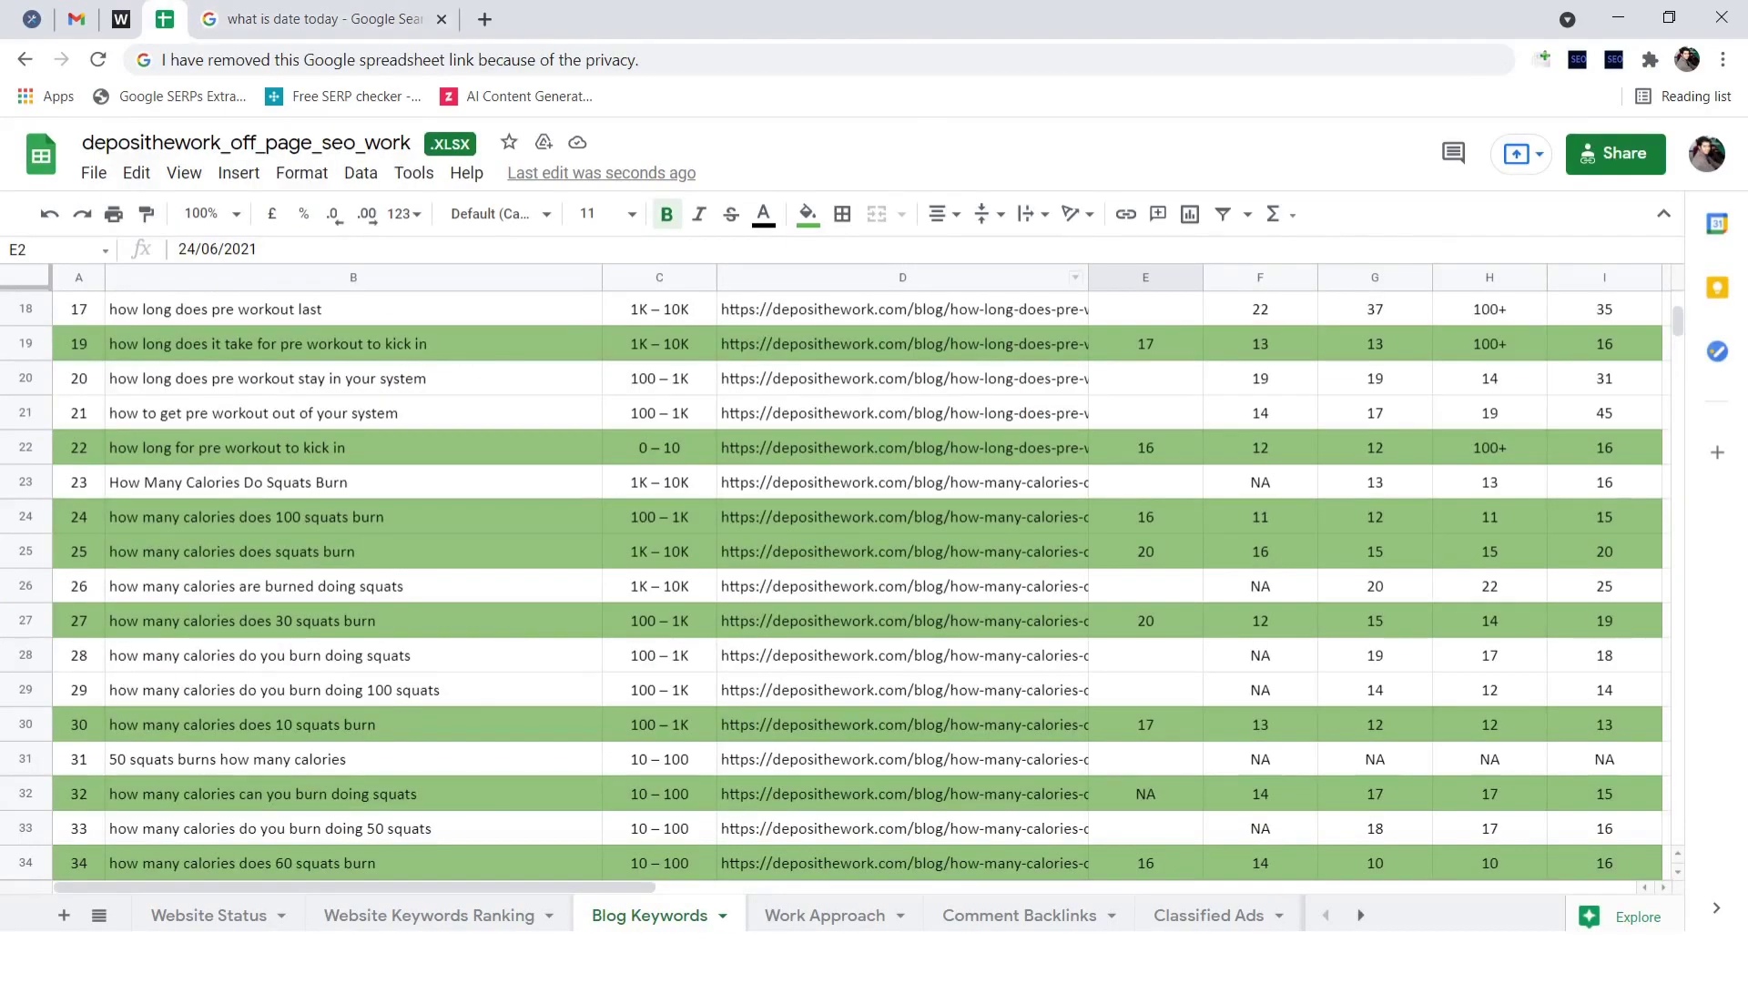
left_click(901, 482)
scroll(902, 482, "up", 1)
scroll(910, 546, "up", 2)
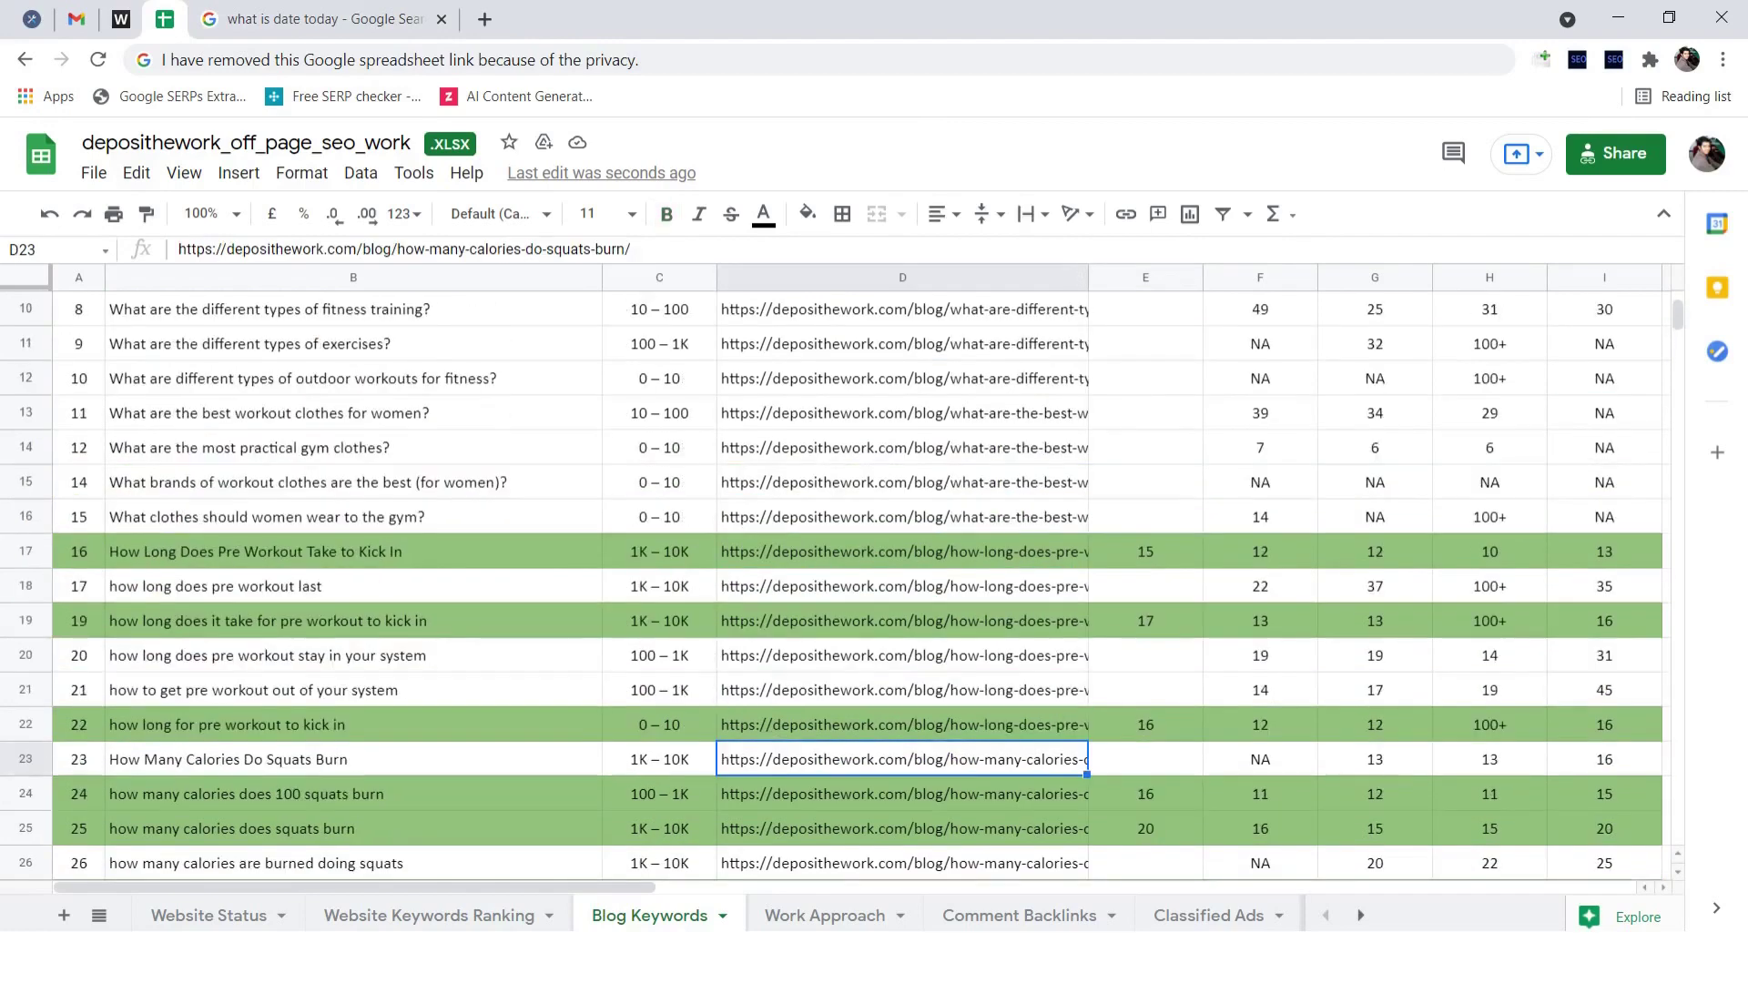
left_click(1145, 551)
scroll(831, 583, "down", 7)
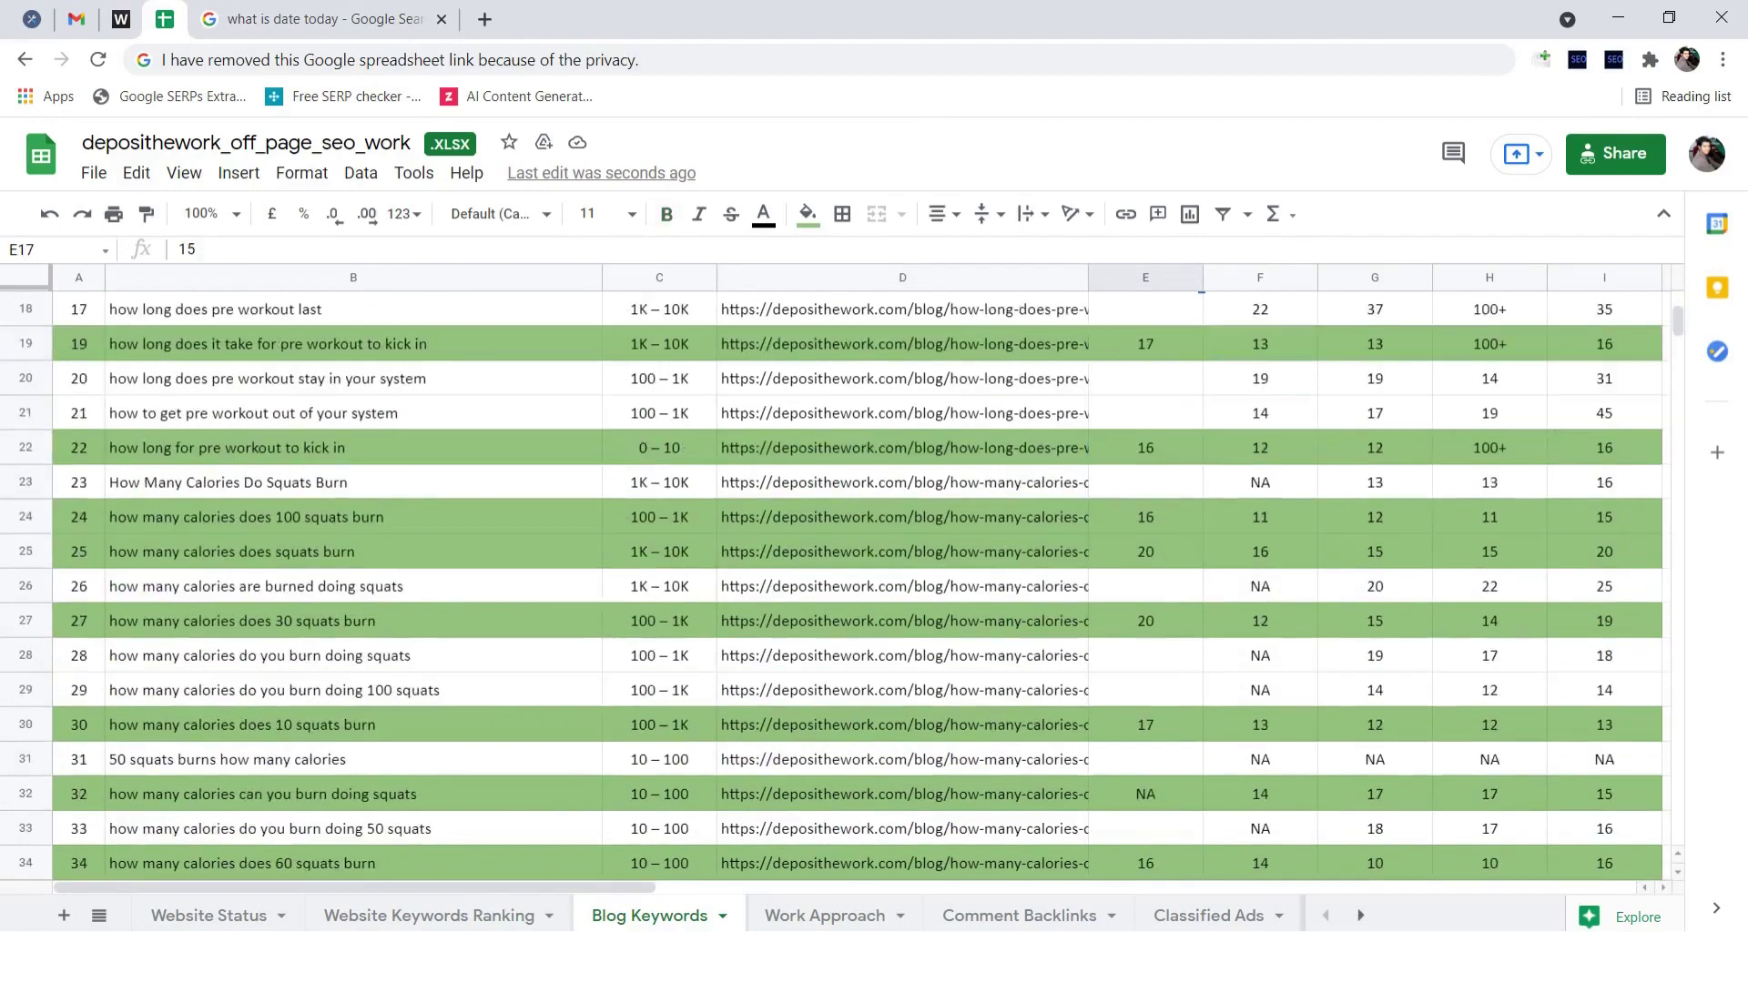
scroll(831, 582, "down", 15)
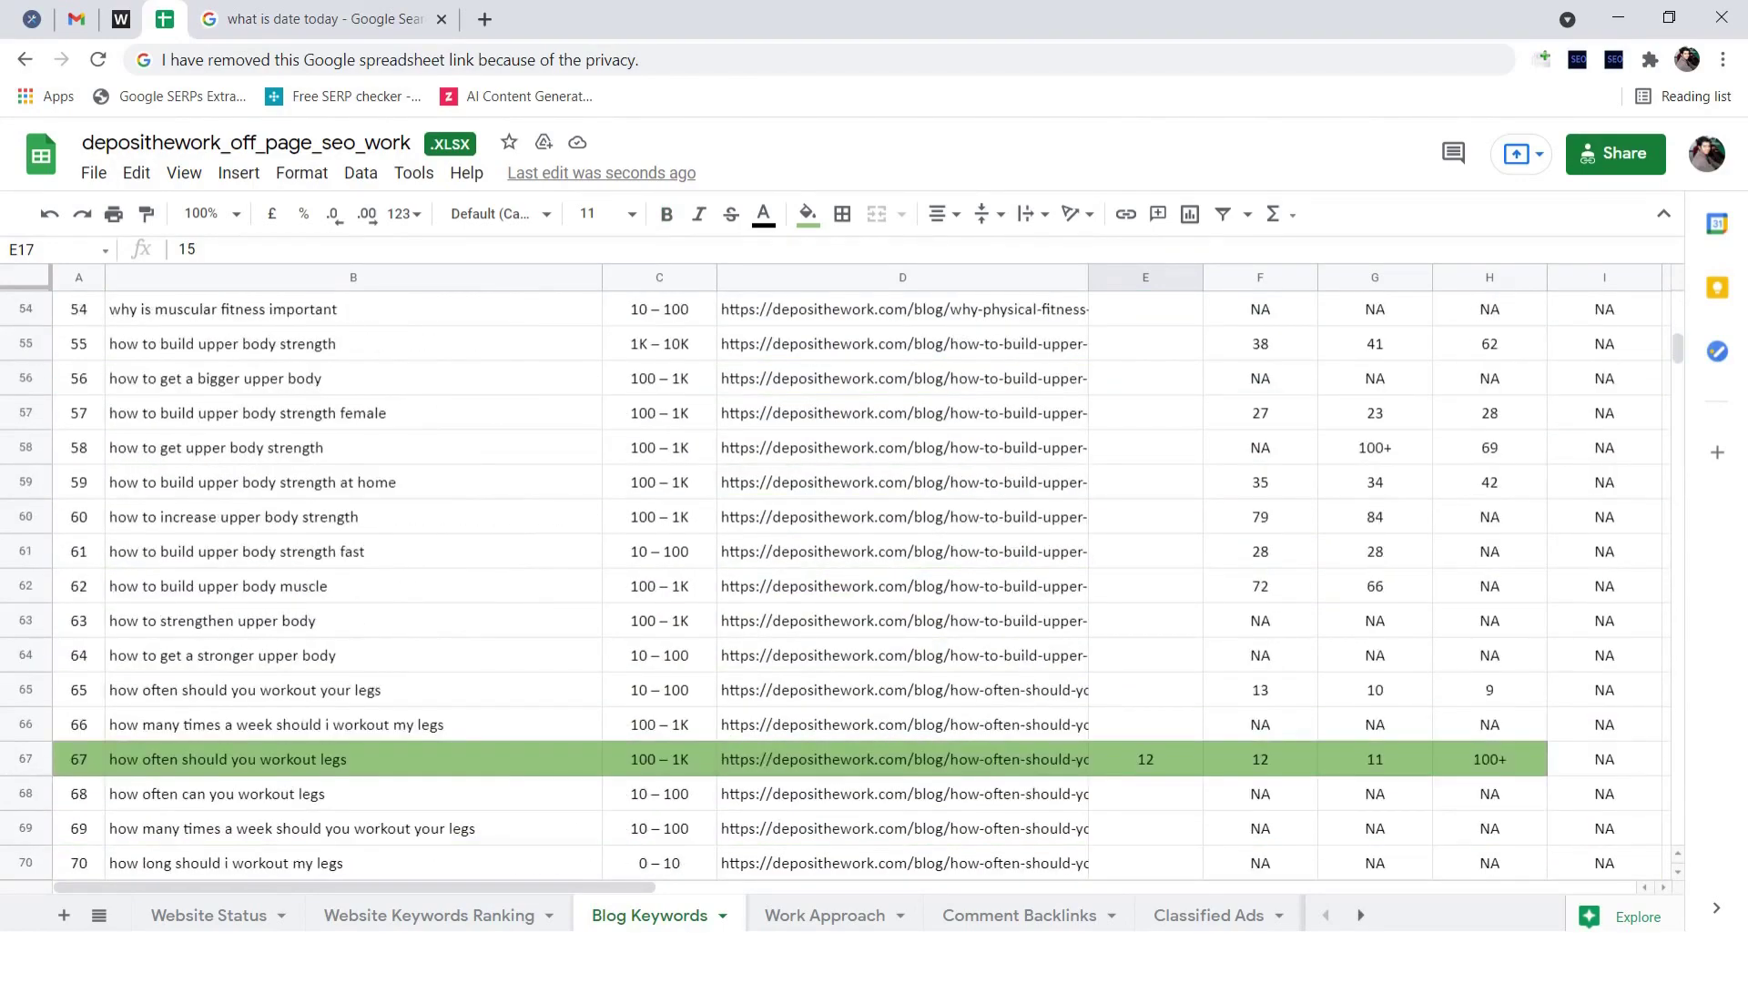
scroll(831, 582, "up", 11)
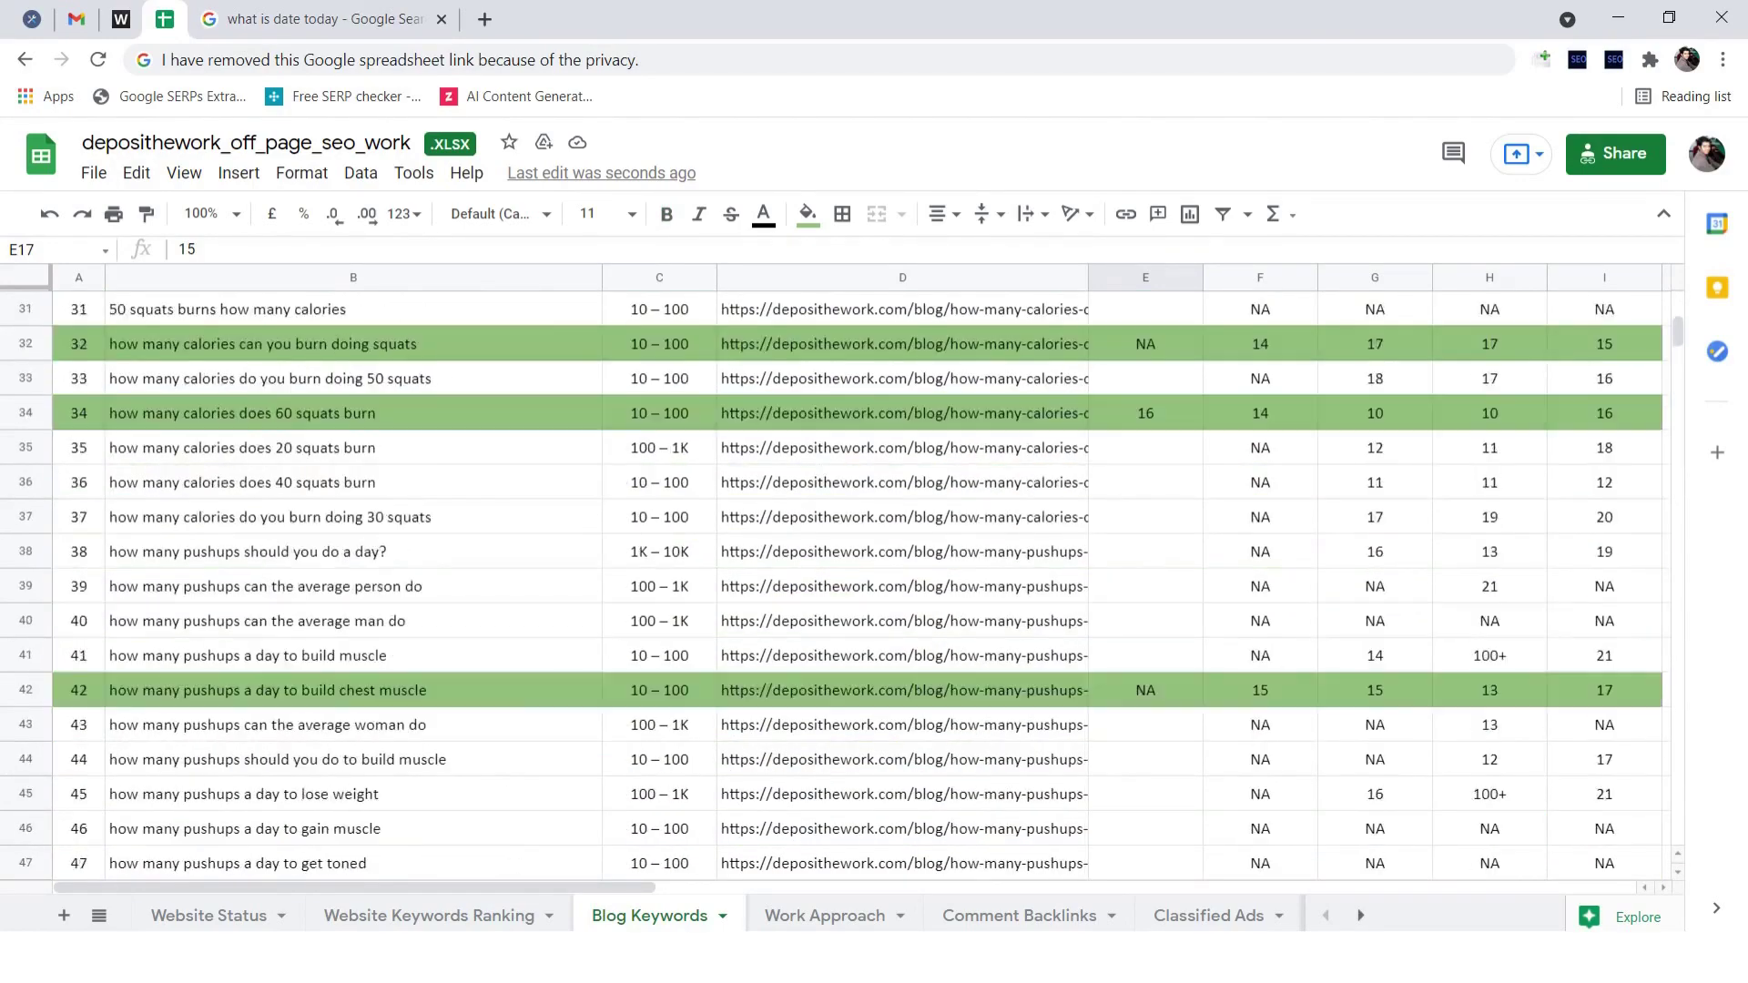
scroll(831, 583, "up", 8)
scroll(831, 583, "up", 1)
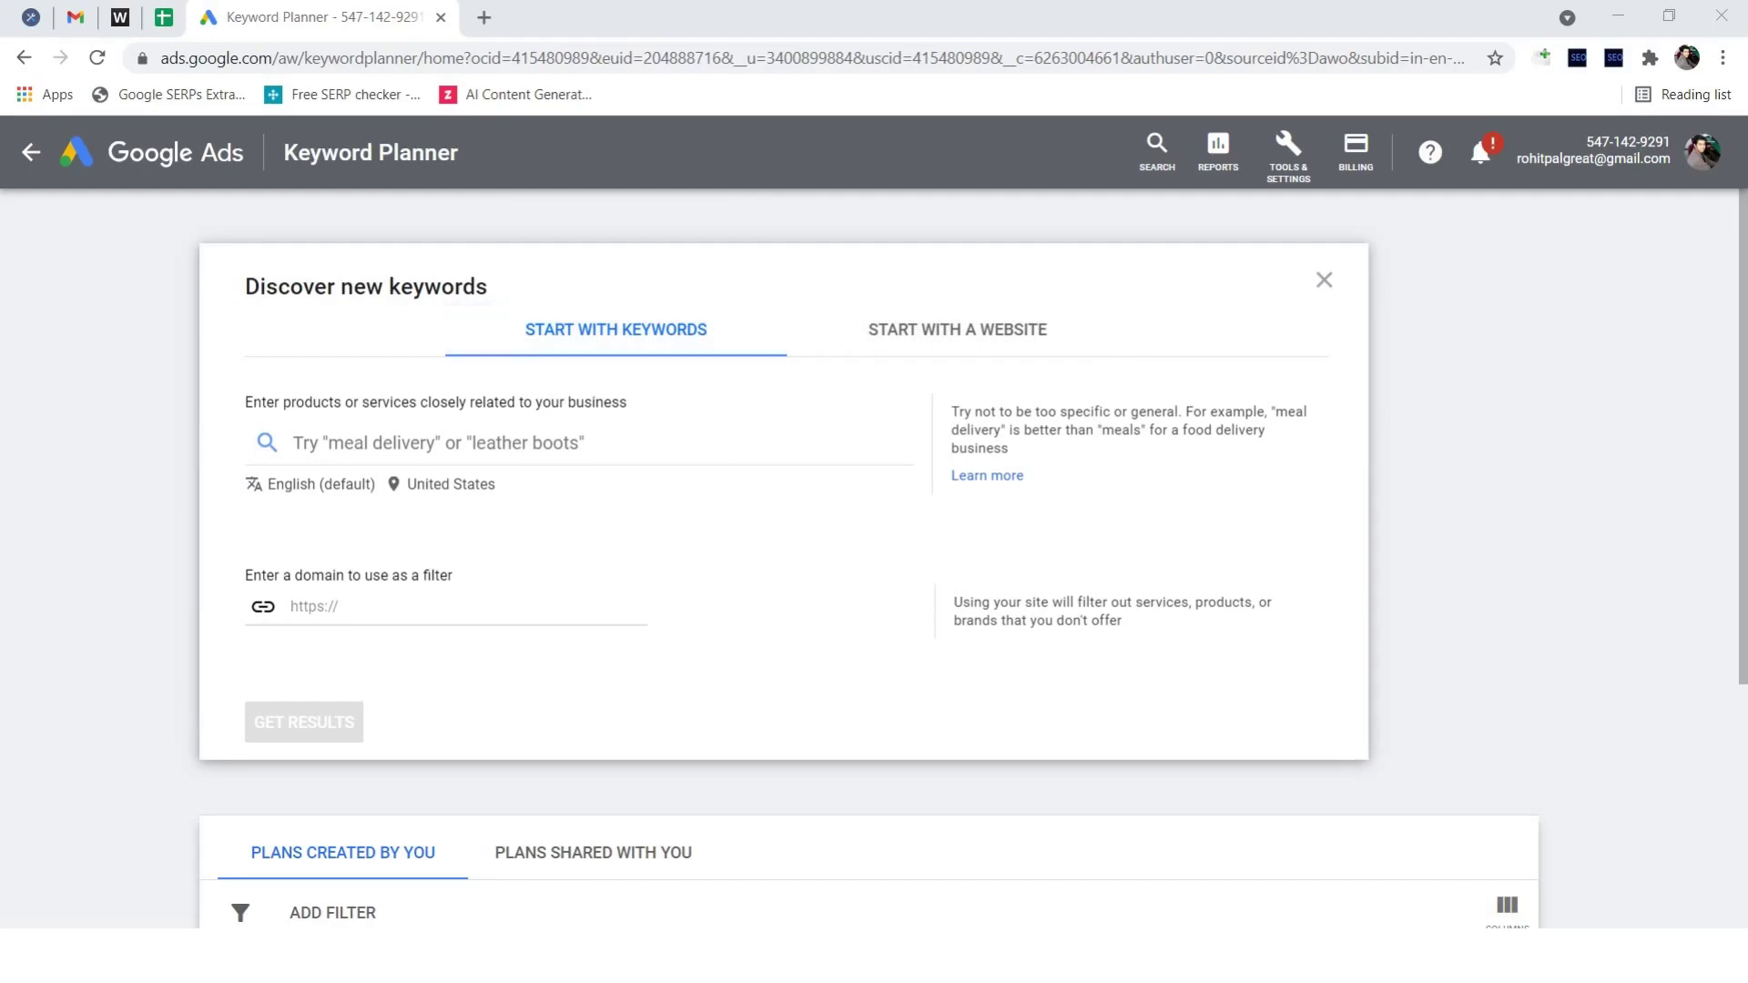
Step: Copy the row 17 keyword "How Long Does Pre Workout Take to Kick In" into Google Ads Keyword Planner and get its keyword results
left_click(163, 17)
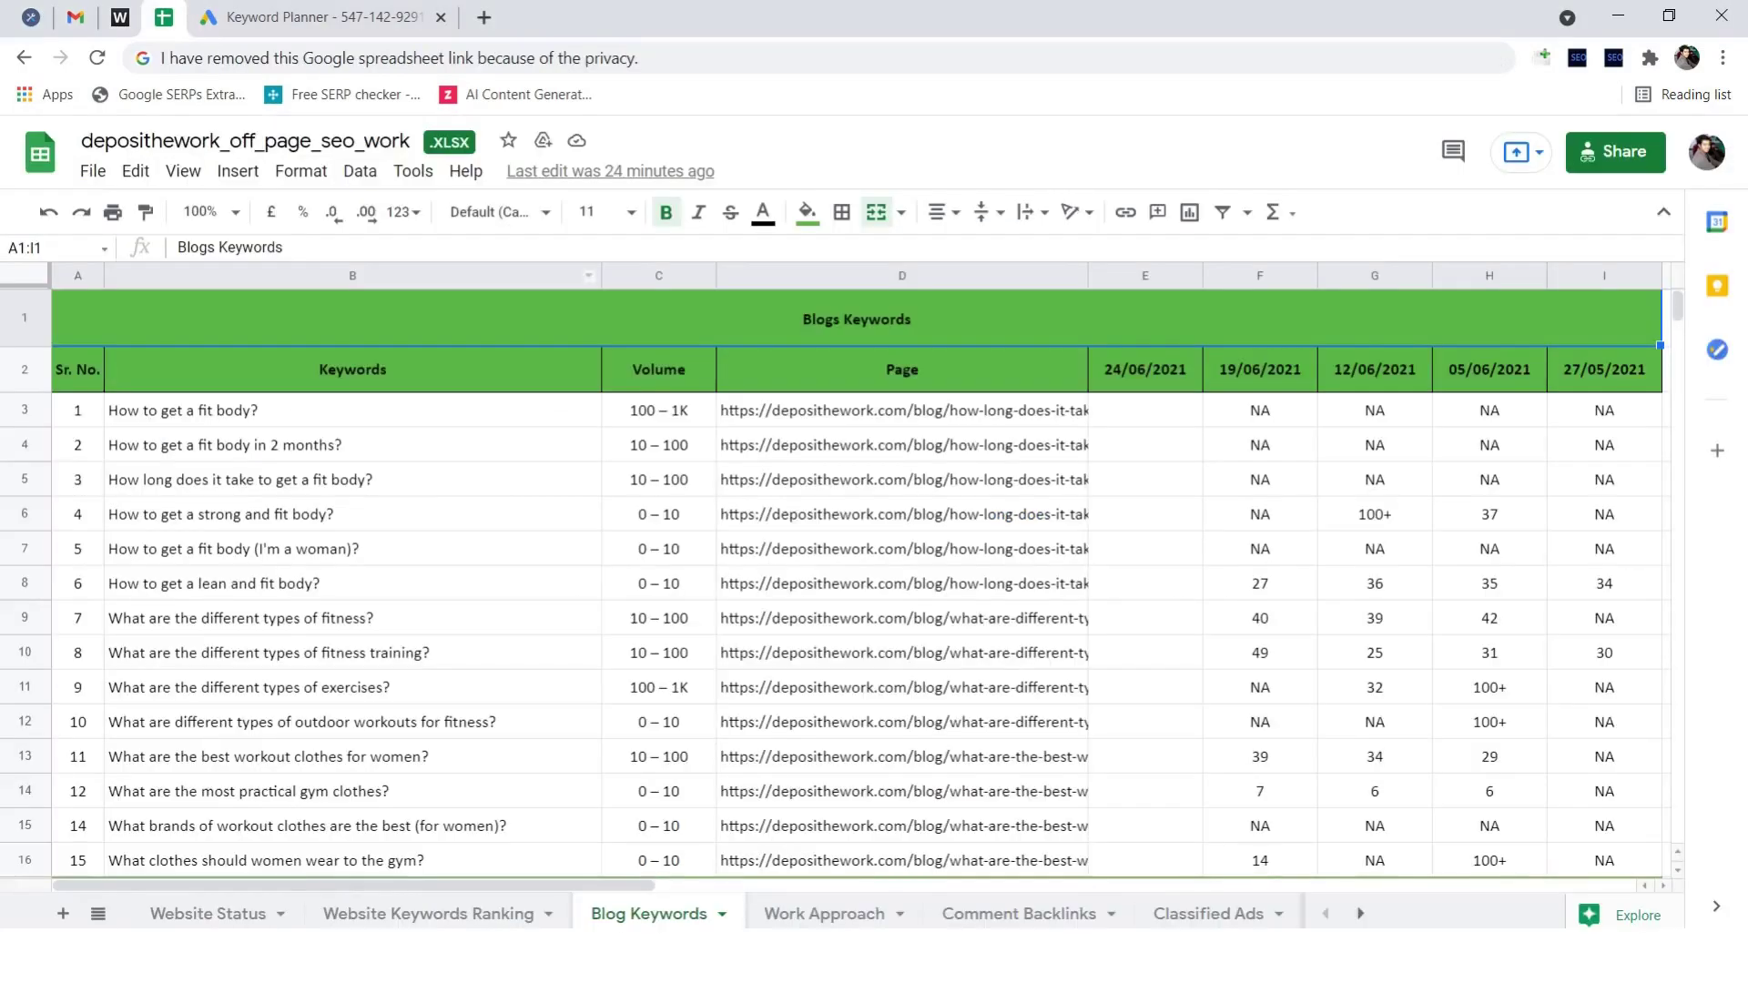
scroll(856, 583, "down", 5)
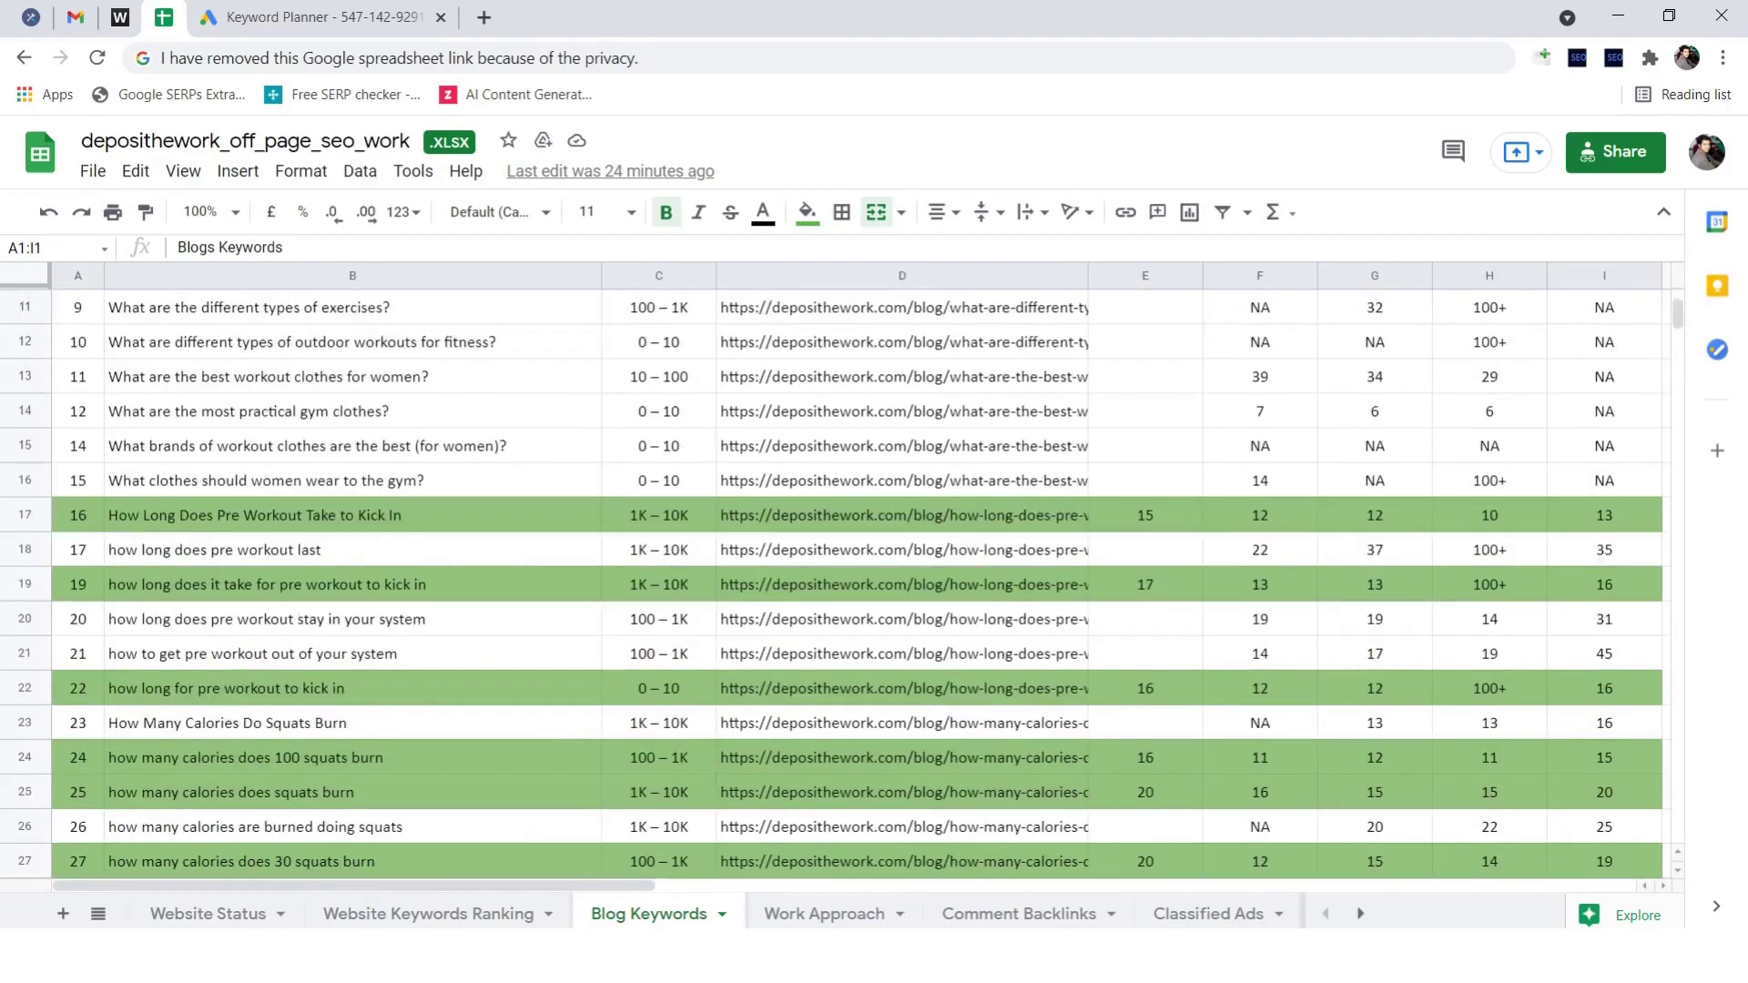
left_click(352, 515)
key("ctrl+c")
key("alt+Tab")
key("ctrl+Tab")
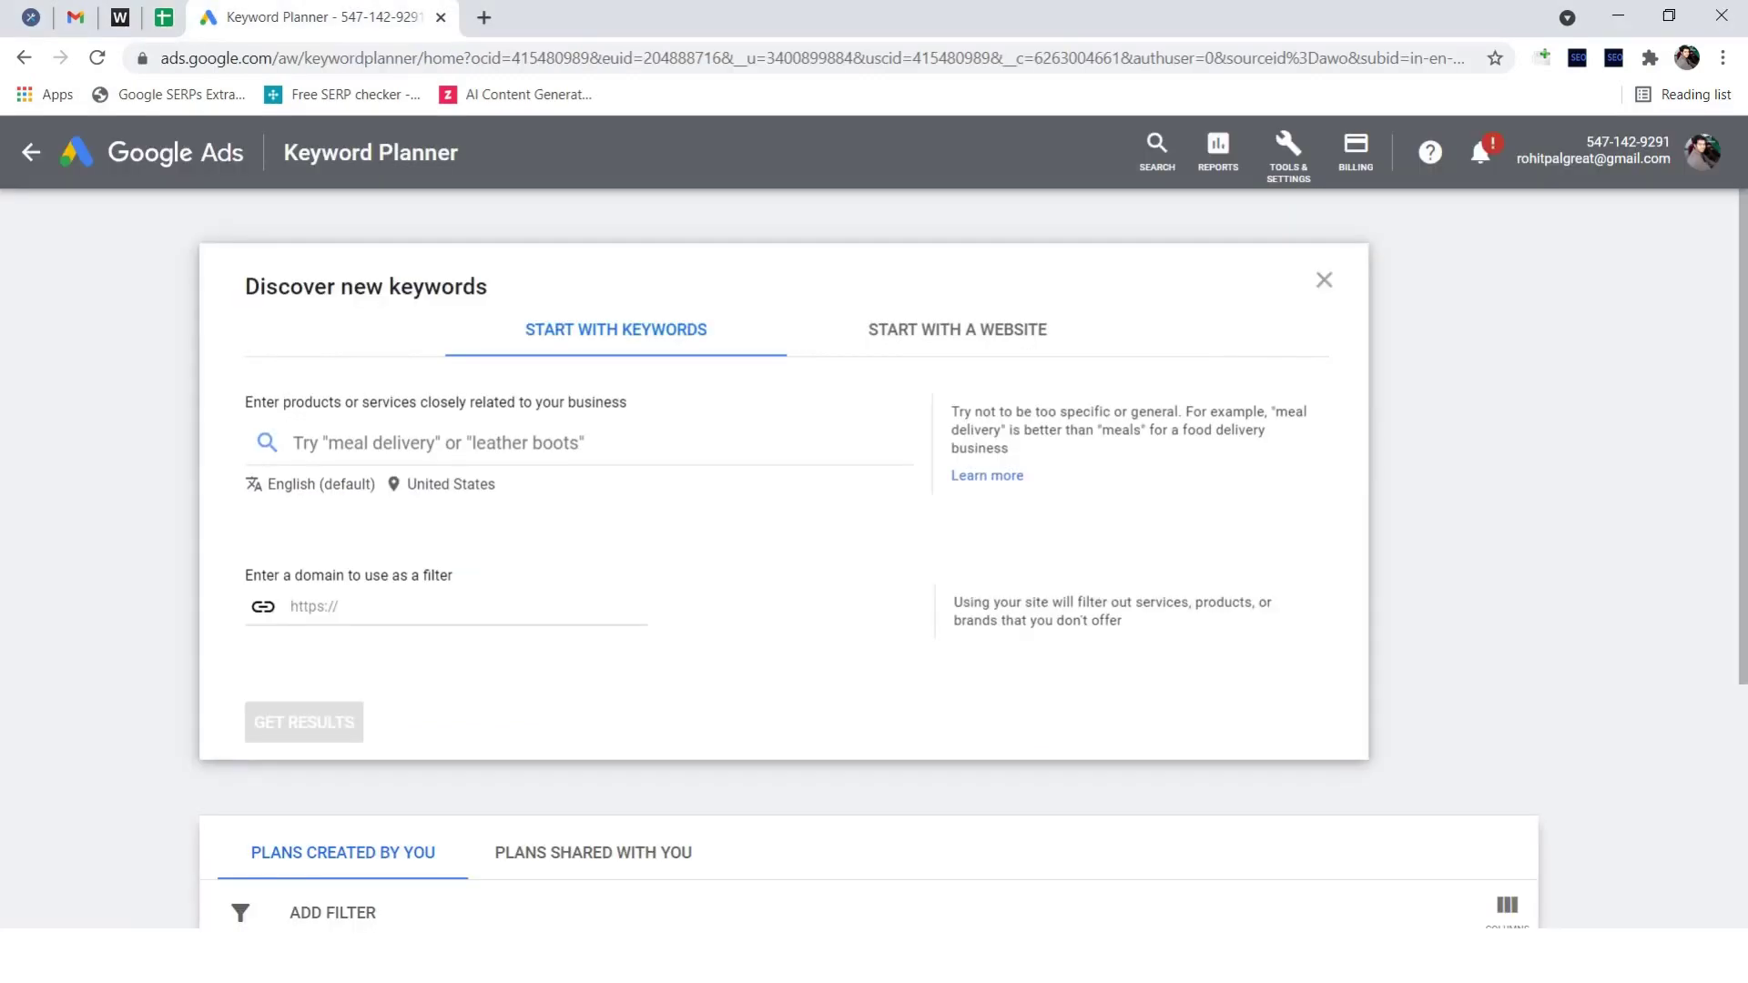
left_click(439, 444)
key("ctrl+v")
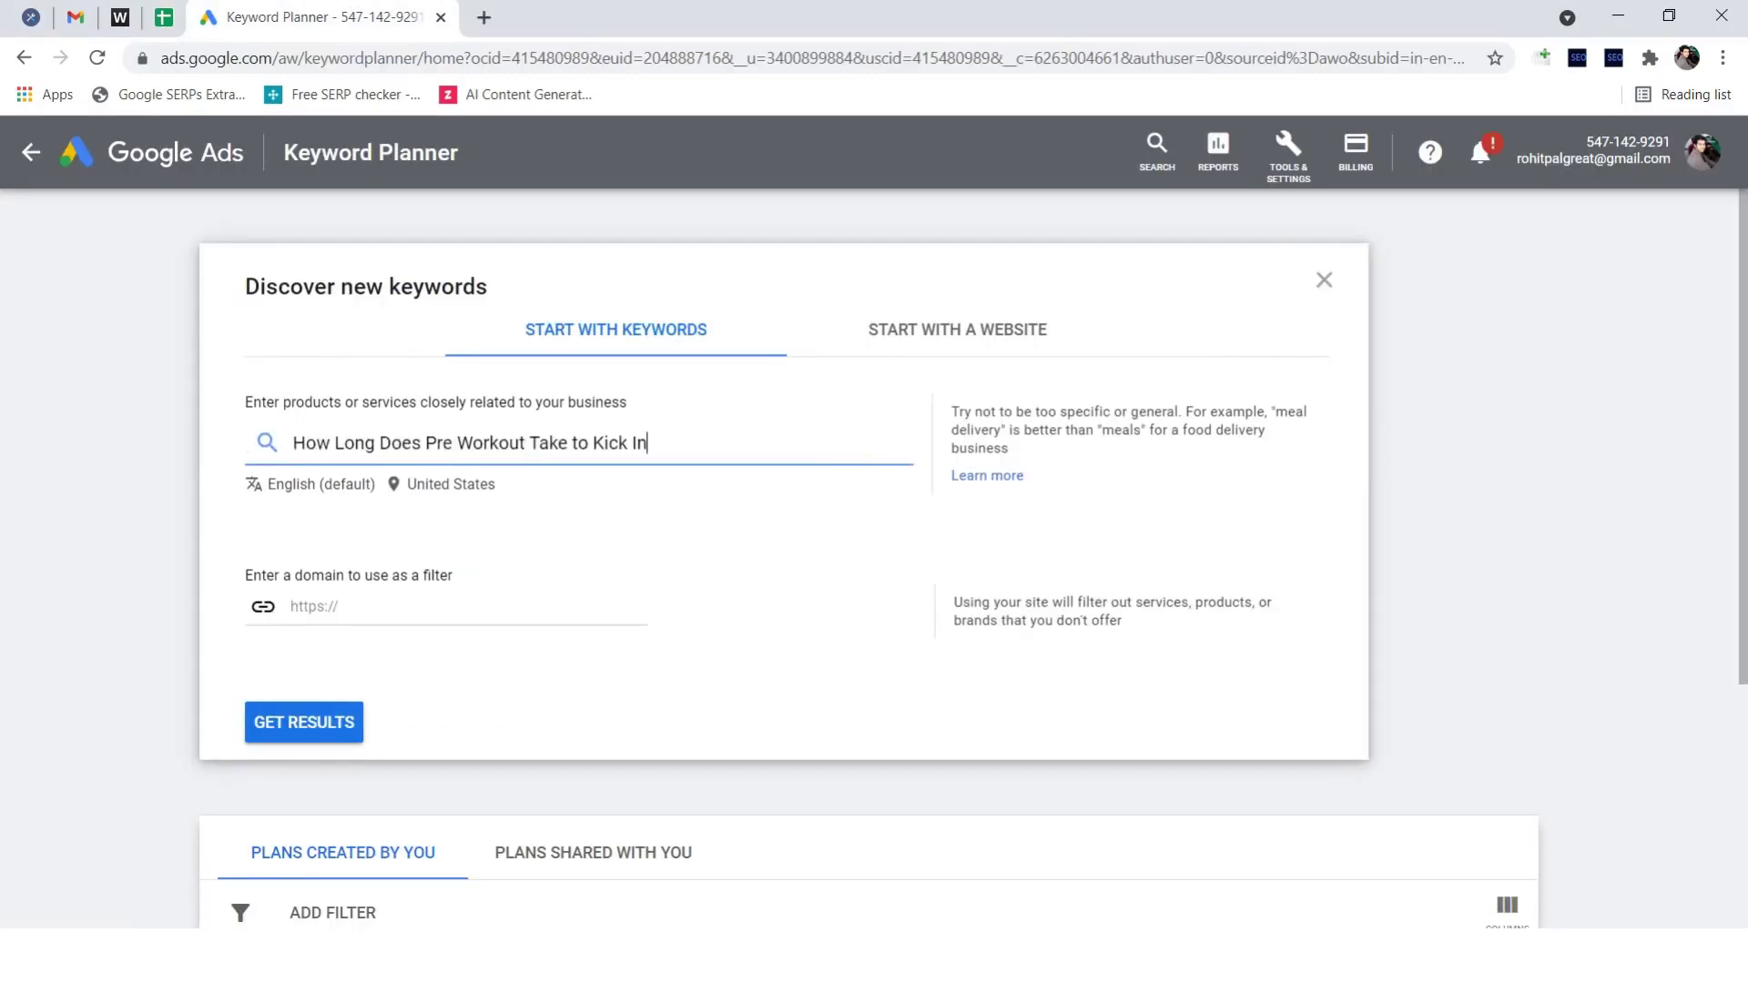
key("Return")
left_click(304, 725)
Step: Add the row 19 keyword "how long does it take for pre workout to kick in" from the spreadsheet to the Keyword Planner search
key("ctrl+shift+Tab")
left_click(352, 585)
key("ctrl+c")
left_click(323, 18)
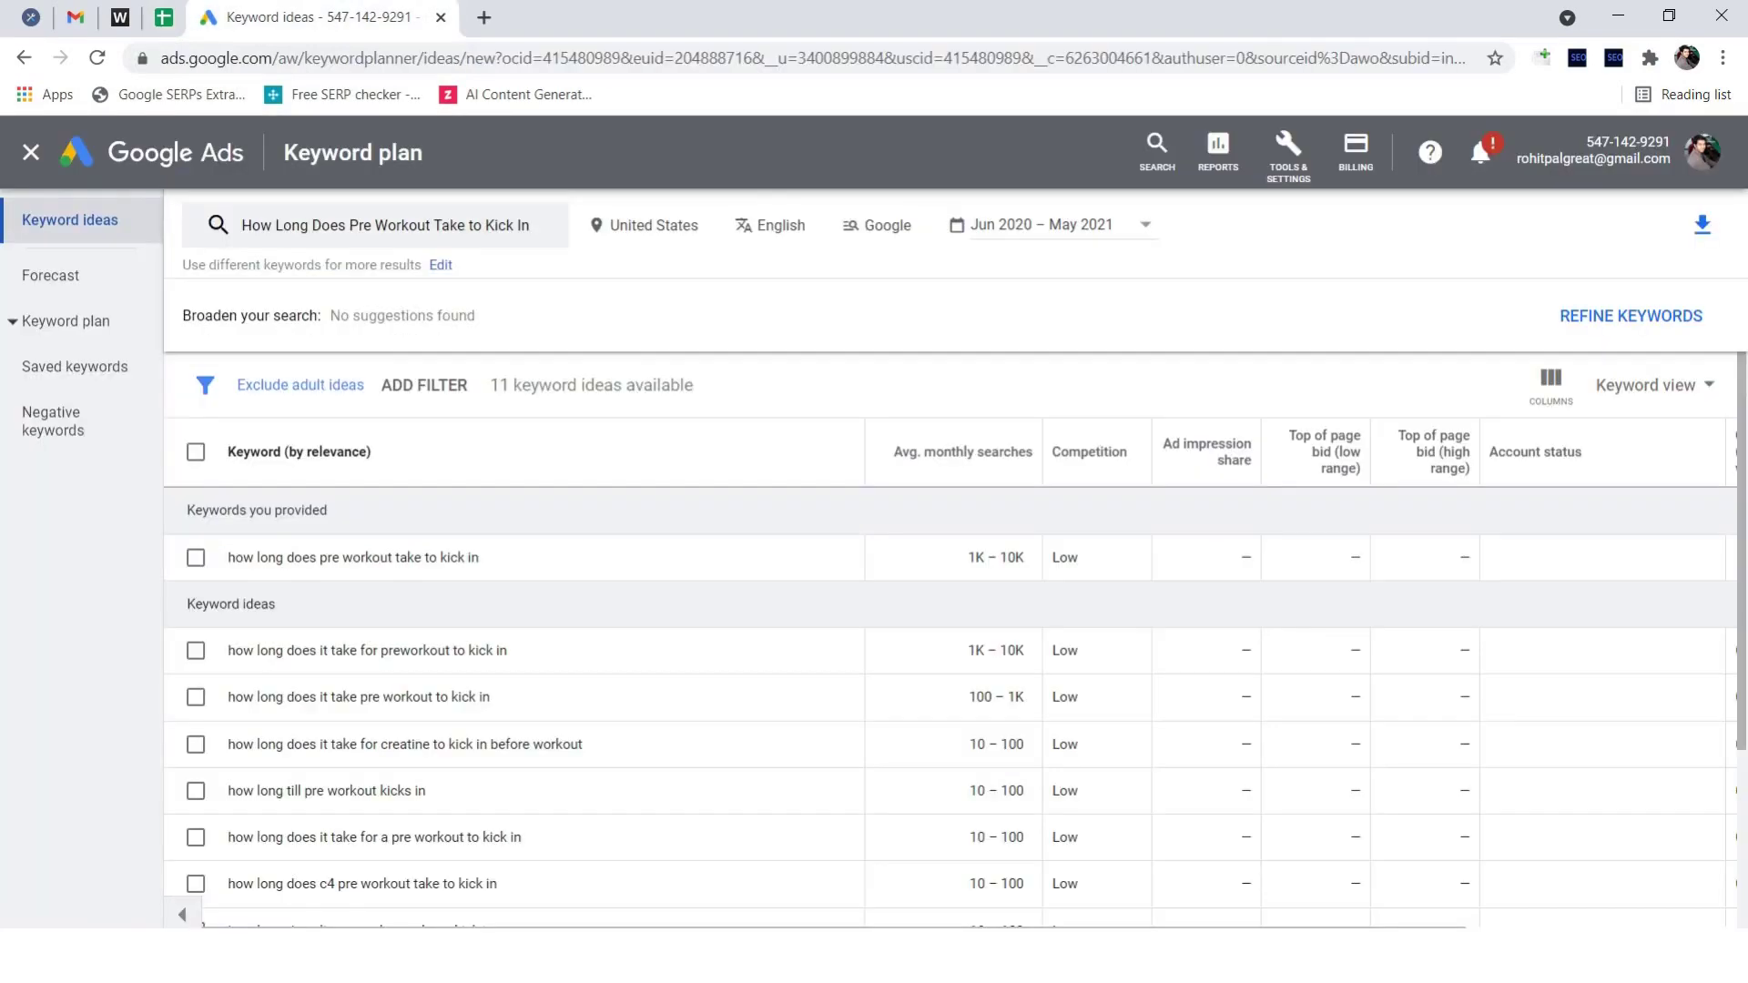
left_click(385, 225)
key("ctrl+v")
key("Return")
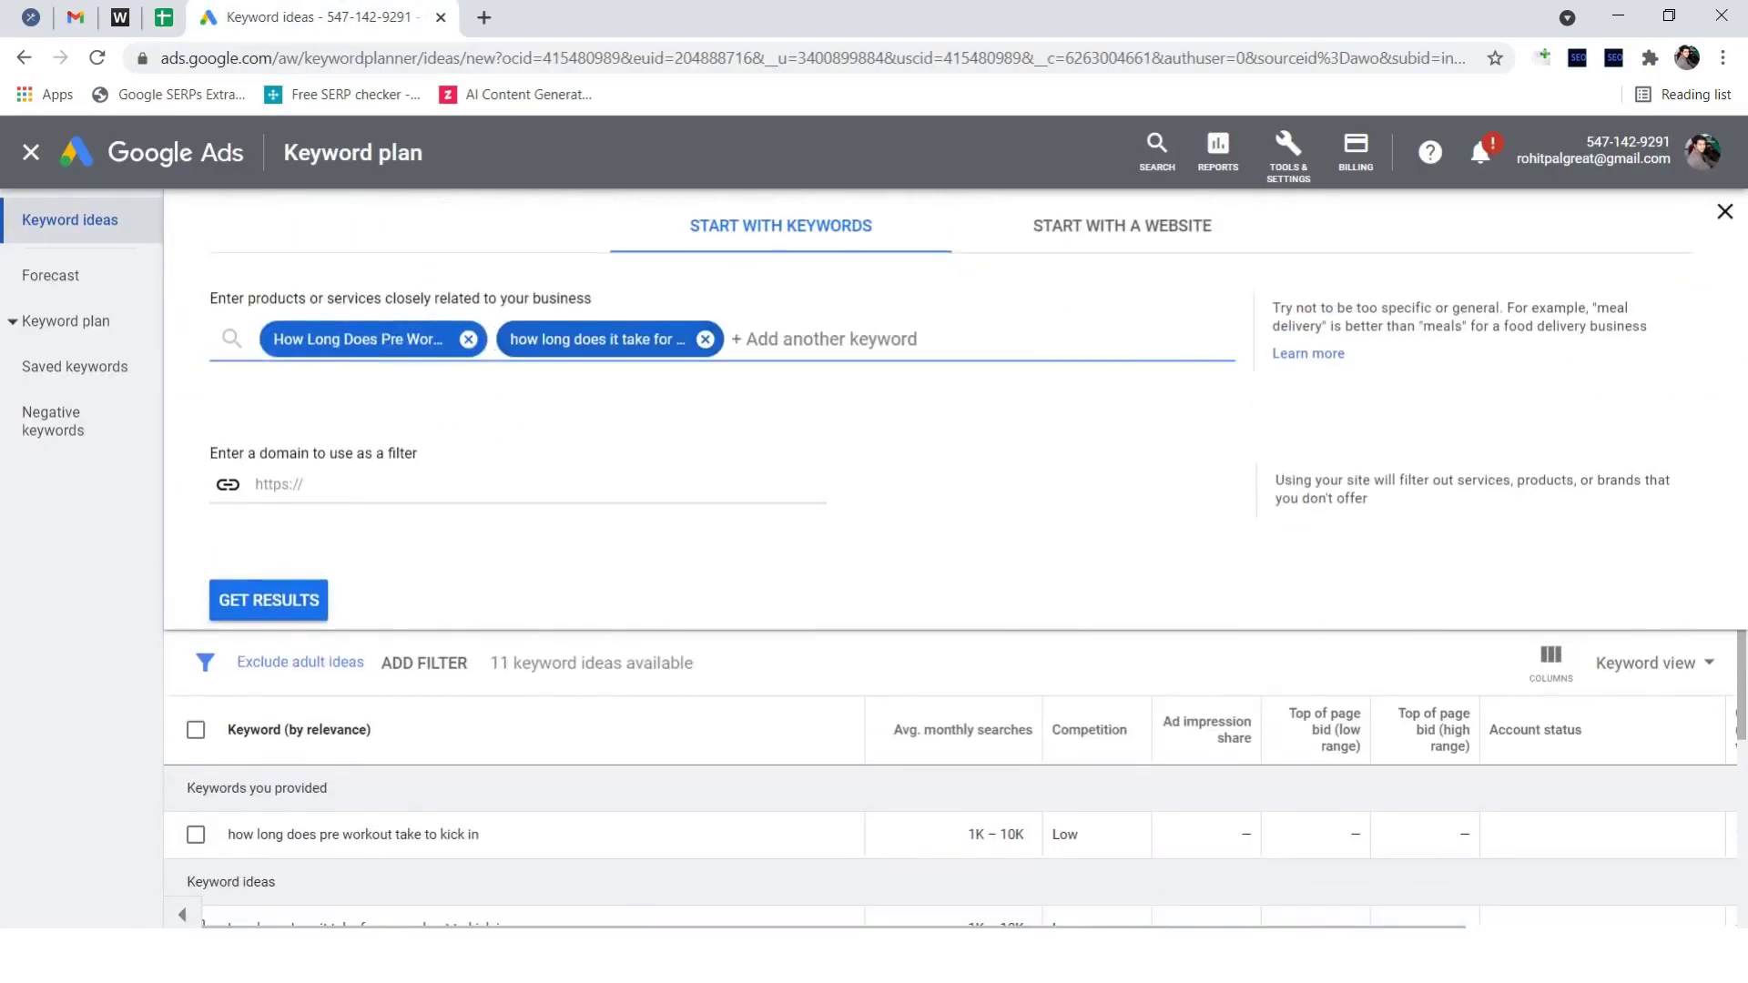
key("ctrl+shift+Tab")
left_click(352, 689)
key("ctrl+c")
left_click(323, 17)
key("ctrl+v")
key("Return")
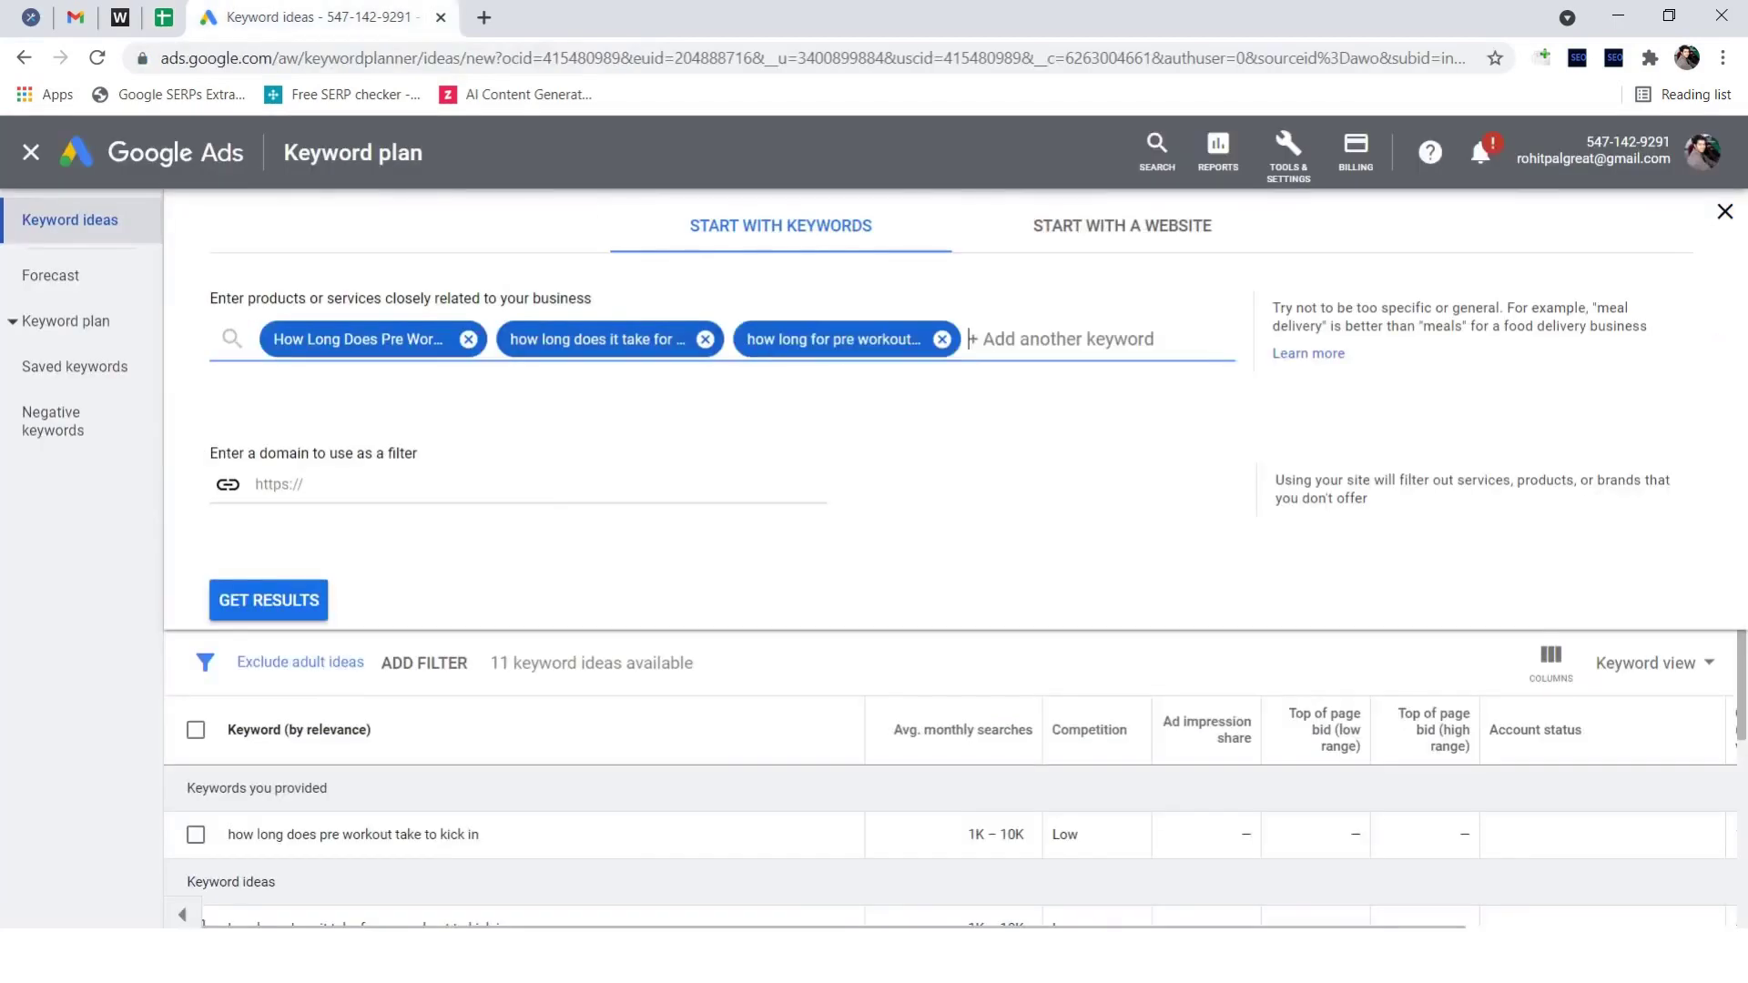
key("ctrl+shift+Tab")
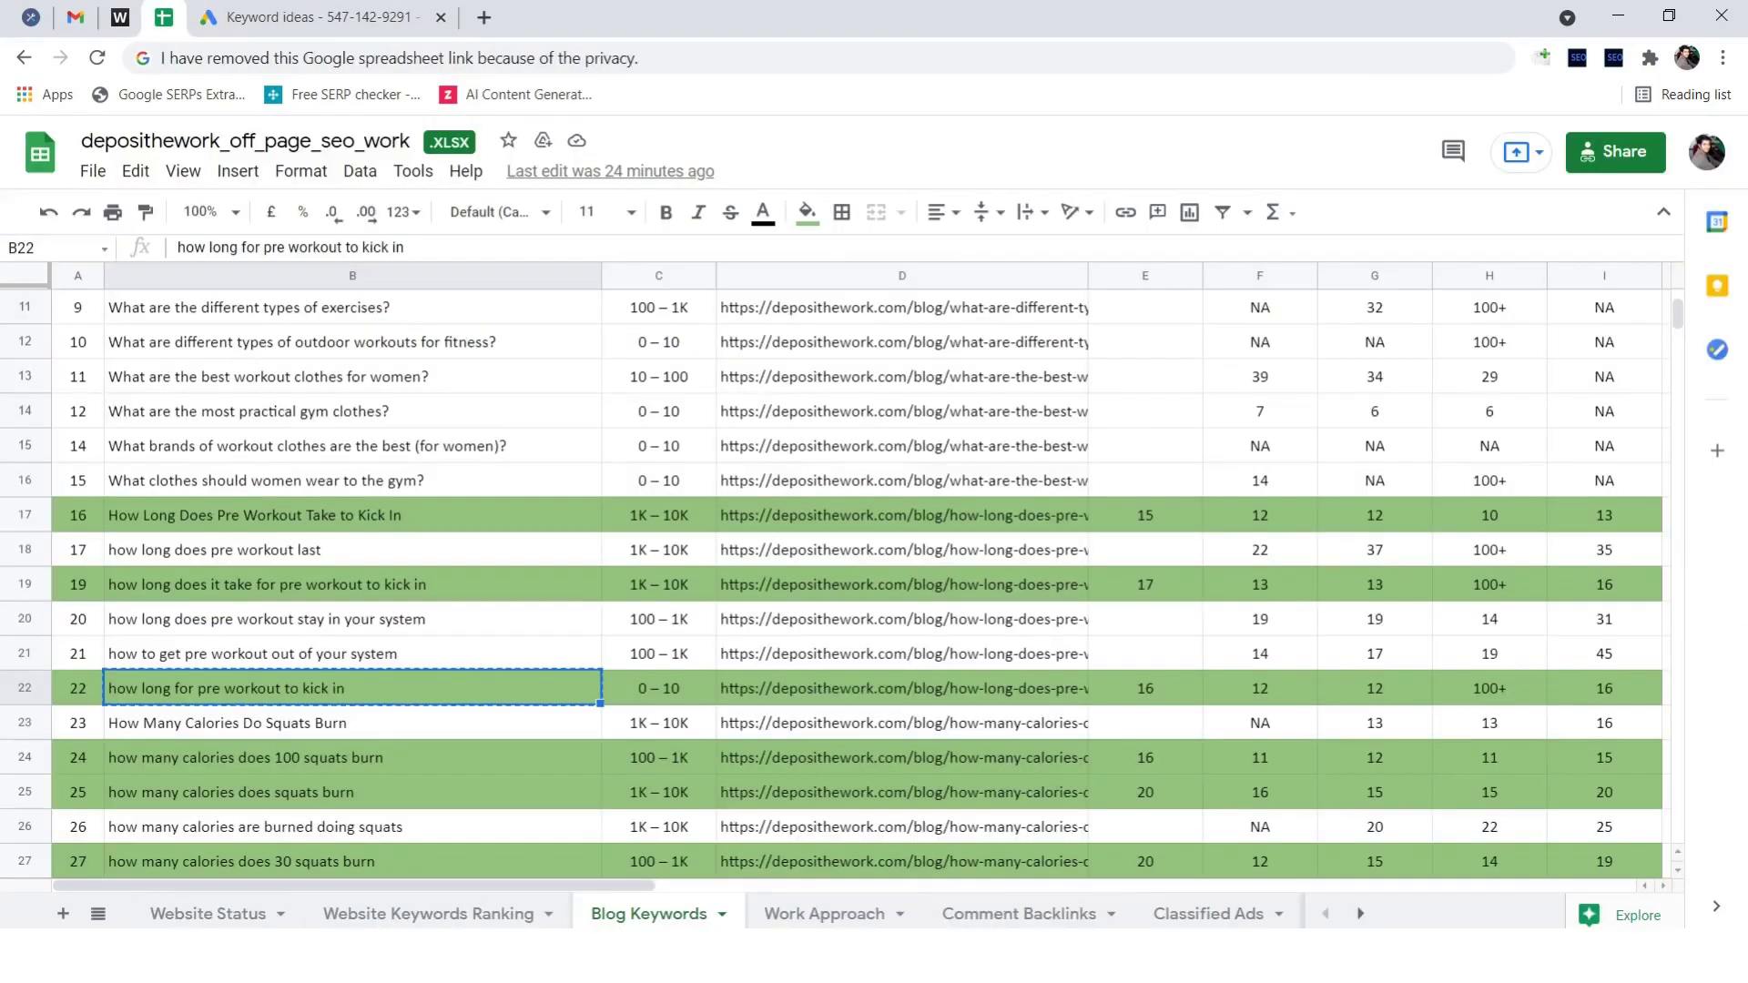
key("ctrl+Tab")
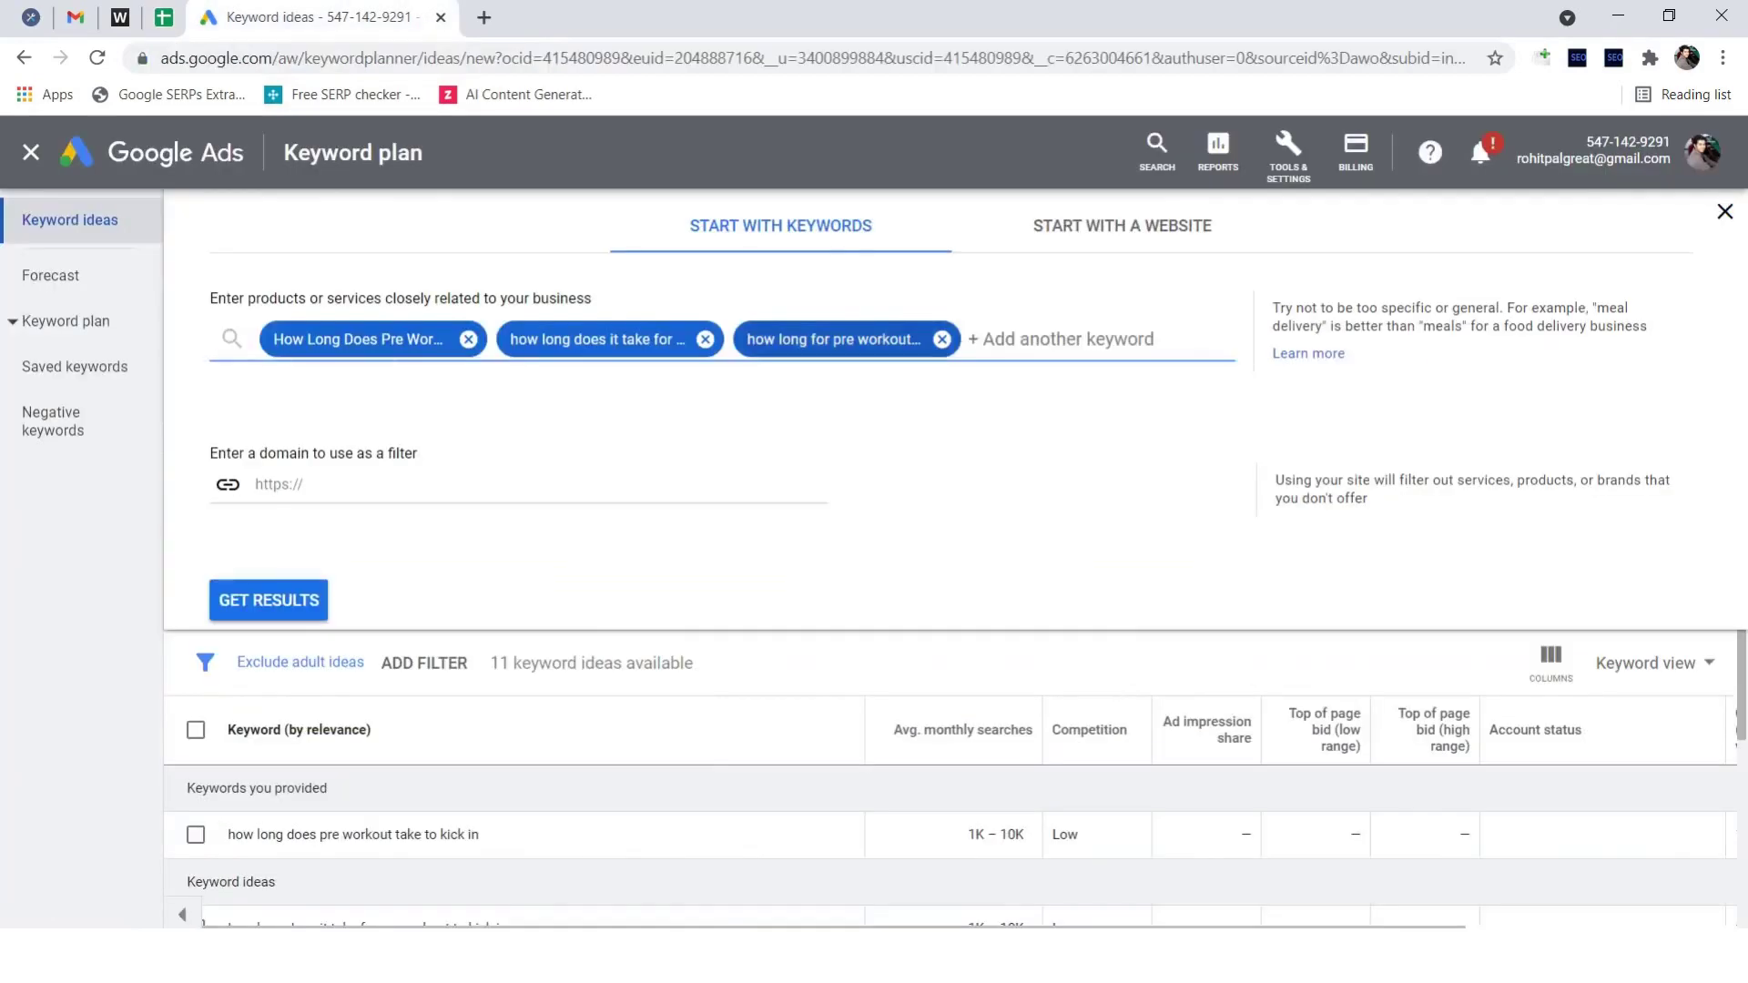
key("BackSpace")
Step: Add the row 24 keyword "how many calories does 100 squats burn" from the spreadsheet to the Keyword Planner search
key("ctrl+shift+Tab")
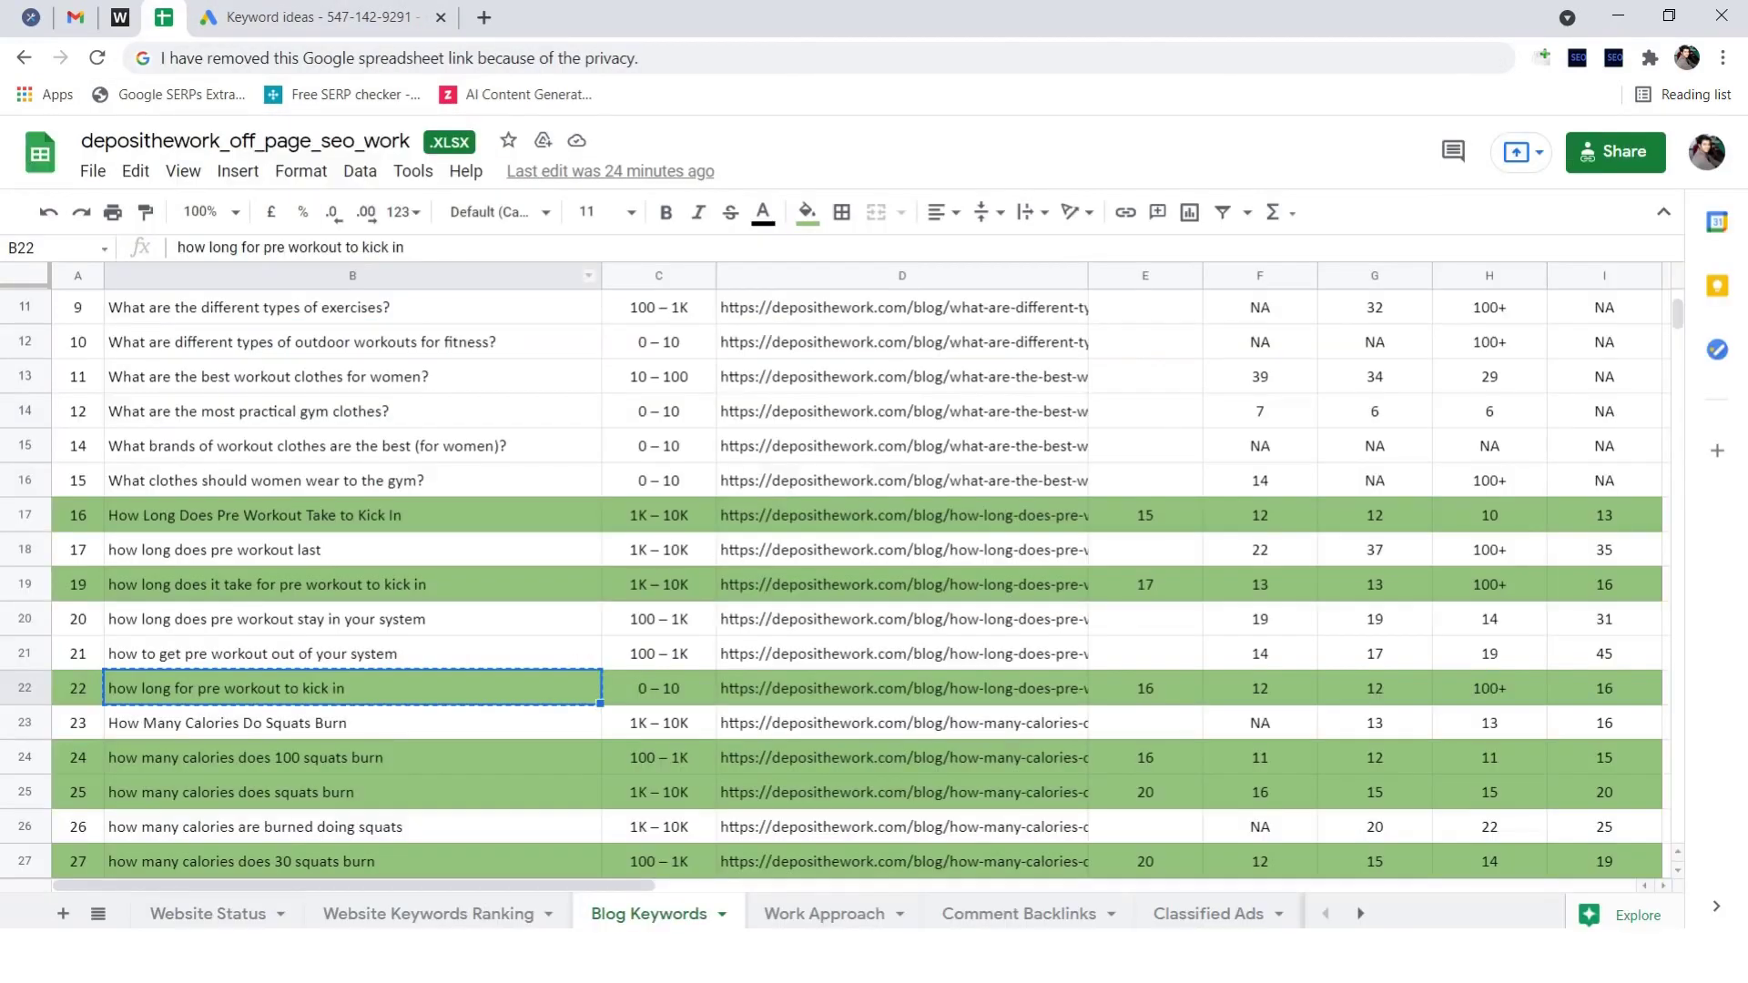
left_click(352, 757)
key("ctrl+c")
key("ctrl+Tab")
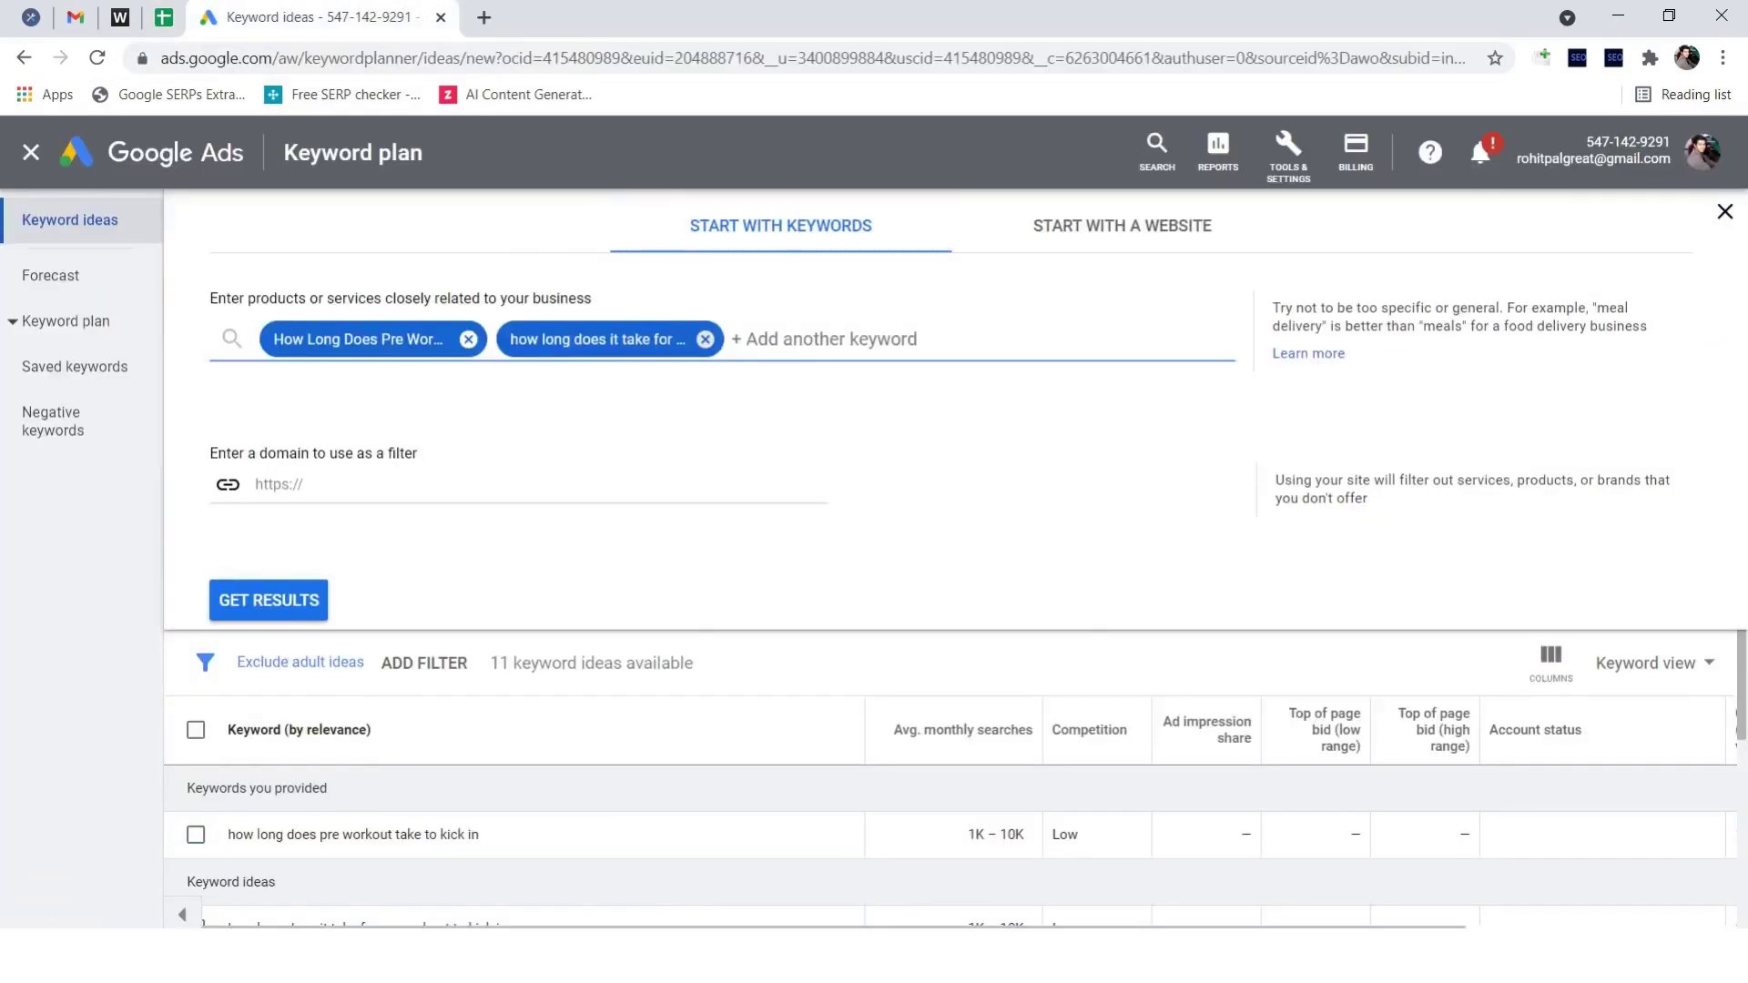
key("ctrl+v")
Step: Add the row 25 keyword "how many calories does squats burn" from the spreadsheet to the Keyword Planner search
key("ctrl+shift+Tab")
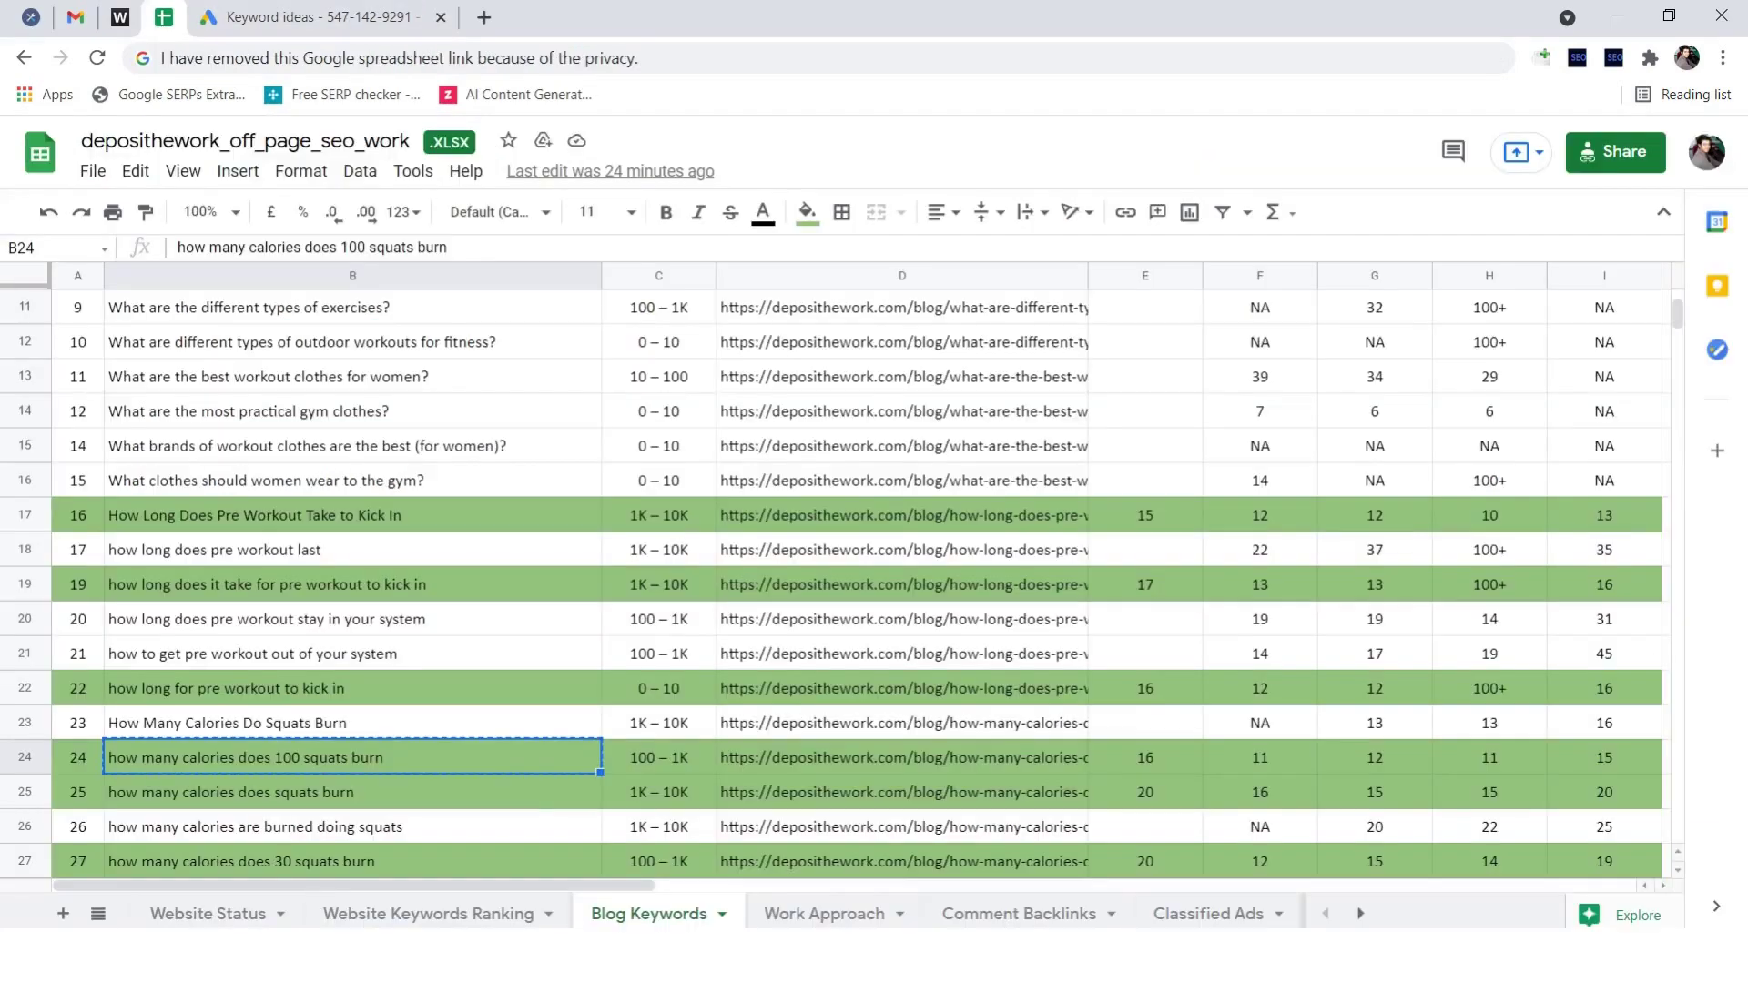
left_click(352, 792)
key("ctrl+c")
left_click(264, 17)
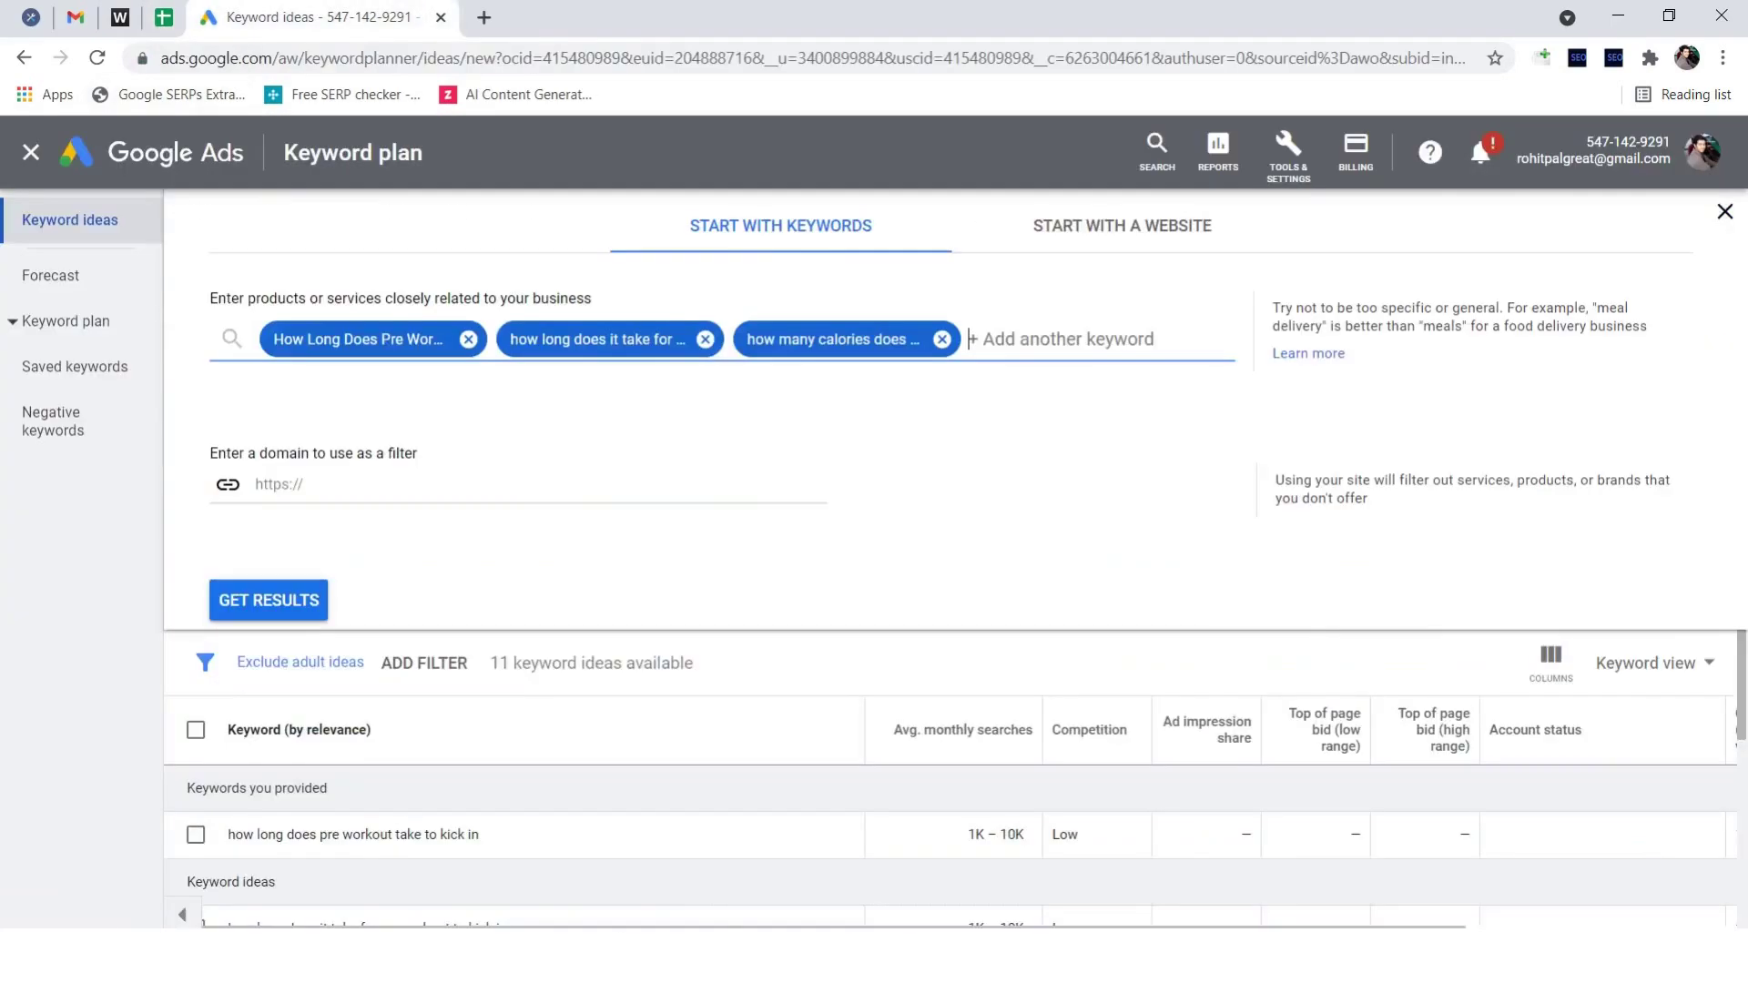
key("ctrl+v")
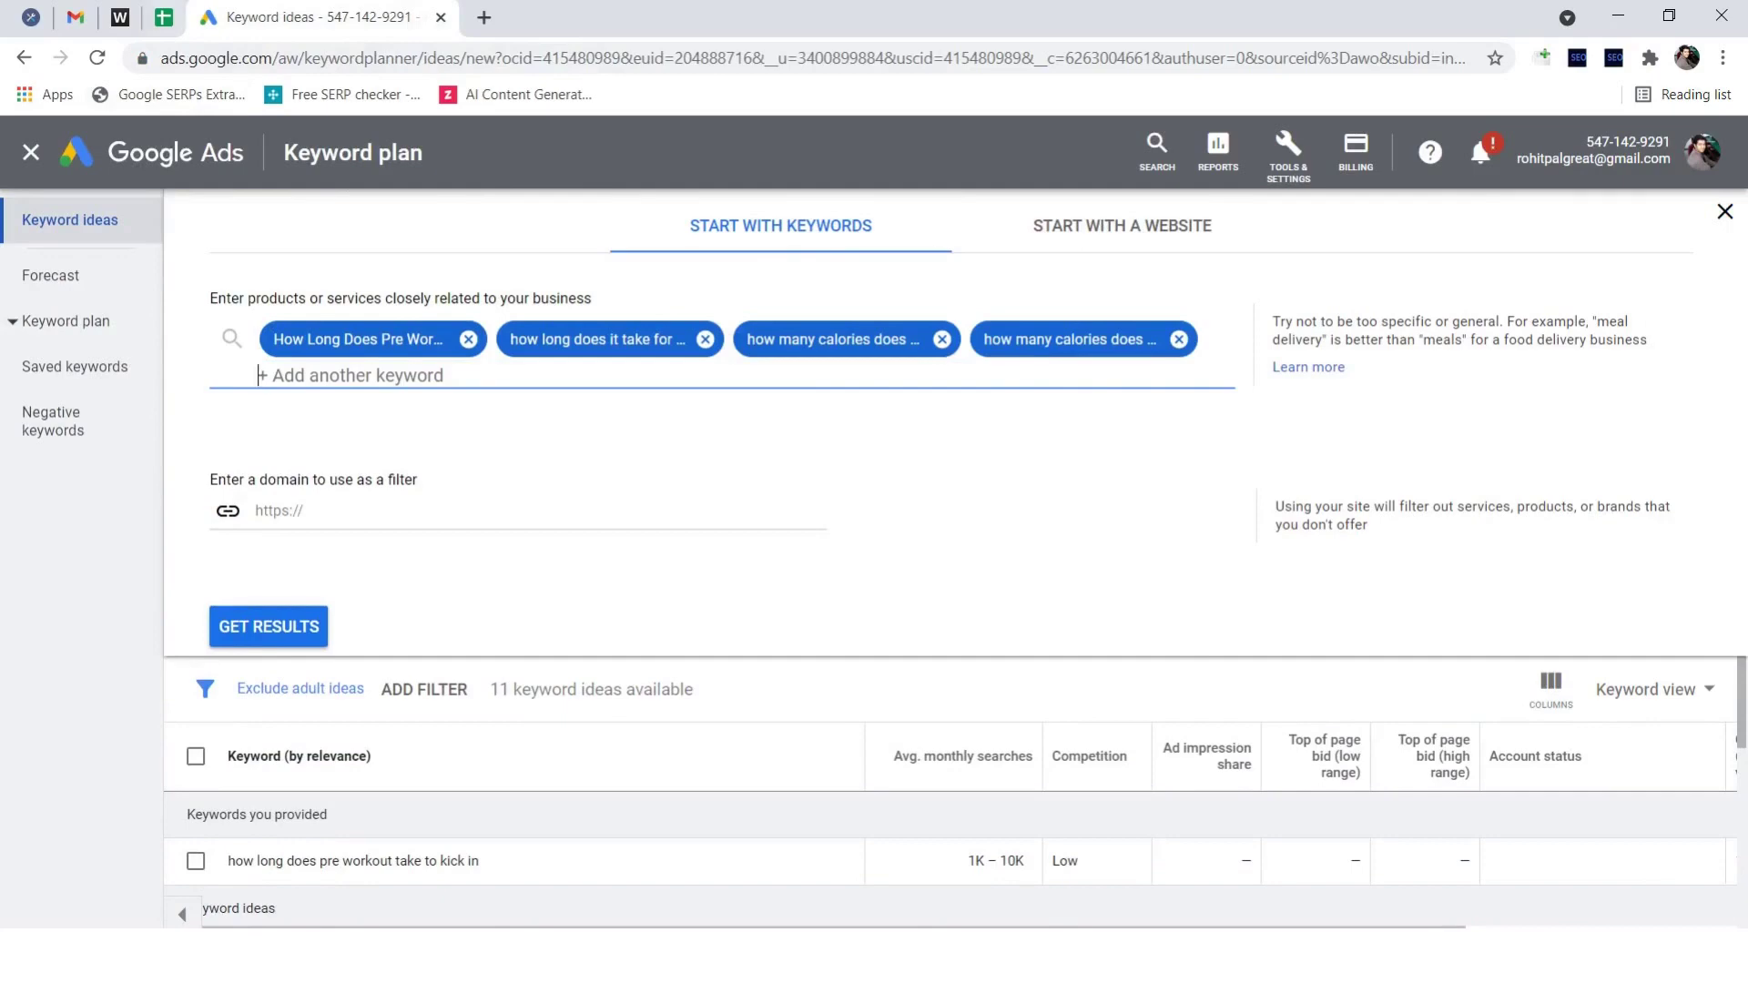
Step: Add the row 27 keyword "how many calories does 30 squats burn" from the spreadsheet to the Keyword Planner search
key("ctrl+shift+Tab")
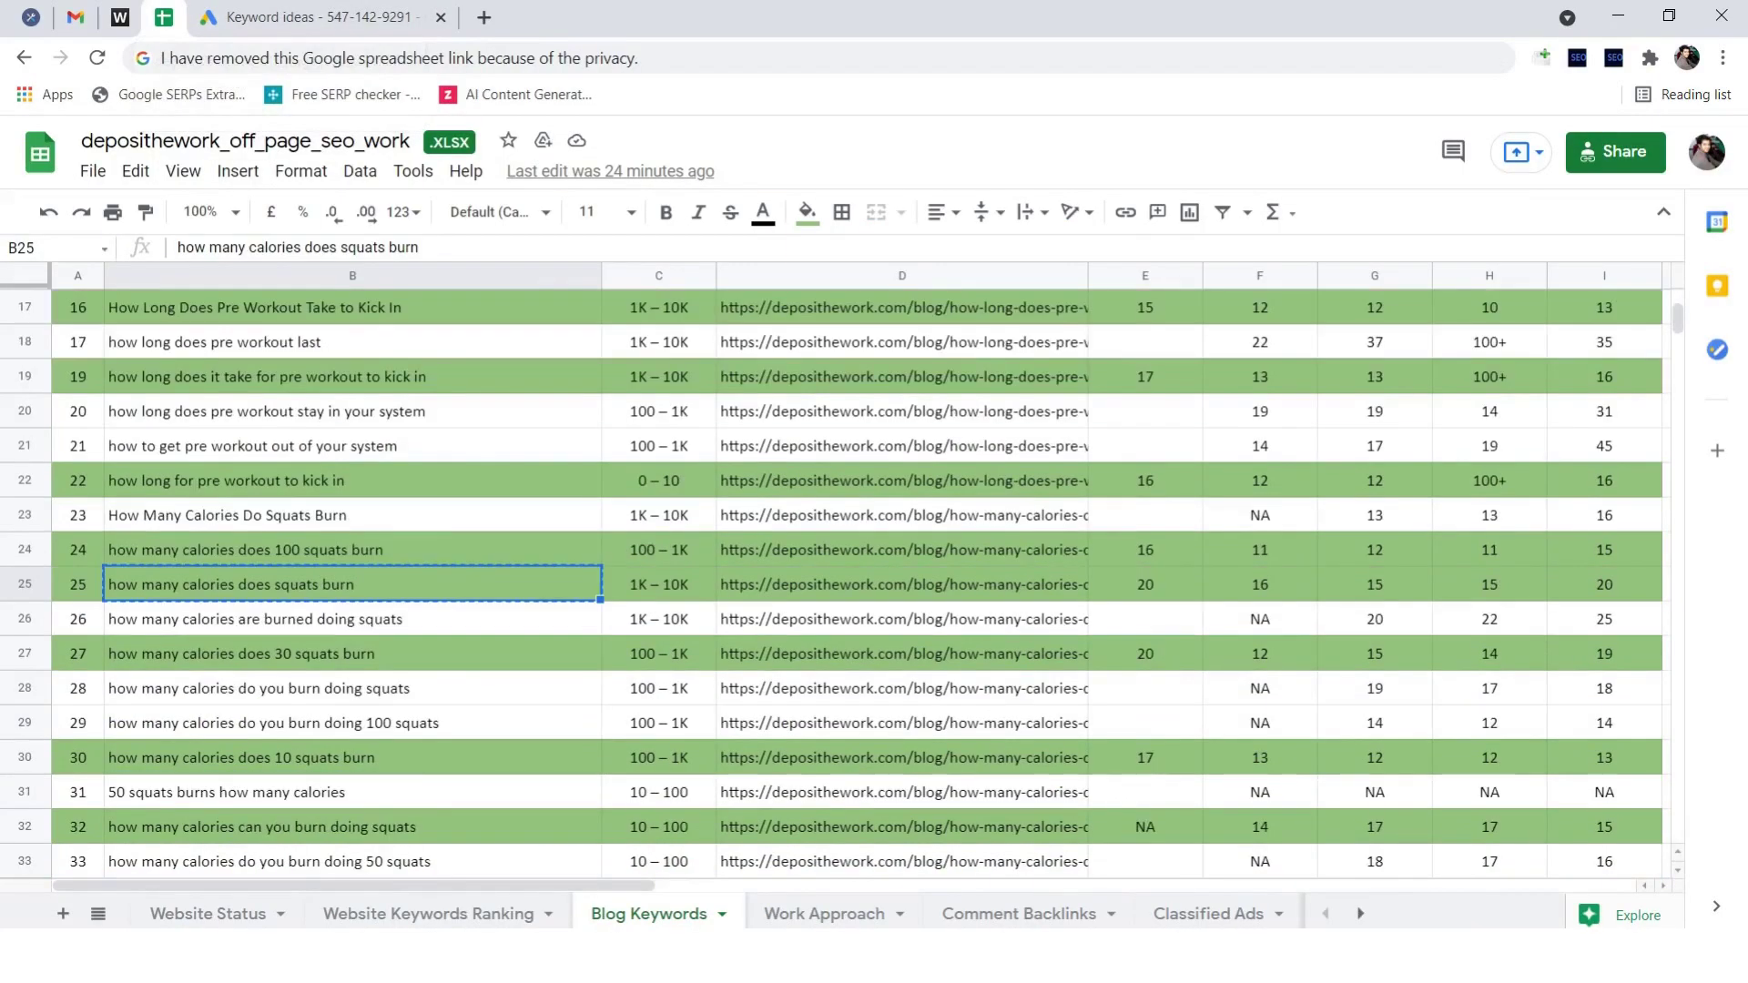
left_click(352, 654)
key("ctrl+c")
key("ctrl+Tab")
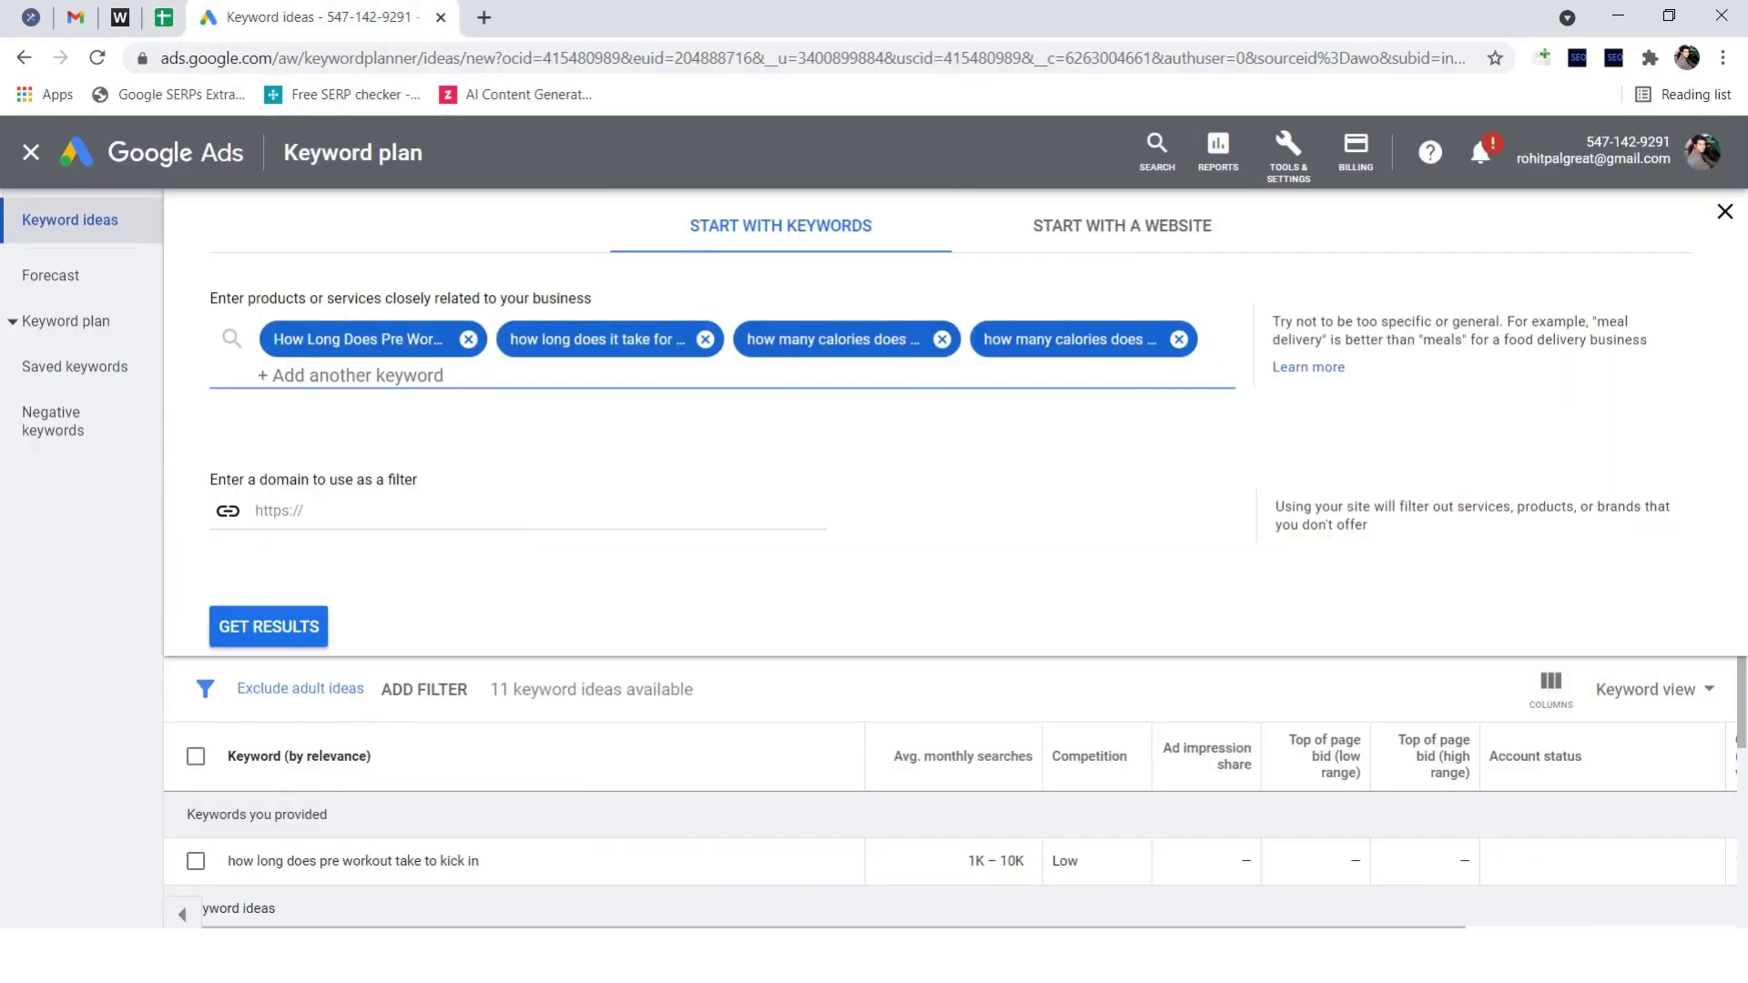
key("ctrl+v")
key("Return")
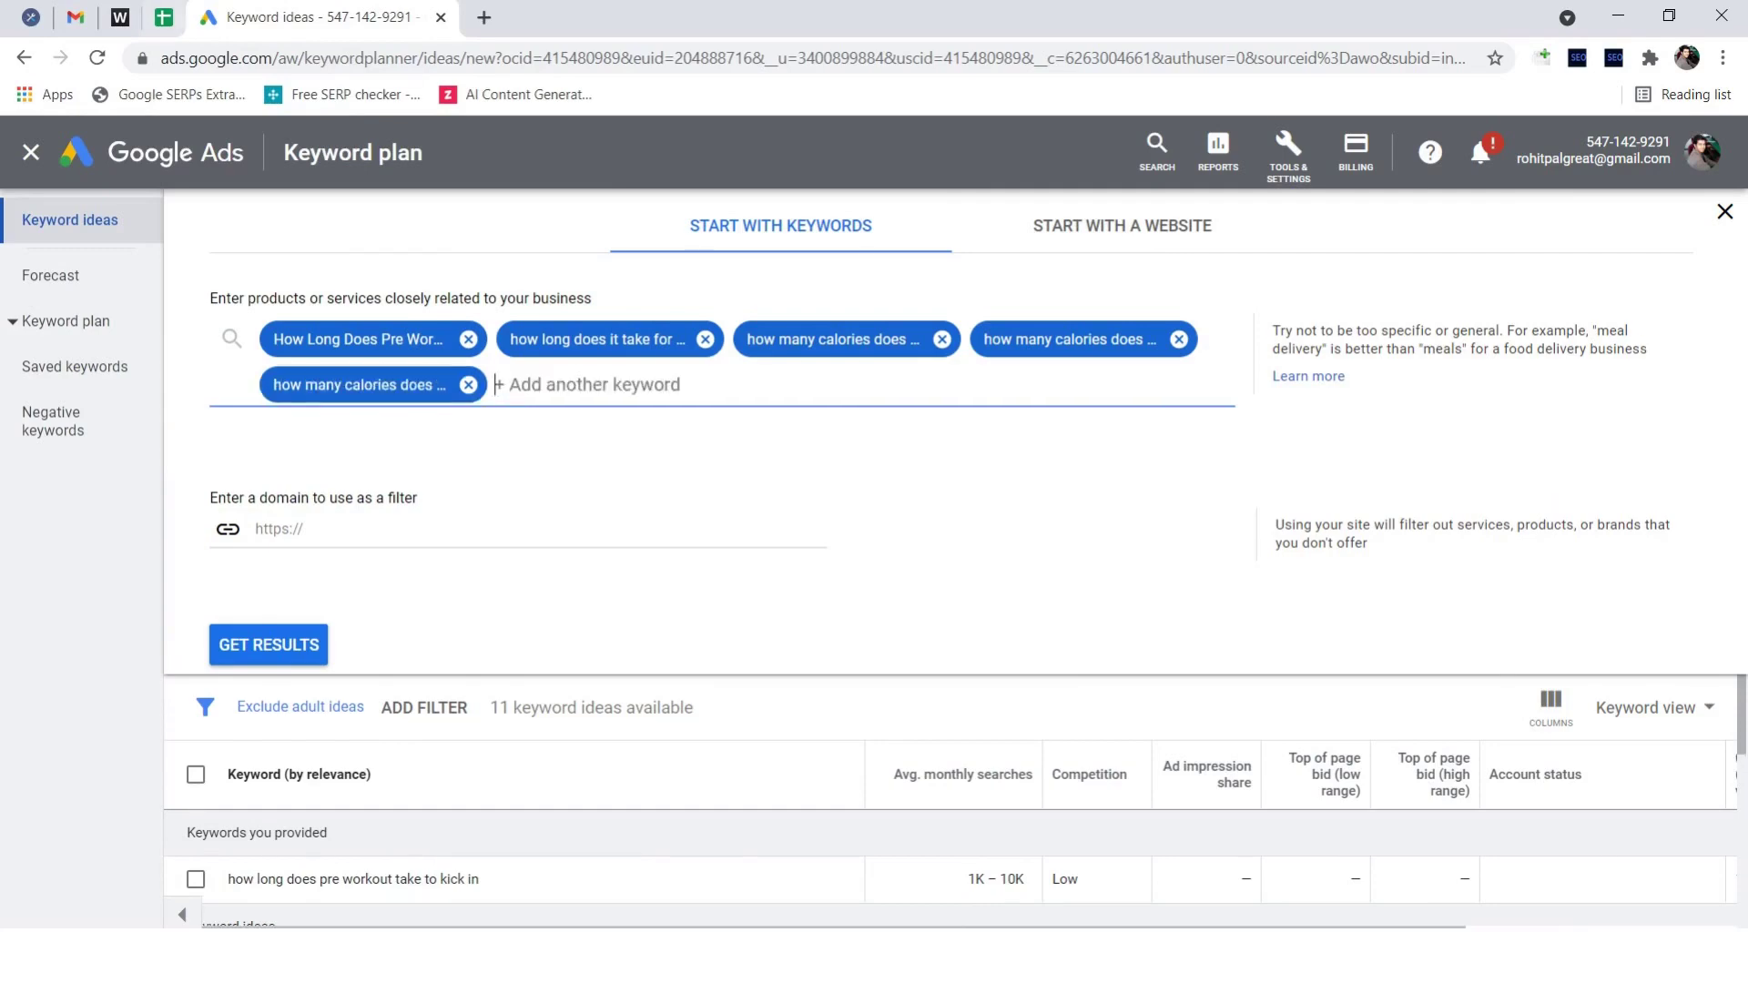
Step: Add the row 30 keyword "how many calories does 10 squats burn" from the spreadsheet to the Keyword Planner search
key("ctrl+shift+Tab")
left_click(301, 758)
key("ctrl+c")
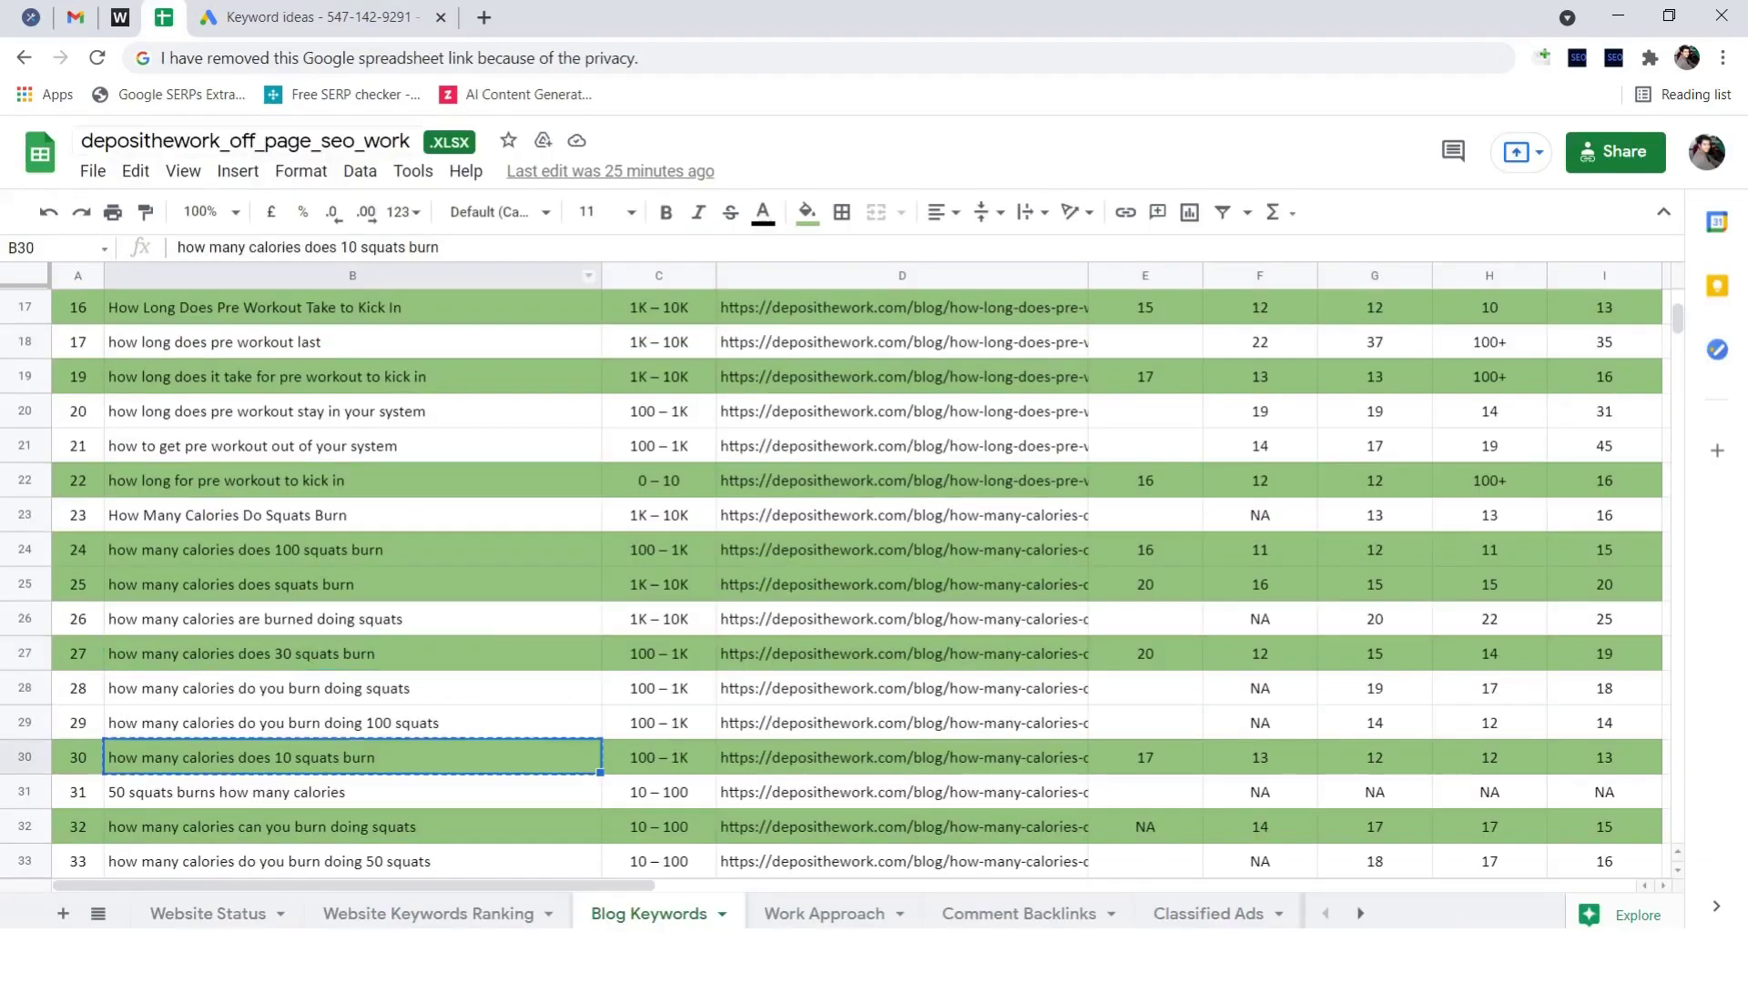
left_click(259, 17)
key("ctrl+v")
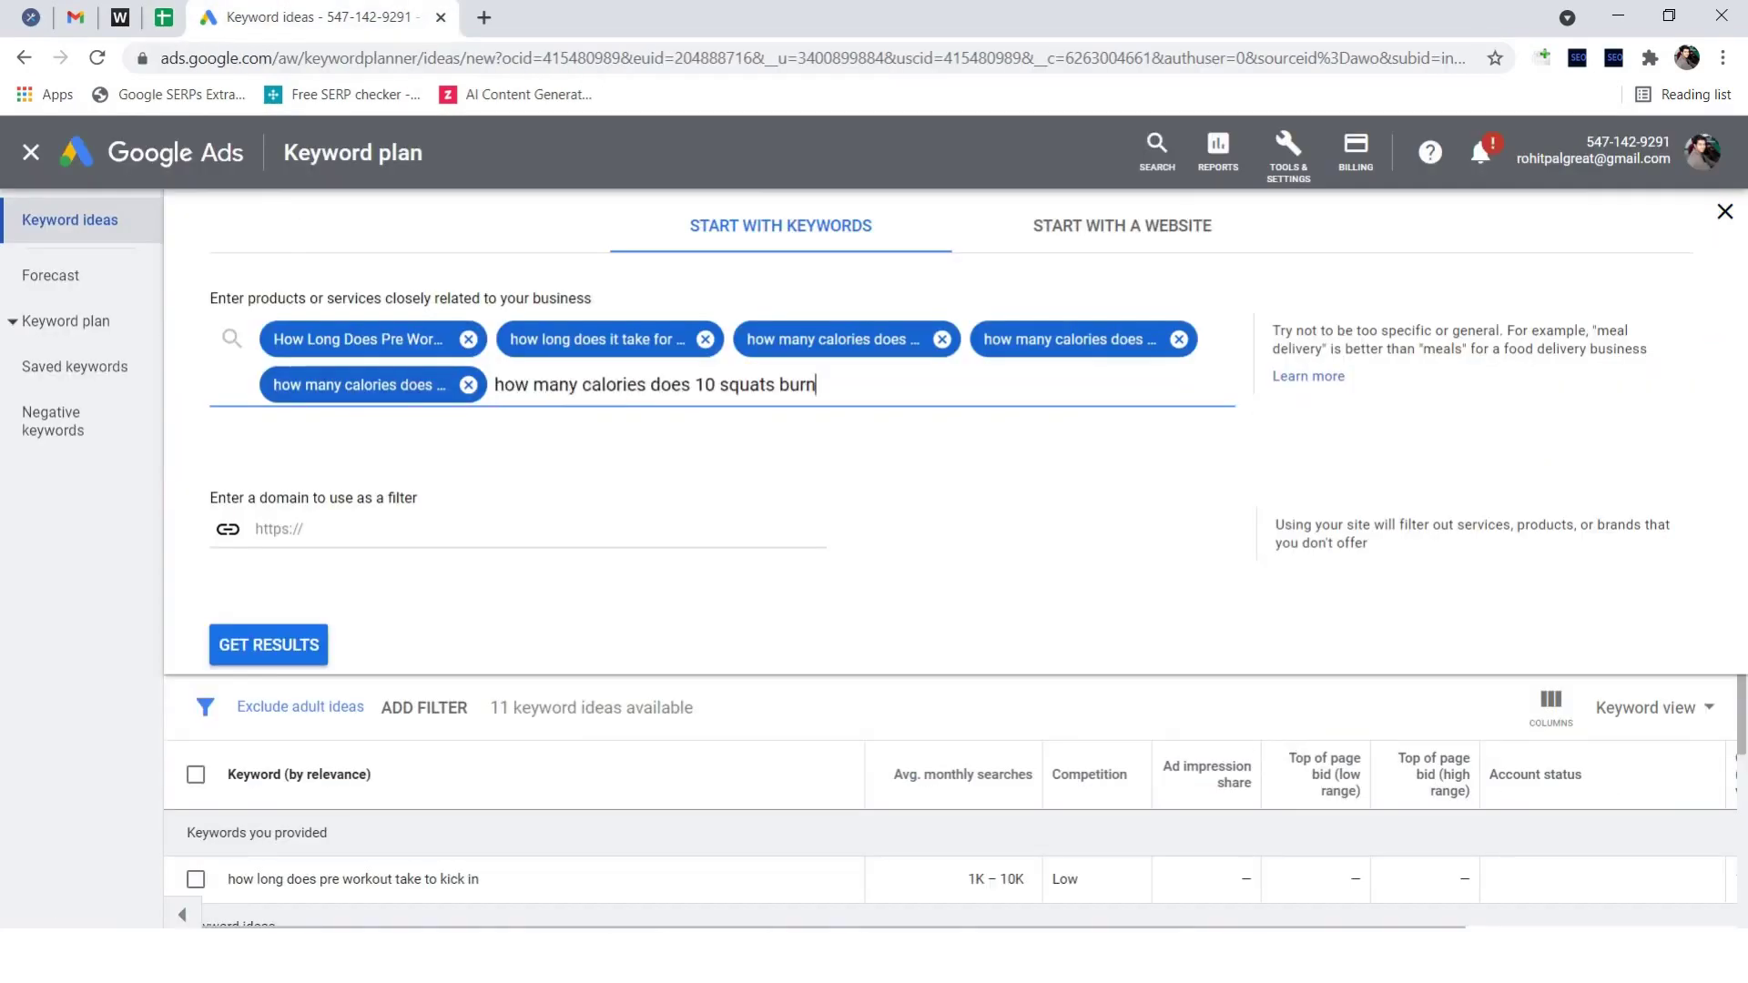
key("Return")
Step: Add the row 67 keyword "how often should you workout legs" from the spreadsheet to the Keyword Planner search
key("ctrl+shift+Tab")
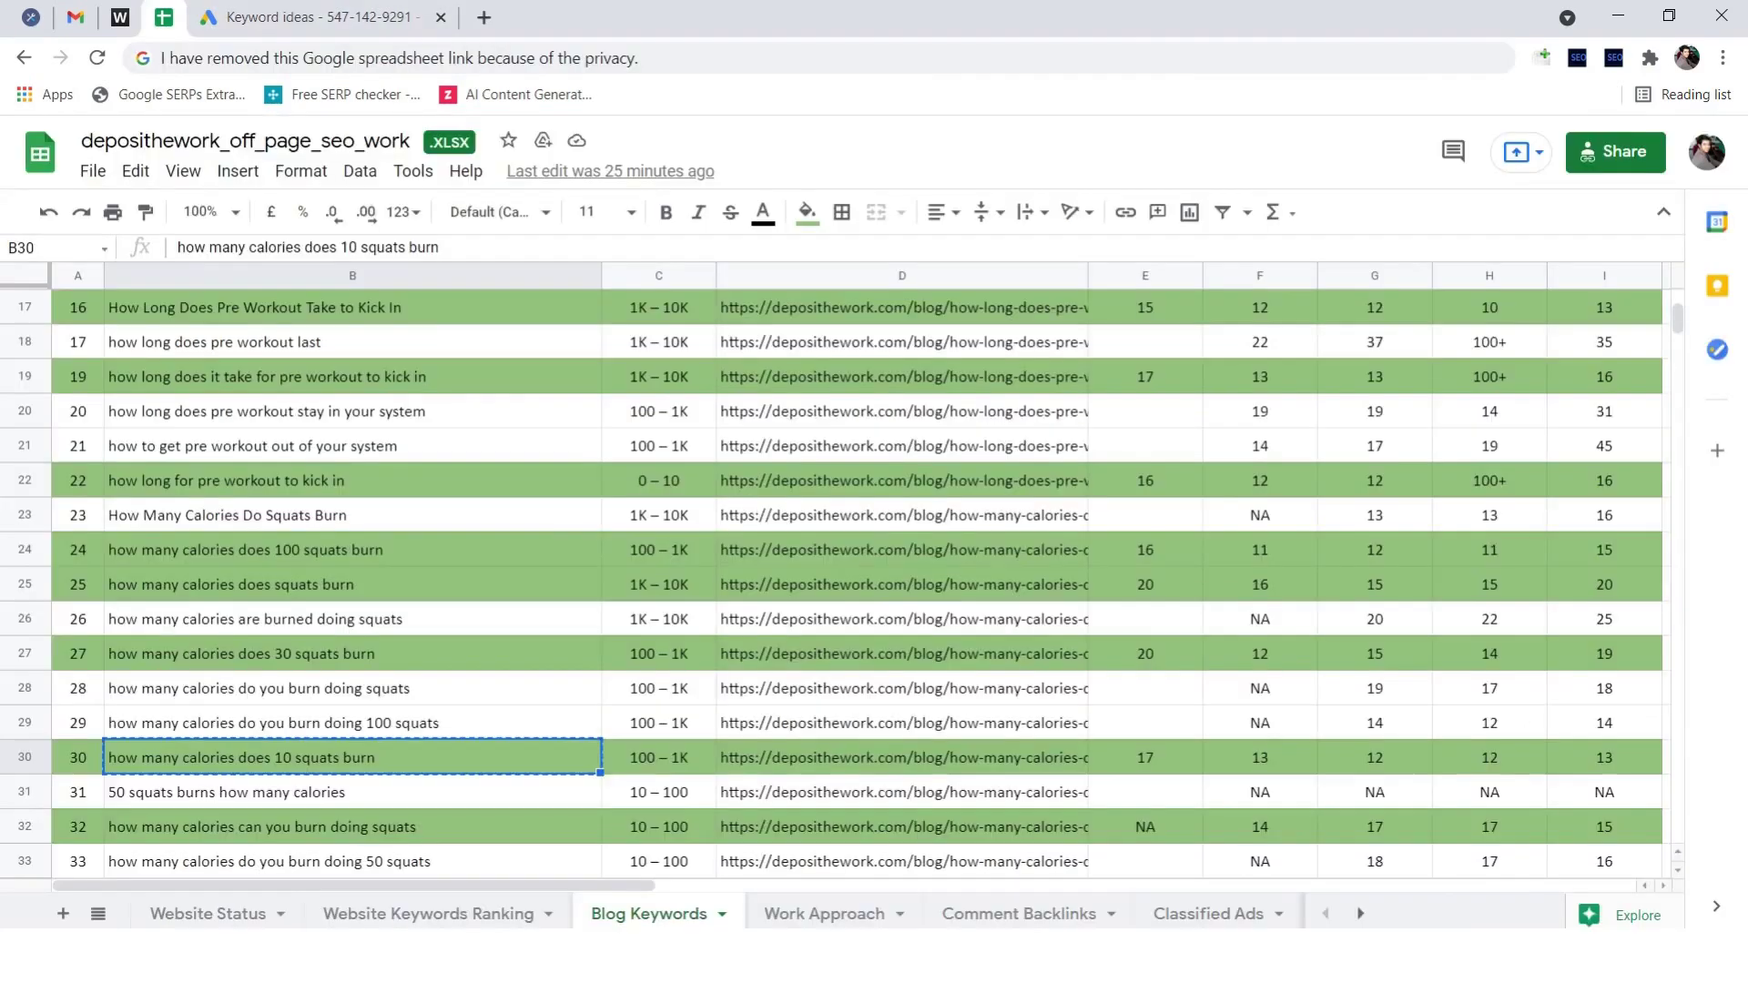
scroll(856, 583, "down", 5)
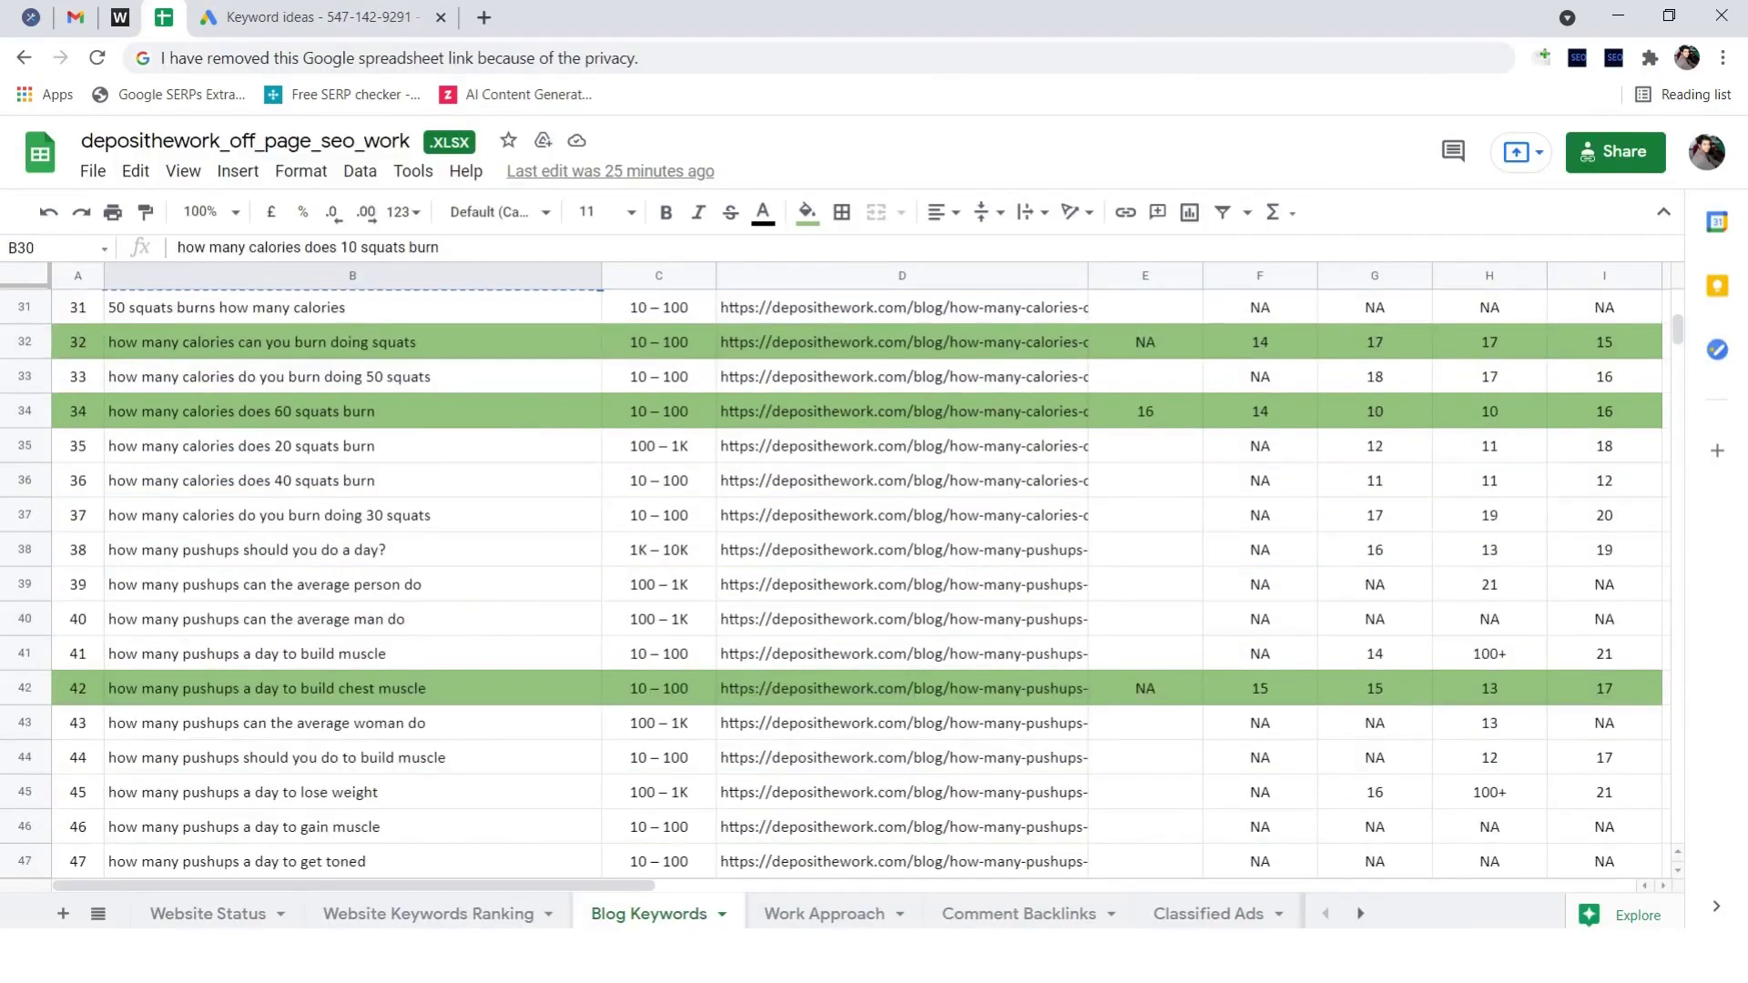
scroll(856, 582, "down", 9)
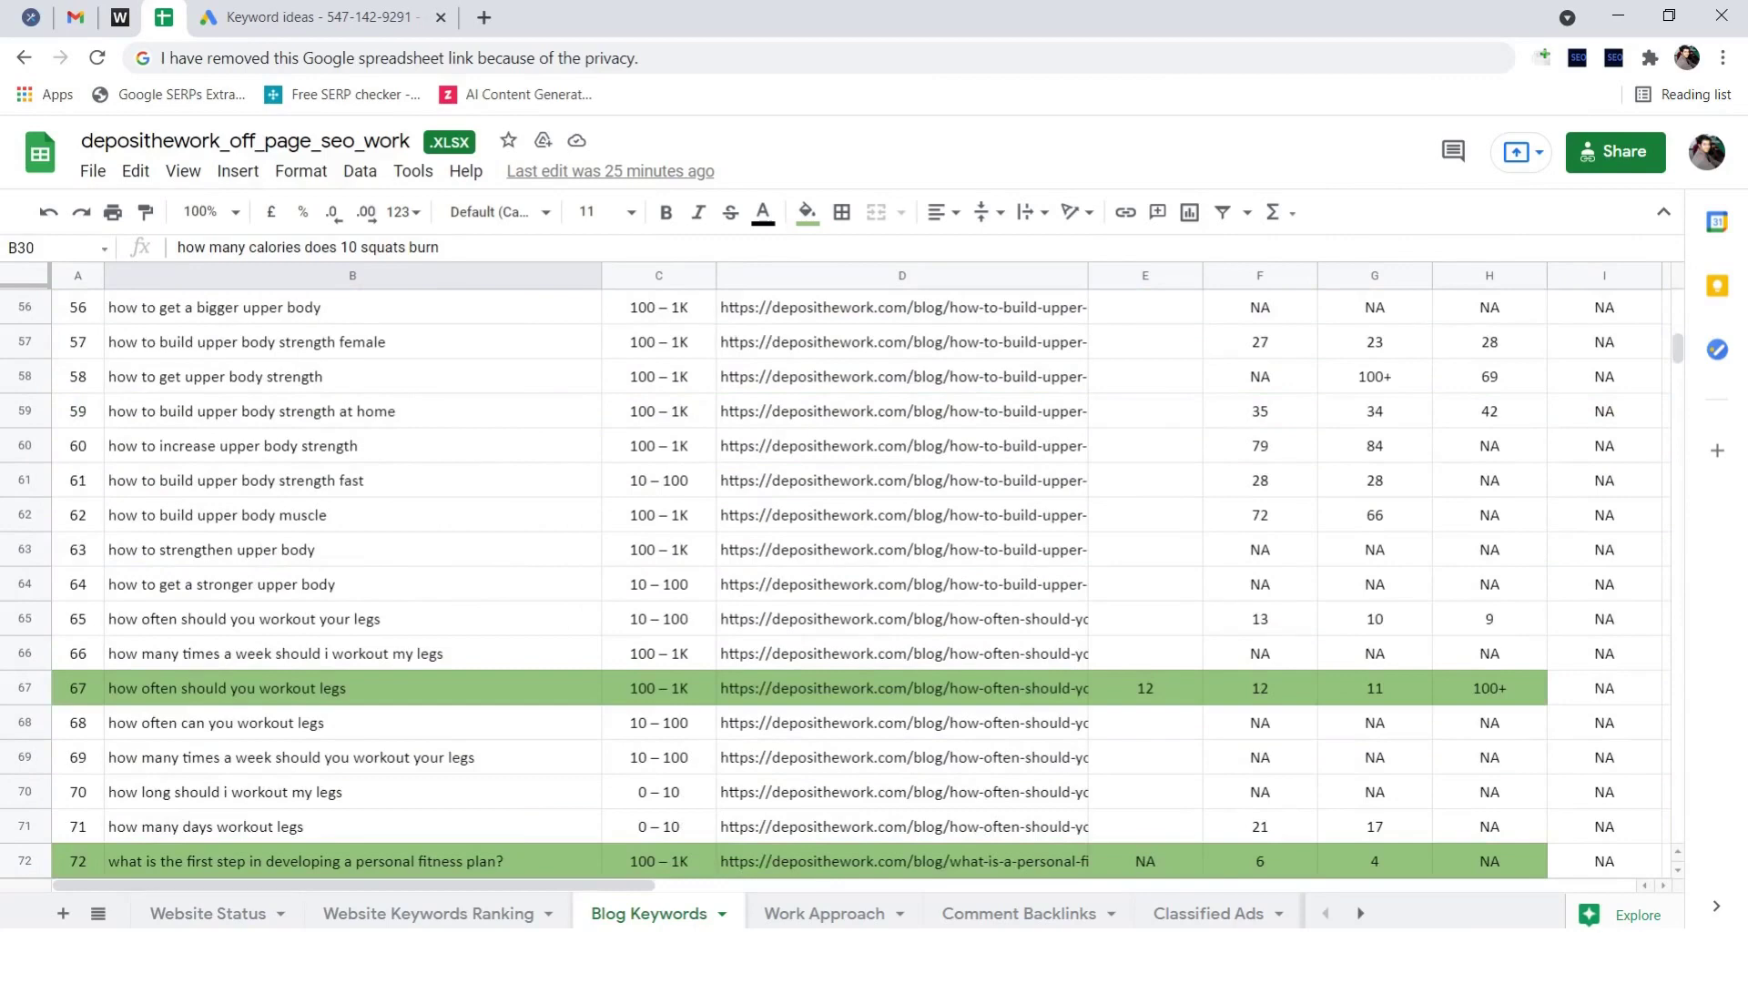
left_click(310, 688)
key("ctrl+c")
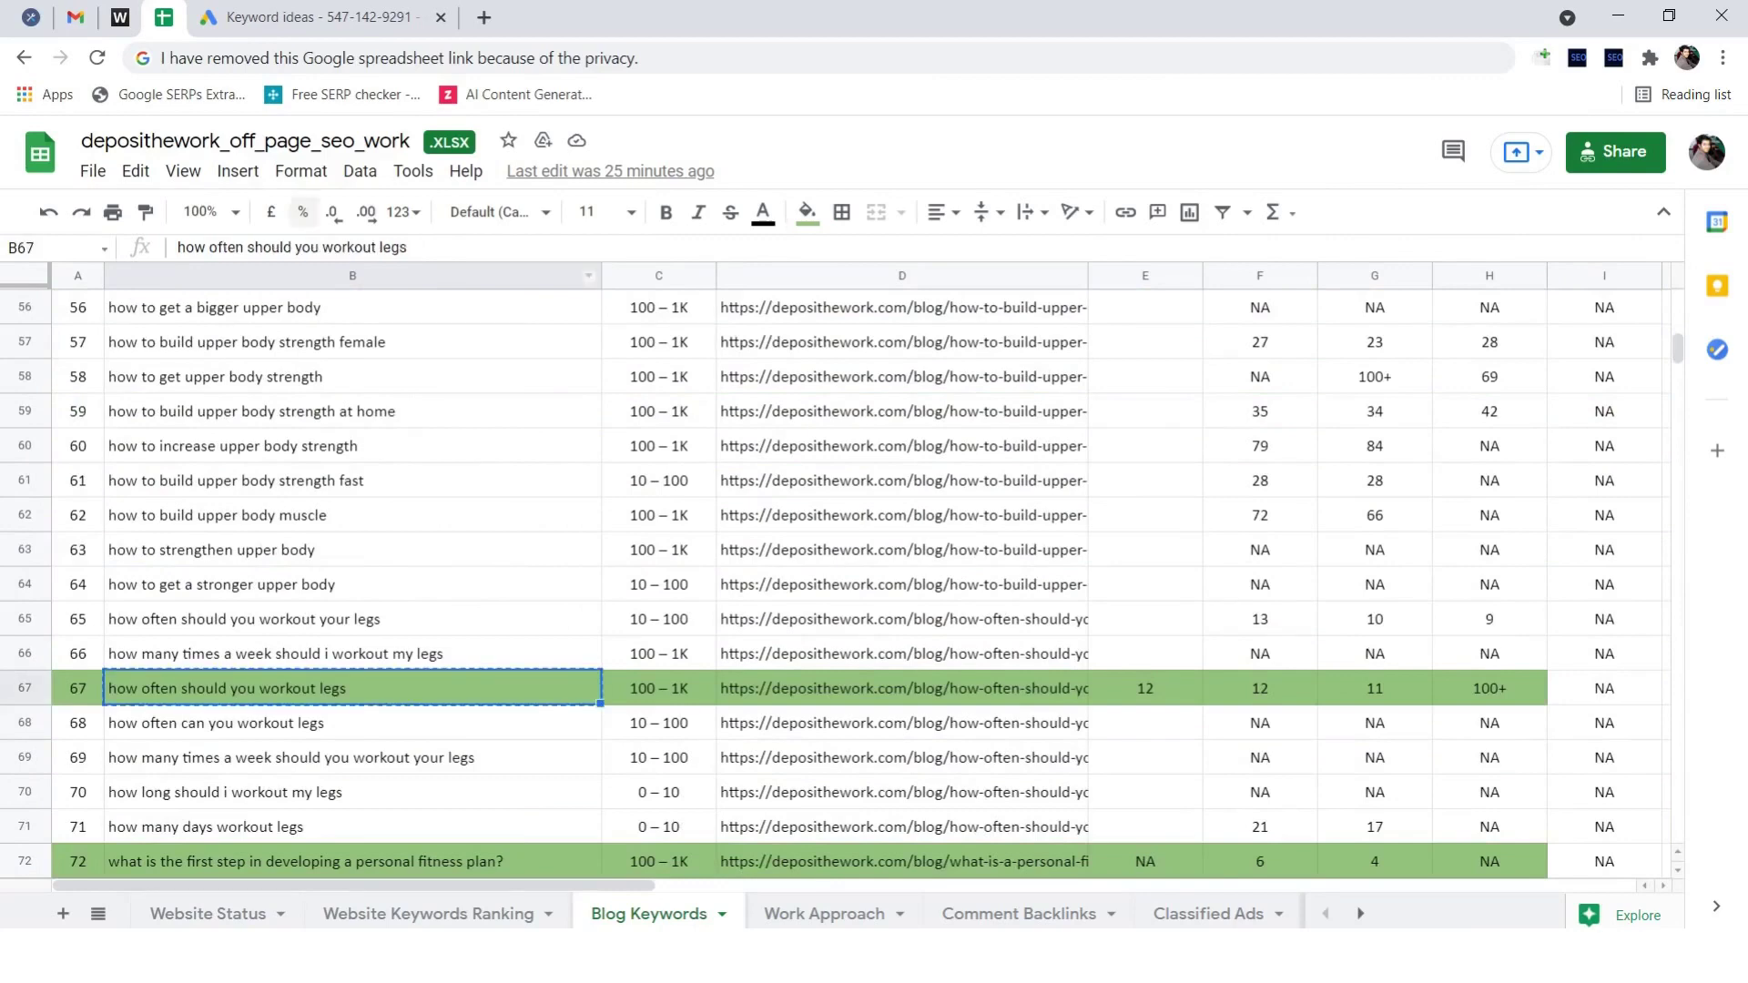
key("ctrl+Tab")
key("ctrl+v")
key("Return")
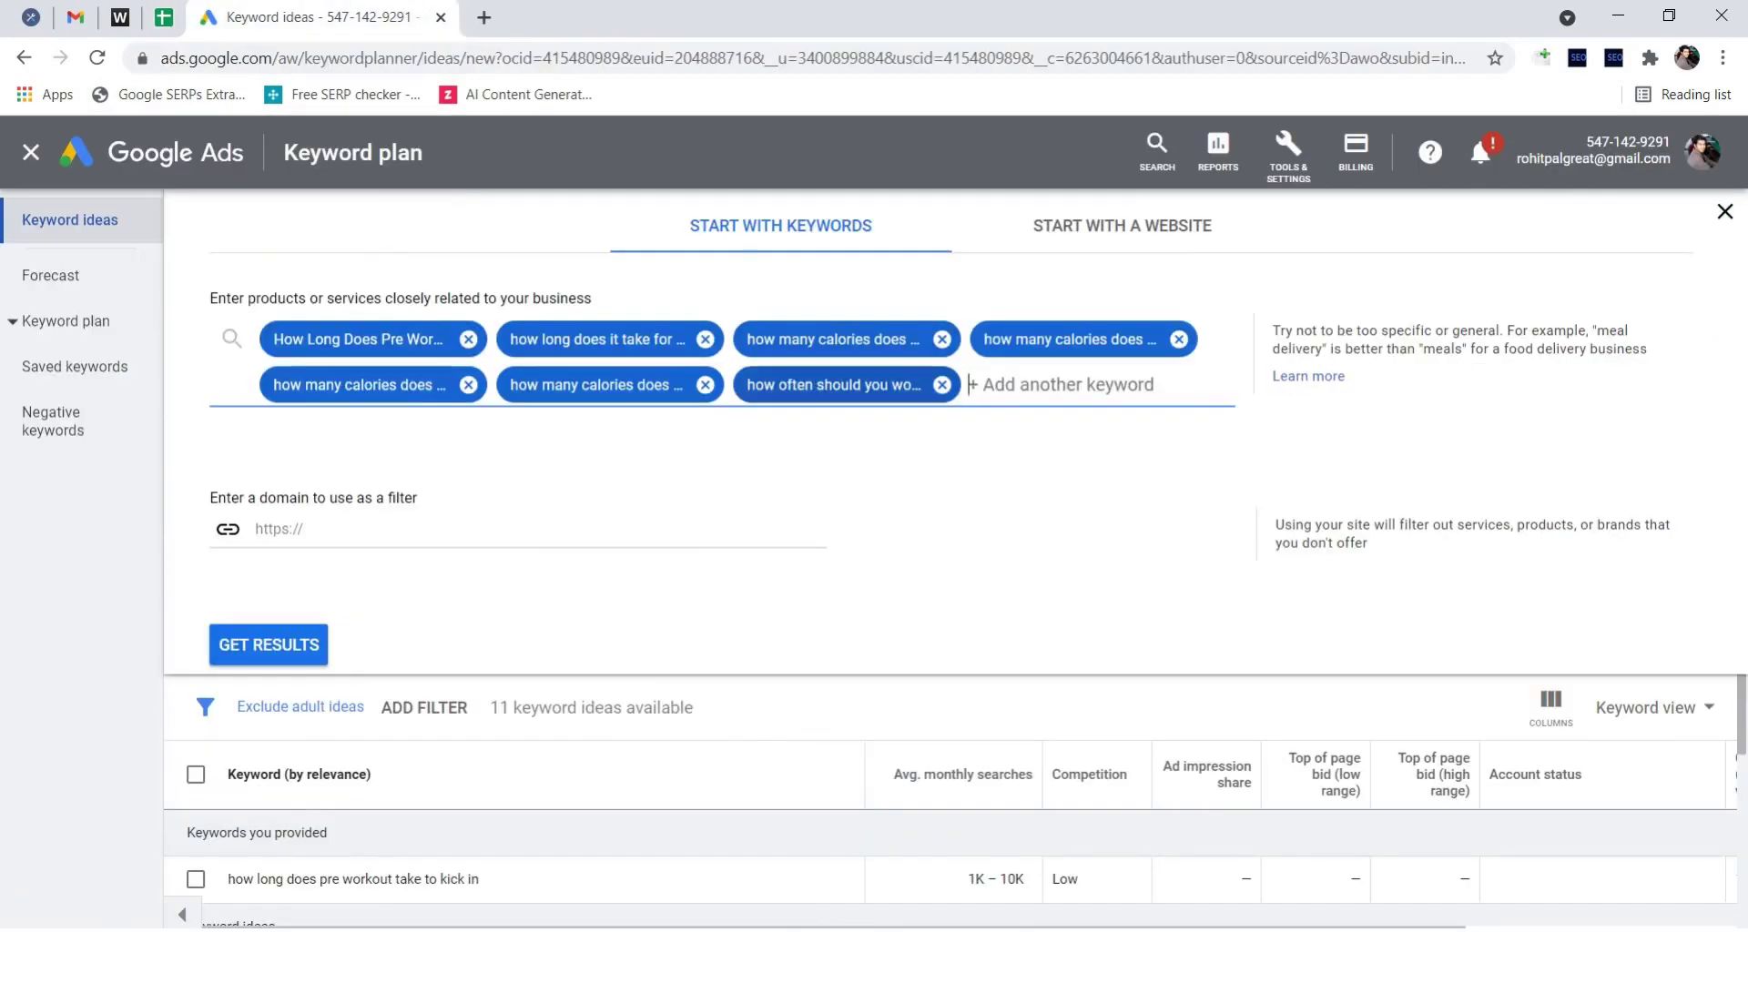
Step: Check the spreadsheet for further highlighted keywords and get the Keyword Planner results for all the entered keywords
key("ctrl+shift+Tab")
scroll(819, 583, "down", 8)
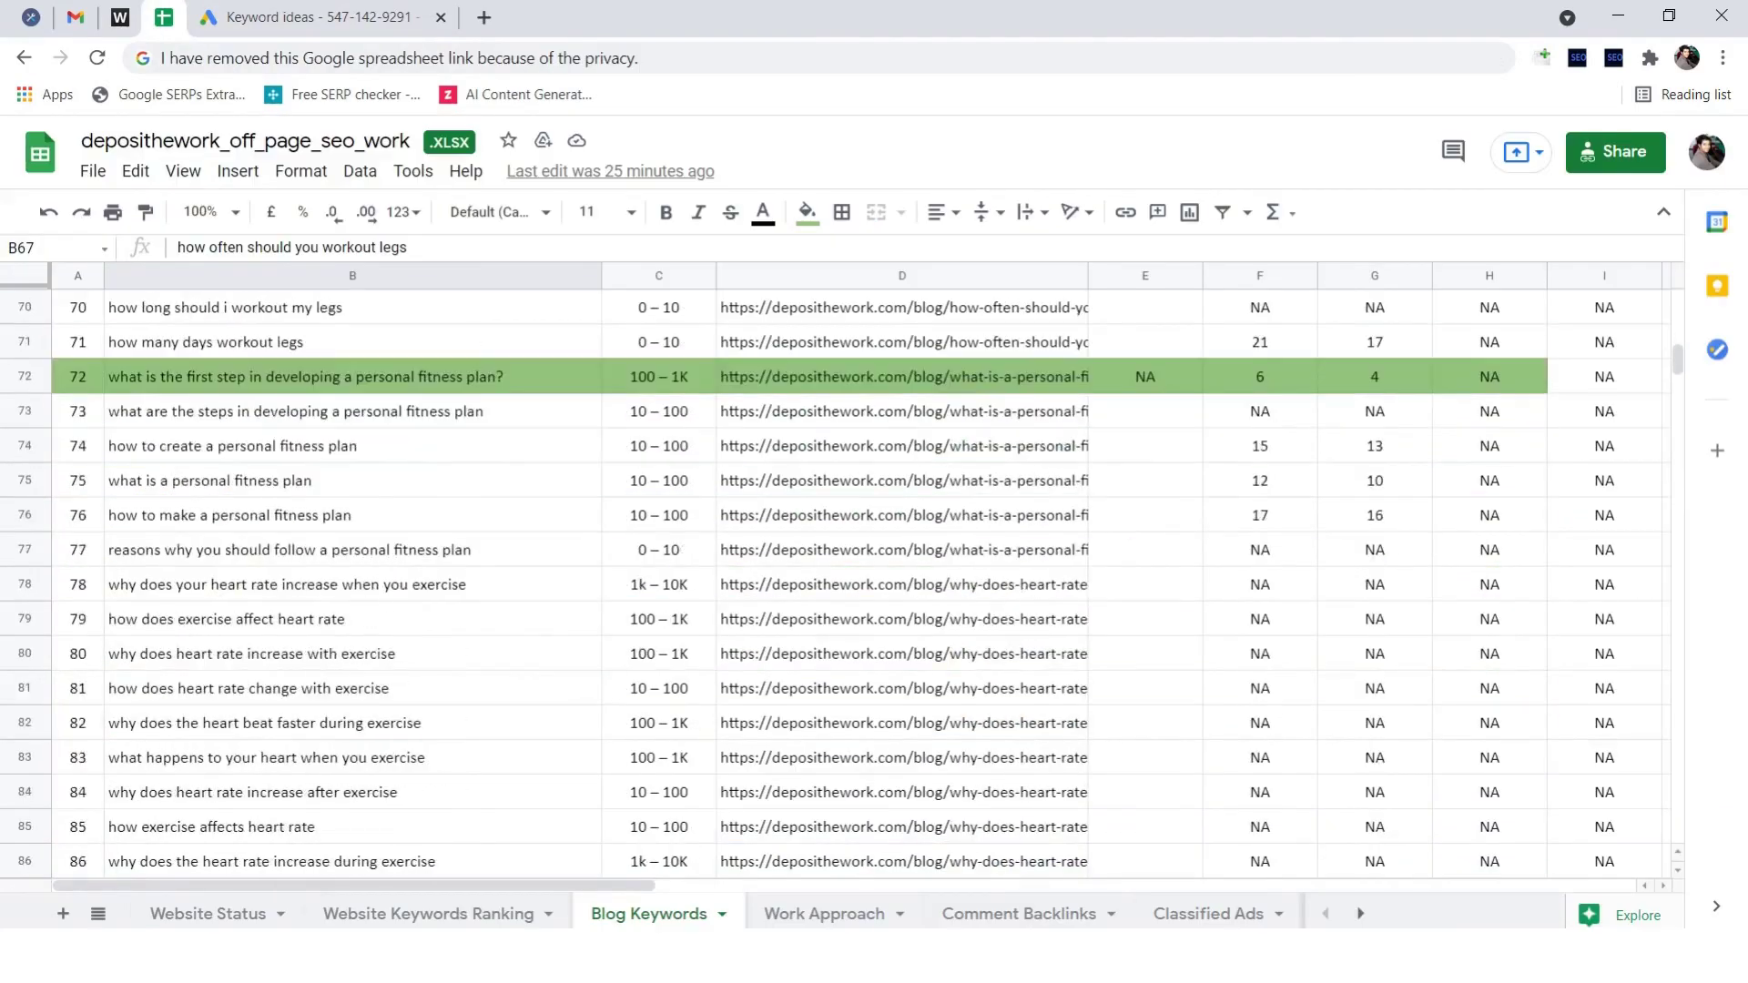
scroll(819, 583, "up", 16)
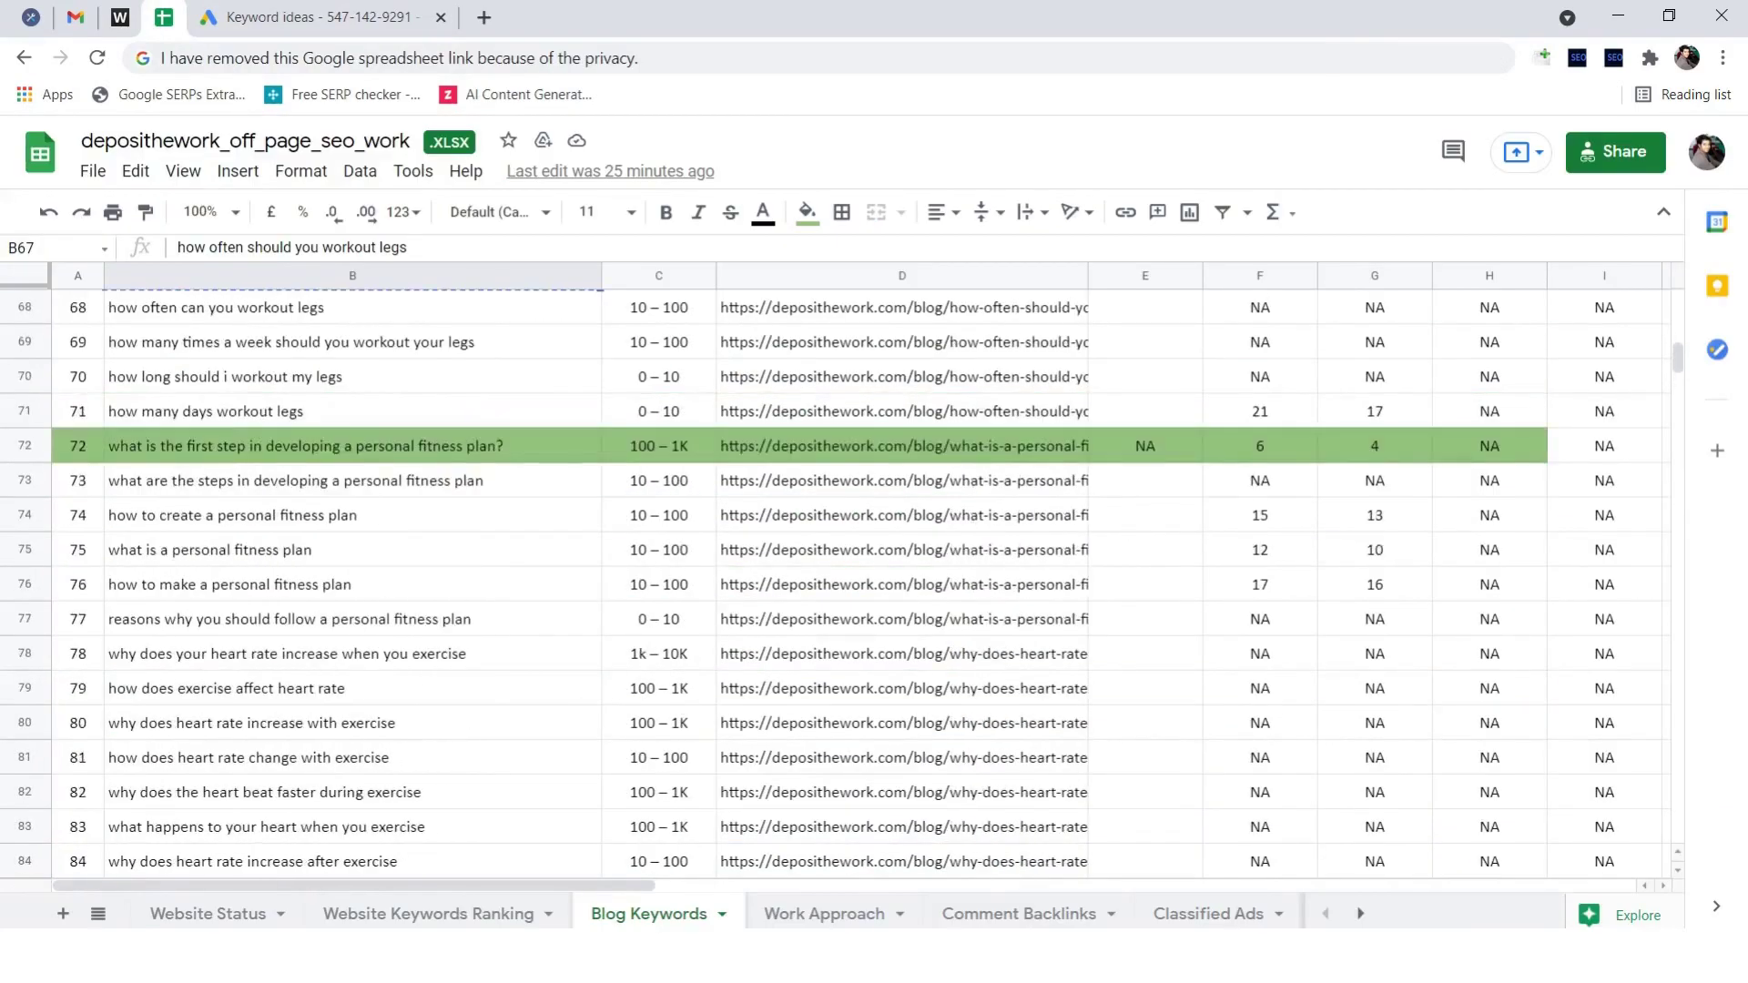
scroll(819, 582, "up", 6)
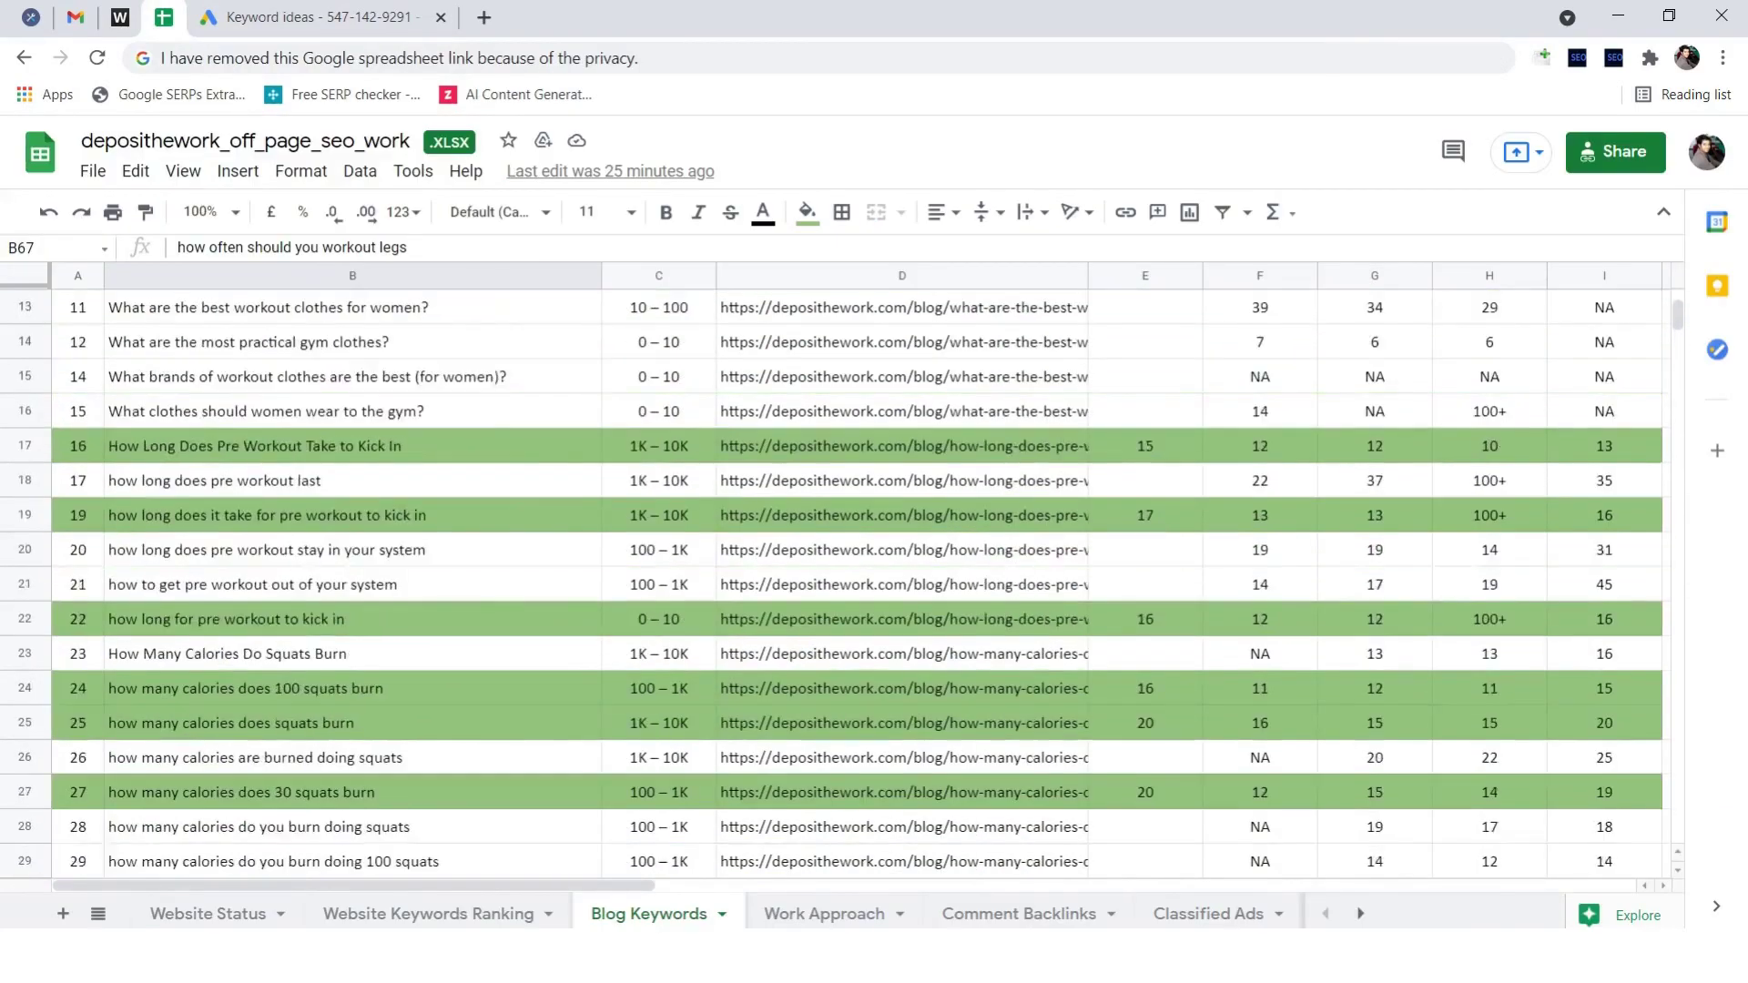
key("ctrl+Tab")
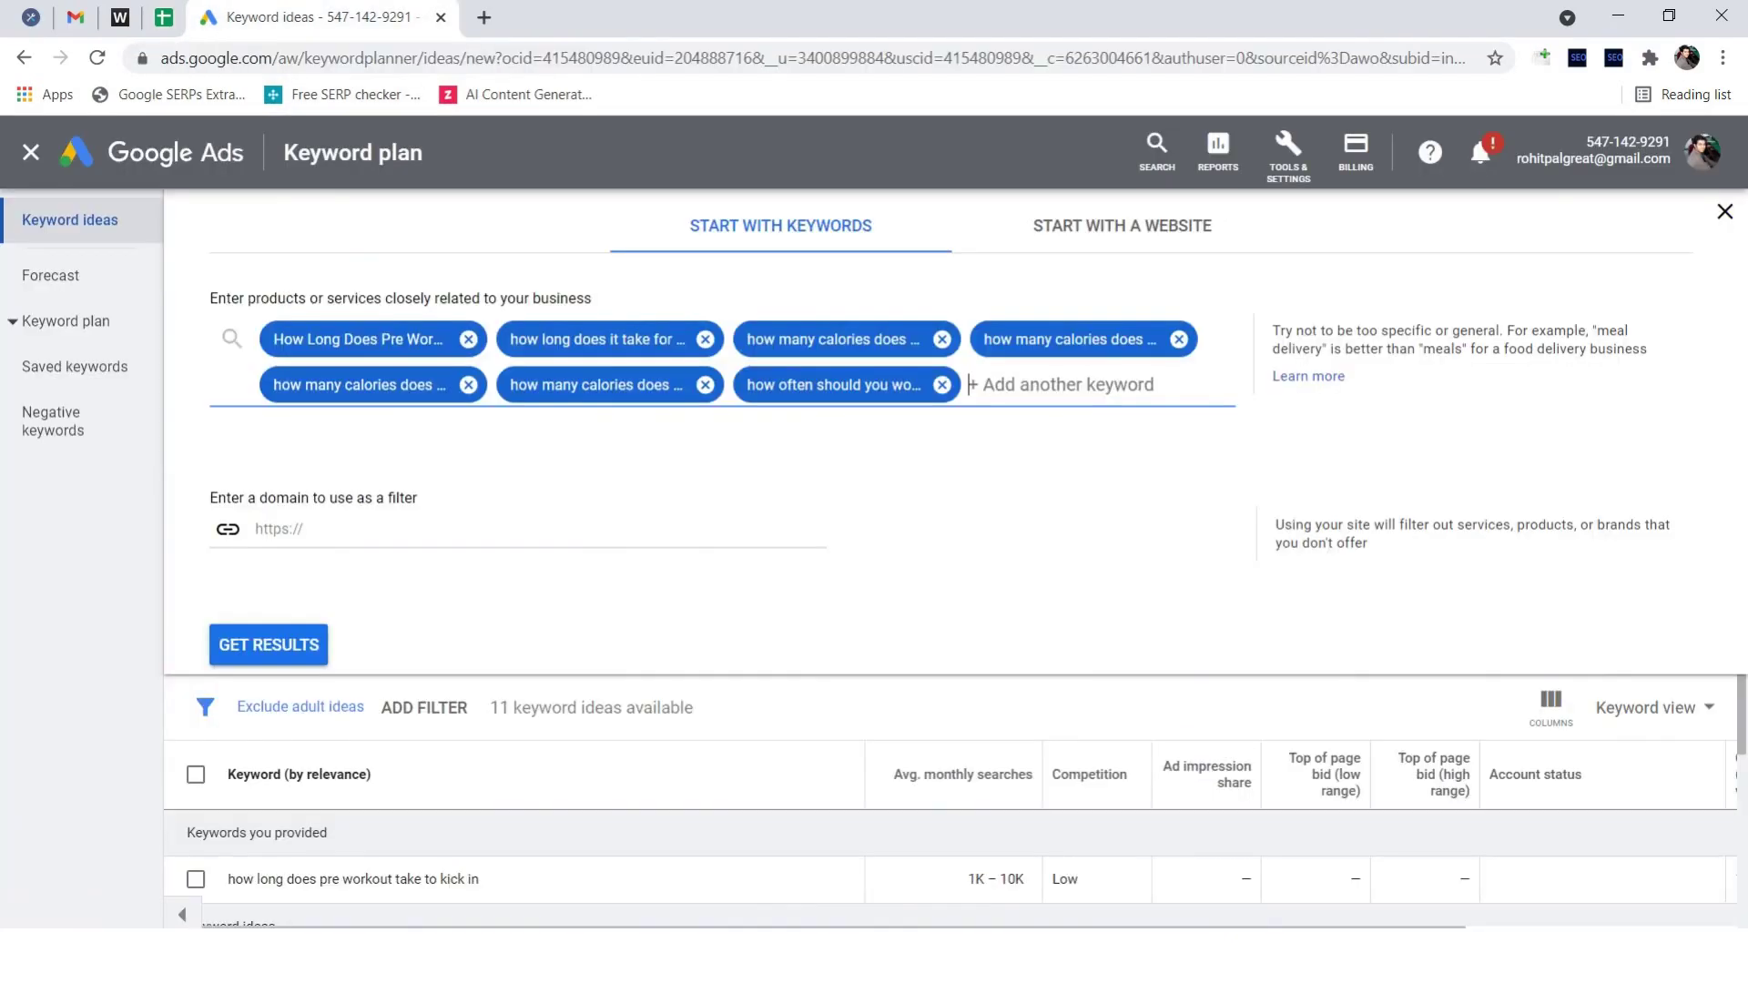
left_click(269, 648)
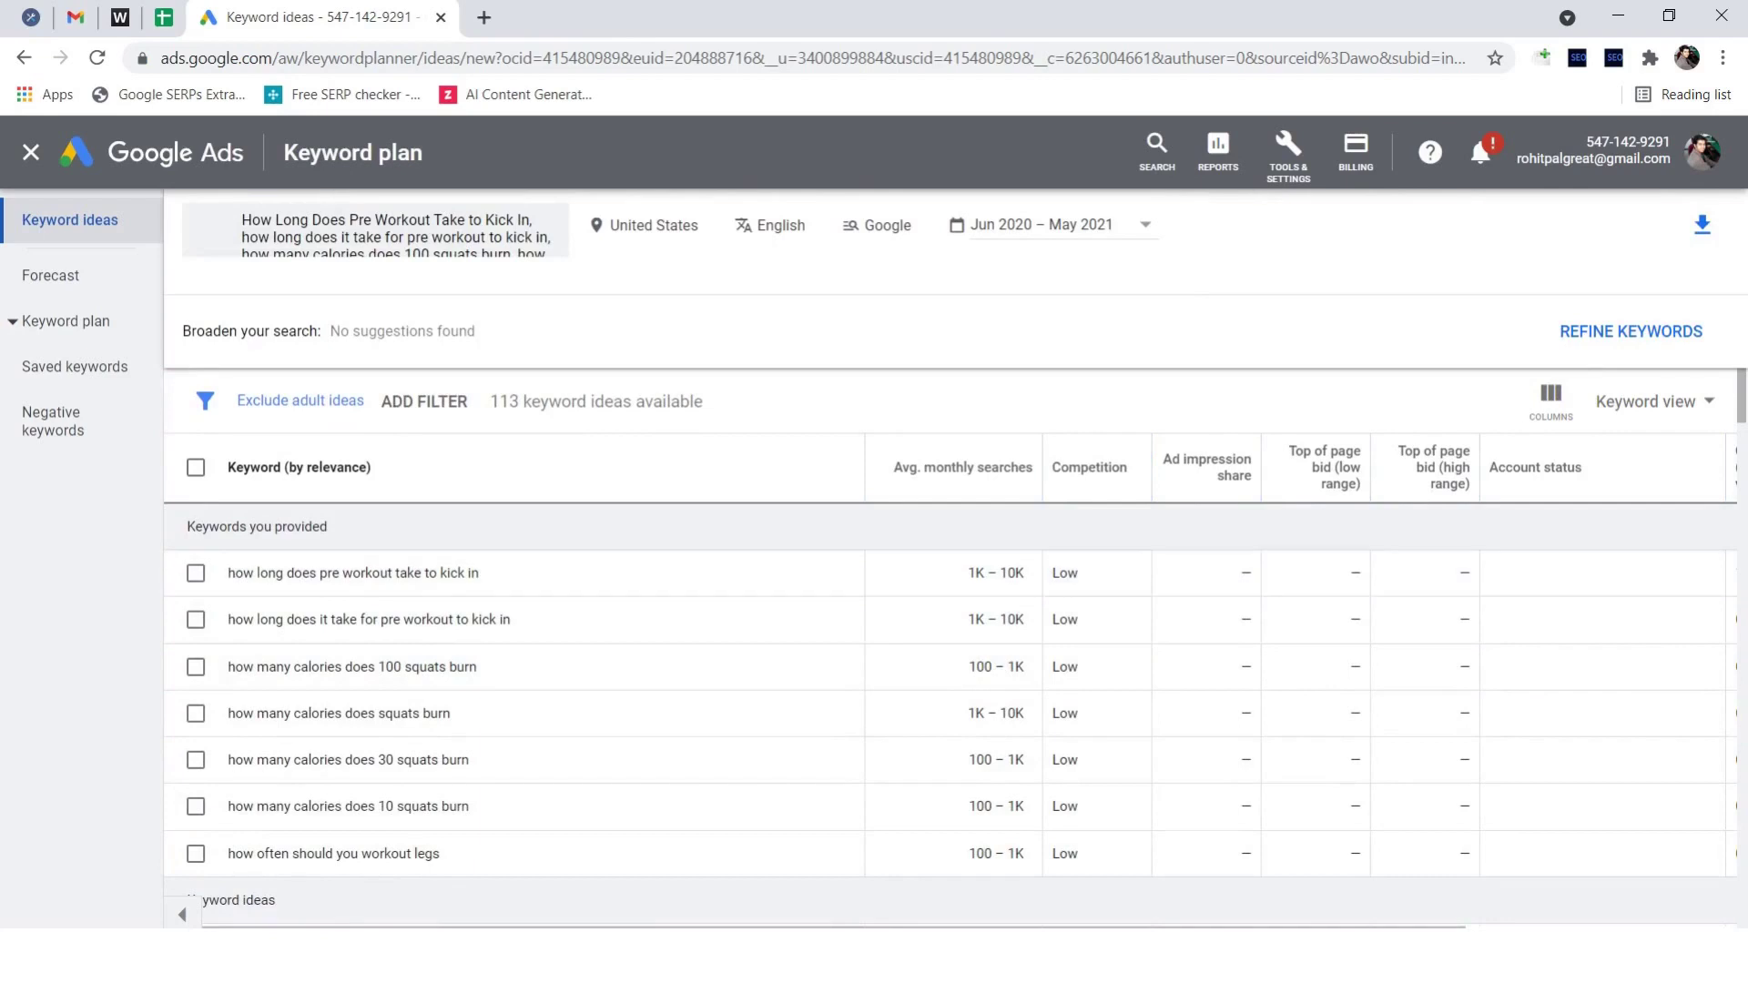
Step: Review each entry under "Keywords you provided", from the pre-workout keywords through "how often should you workout legs"
left_click_drag(328, 527, 186, 526)
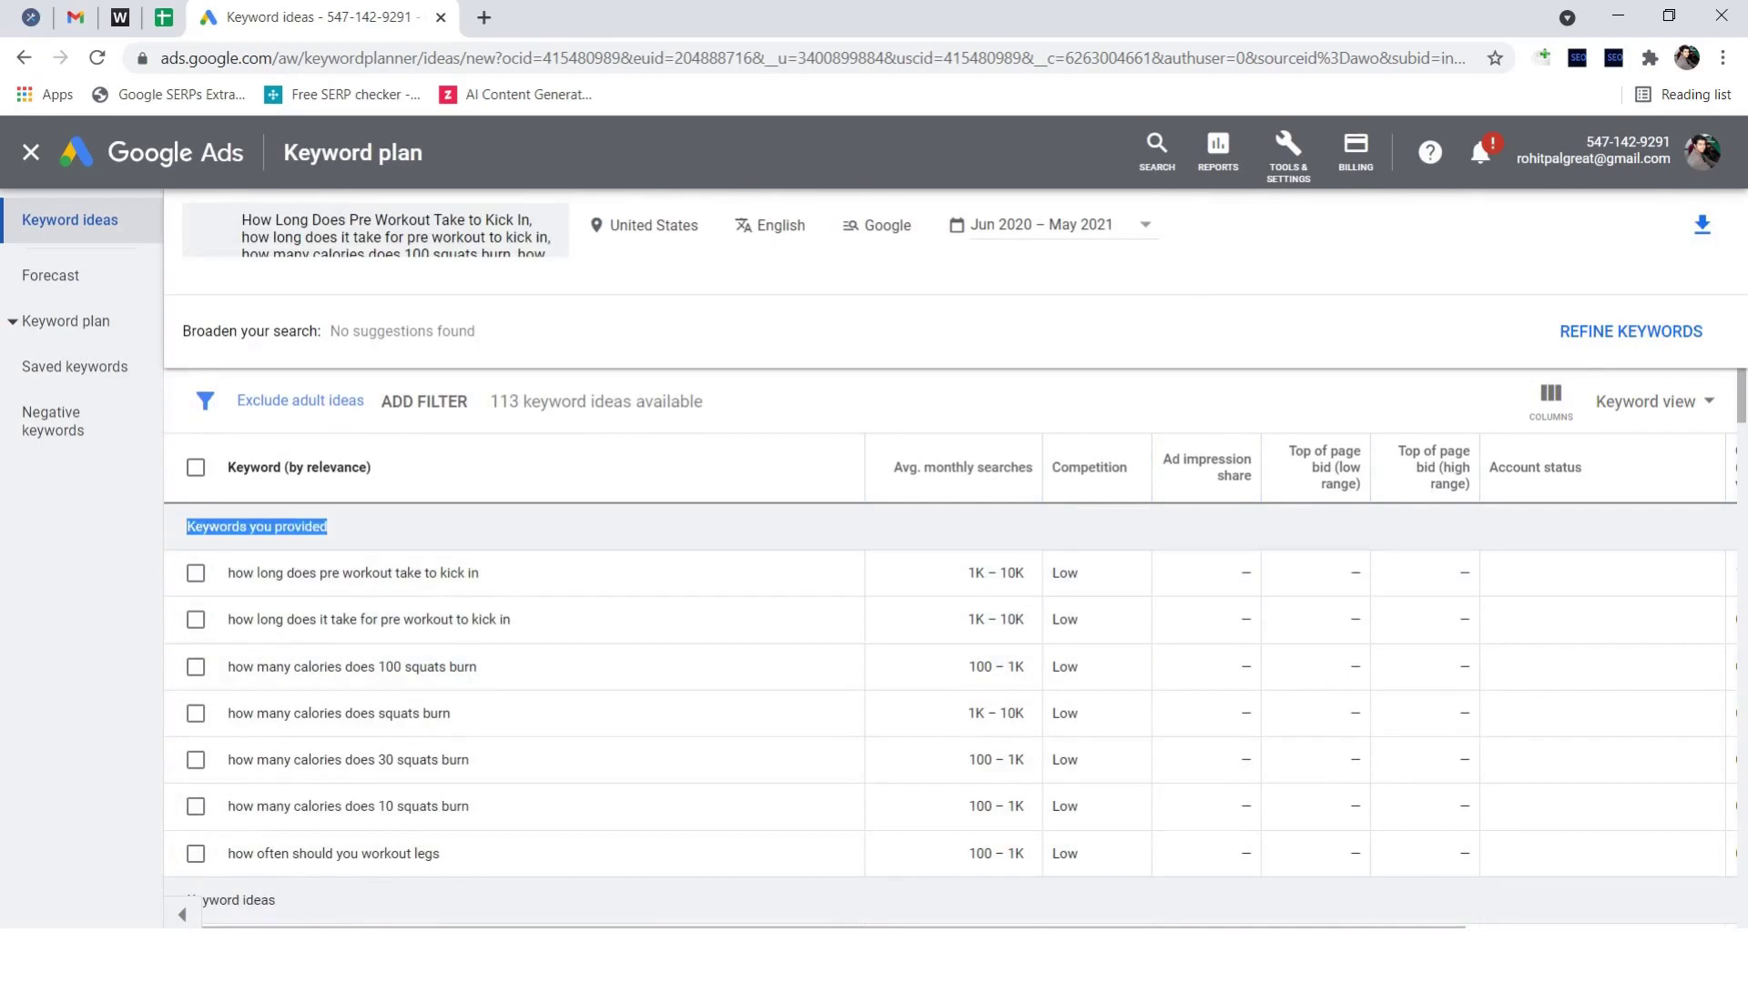
triple_click(345, 574)
triple_click(346, 620)
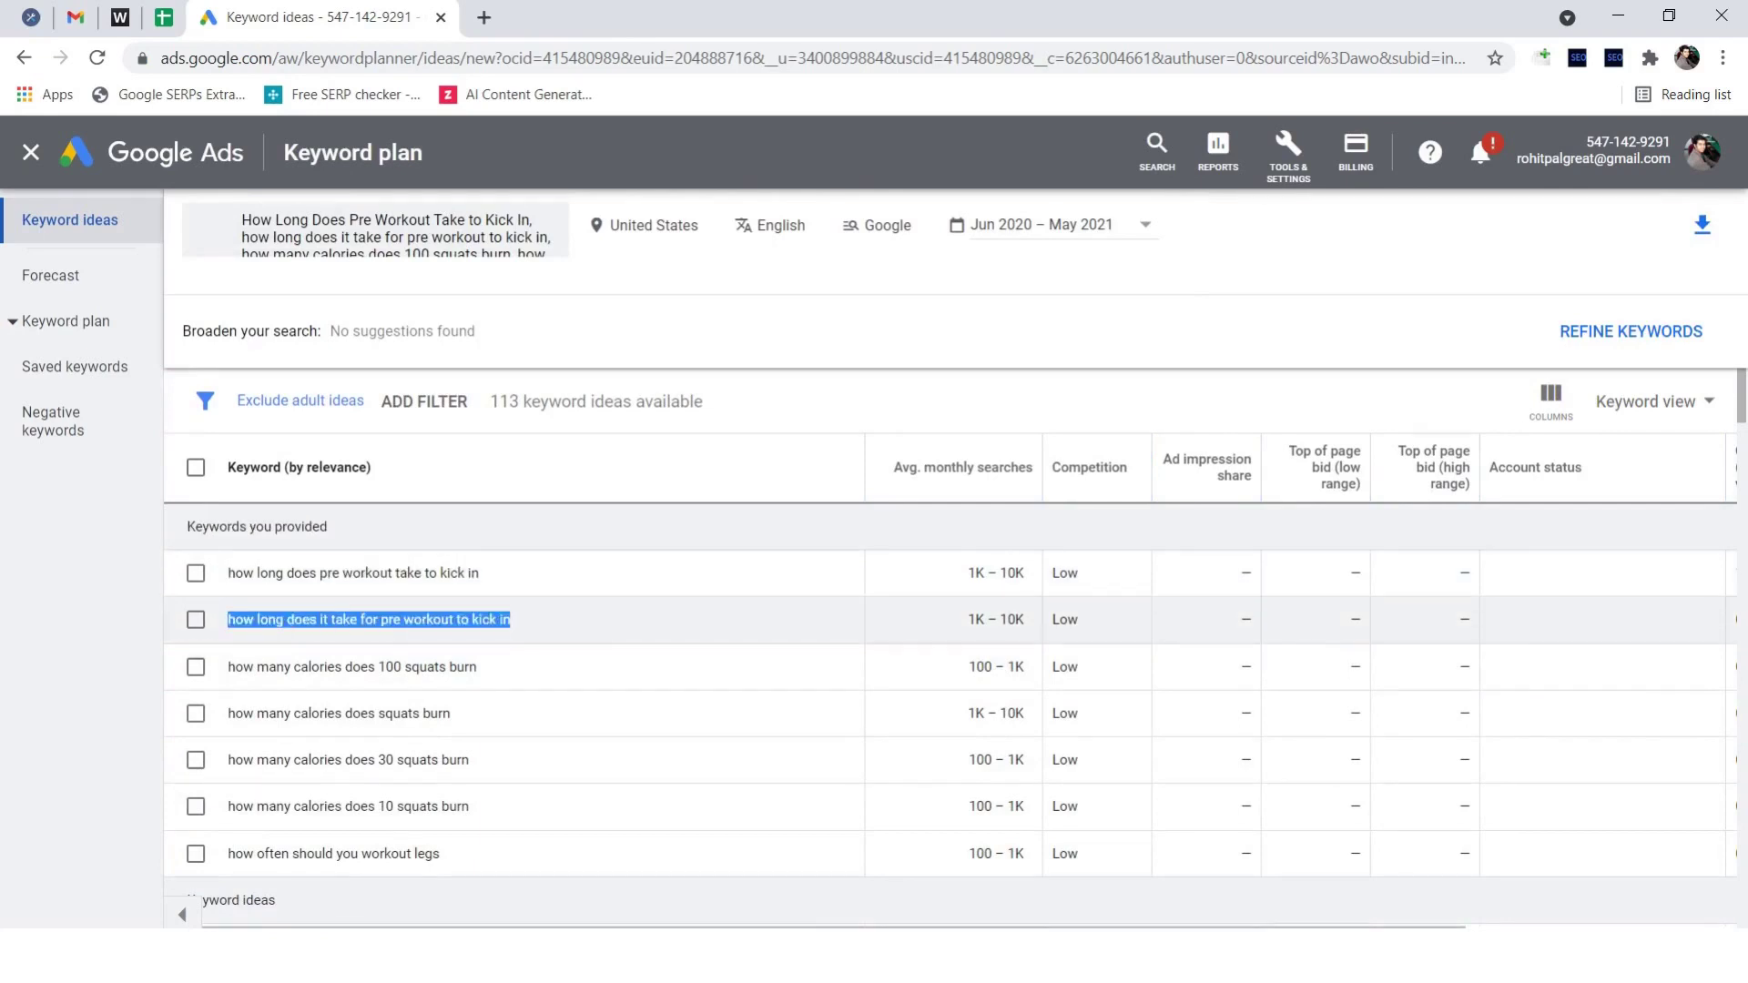
triple_click(346, 667)
triple_click(361, 712)
triple_click(362, 759)
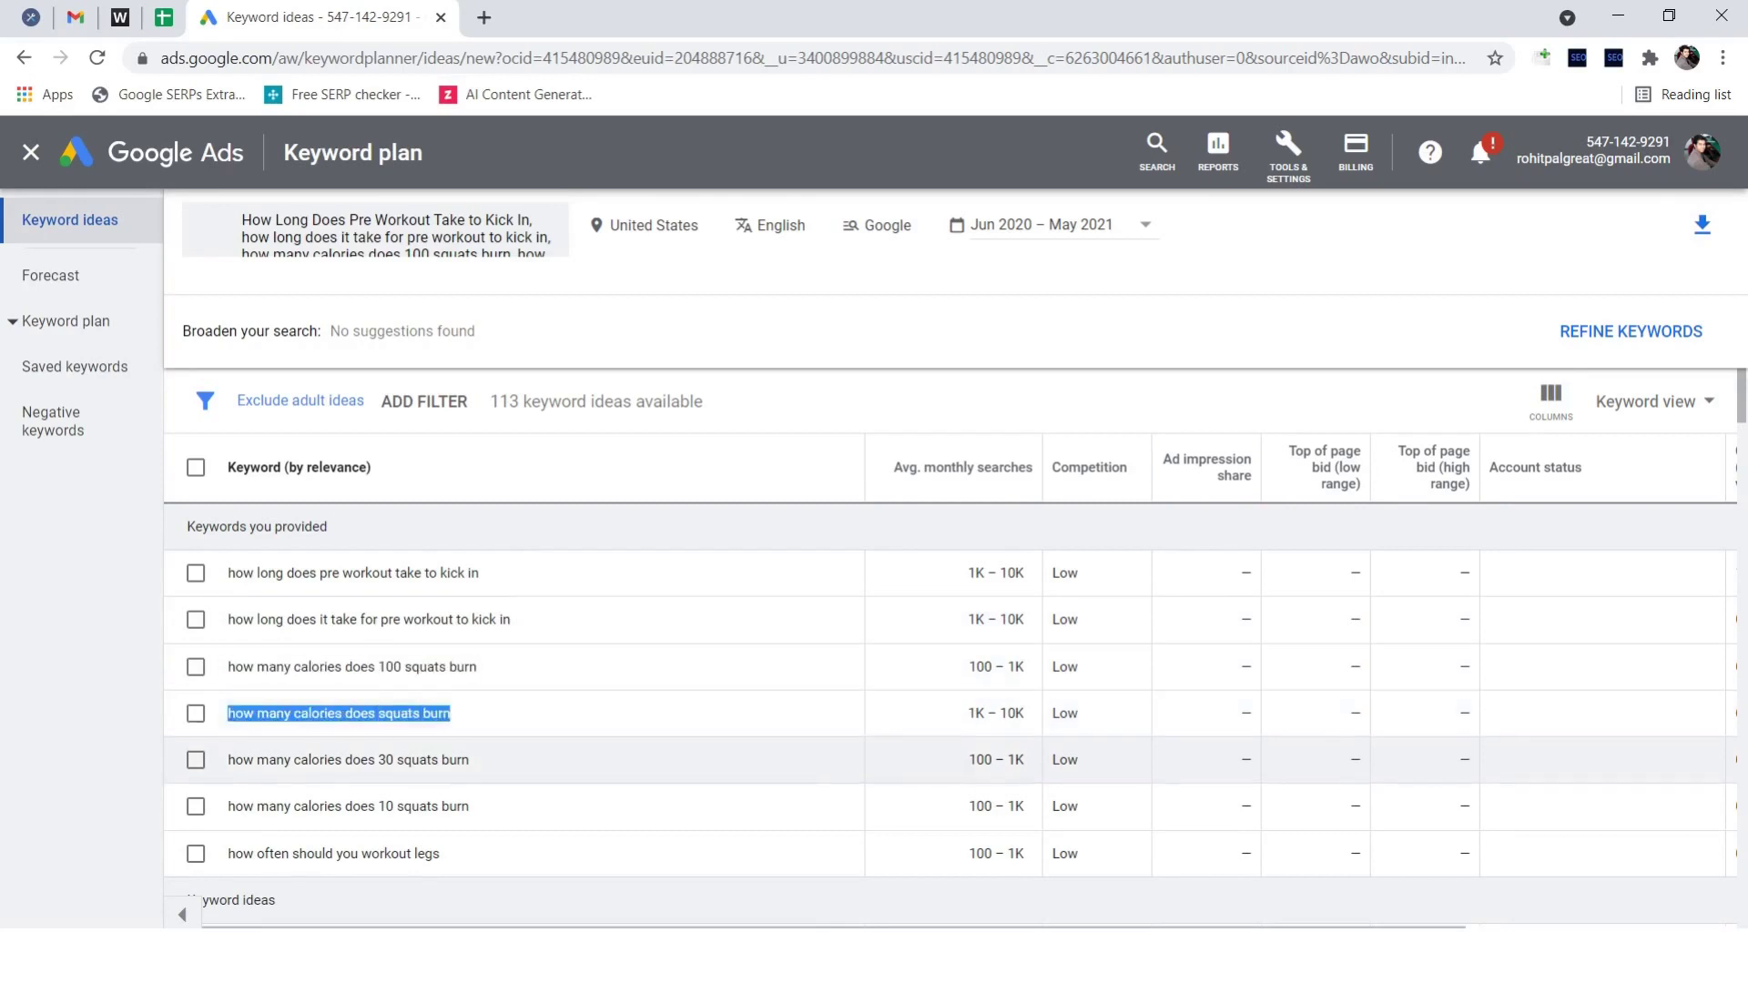
triple_click(361, 806)
left_click(361, 853)
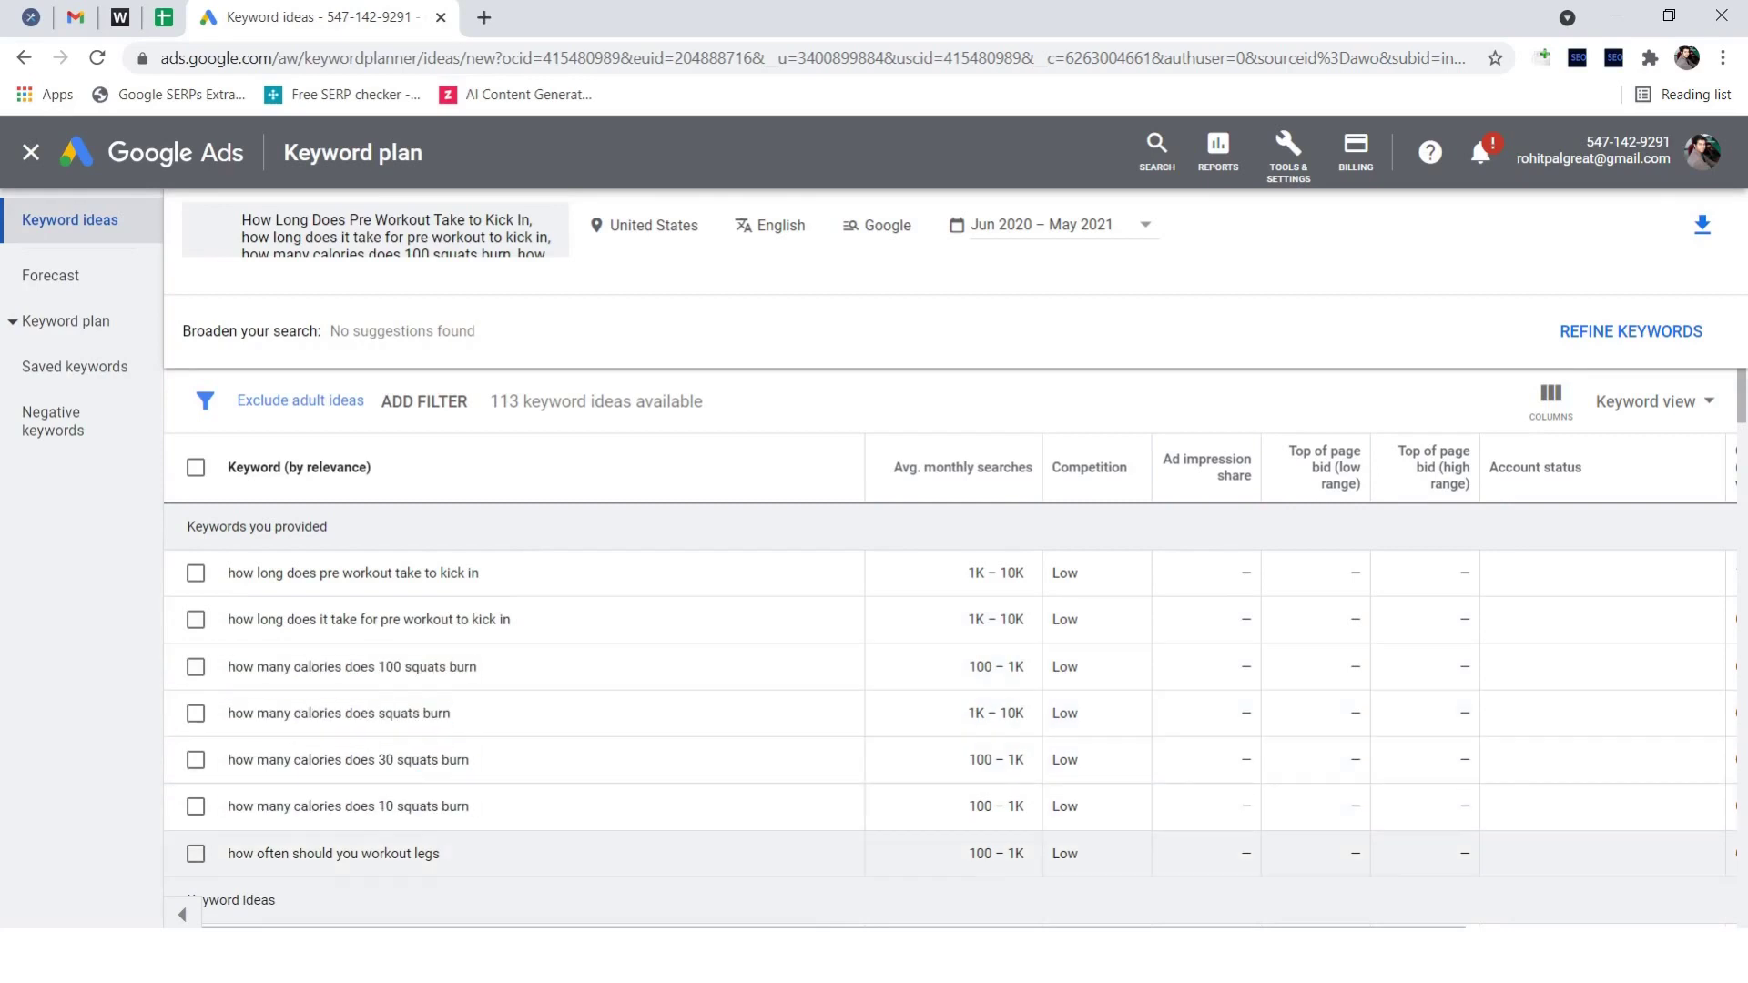
triple_click(361, 853)
Step: Examine the average monthly searches and competition level of the provided keywords
left_click_drag(1026, 574, 967, 853)
left_click(1027, 620)
left_click_drag(1082, 573, 1049, 853)
left_click_drag(1027, 573, 967, 853)
left_click(1027, 760)
left_click(951, 714)
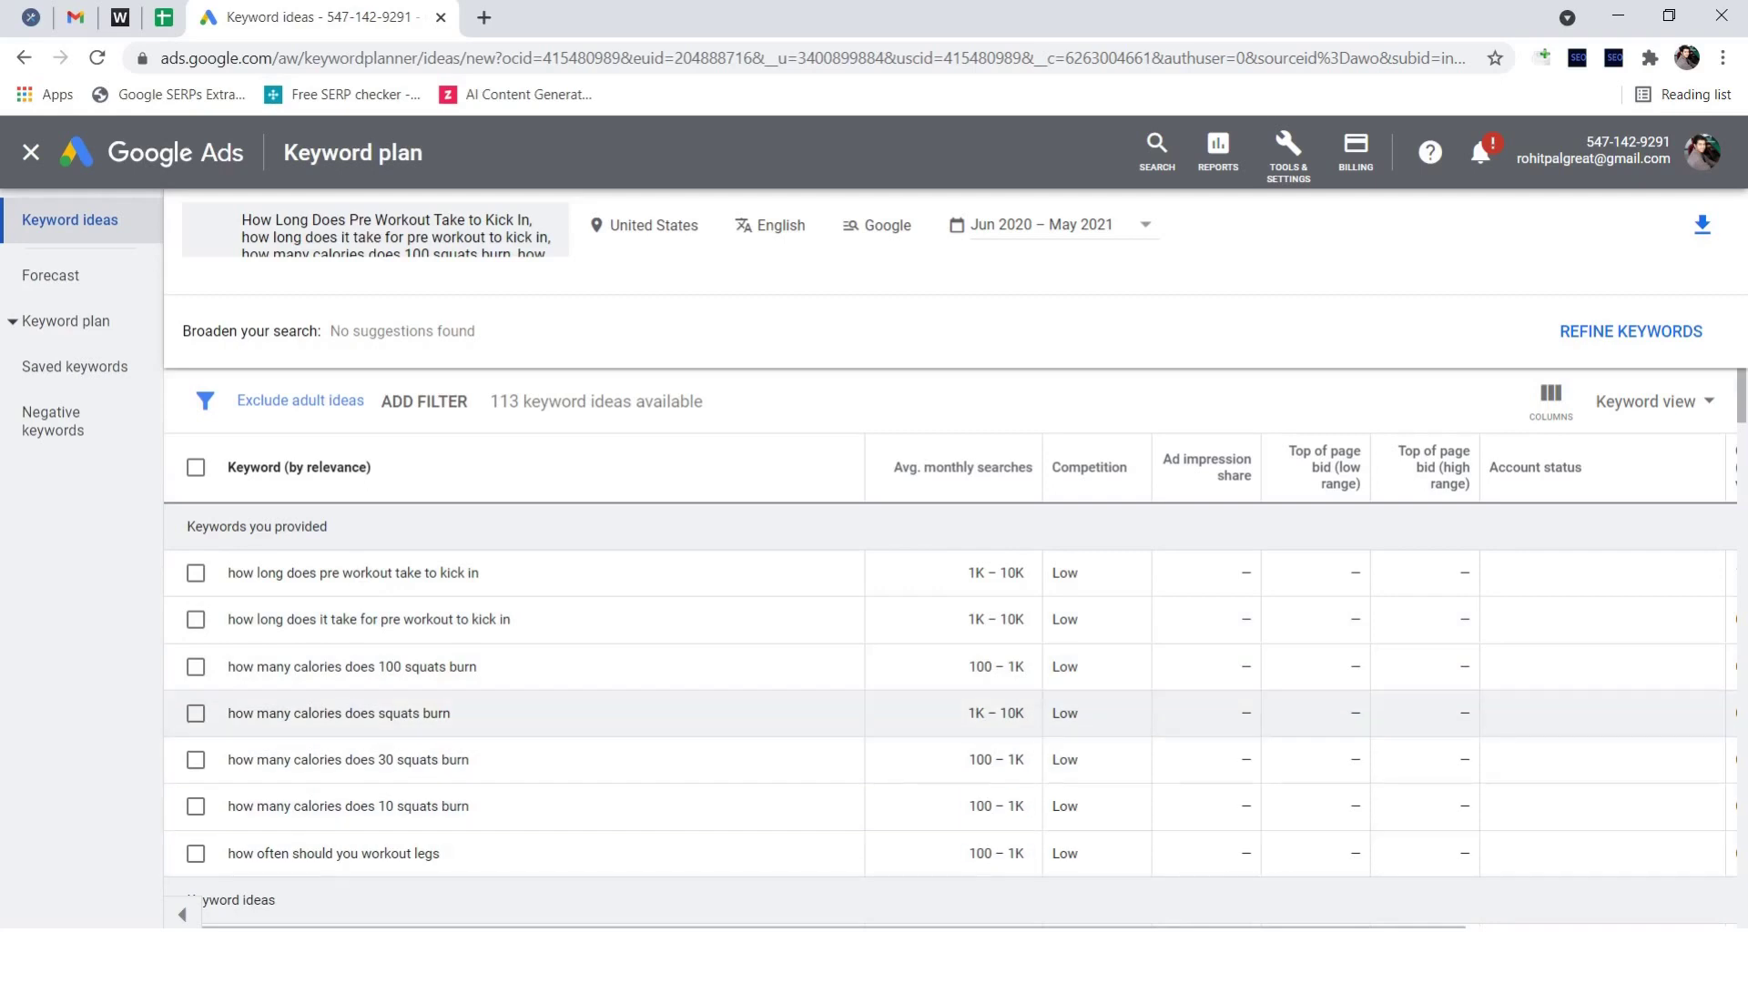